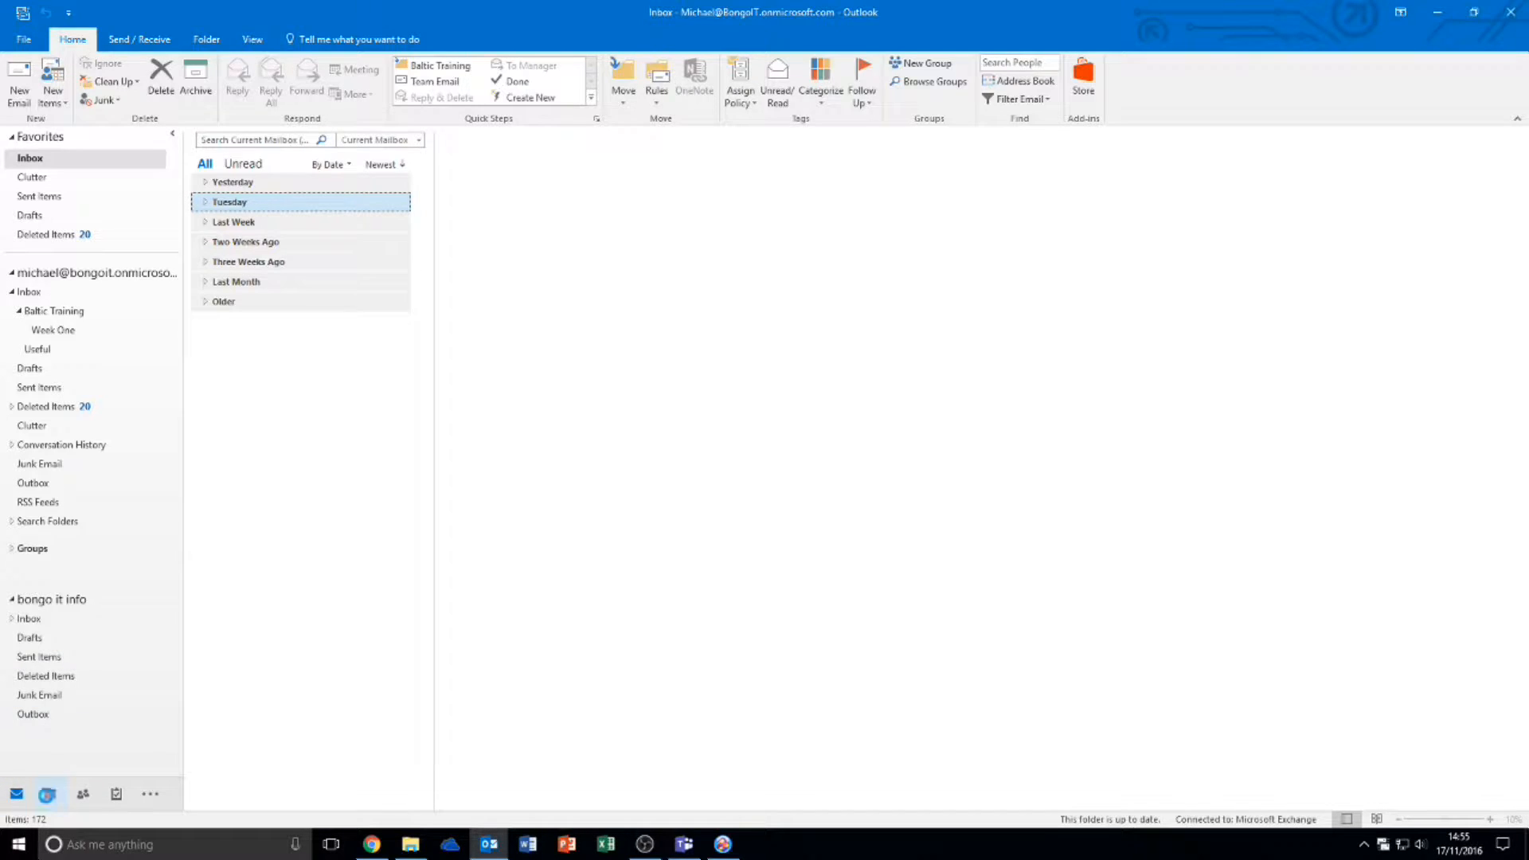
Look through the calendar, the contacts and the to-do list, returning to the calendar and the to-do list once more
click(49, 794)
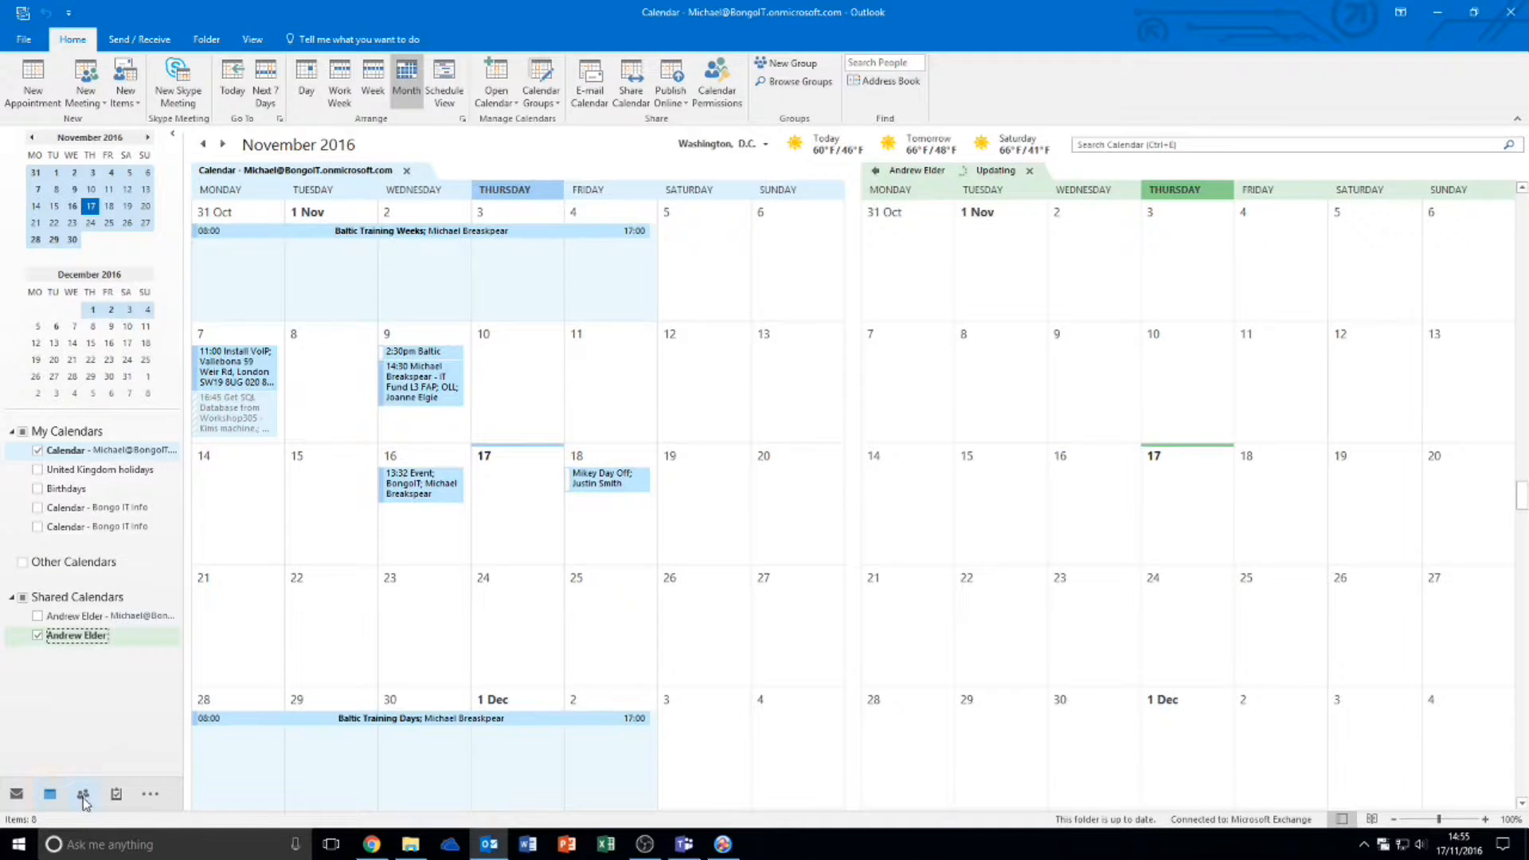
click(82, 795)
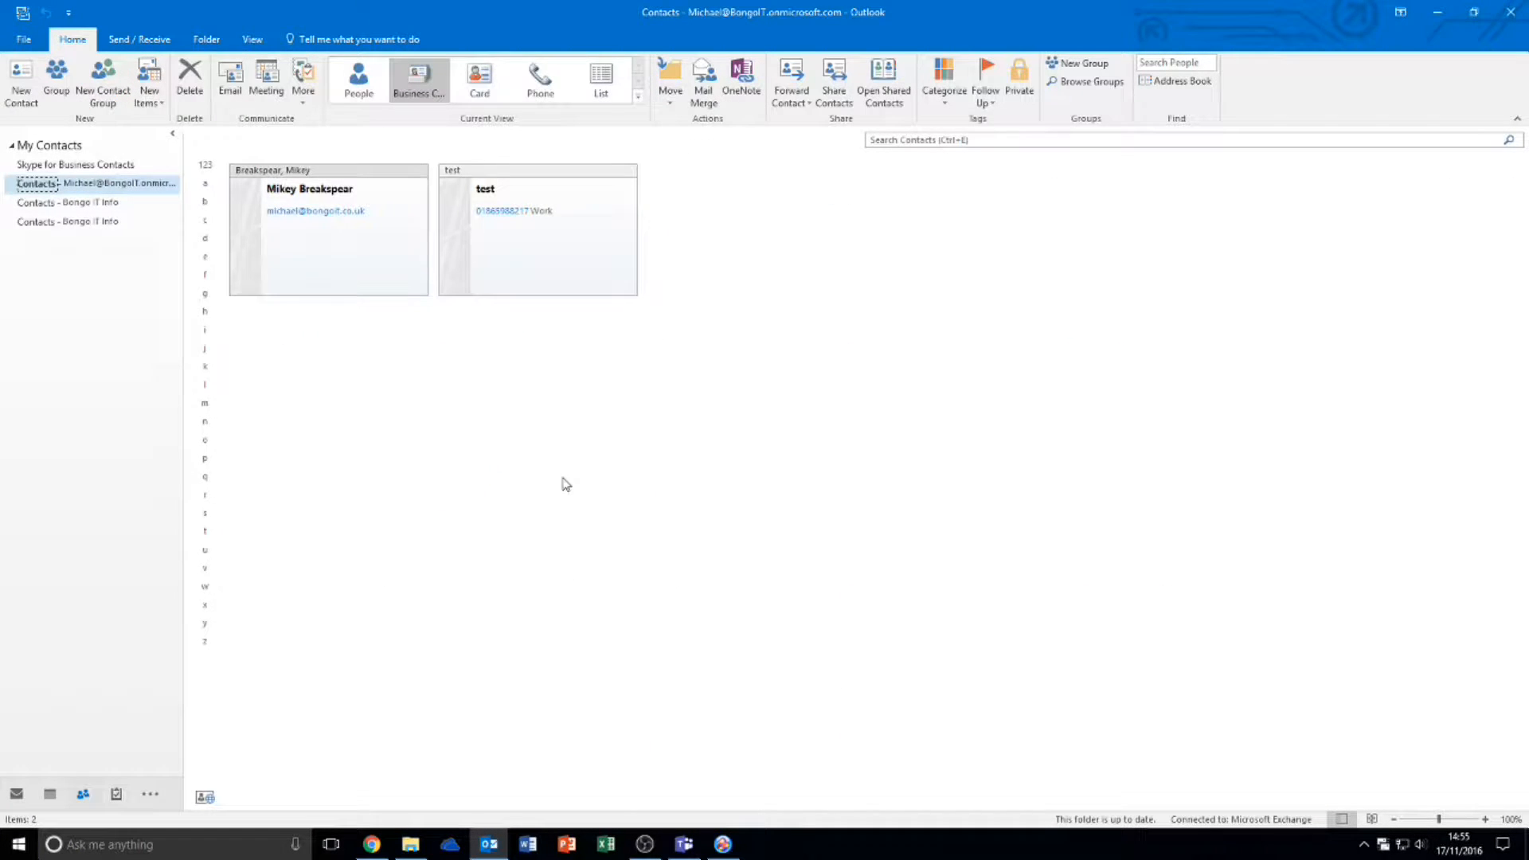
click(120, 796)
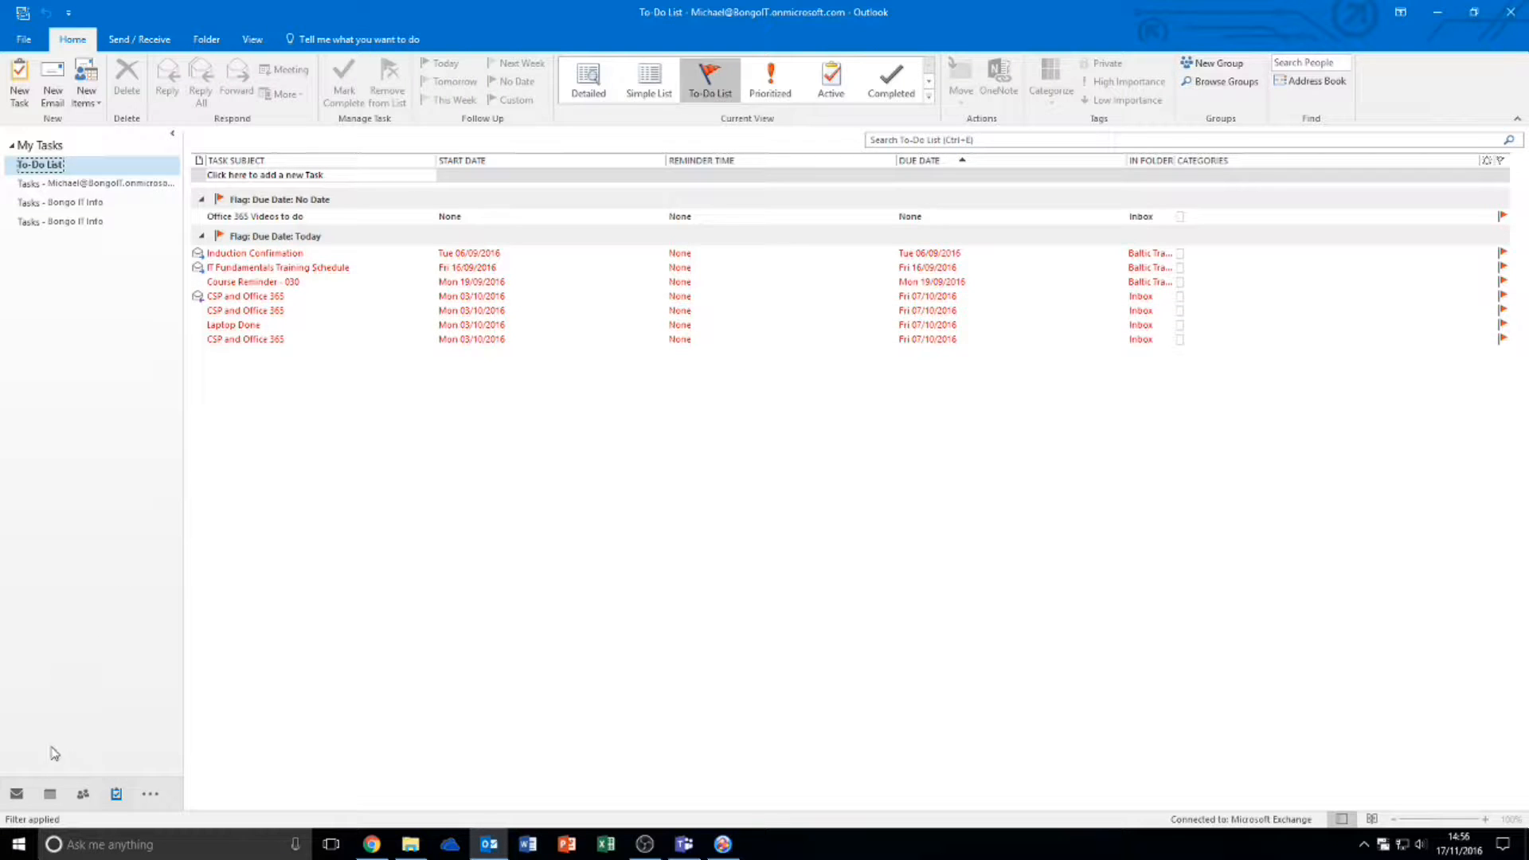
click(50, 794)
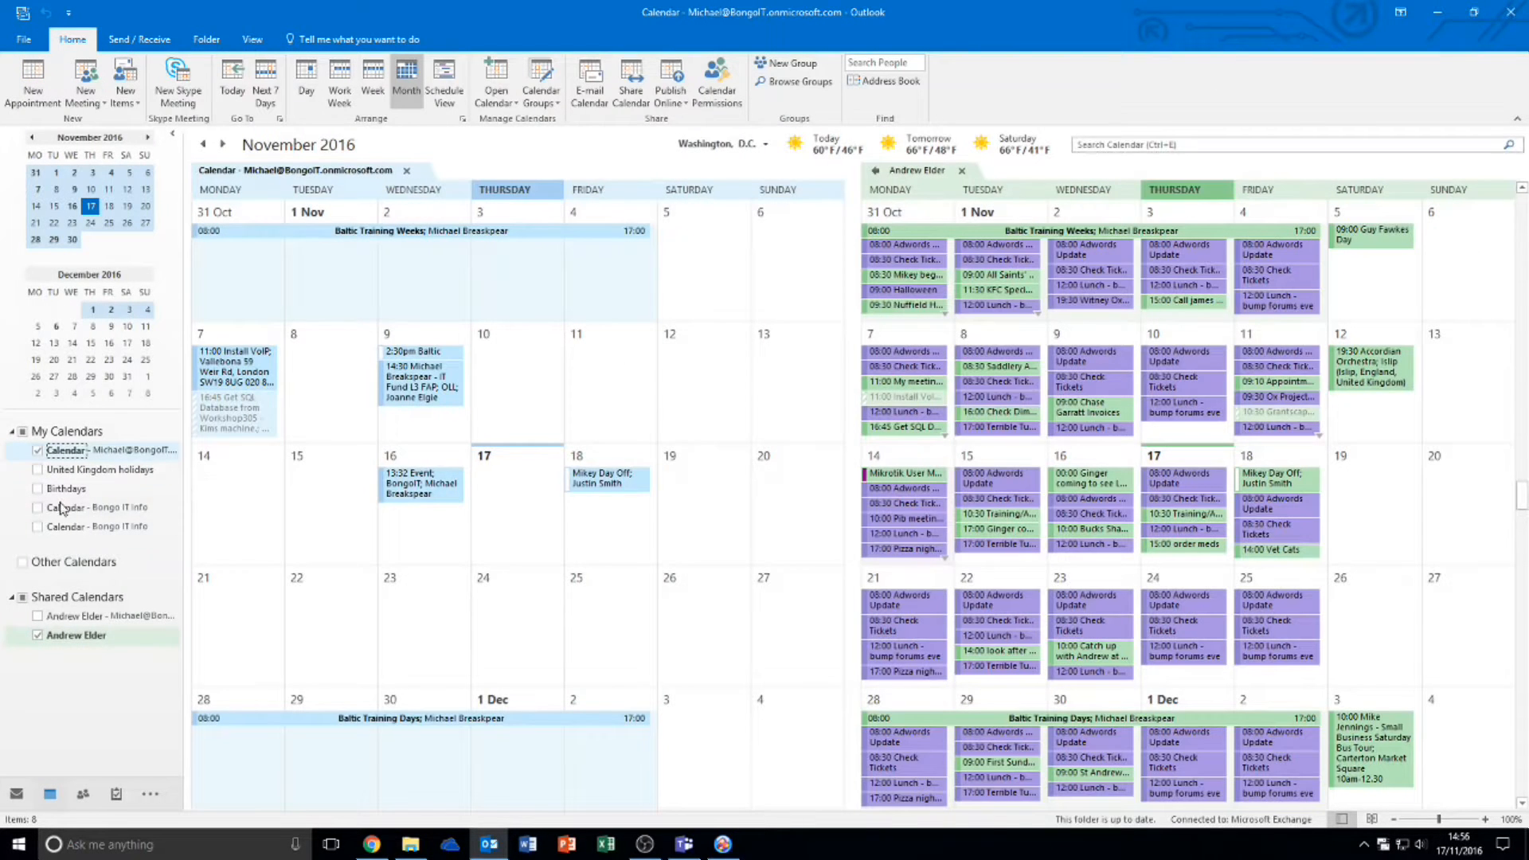
click(116, 800)
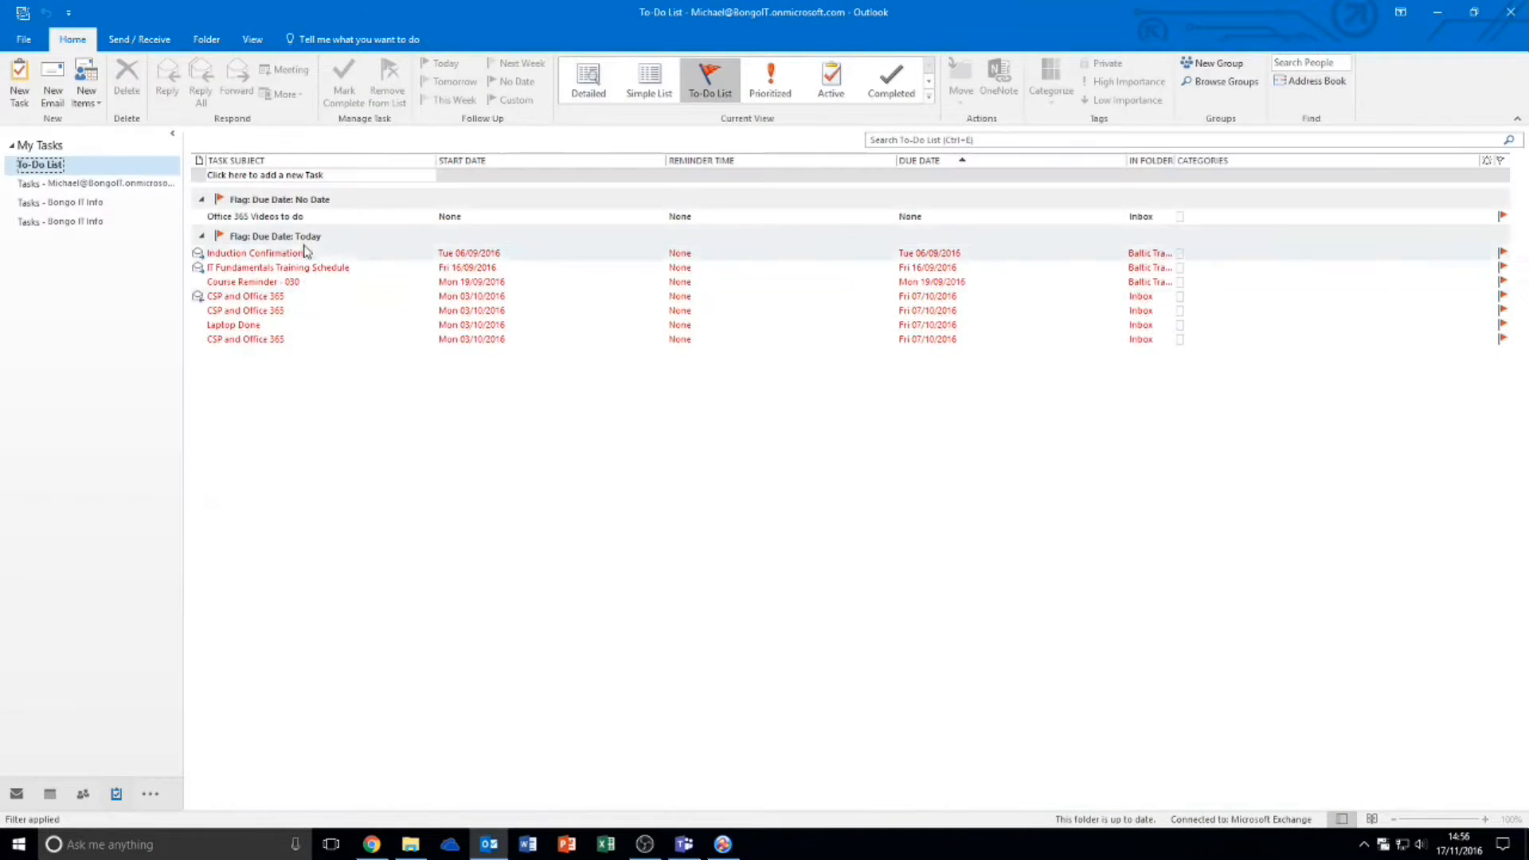
Check the additional navigation choices, return to the mail view, and display the mailbox shortcuts
click(150, 798)
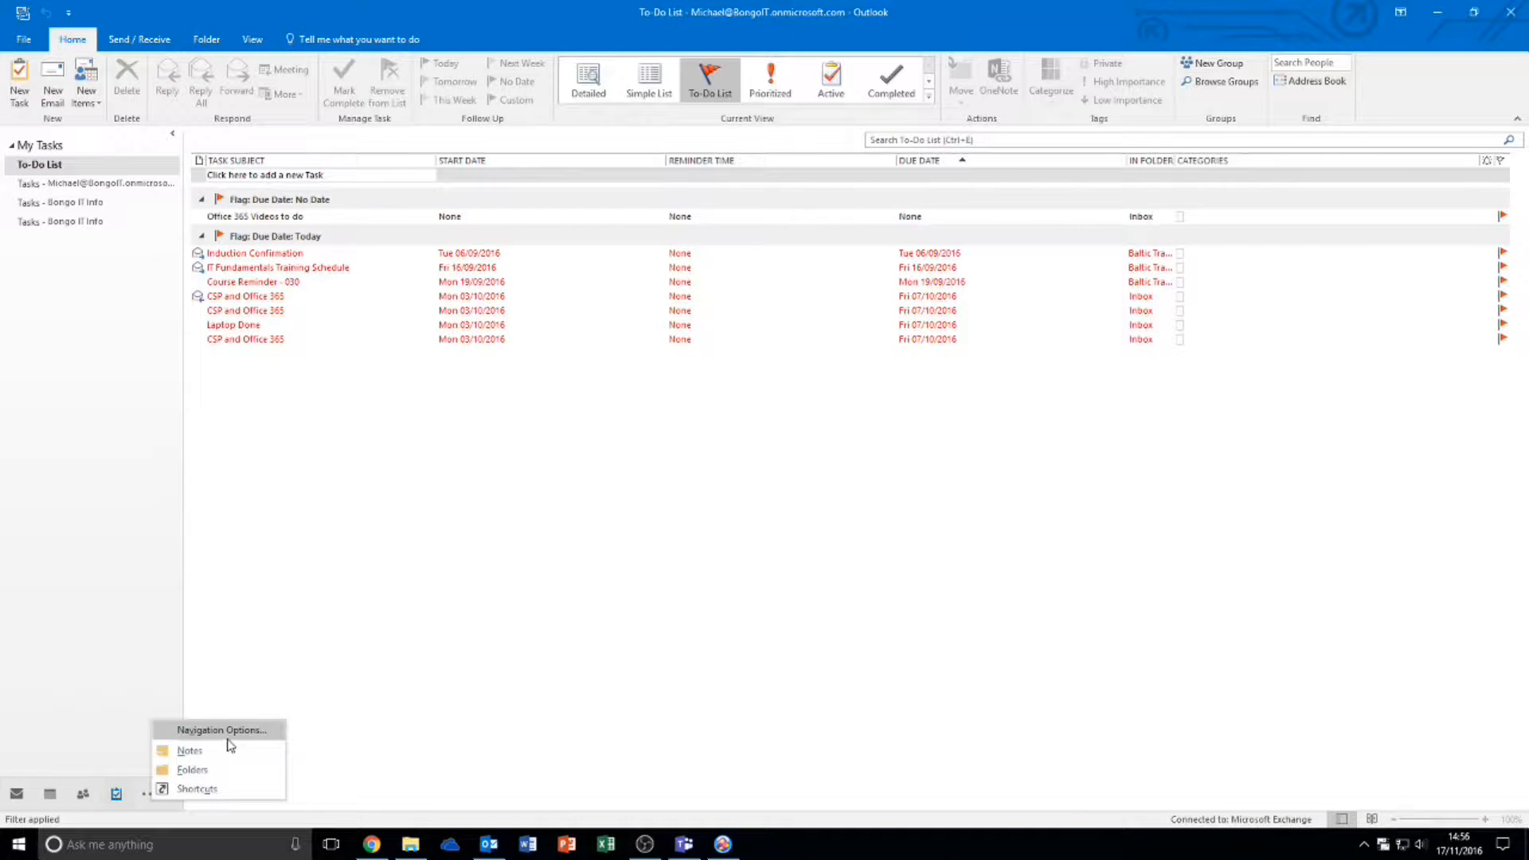
click(22, 798)
click(22, 798)
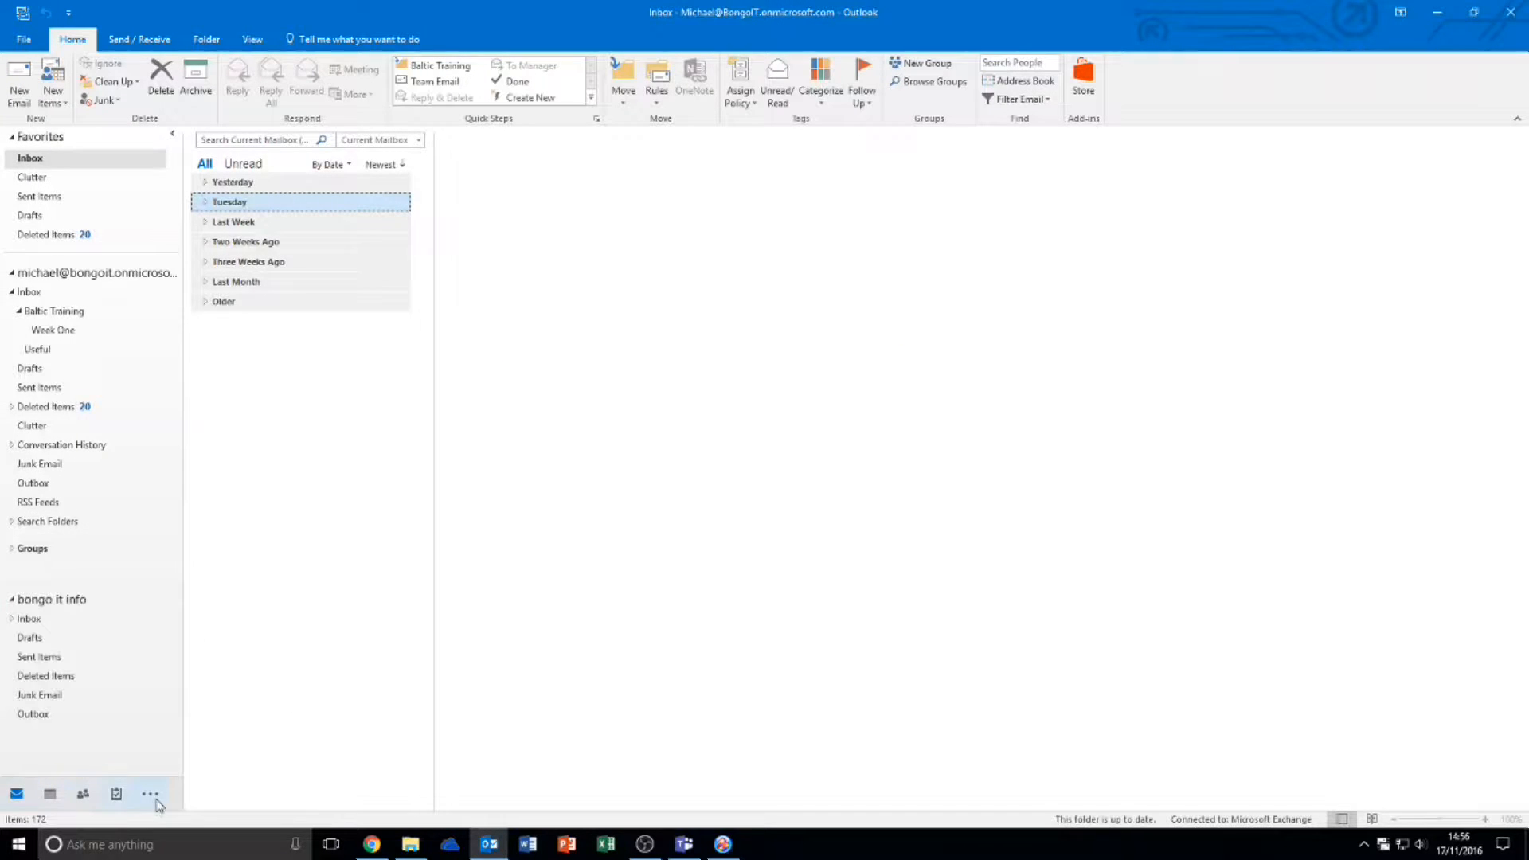
click(151, 796)
click(202, 786)
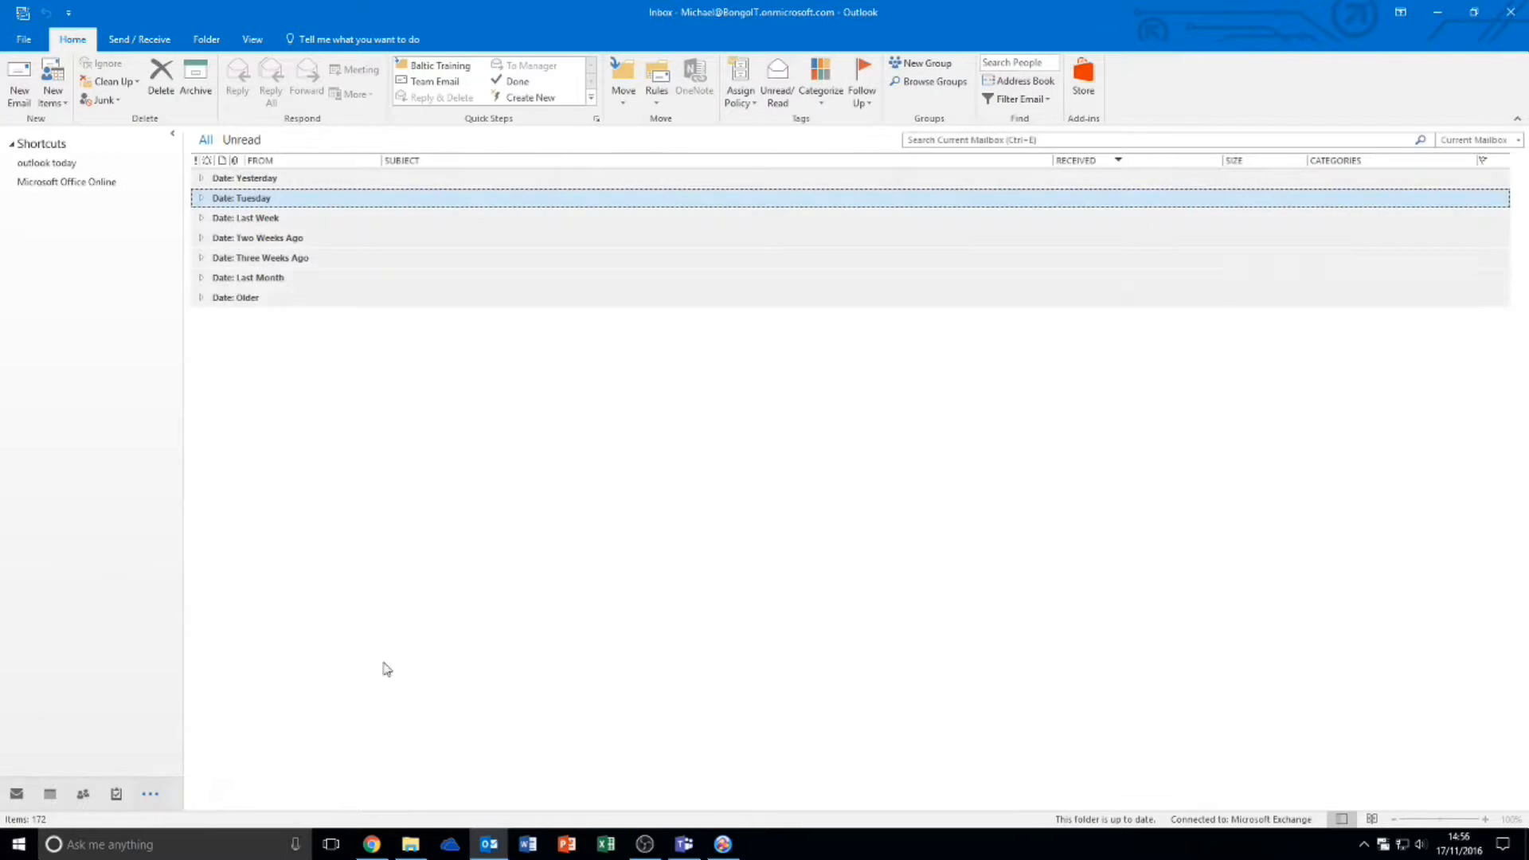
Expand and collapse the Yesterday and Tuesday message groups to view their emails, and return to the mail view
click(201, 178)
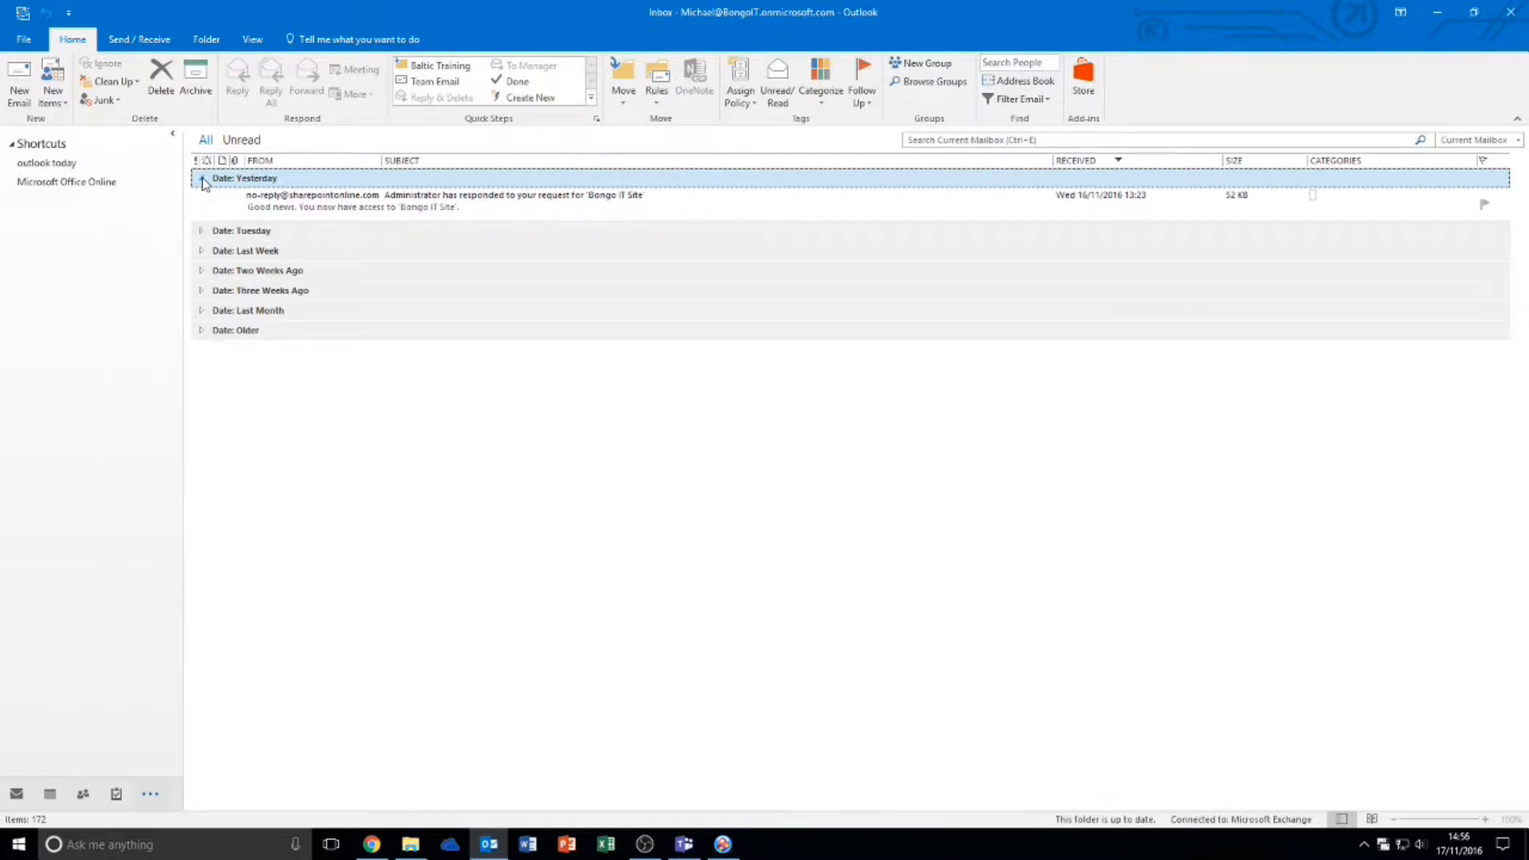
click(201, 230)
click(202, 178)
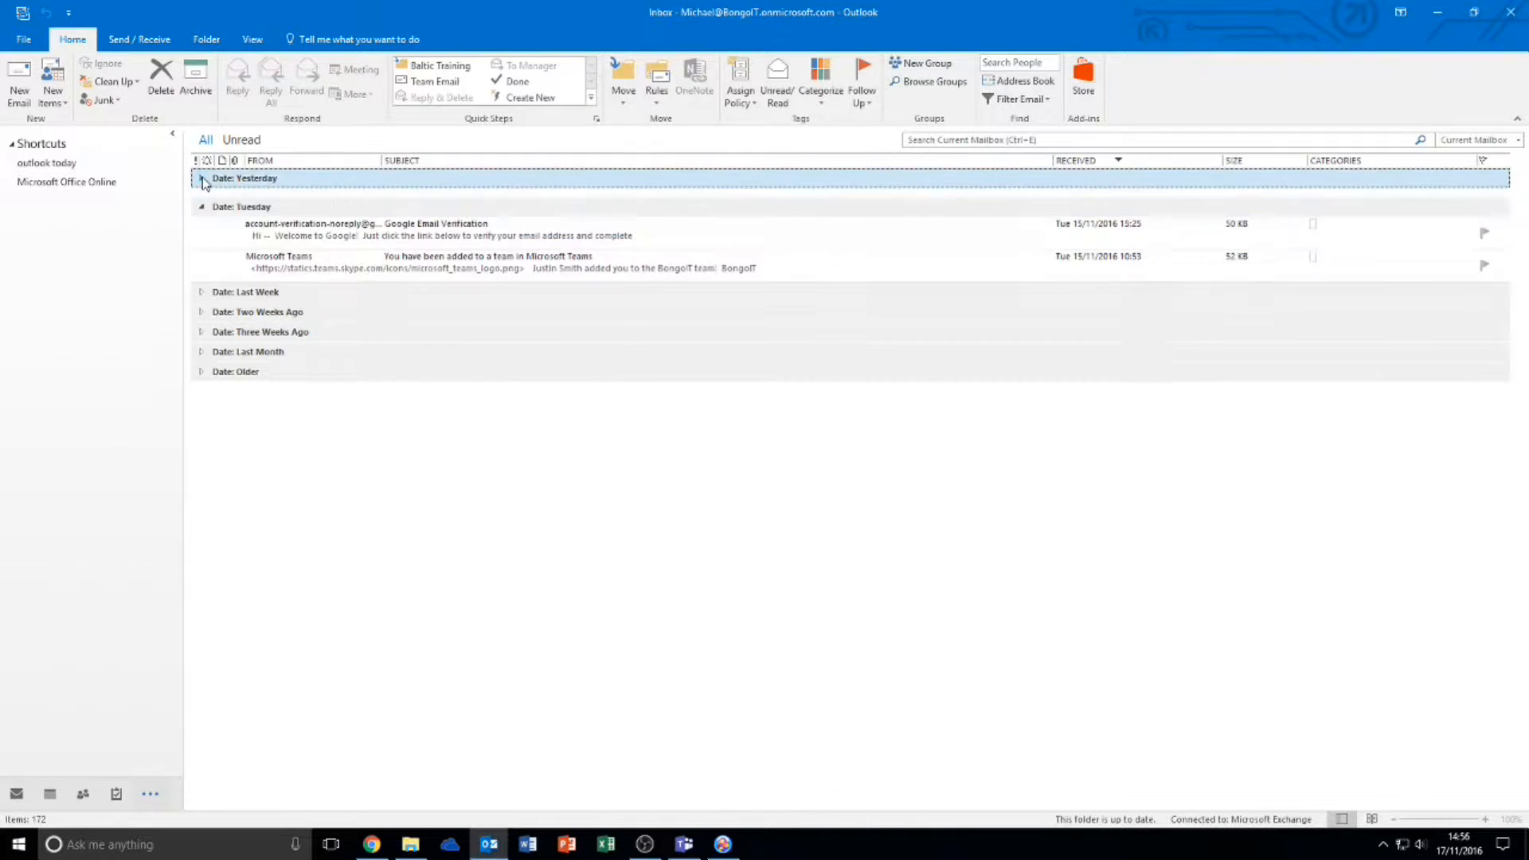
click(202, 198)
click(13, 794)
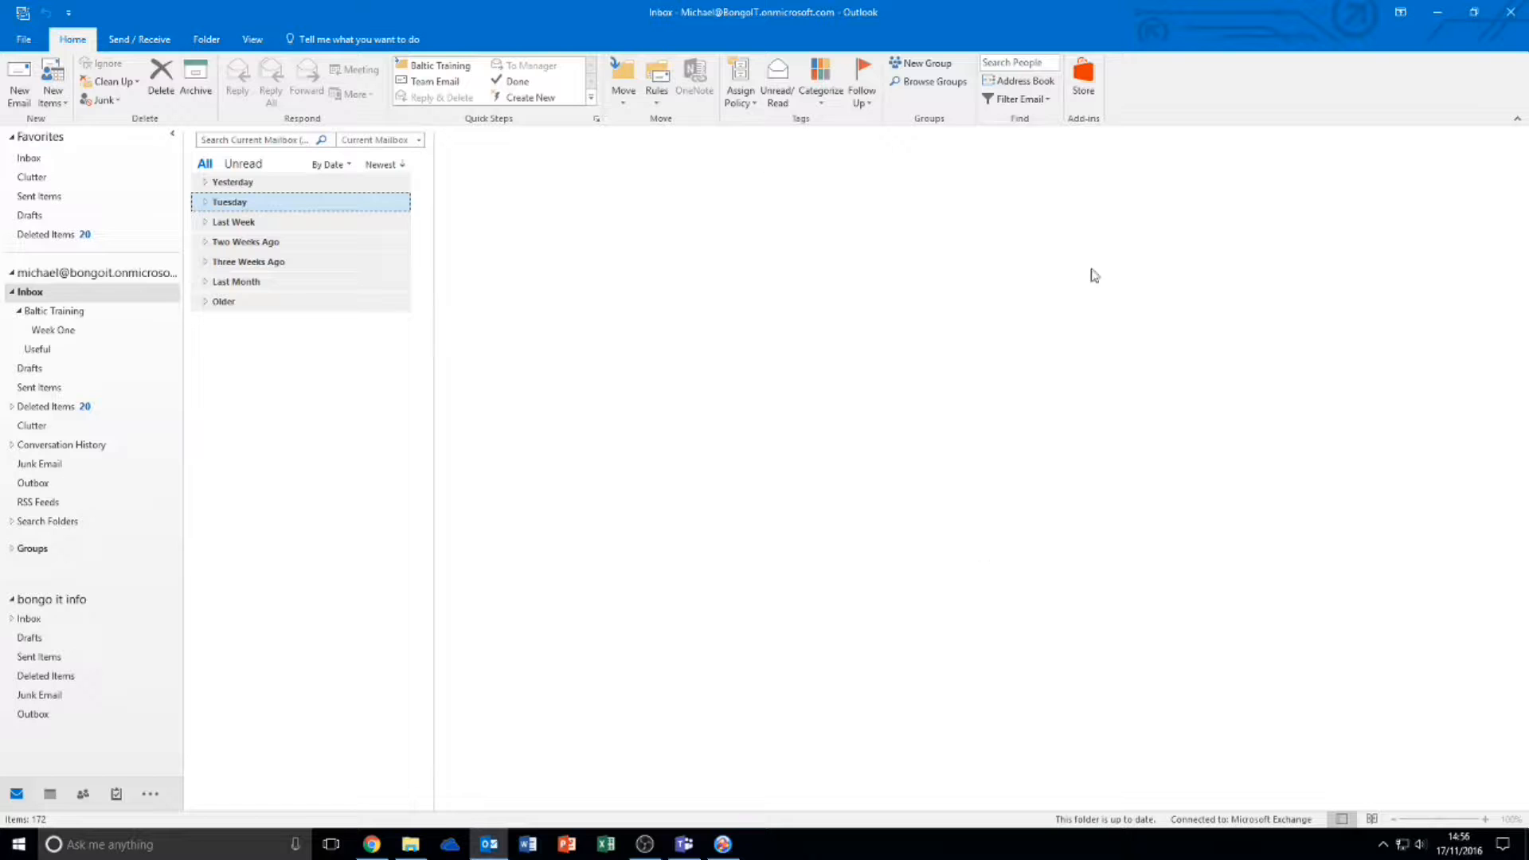
View the account information and the list of configured accounts, and bring up the setup for adding an account
click(25, 41)
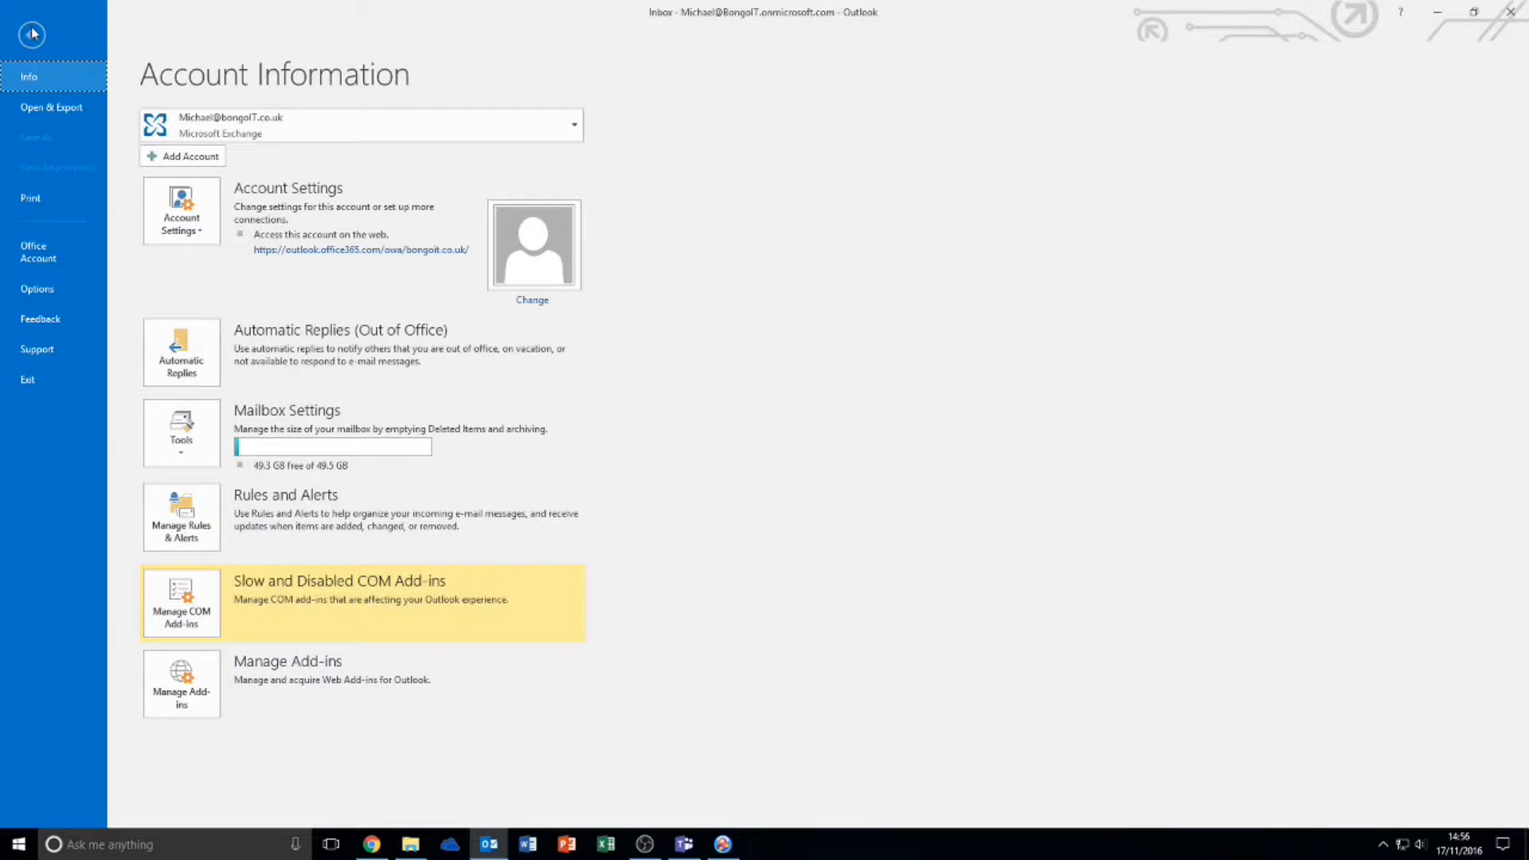
click(32, 34)
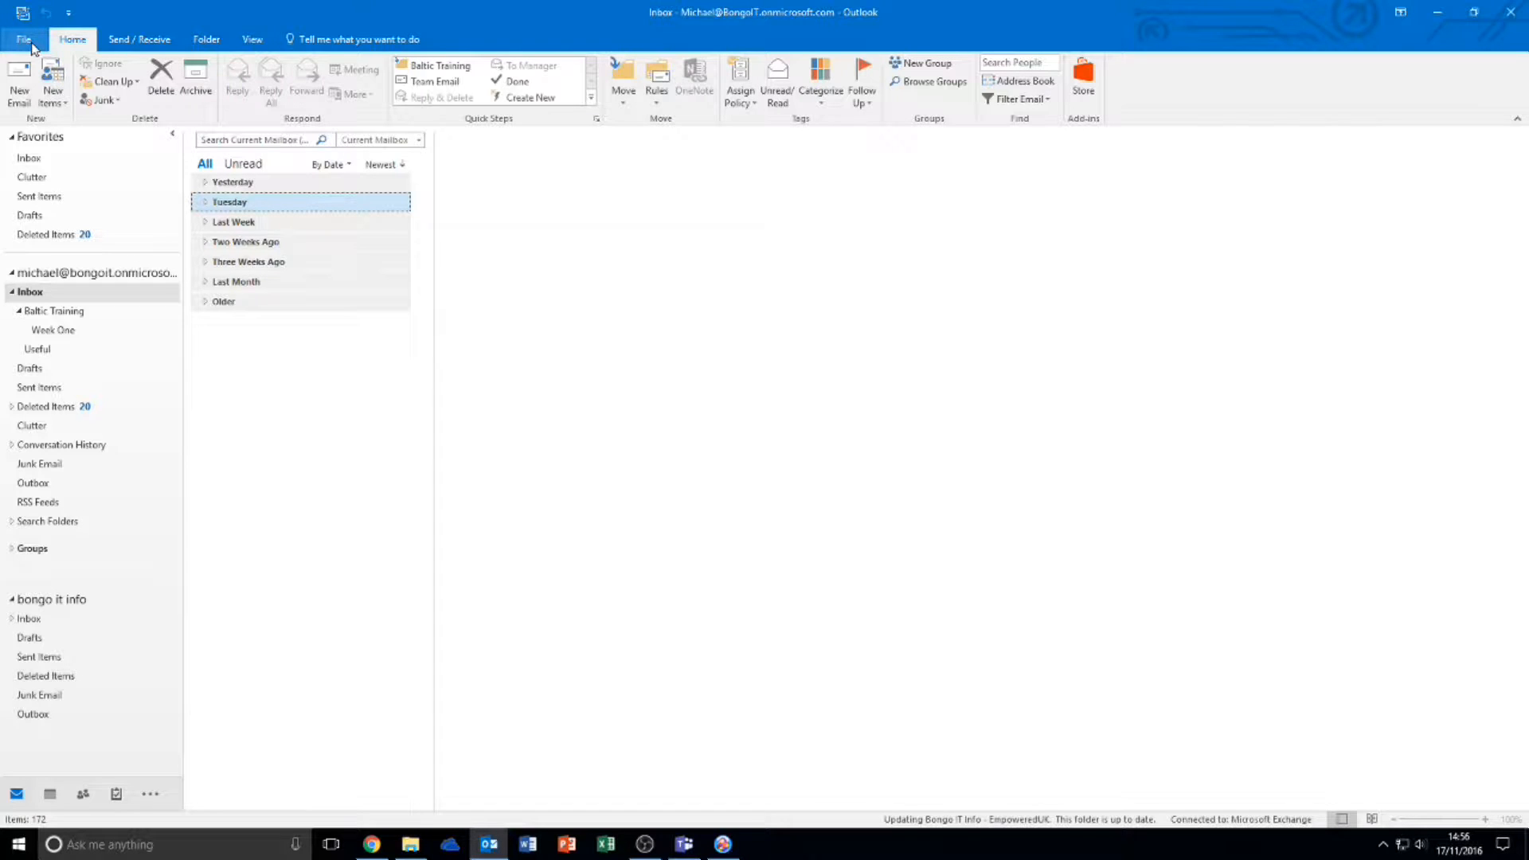
click(25, 42)
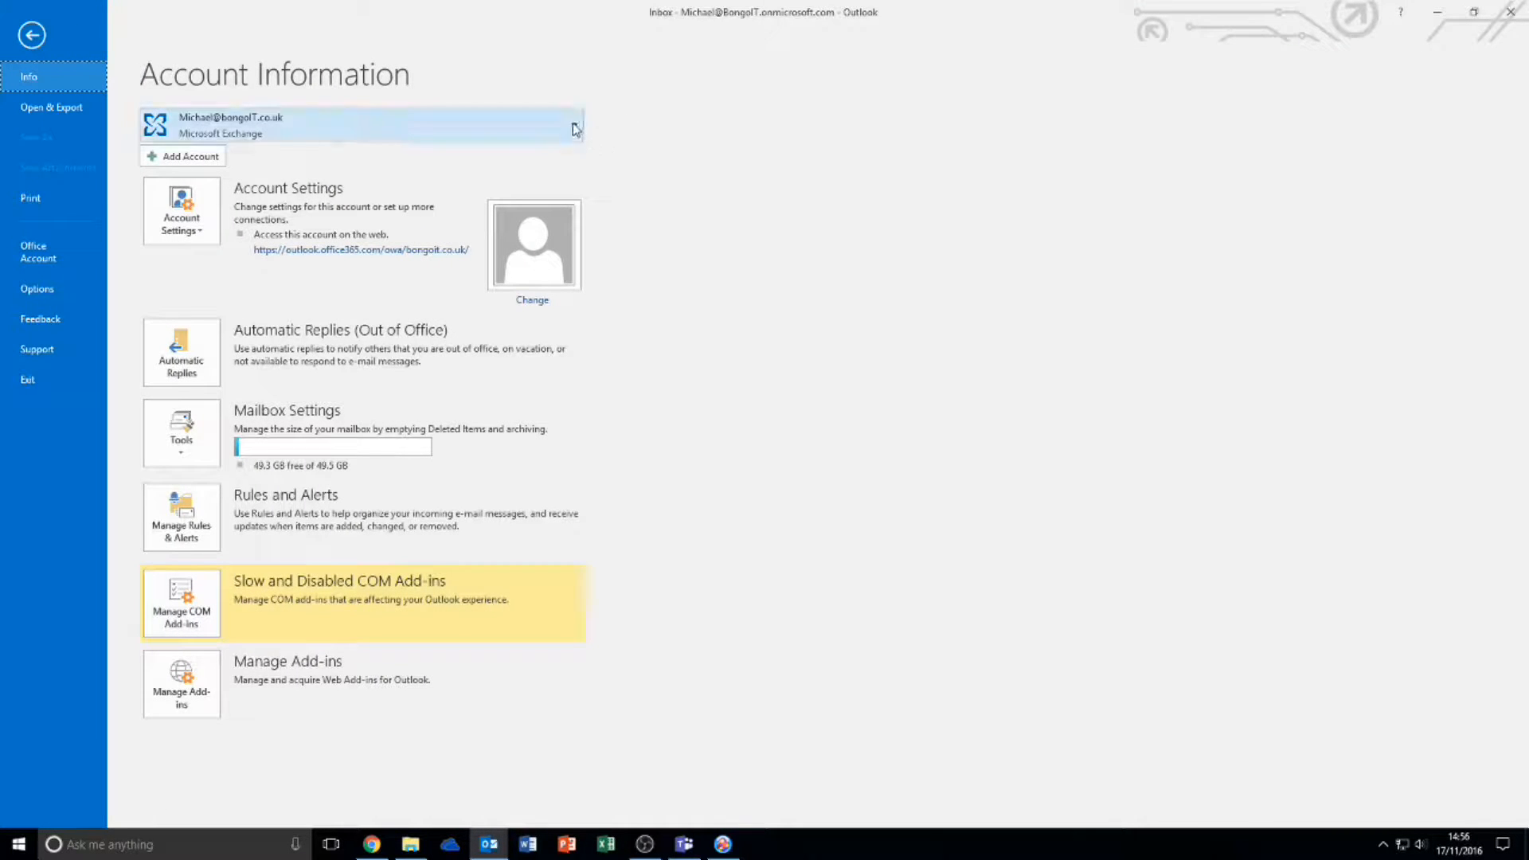
click(280, 124)
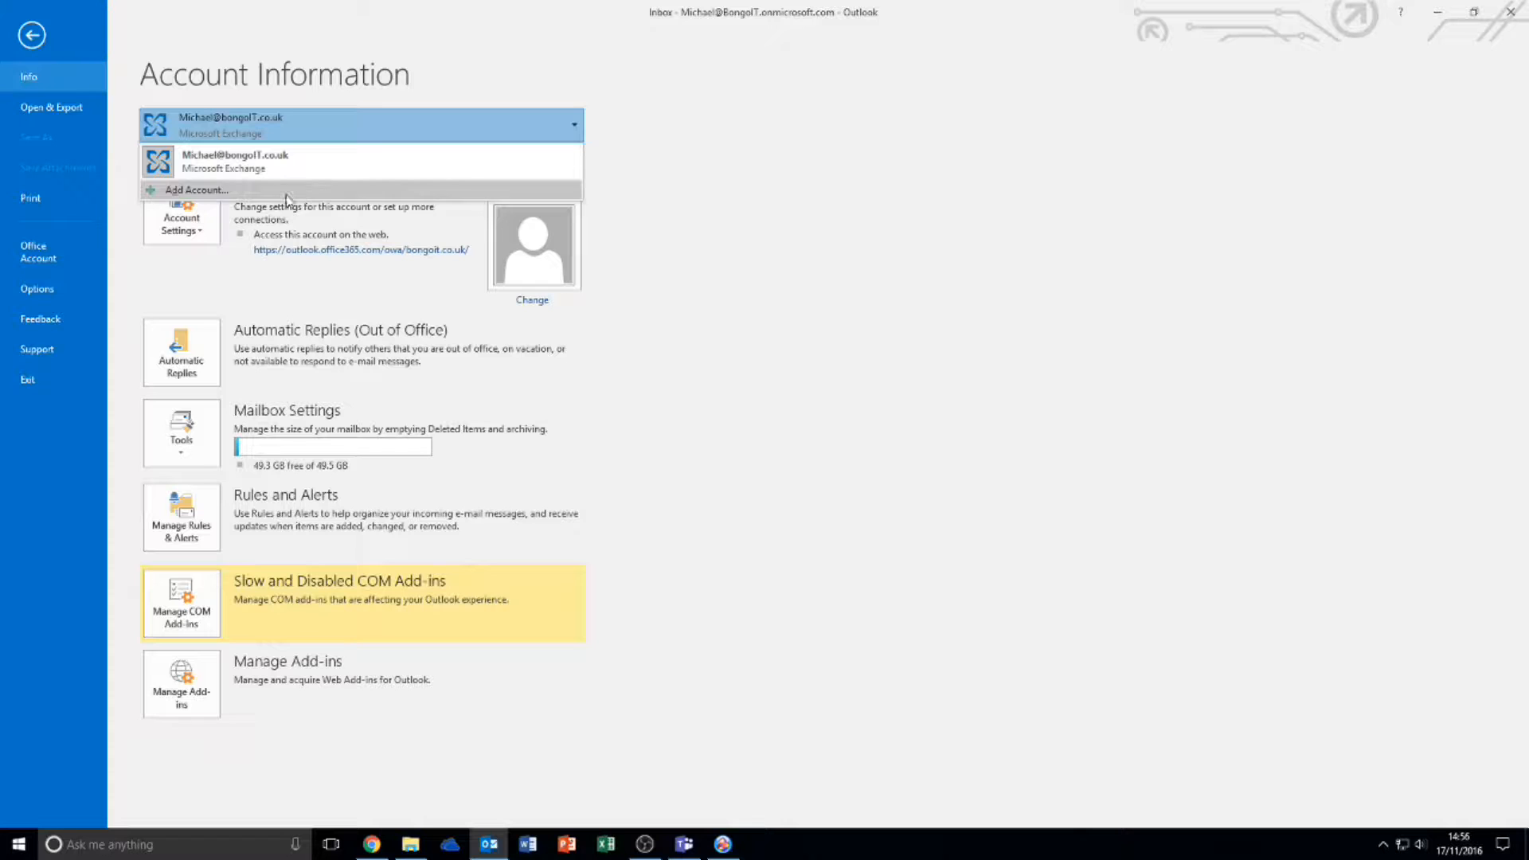
key(Escape)
key(Escape)
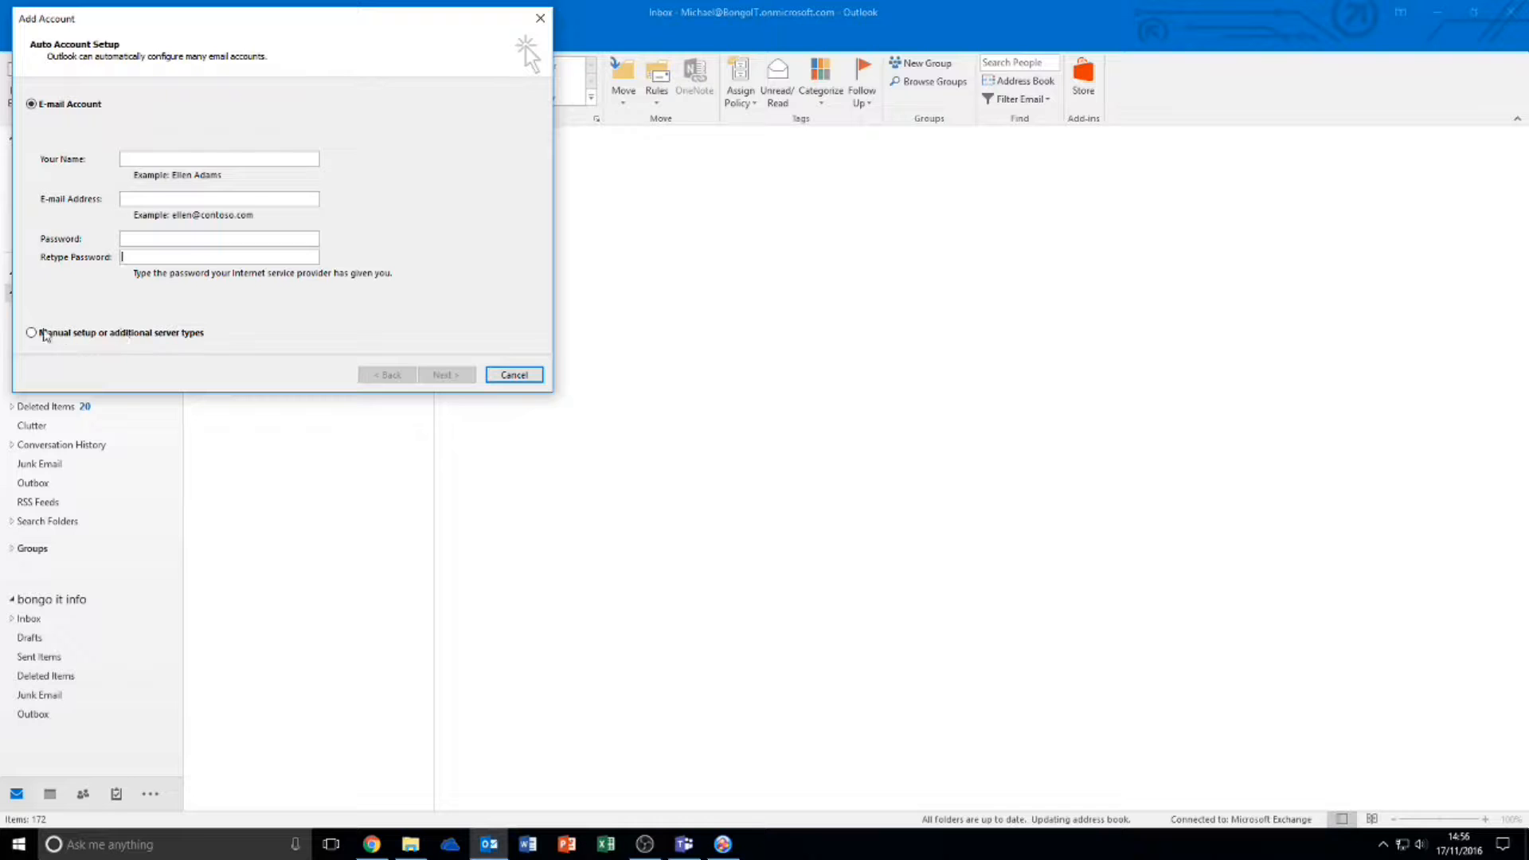
Examine the service types offered by manual account setup, return to the E-mail Account option, and cancel adding an account
click(32, 333)
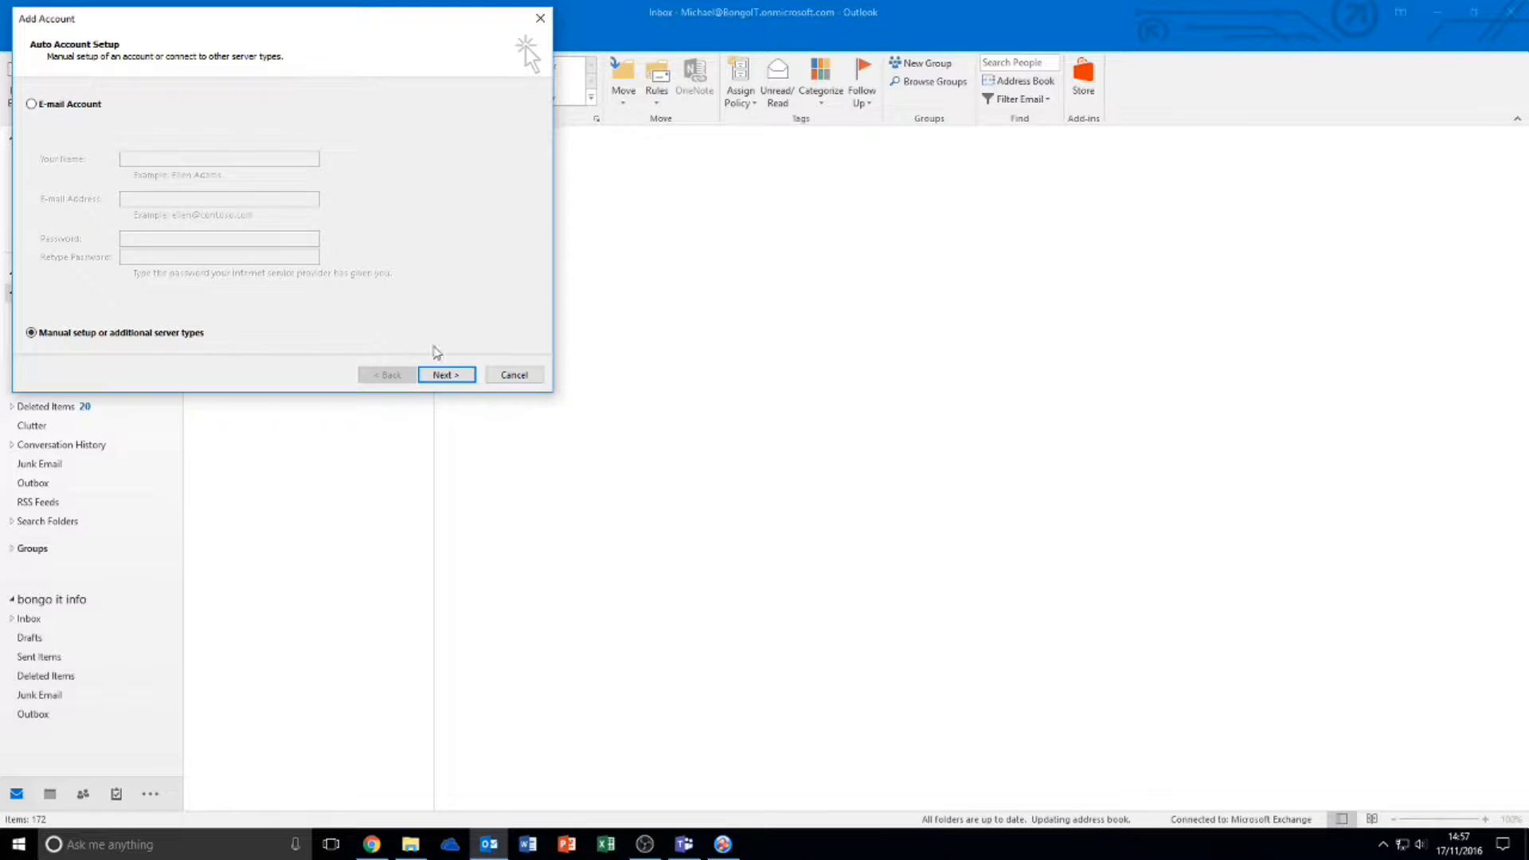
click(443, 374)
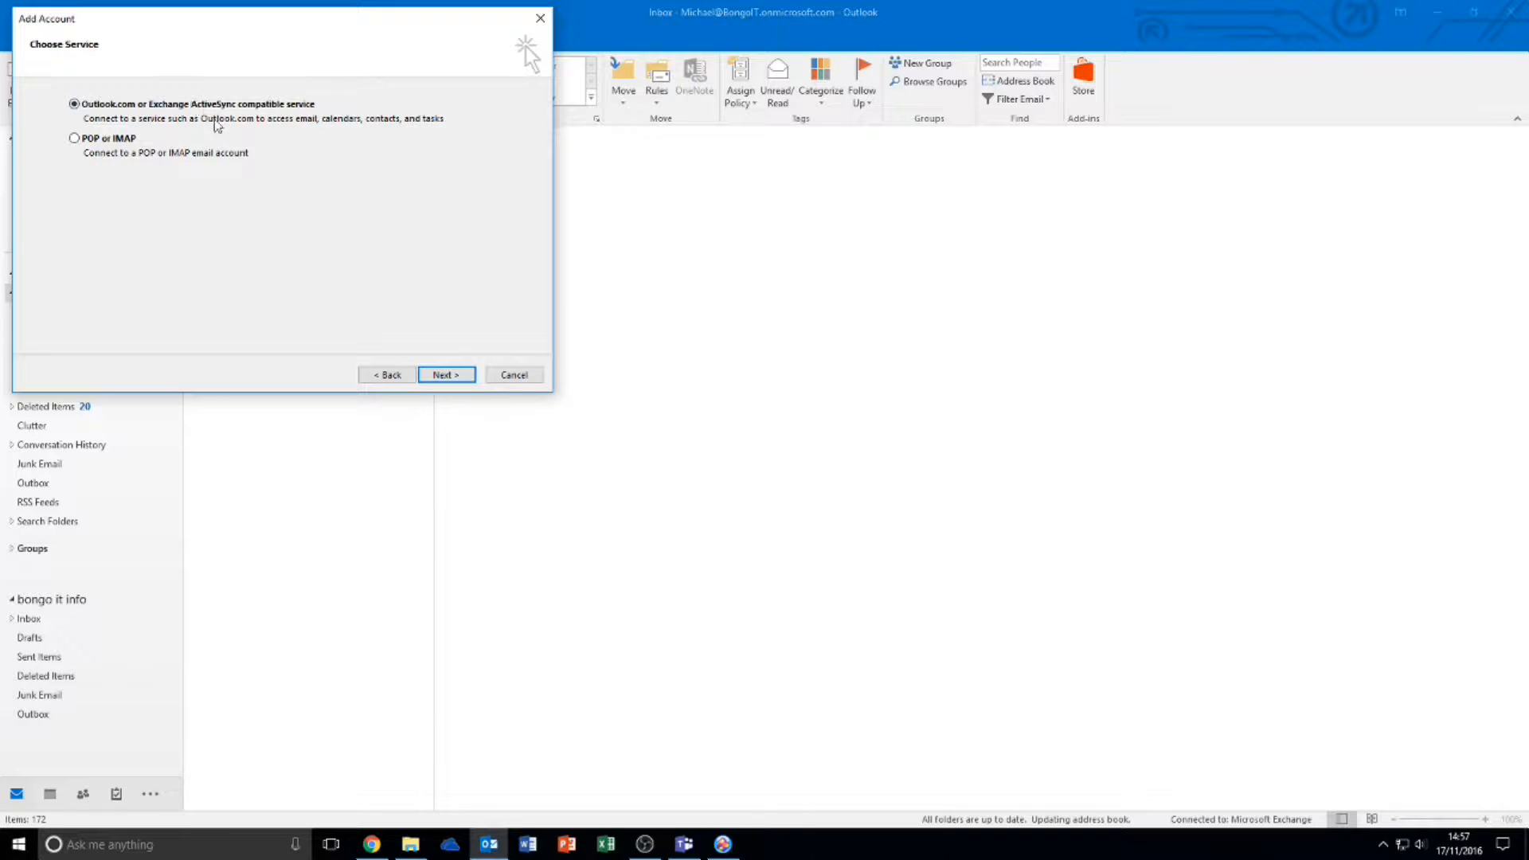
click(391, 376)
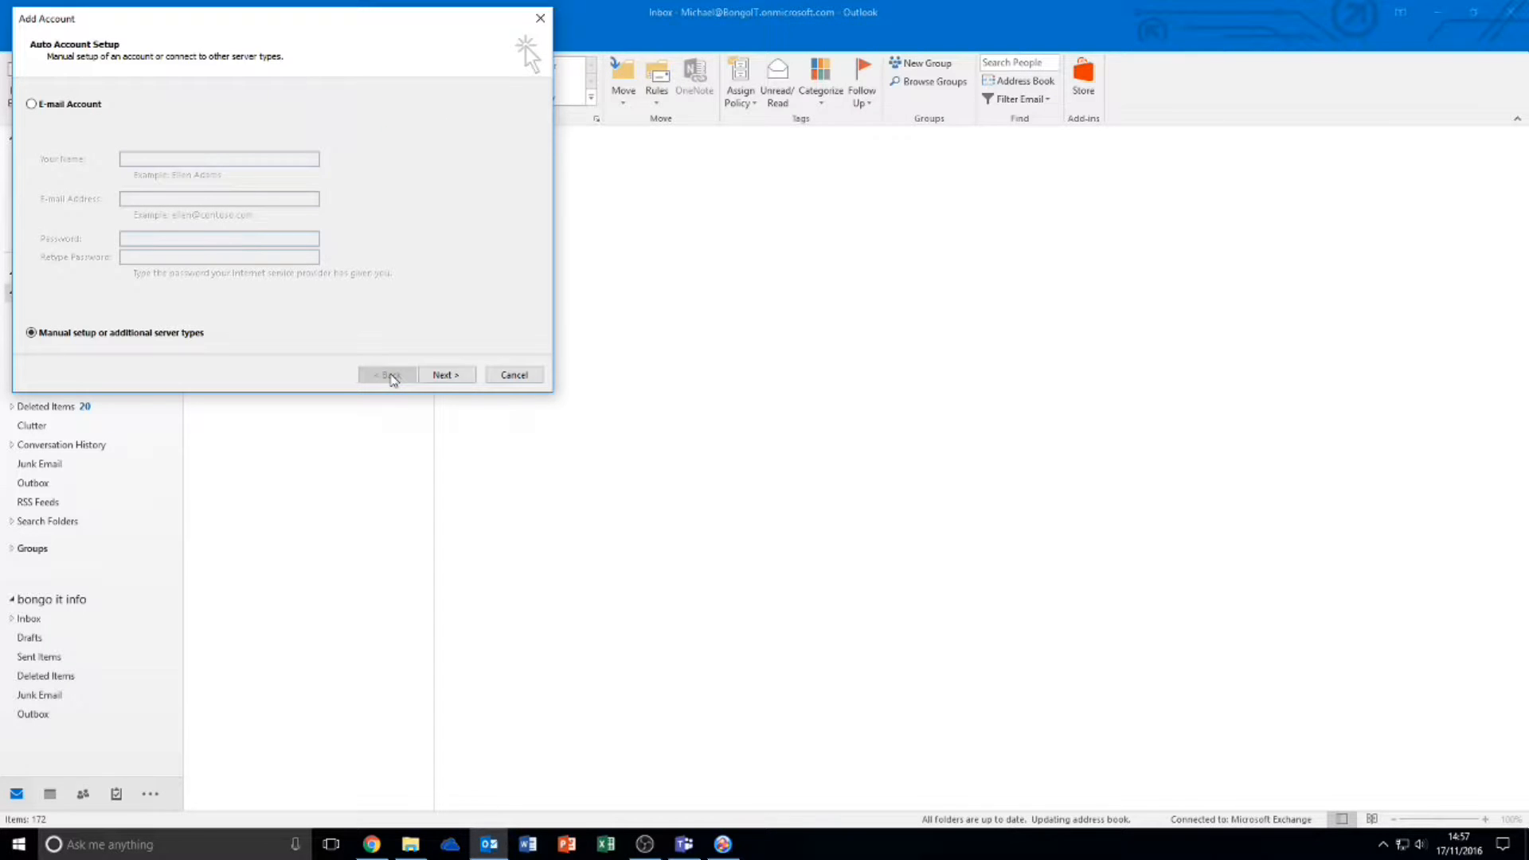
click(31, 104)
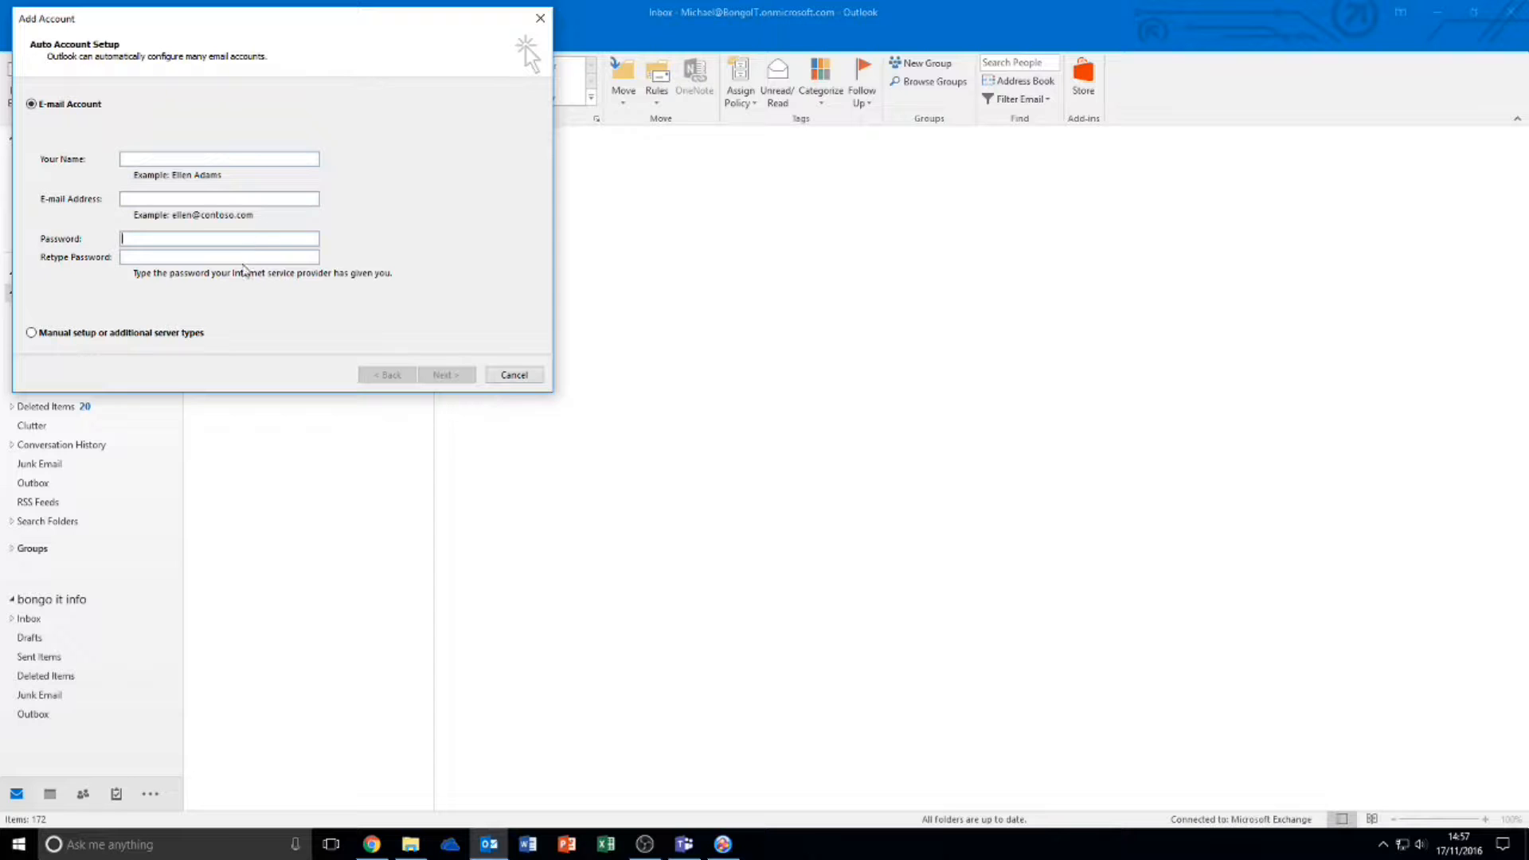
click(512, 375)
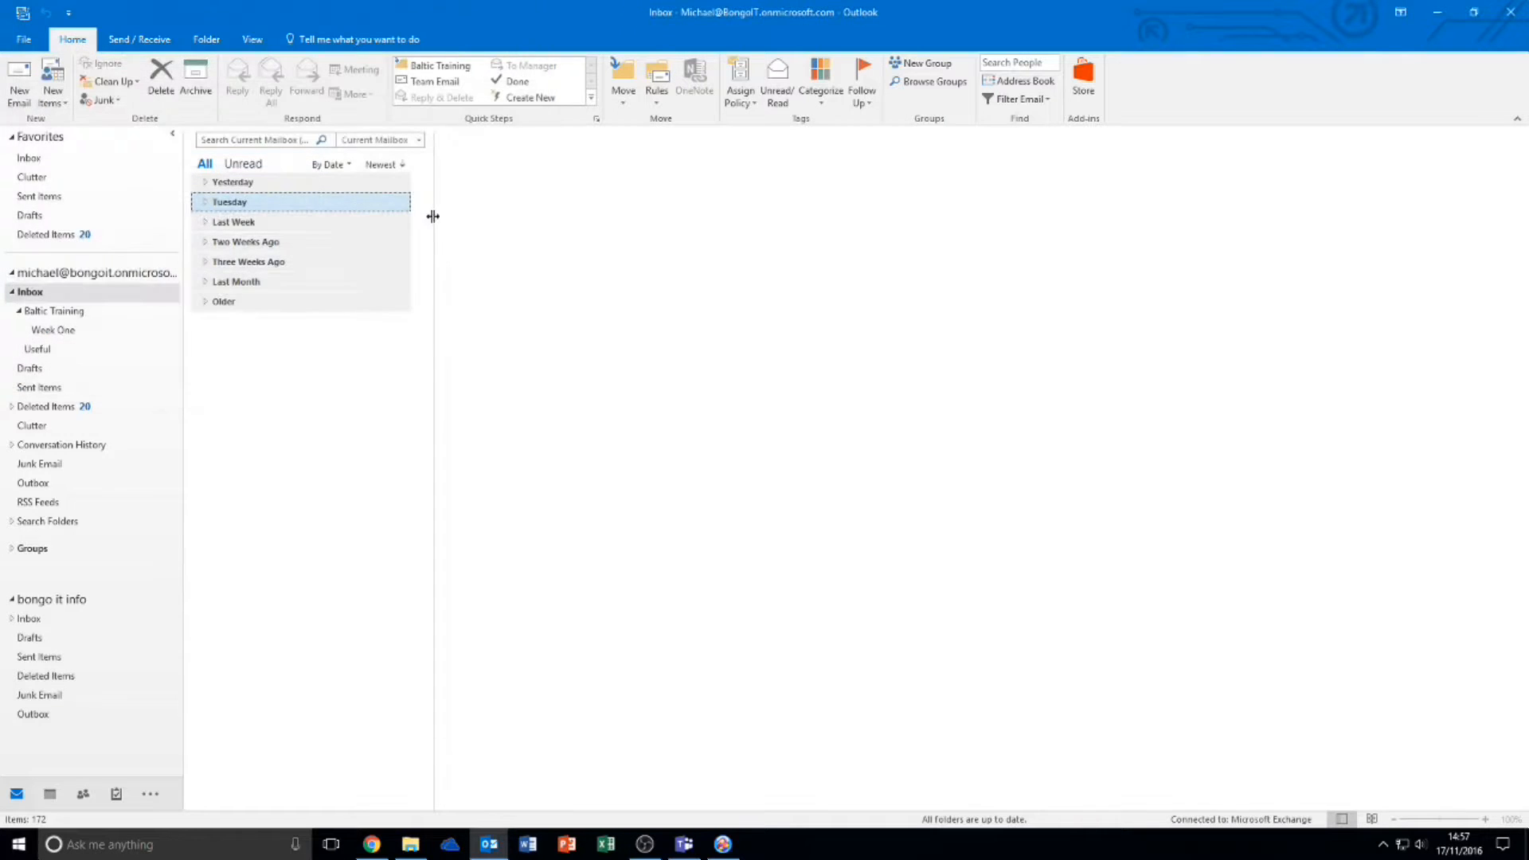
Create a new blank email message and maximize its window
click(329, 186)
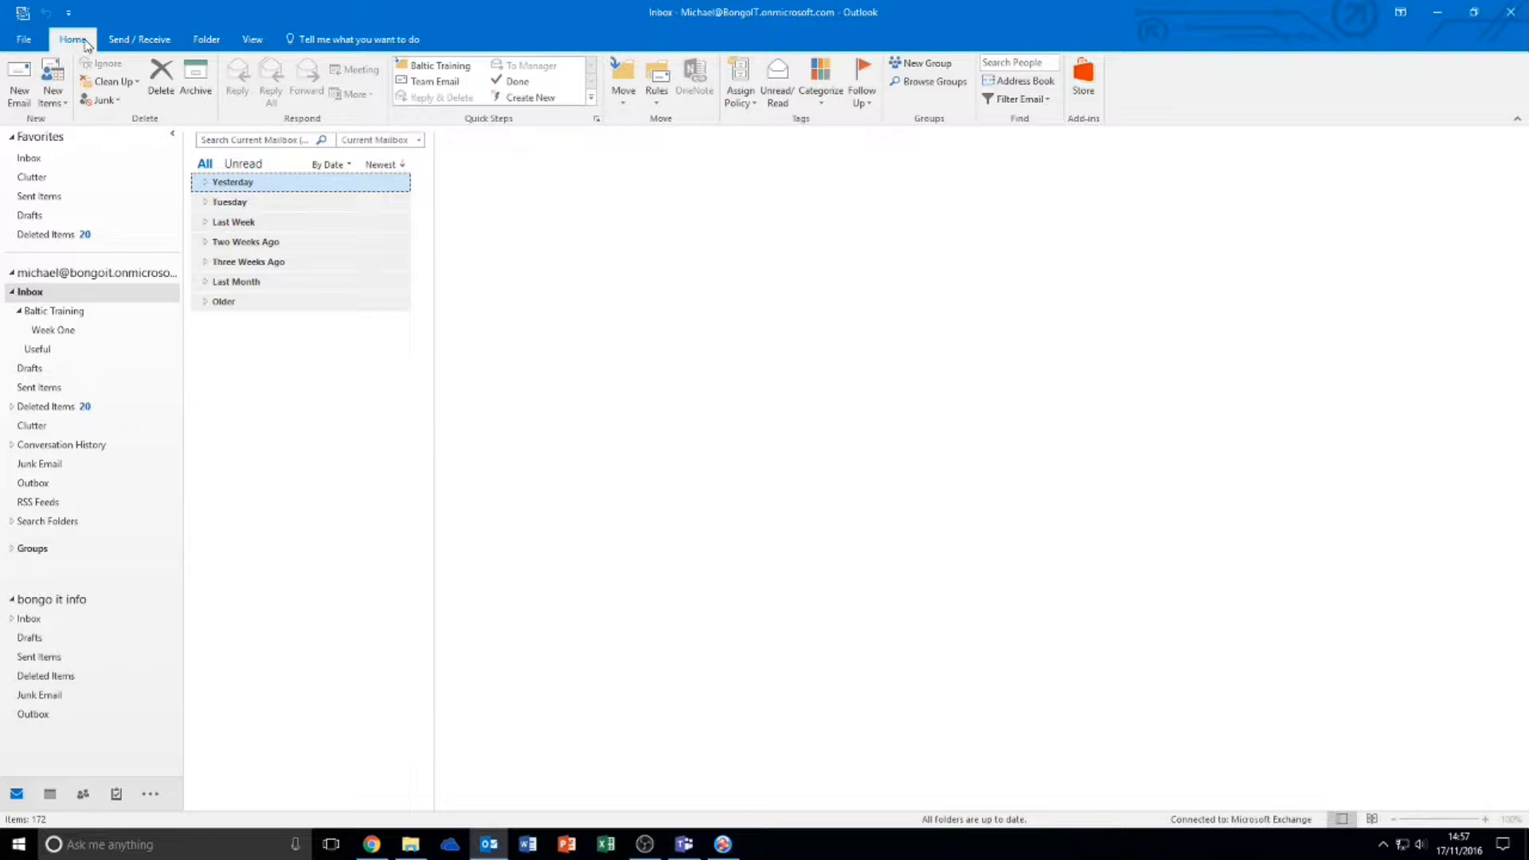
click(22, 79)
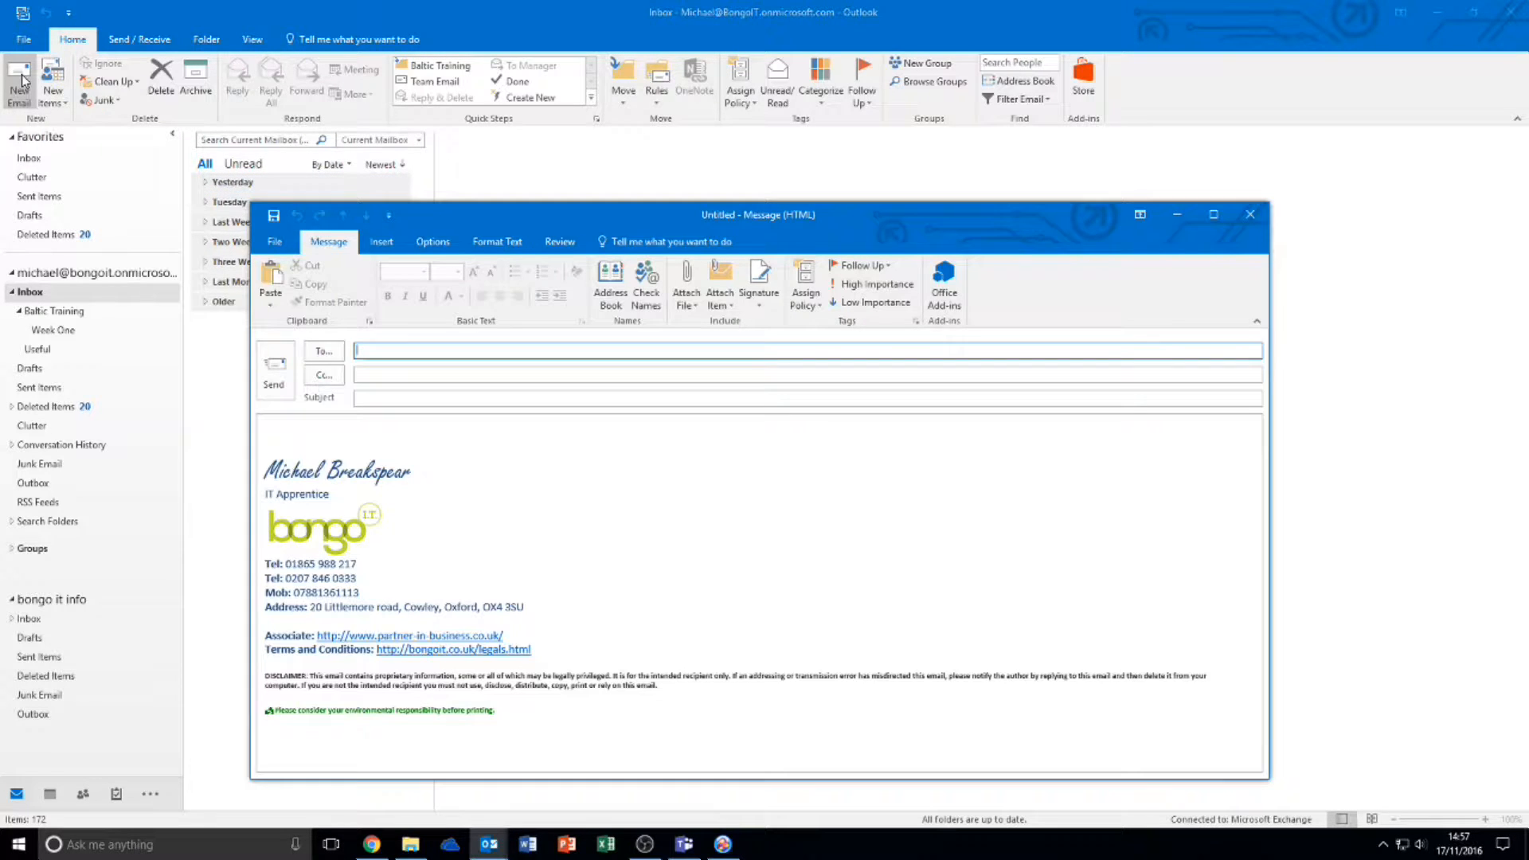
drag(639, 212, 593, 0)
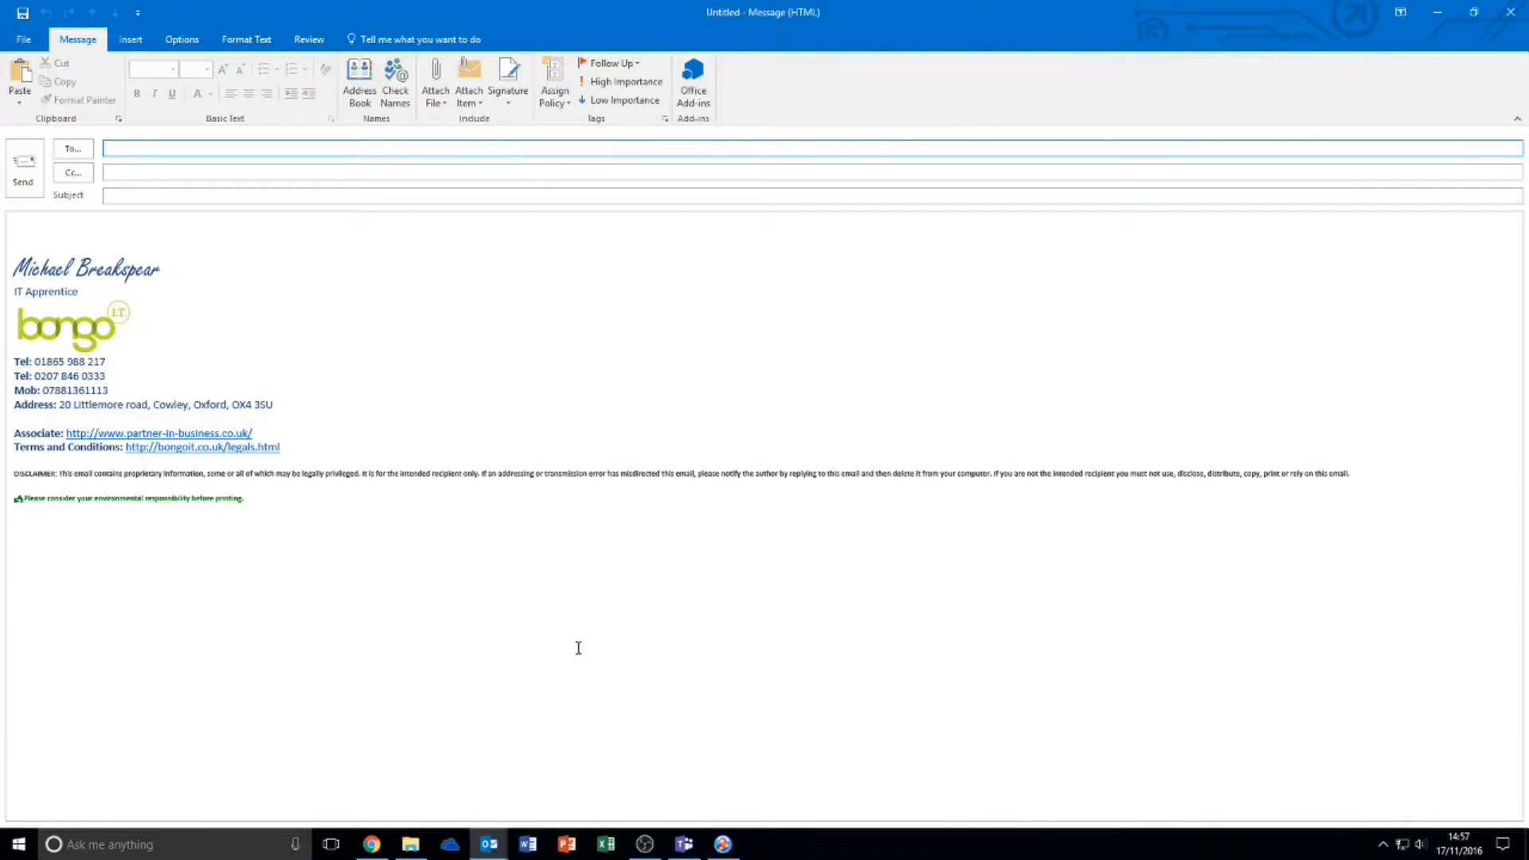
Look through the blank message's option, text formatting and review commands, and close the message
click(154, 41)
click(188, 42)
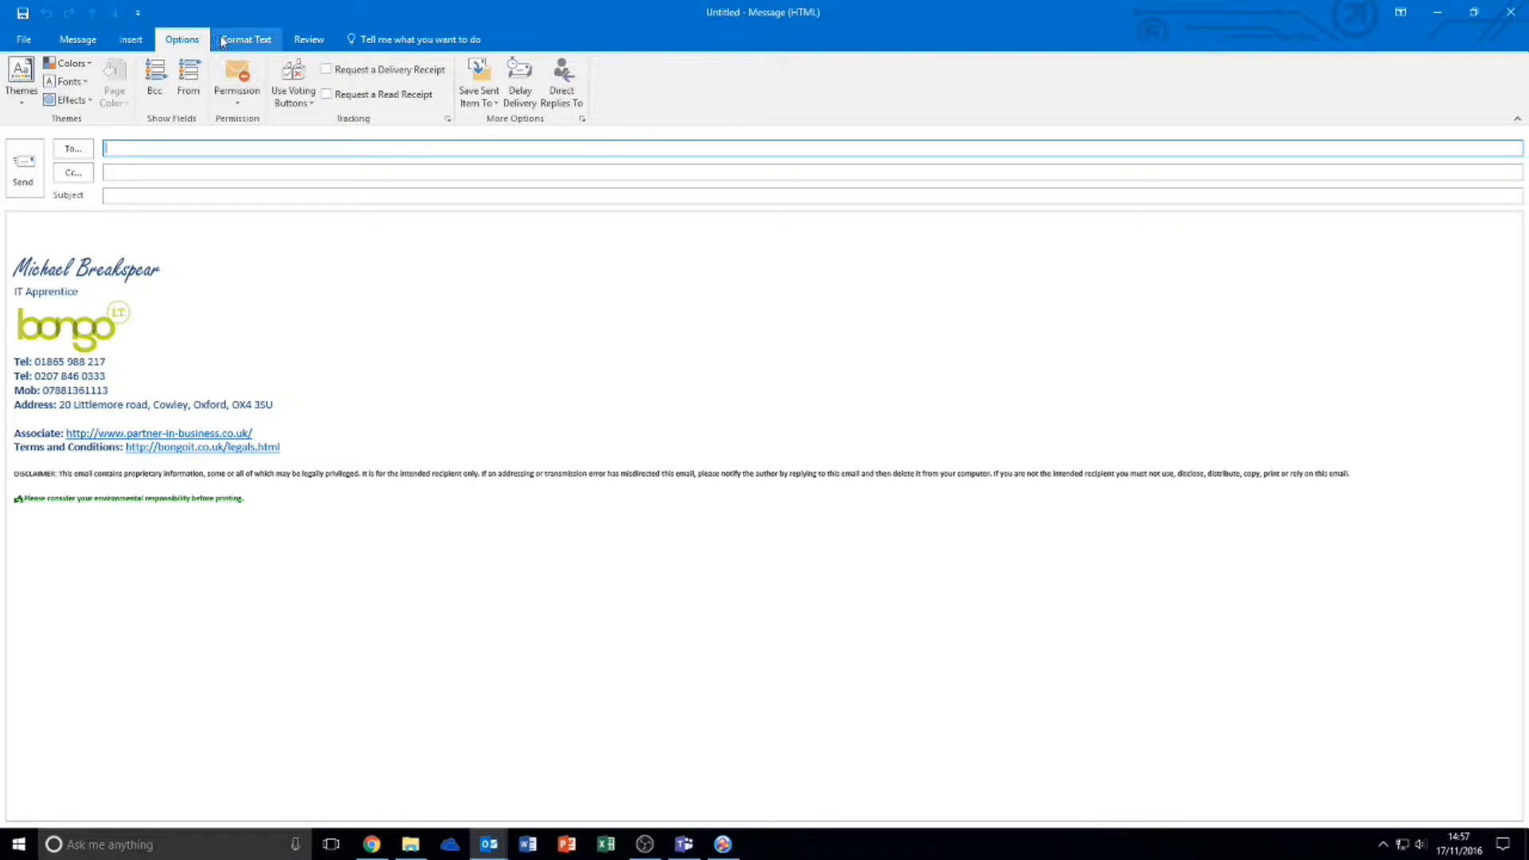
click(240, 41)
click(309, 39)
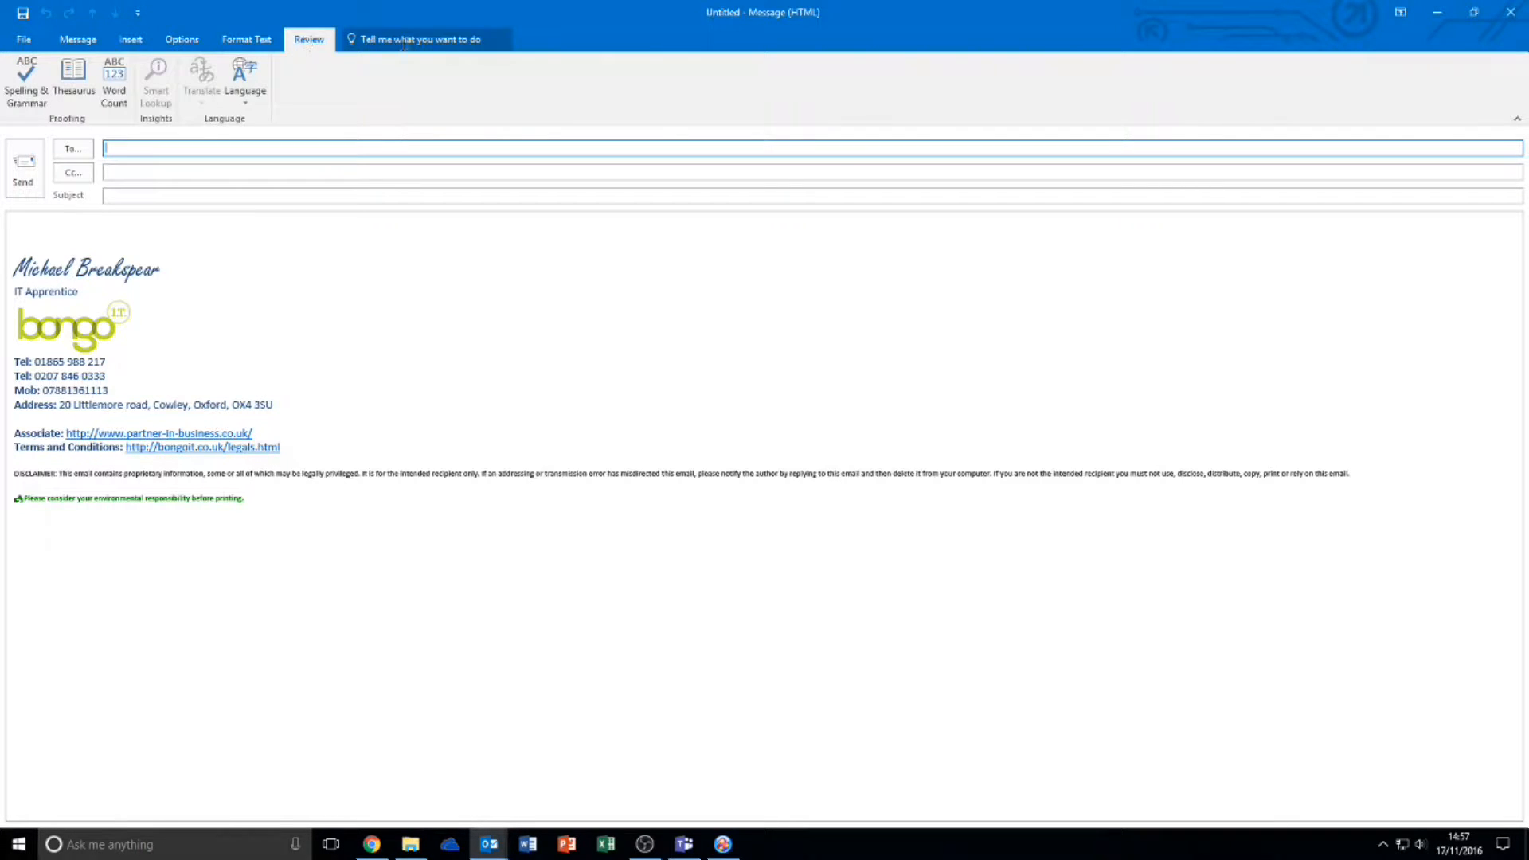
click(399, 39)
click(78, 45)
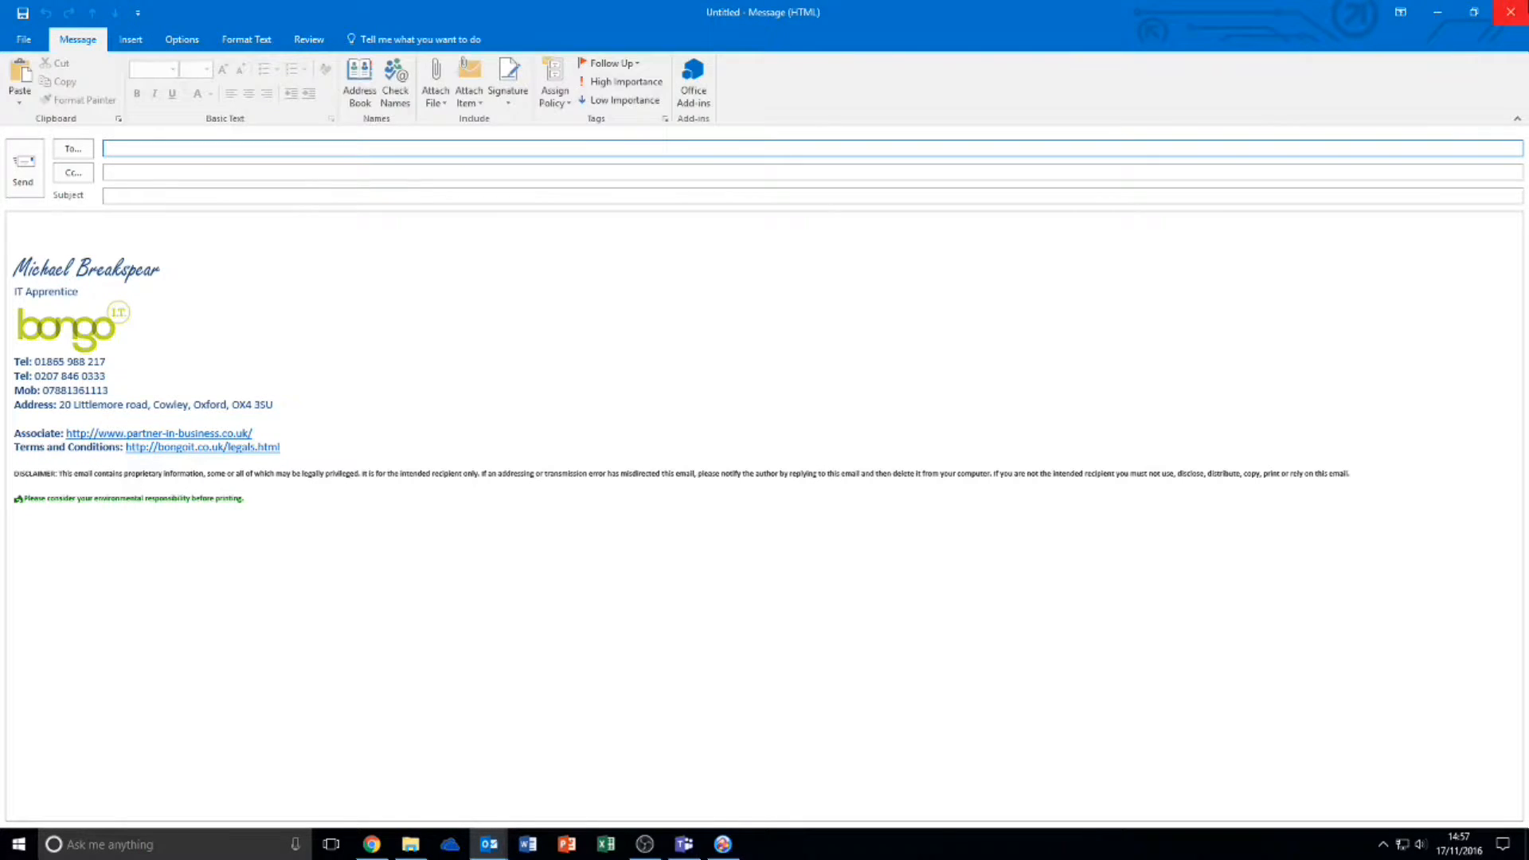
click(1513, 10)
Look over the main window's send/receive and view commands, and update the Inbox folder
click(149, 43)
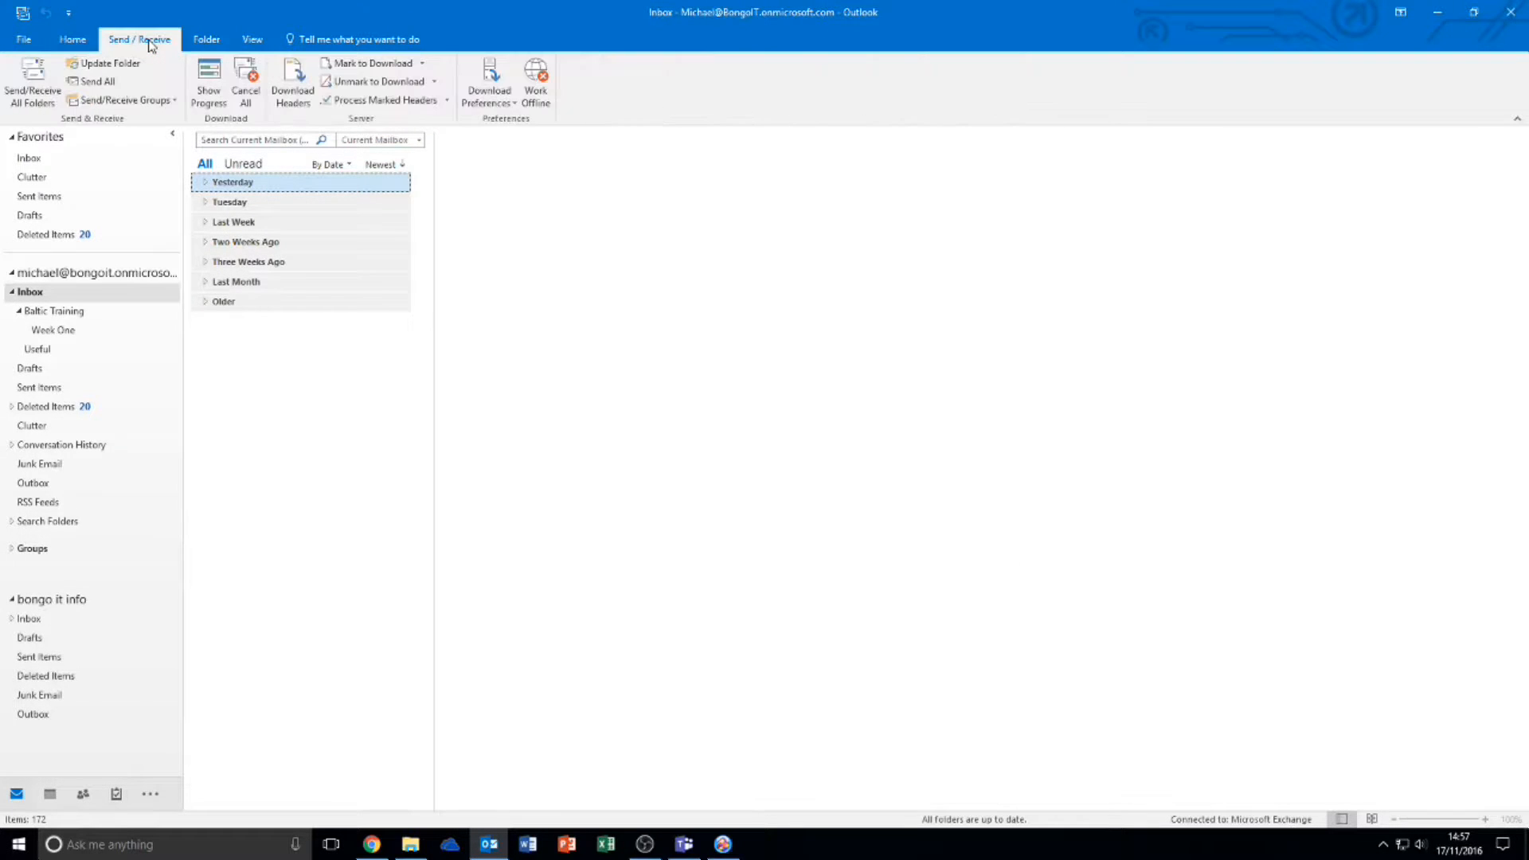
scroll(181, 44, down, 1)
scroll(182, 44, down, 1)
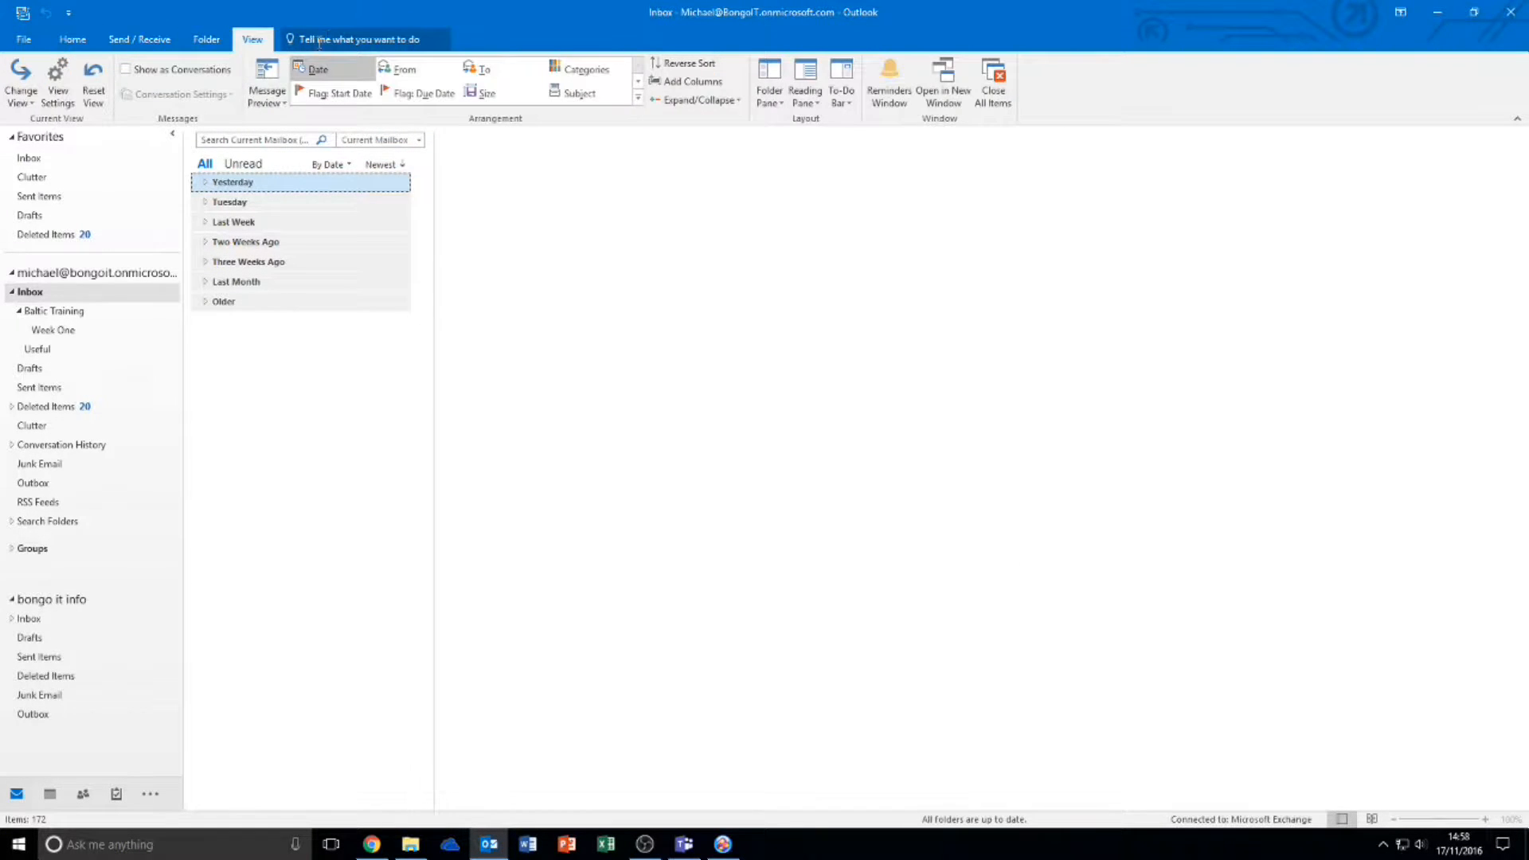
click(148, 37)
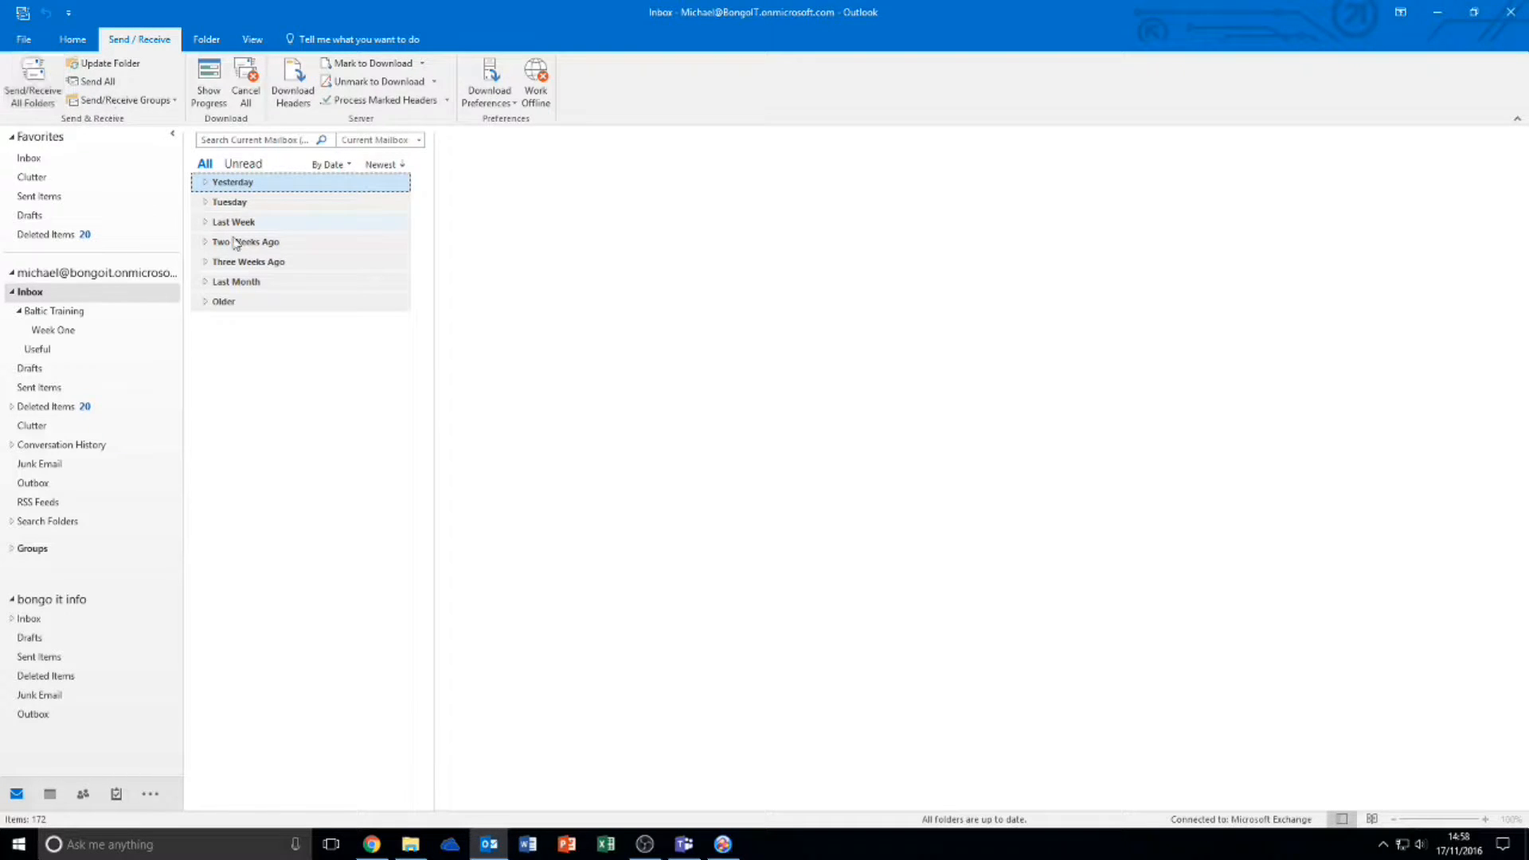
click(121, 70)
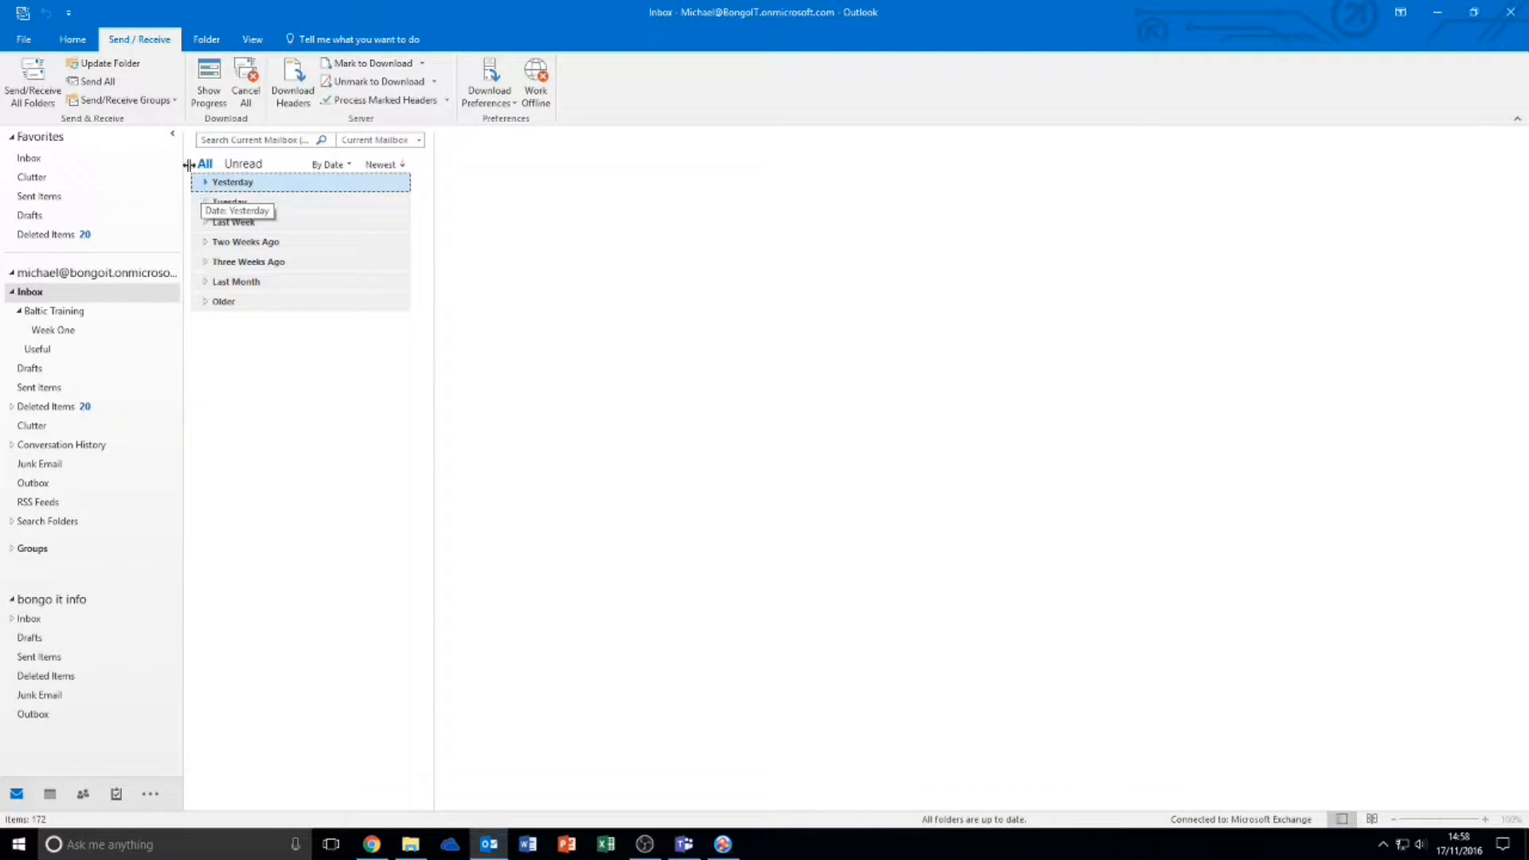
click(112, 66)
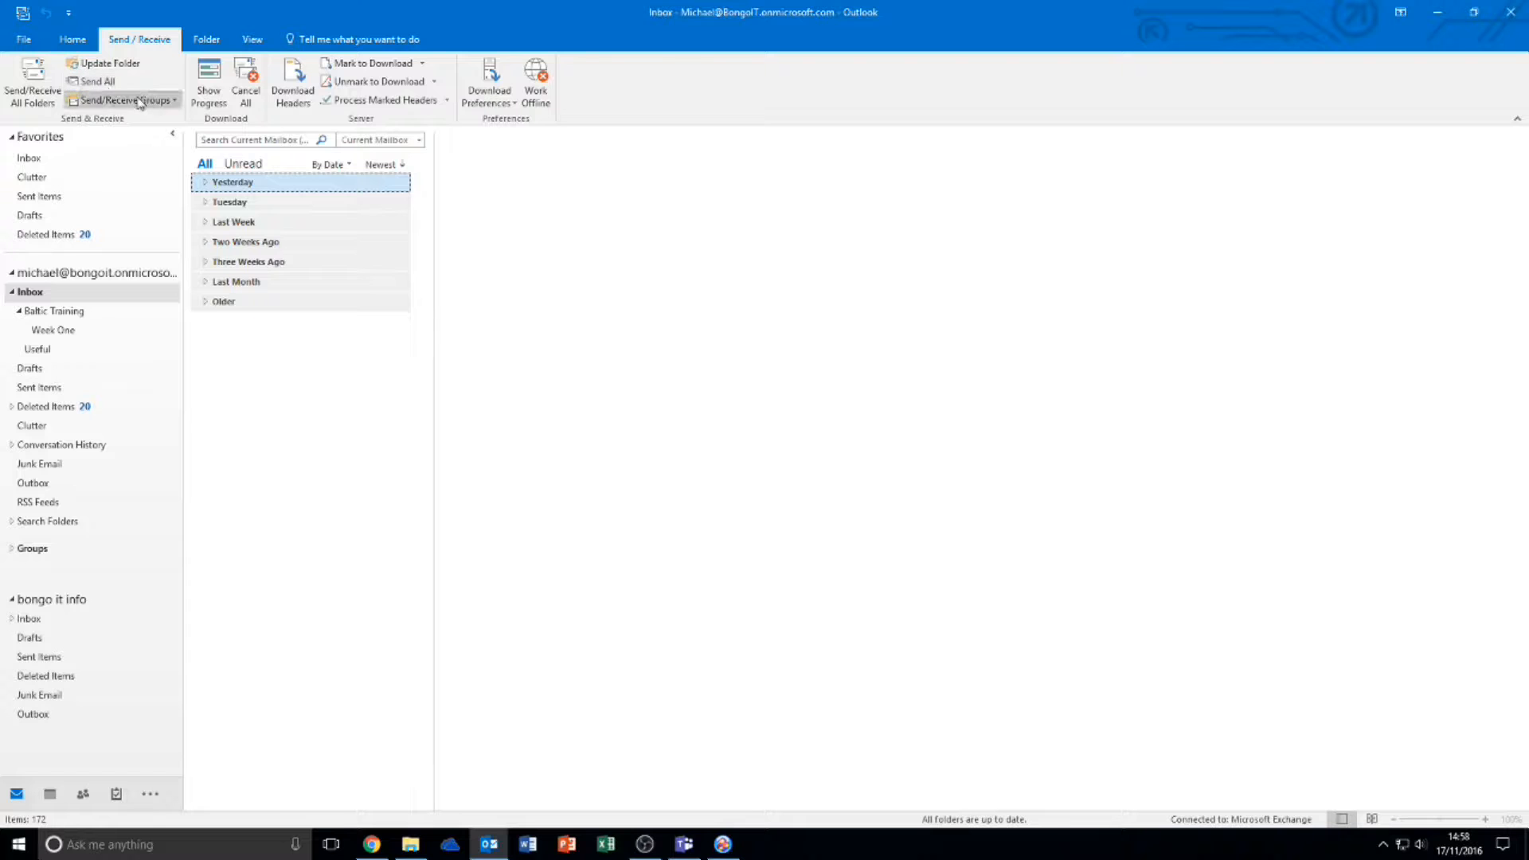
Look through the send/receive group options, the Mark to Download choices and the download preferences
click(168, 101)
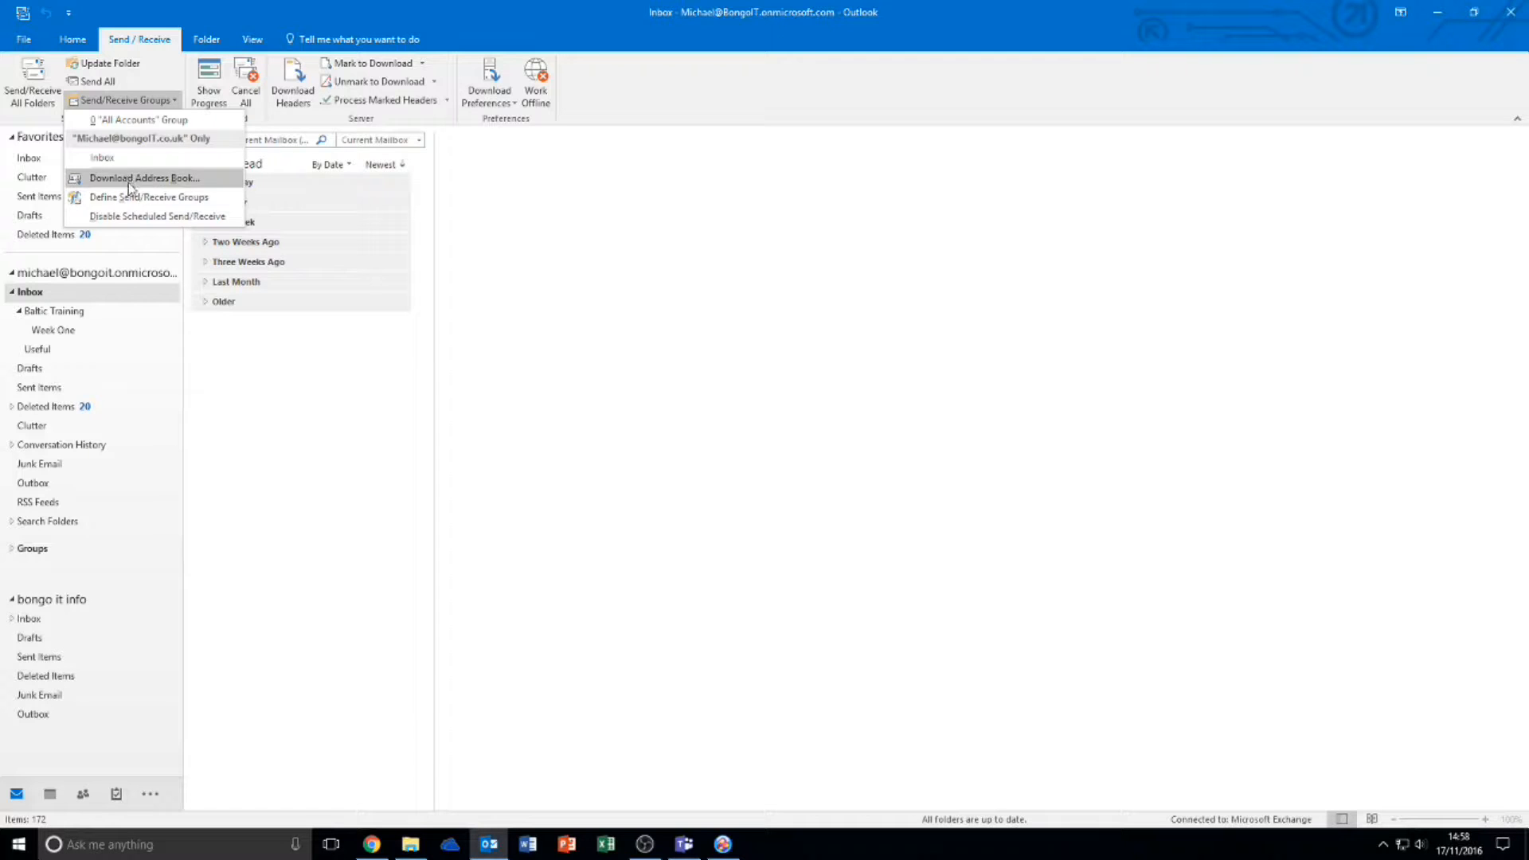
click(249, 318)
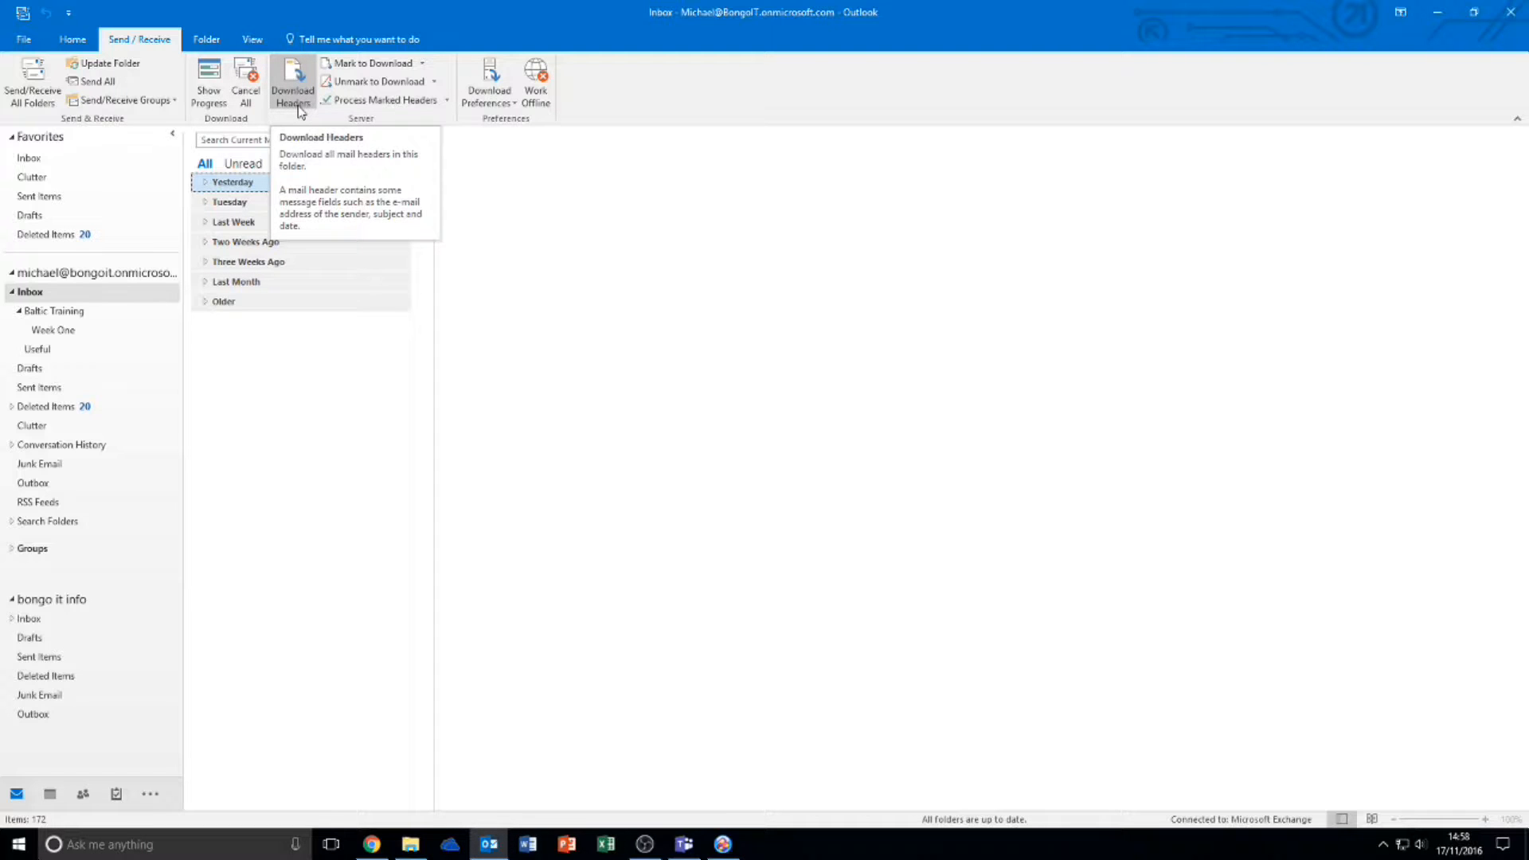
click(422, 64)
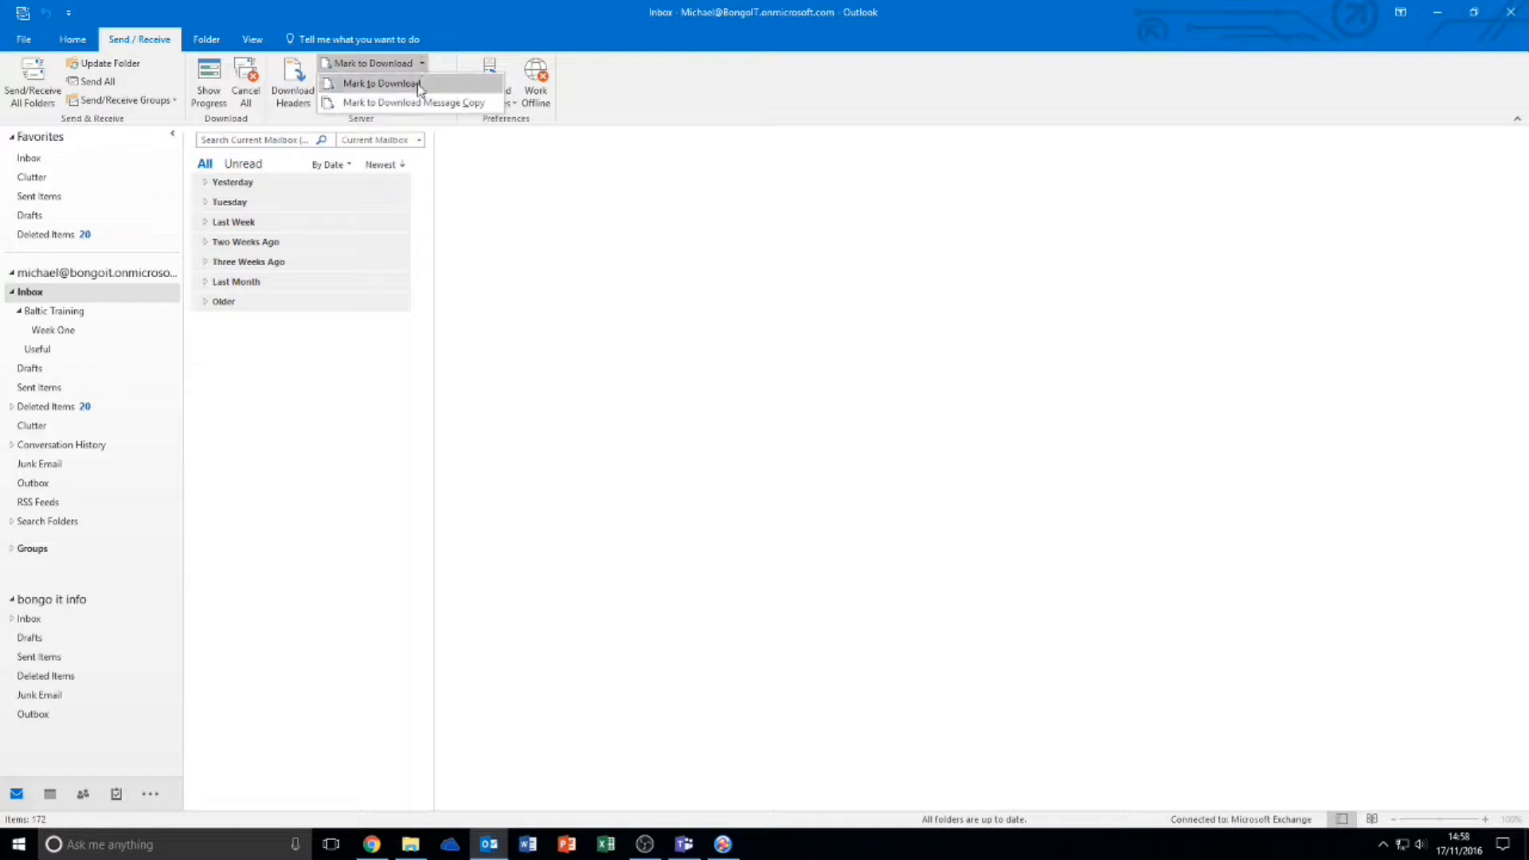
click(448, 60)
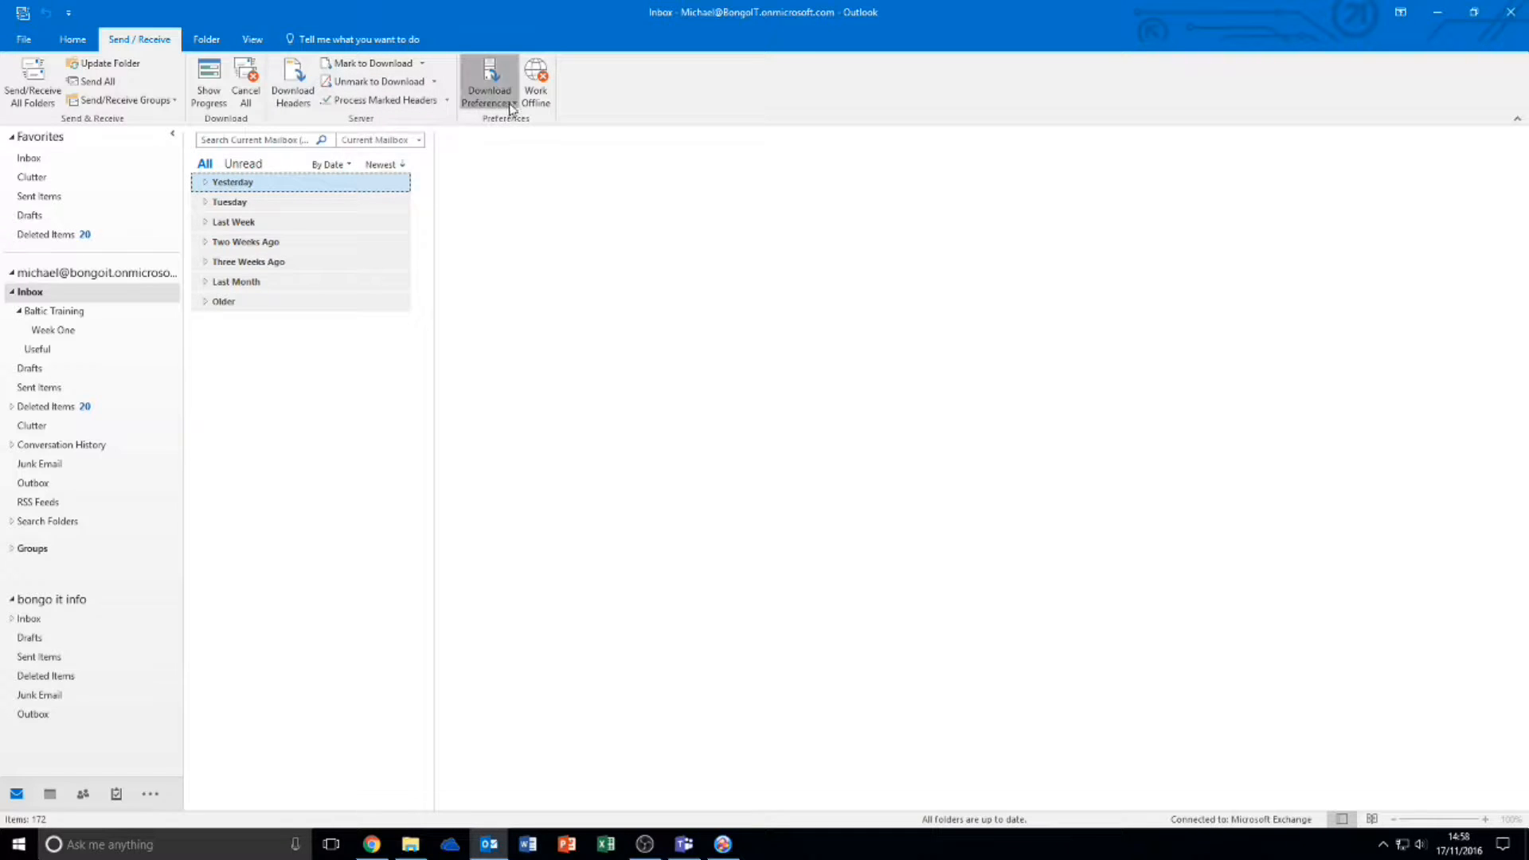
click(486, 100)
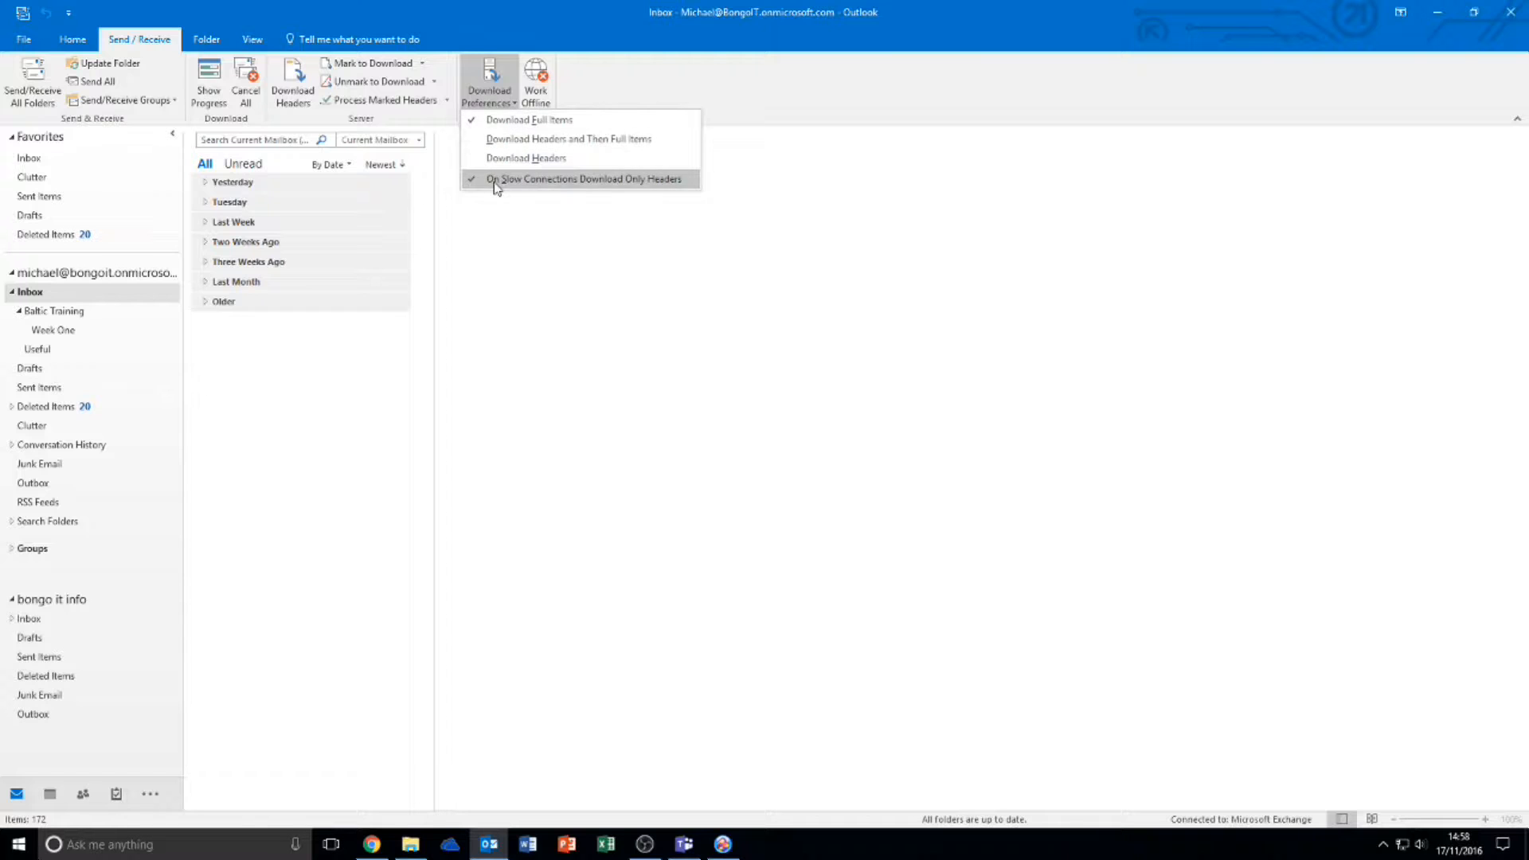
click(558, 139)
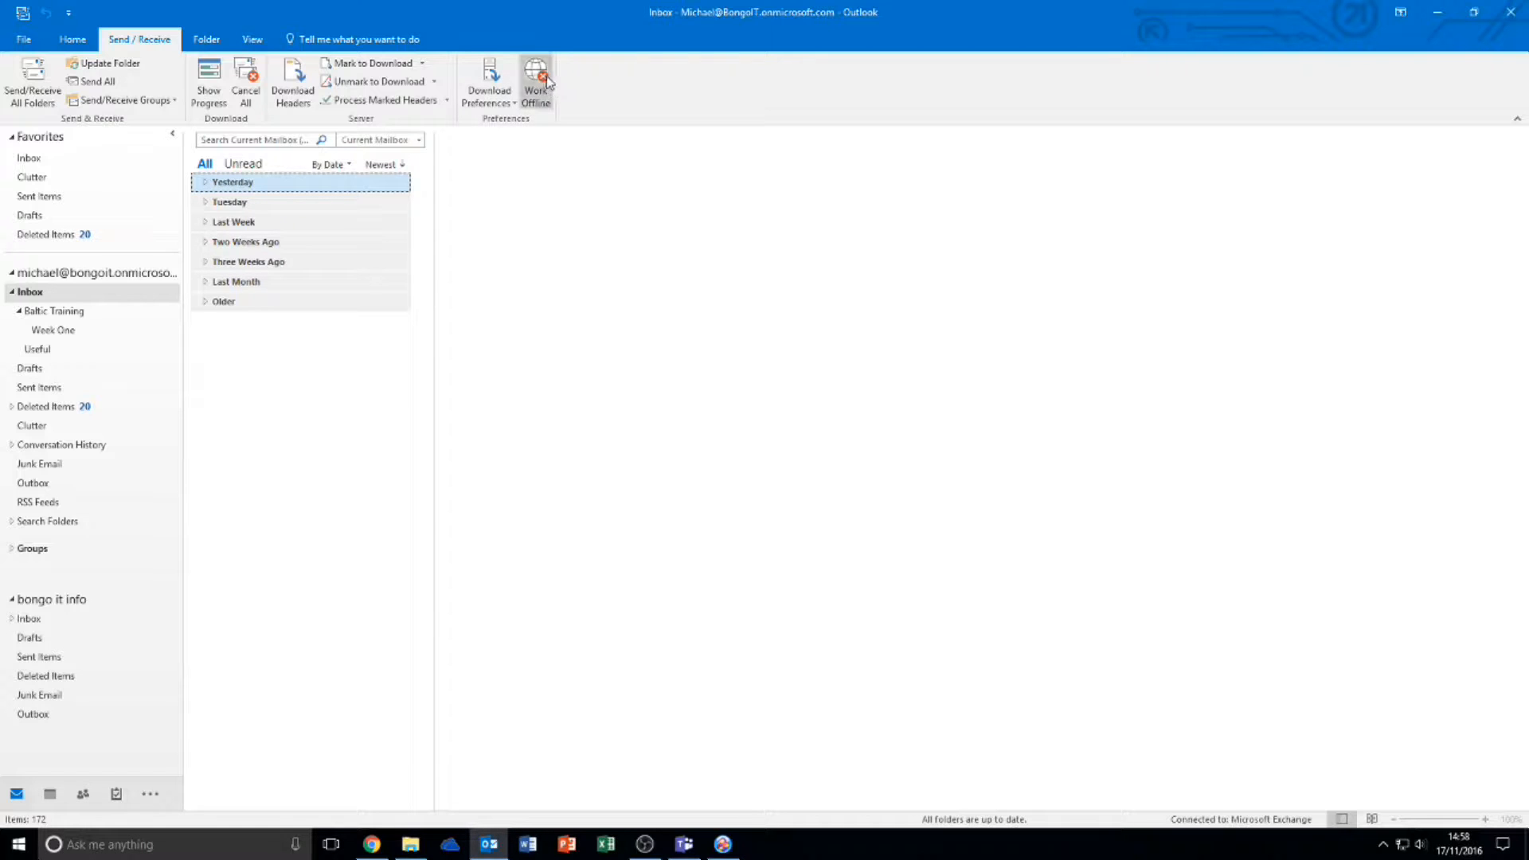
Create a mail folder named Test inside the Inbox and open it
click(209, 42)
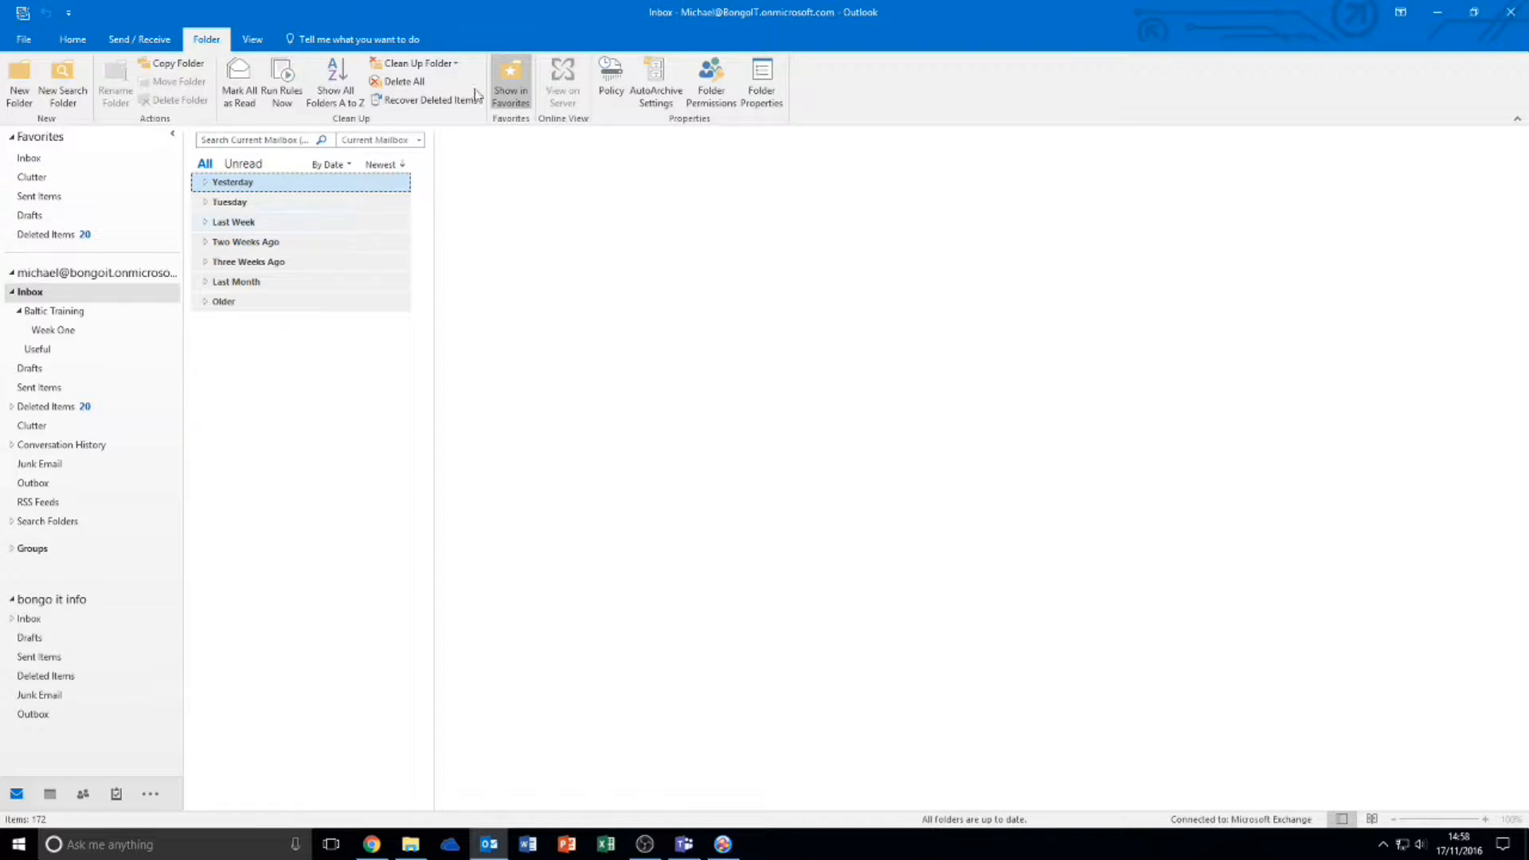
click(19, 81)
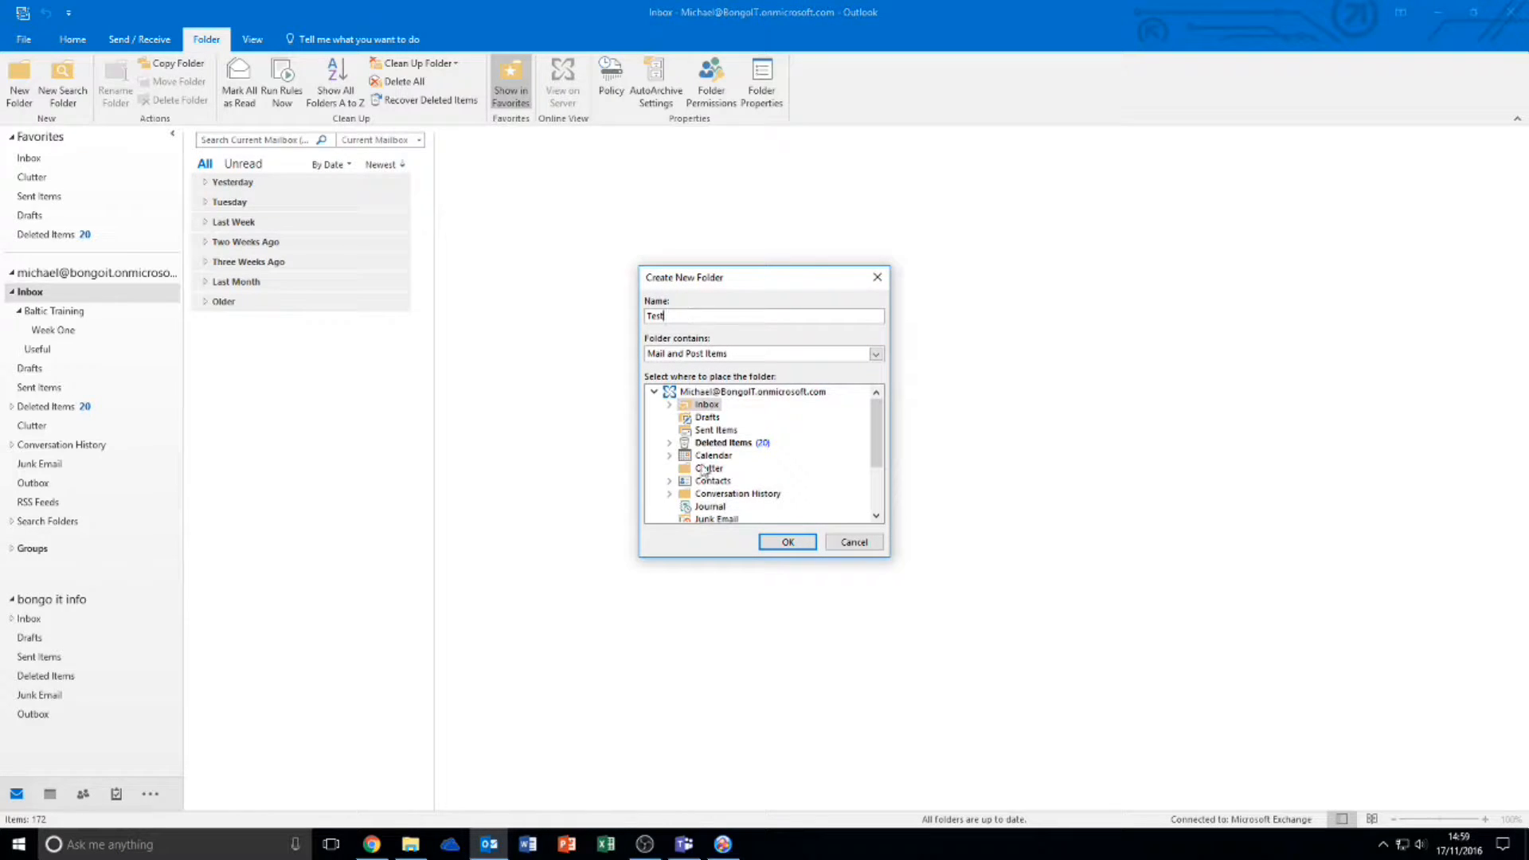
click(783, 541)
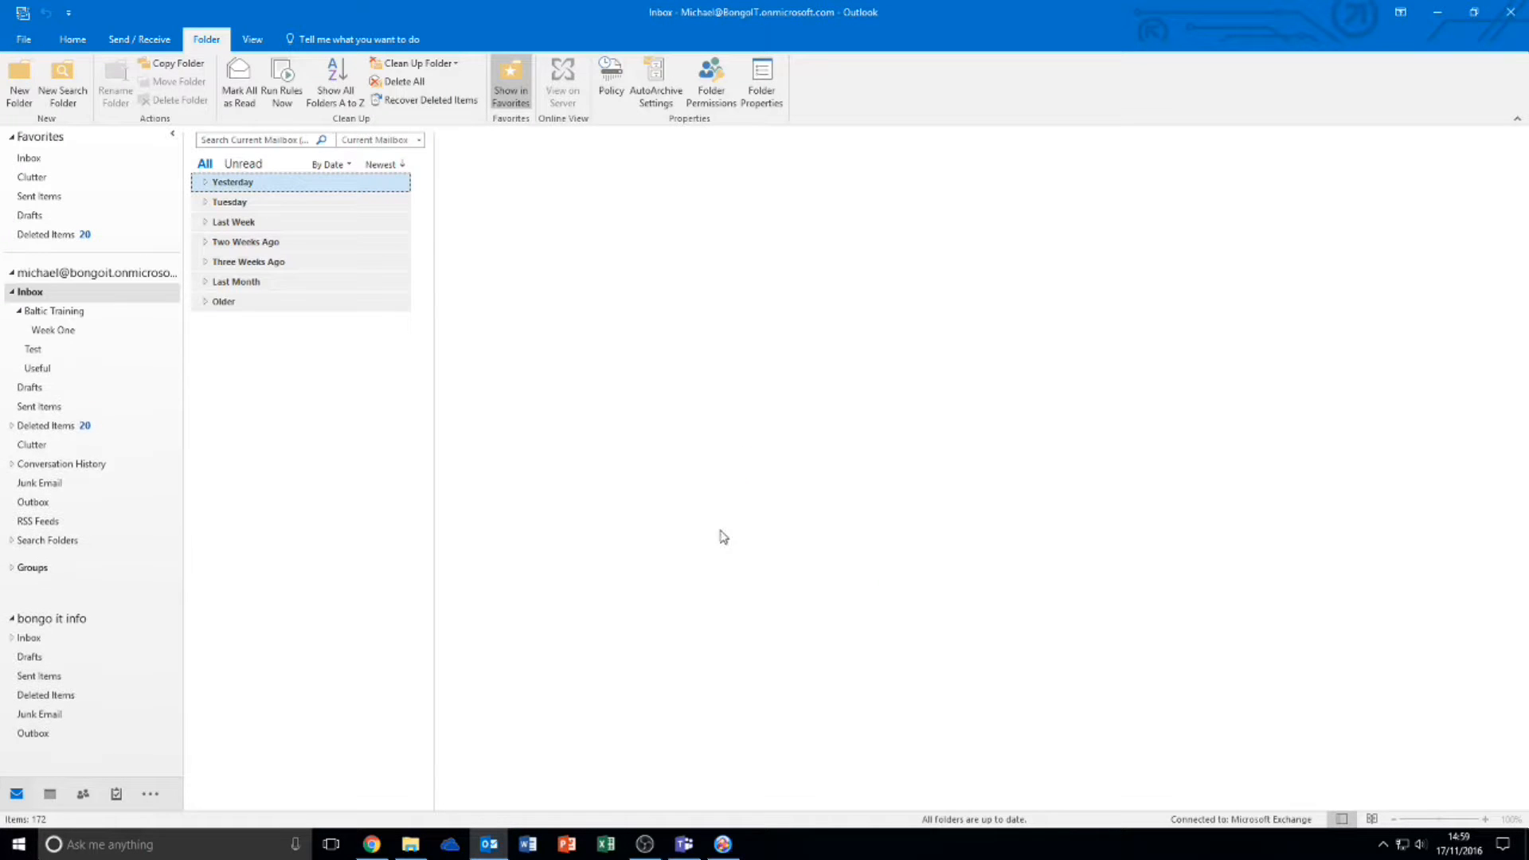
click(40, 351)
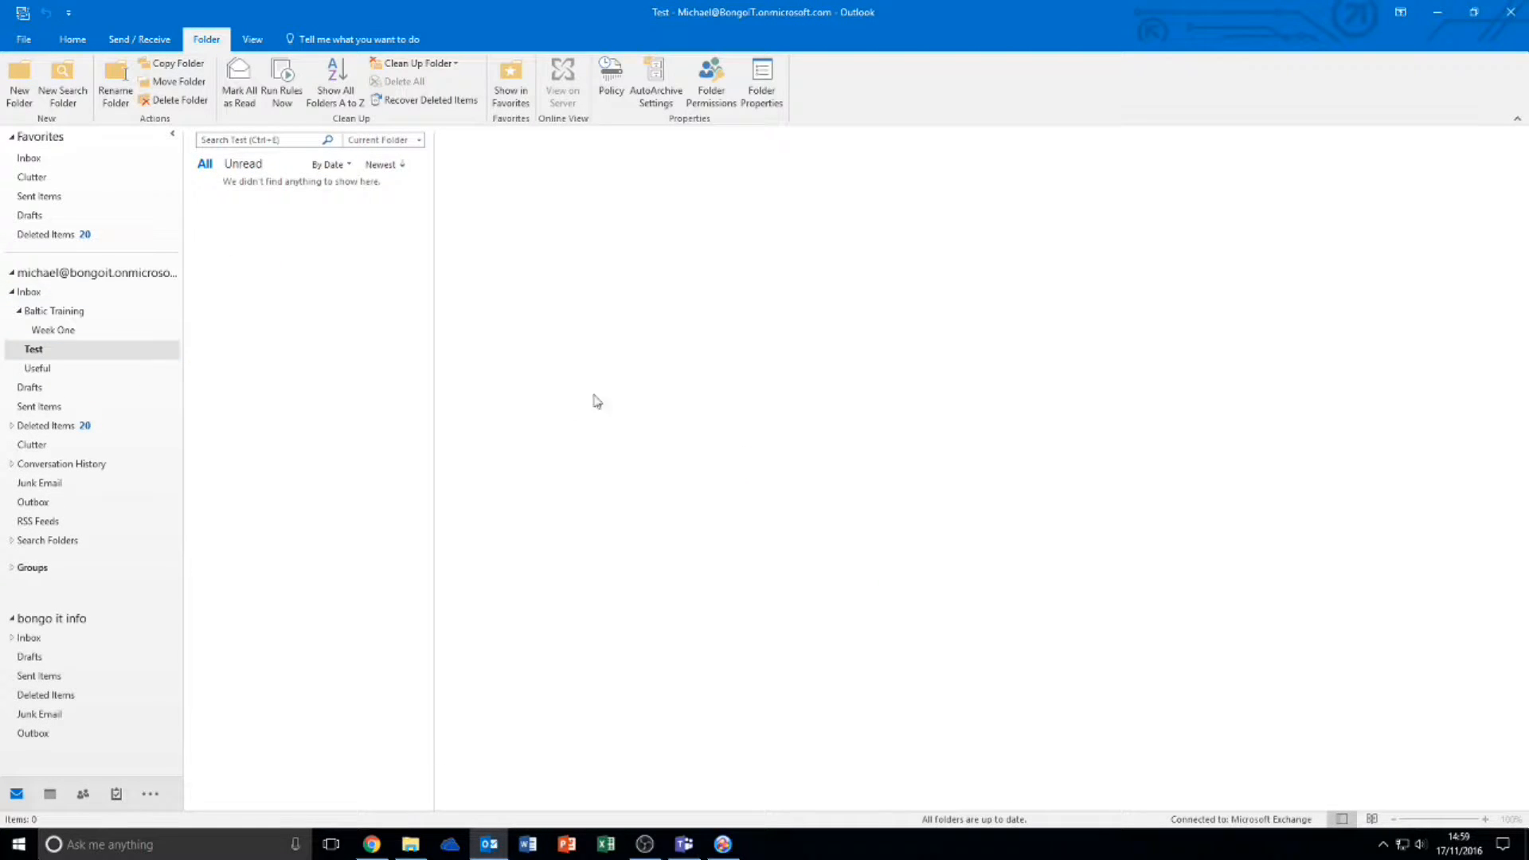
Move the Test folder up above Baltic Training in the Inbox folder list
right_click(123, 356)
click(163, 383)
key(Escape)
right_click(106, 356)
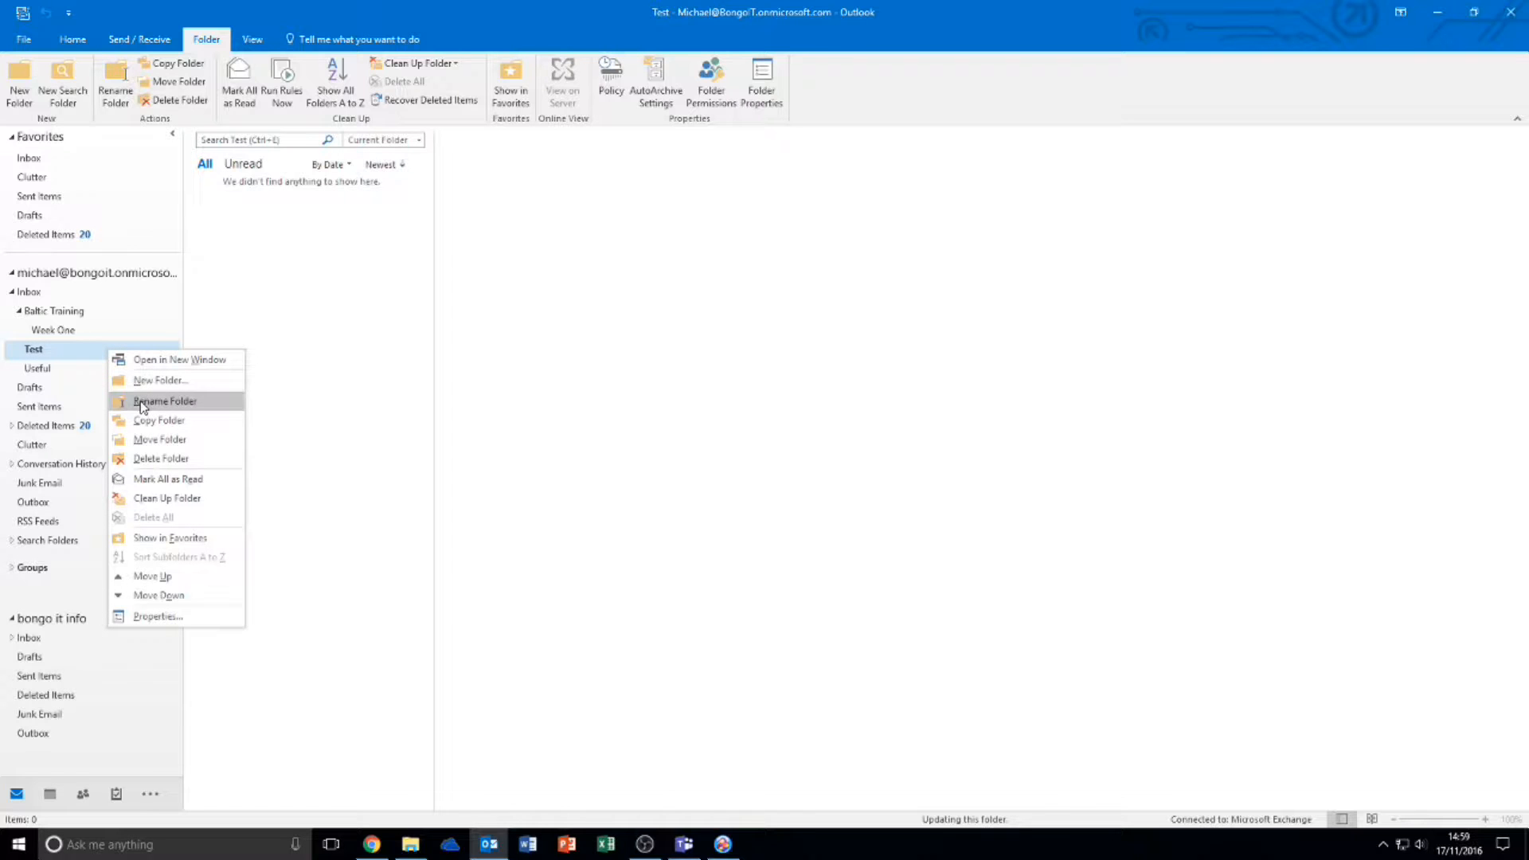
click(153, 576)
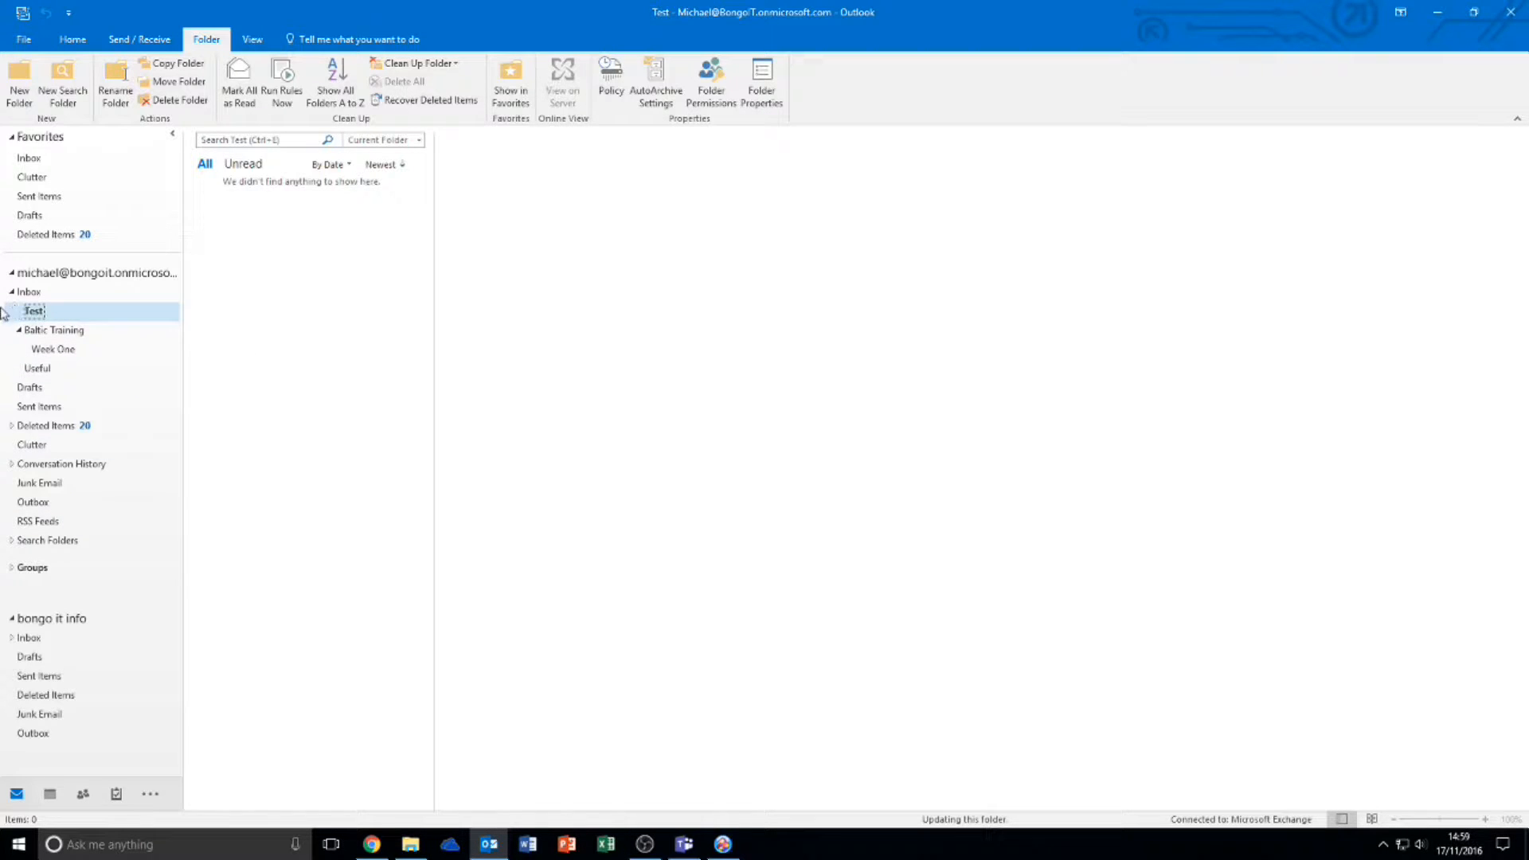
Examine the general properties of the Test folder and close them without changing anything
right_click(93, 313)
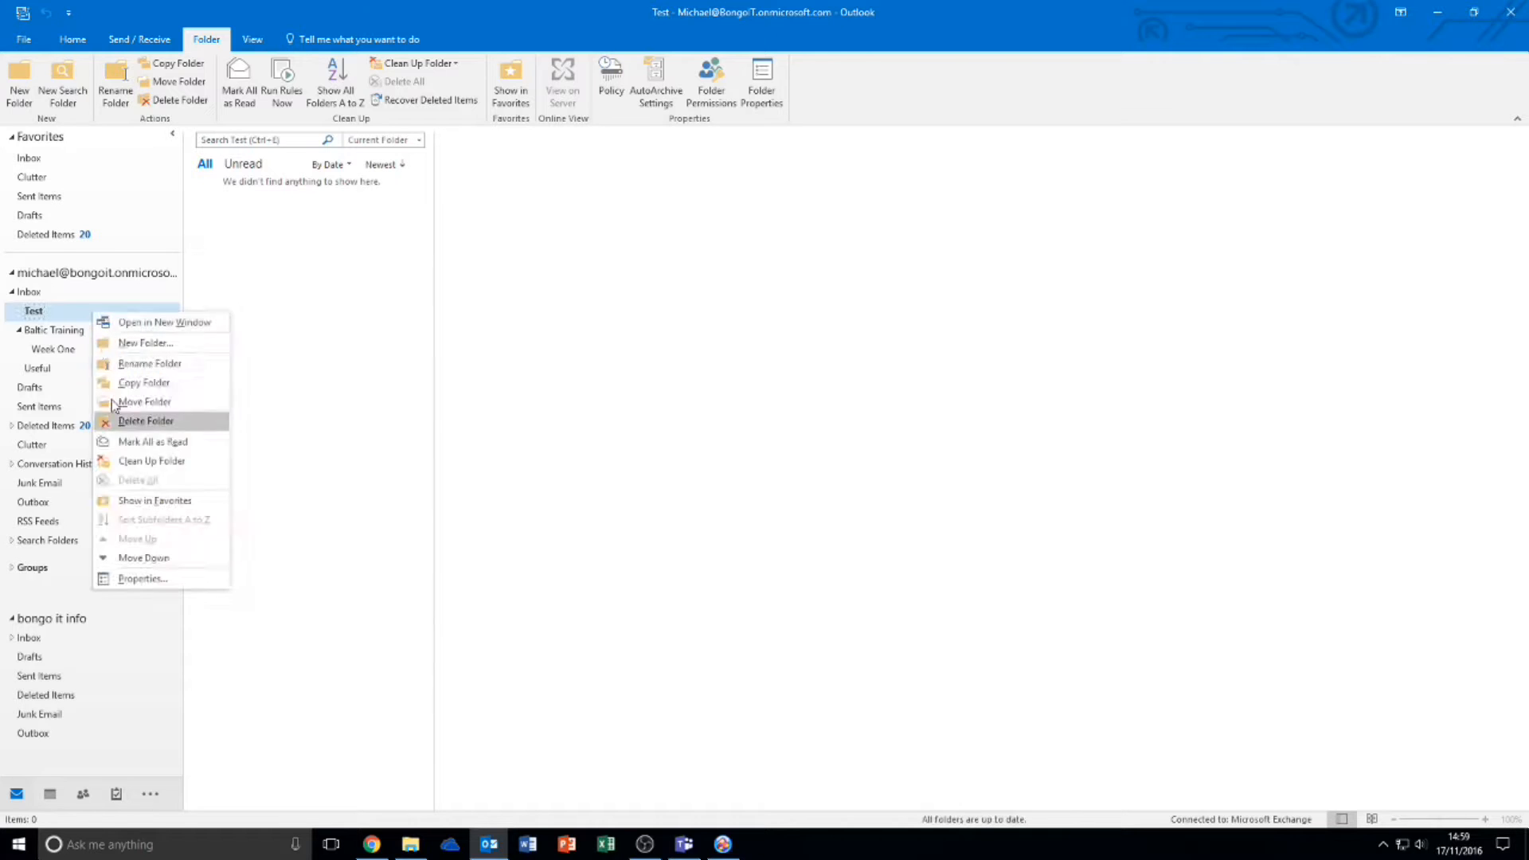
click(144, 579)
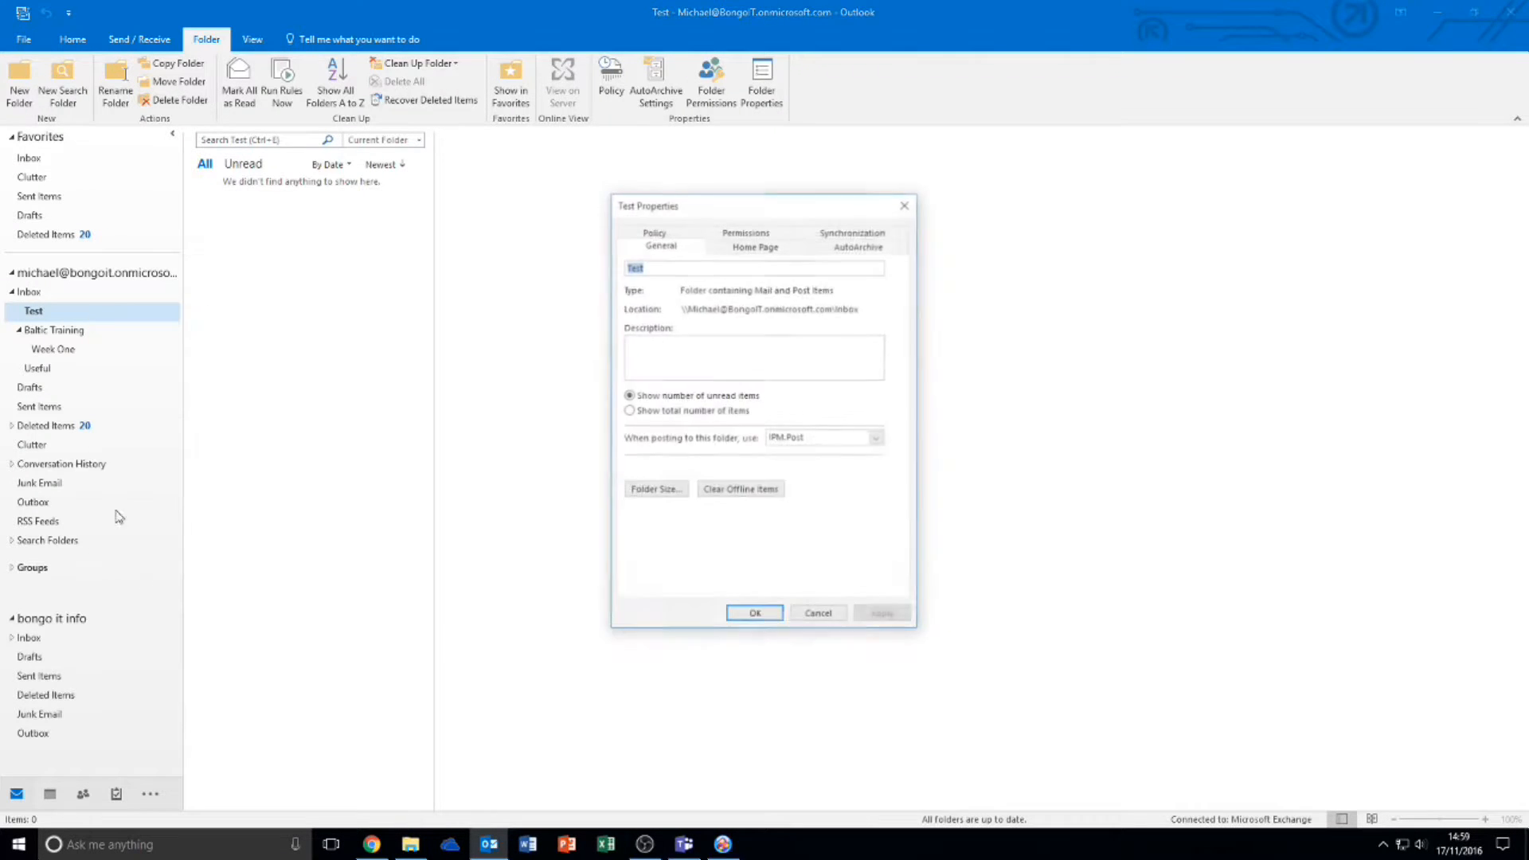
click(739, 245)
click(679, 241)
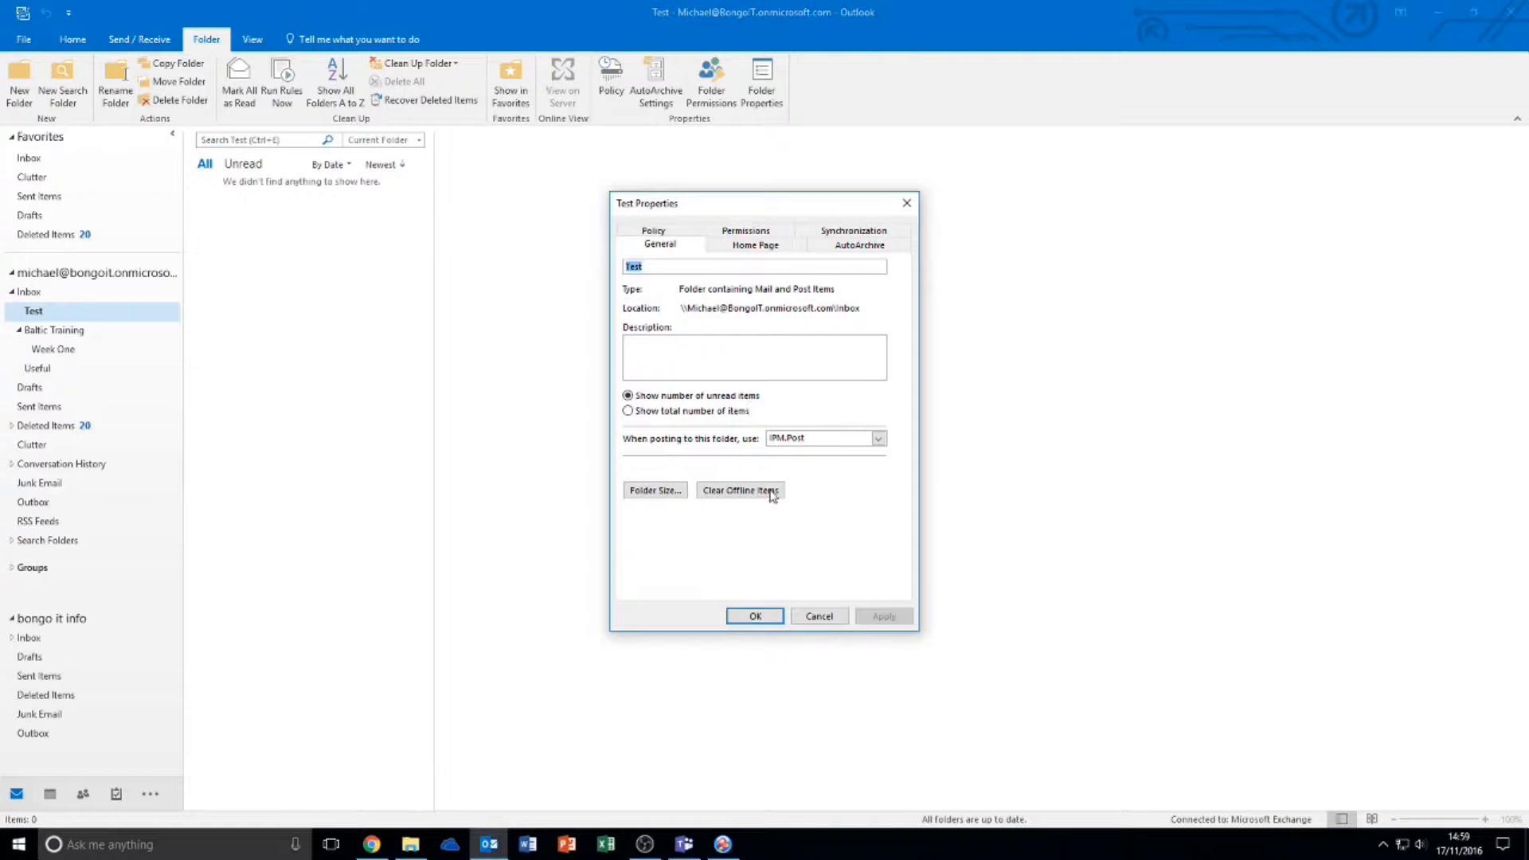
click(821, 618)
Delete the Test folder, moving it to Deleted Items
right_click(111, 317)
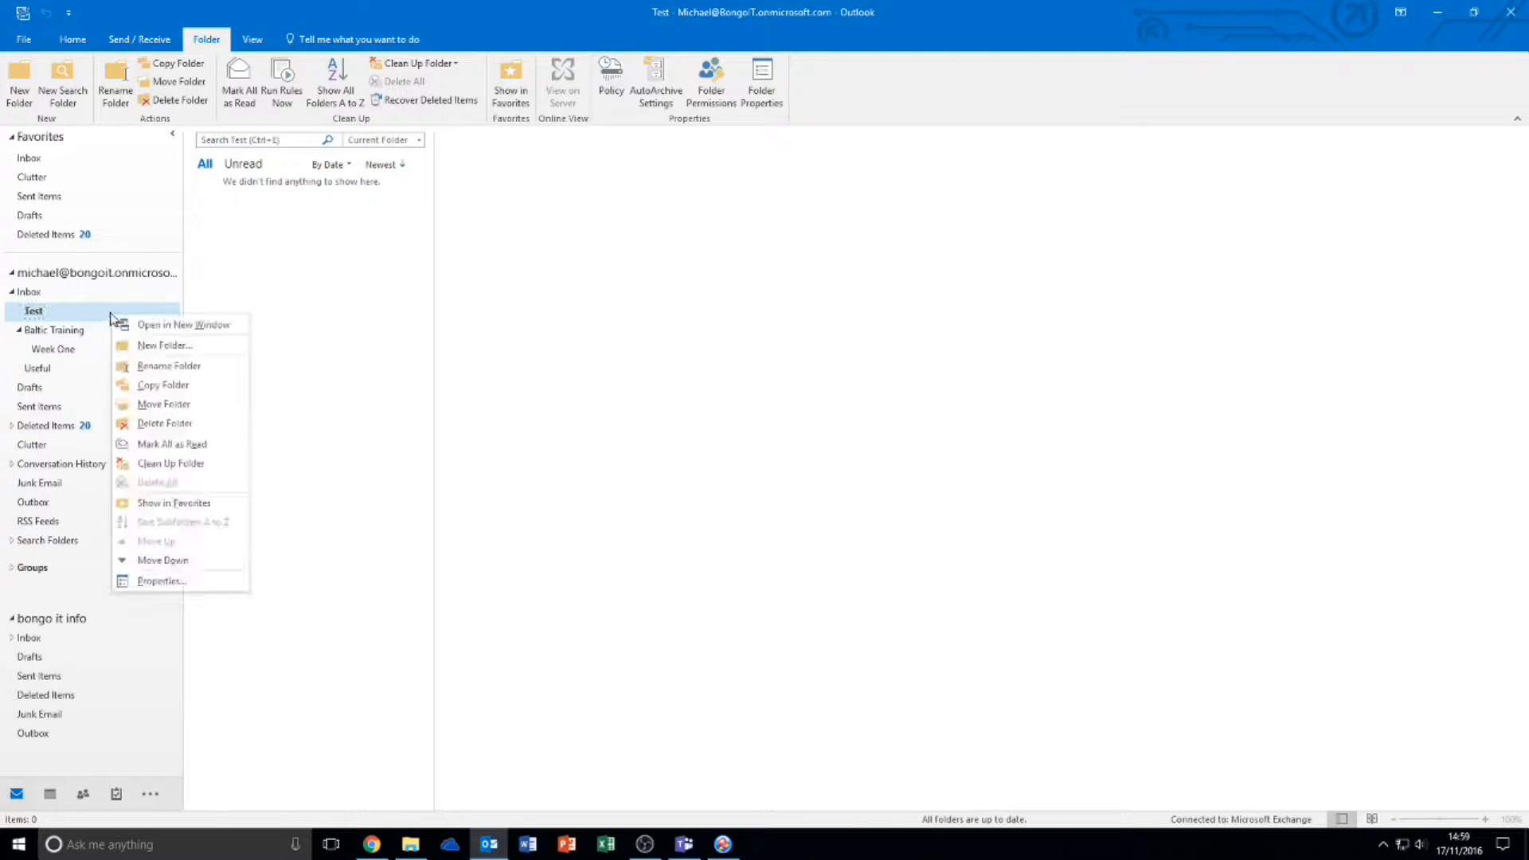
click(180, 422)
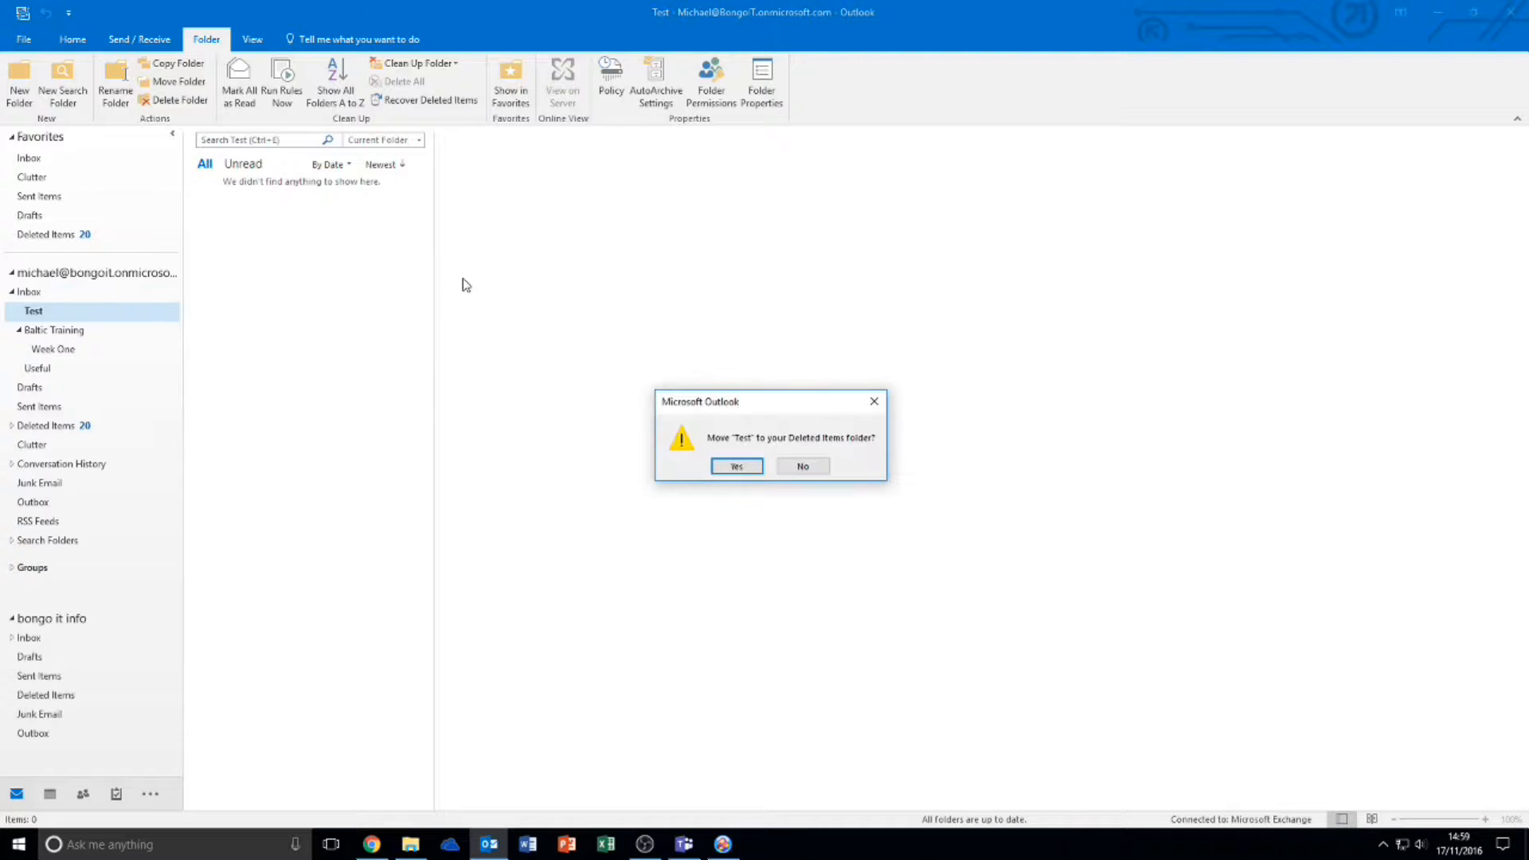
click(736, 467)
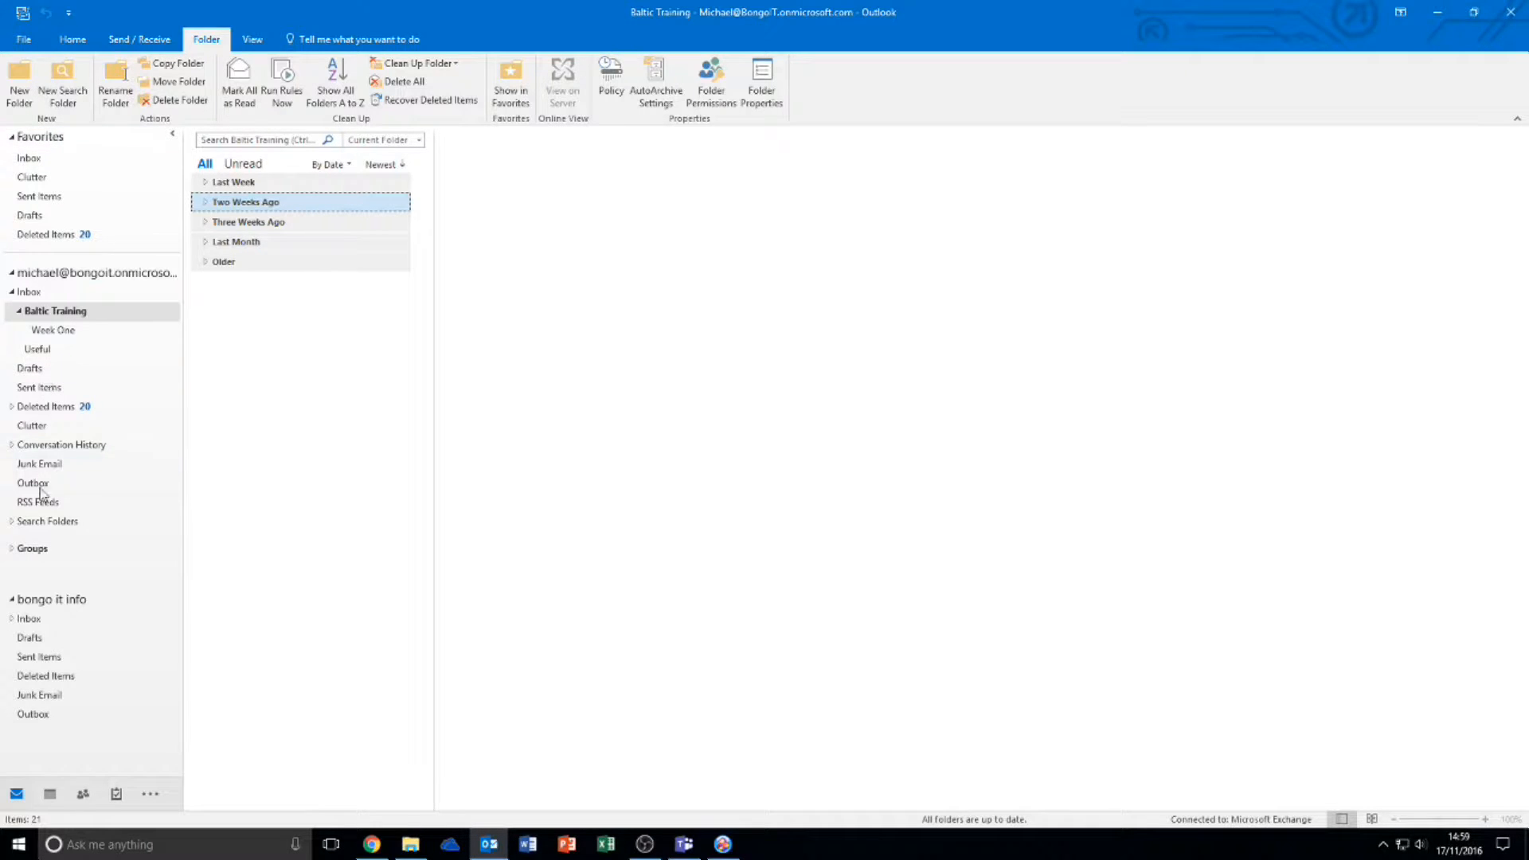
Open the Inbox from Favorites, view yesterday's message about the Bongo IT Site request, and collapse the Yesterday group again
click(40, 157)
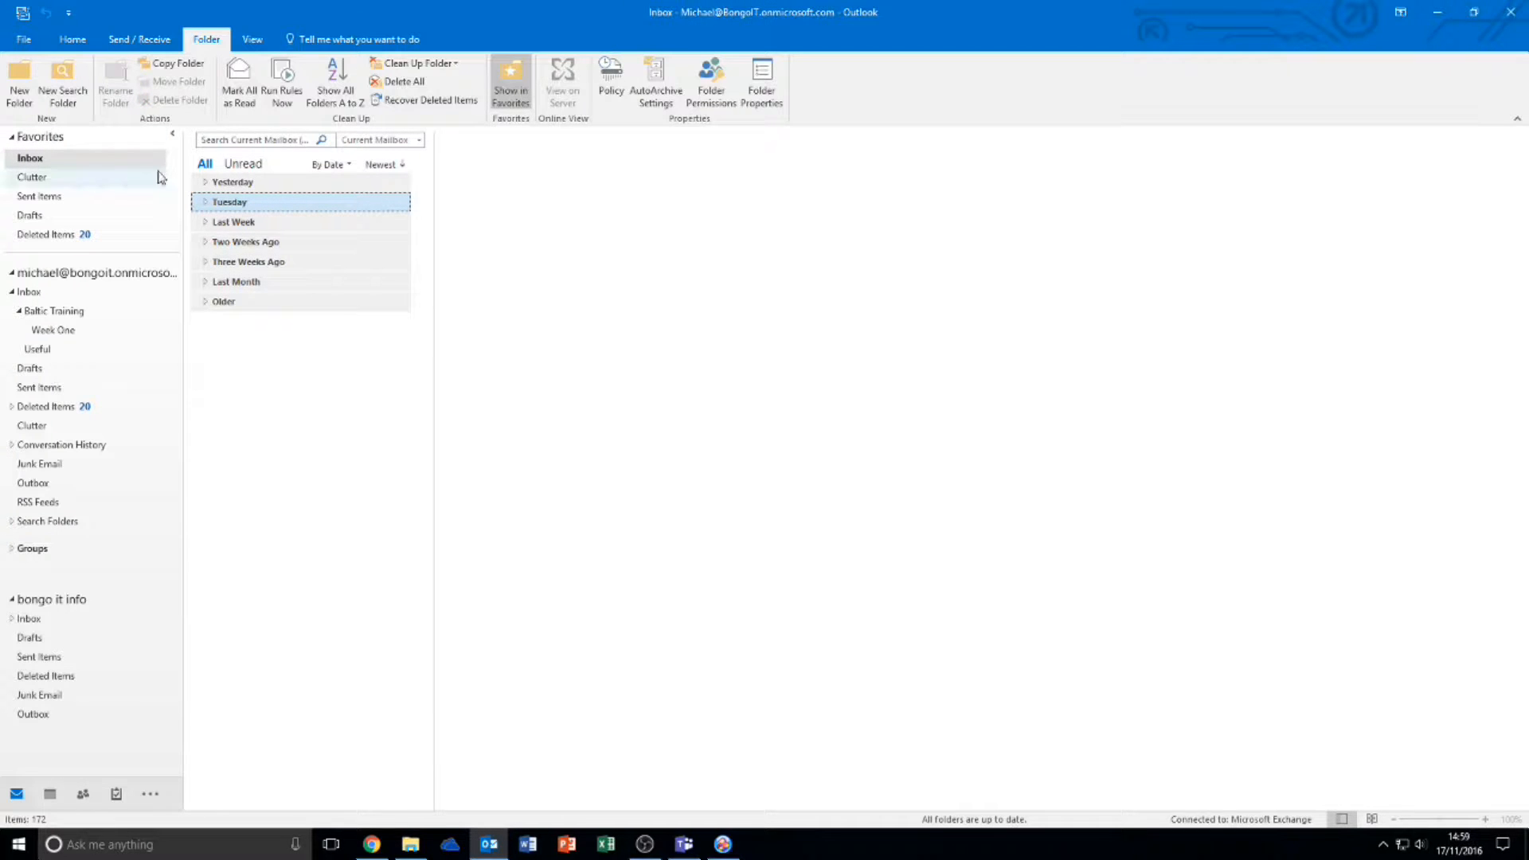
click(251, 184)
click(206, 182)
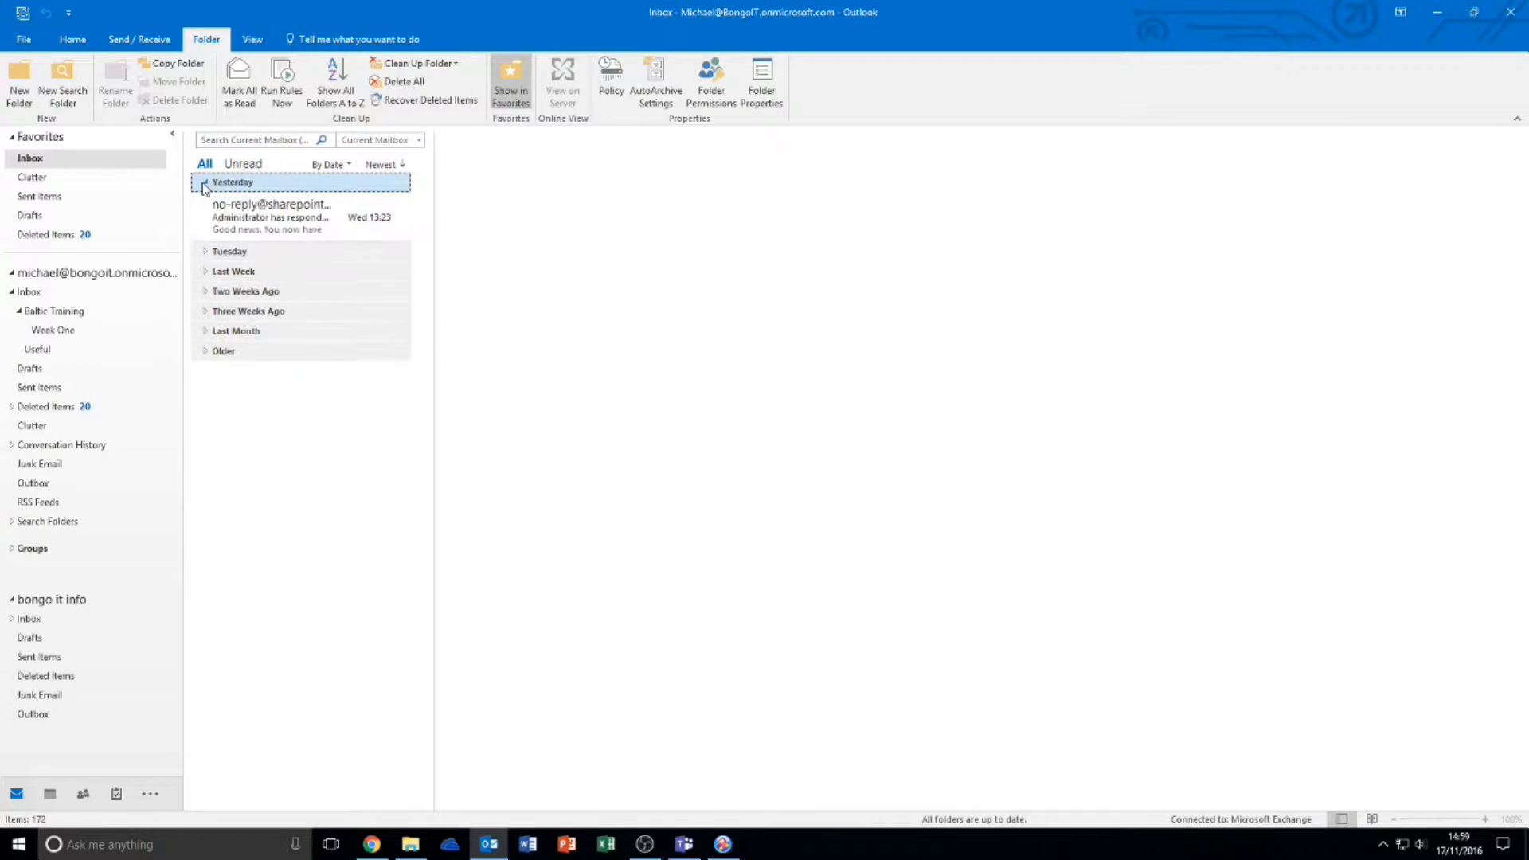
click(255, 219)
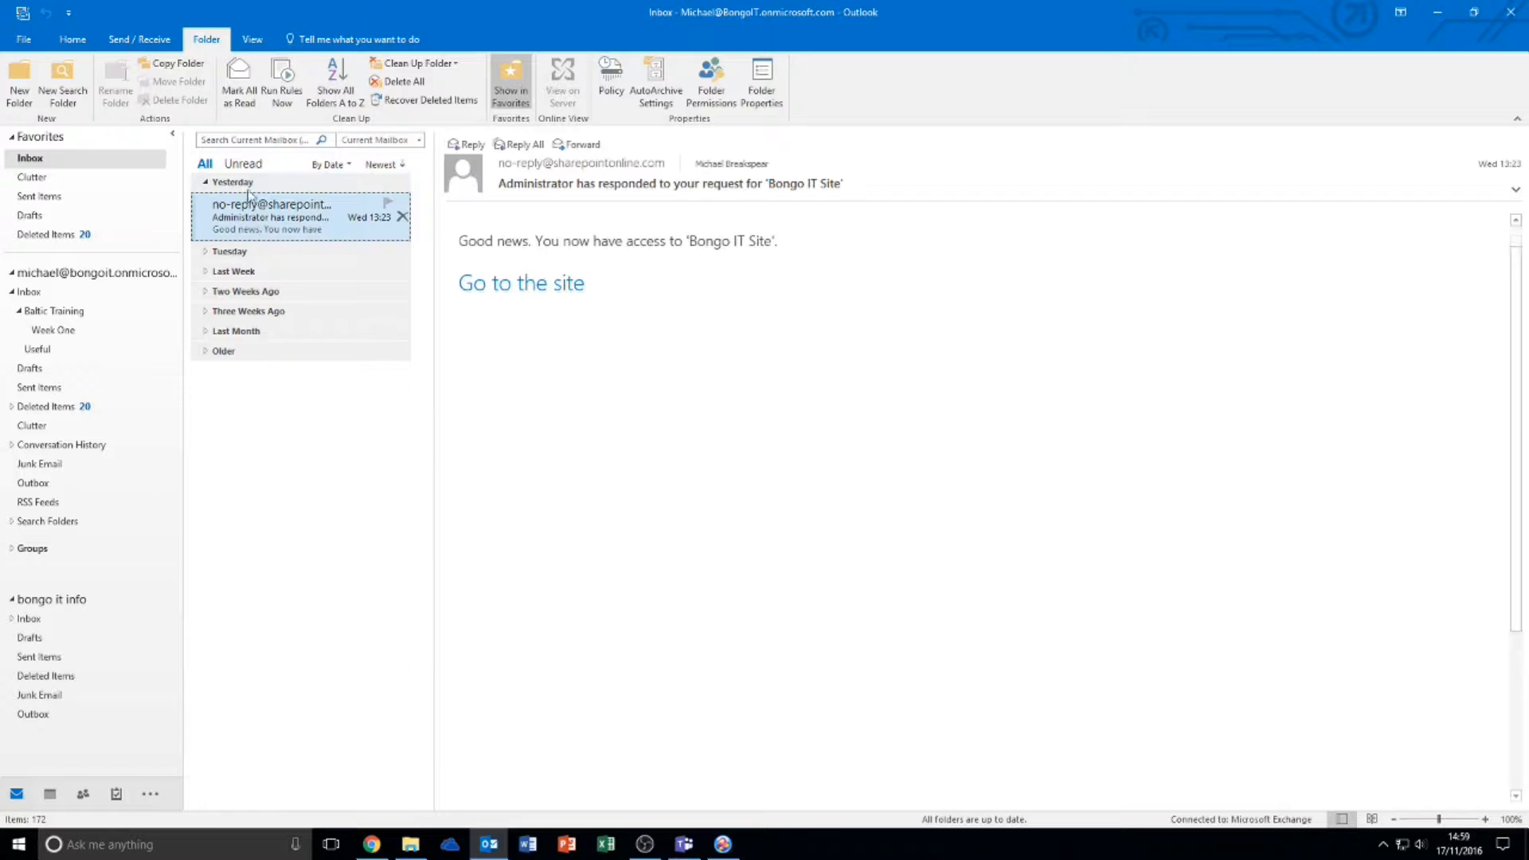
click(205, 182)
Open the Clutter folder and view its messages, including the older "What is Clutter?" message
click(75, 180)
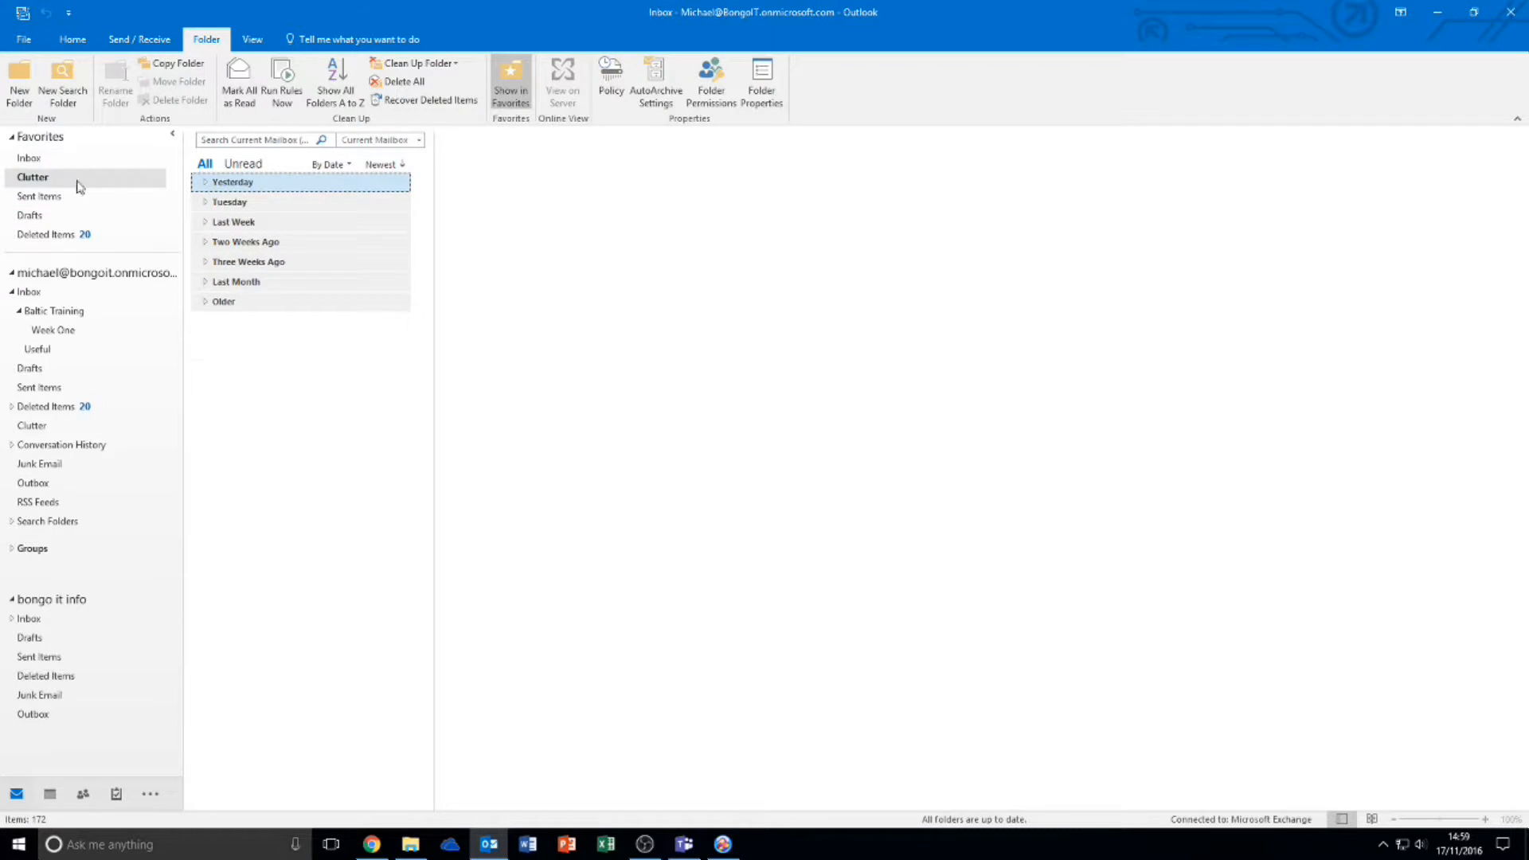
click(229, 236)
click(257, 258)
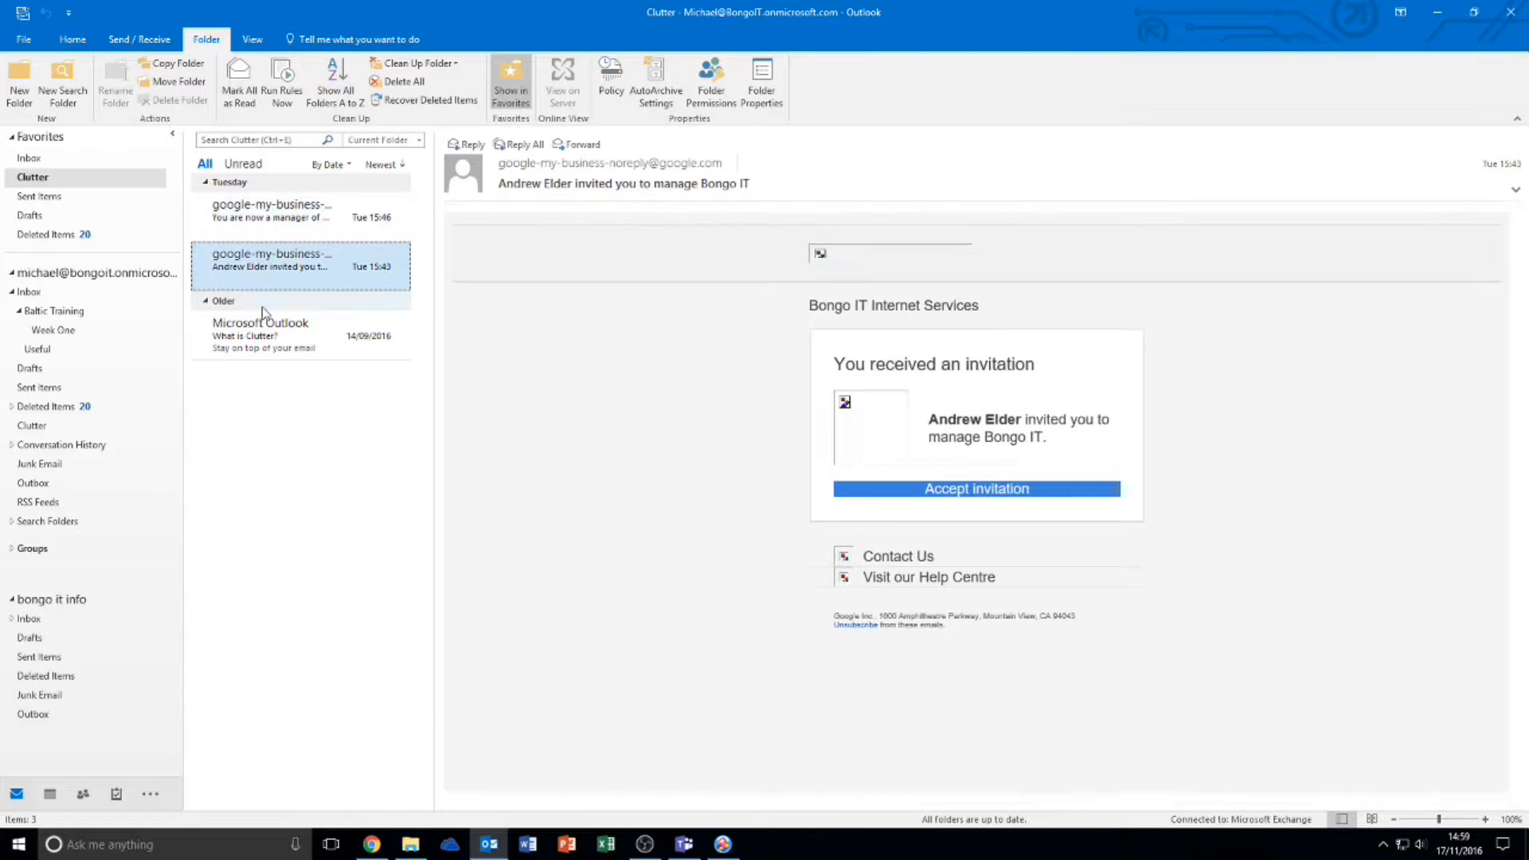
click(265, 335)
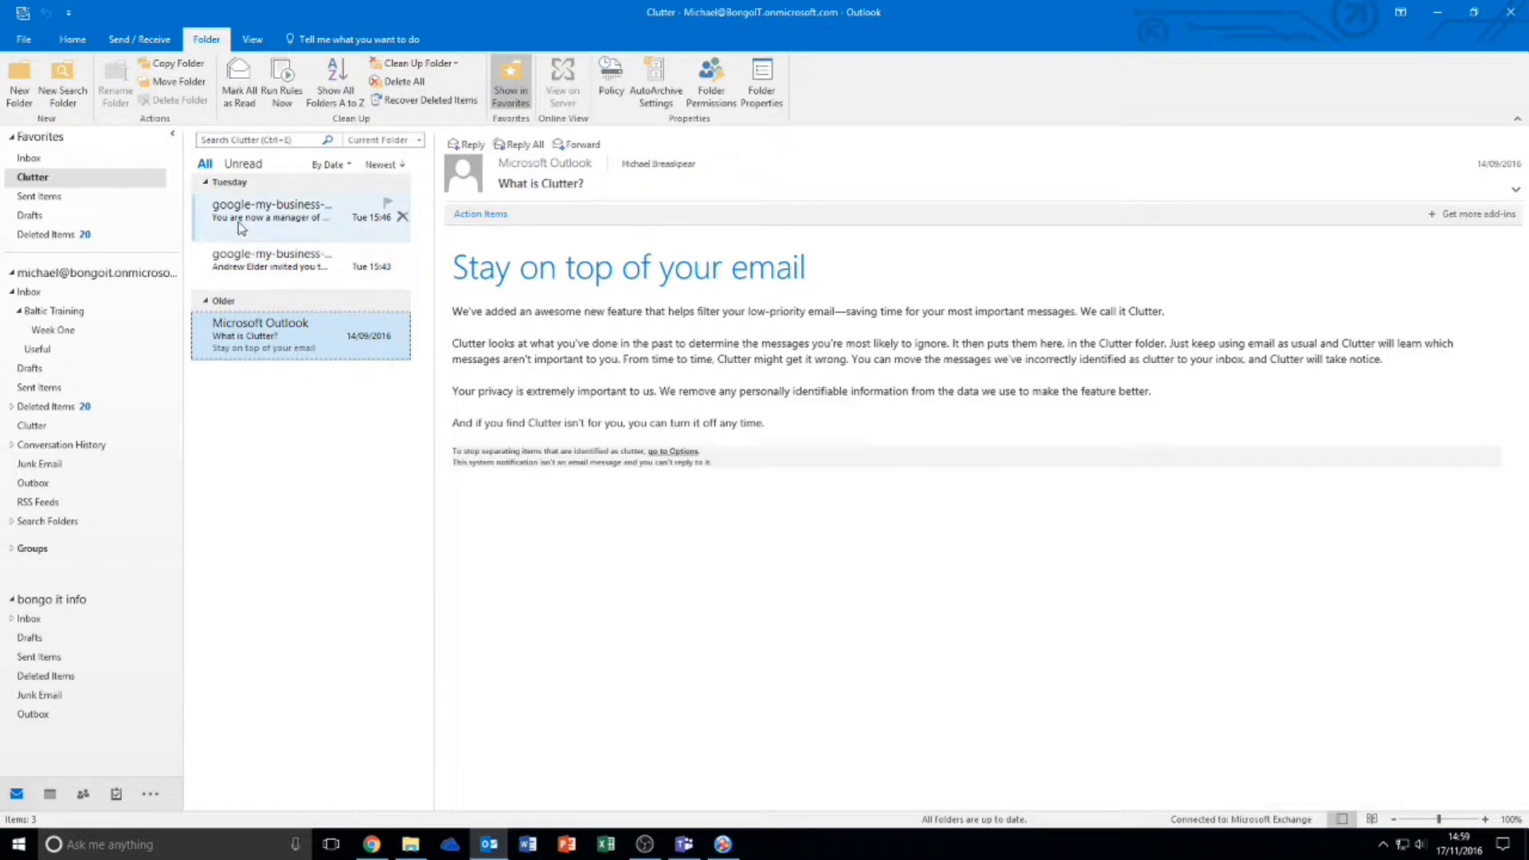
Open Sent Items, view the Tuesday message titled Example, and collapse the expanded date groups from Tuesday through Older
click(48, 197)
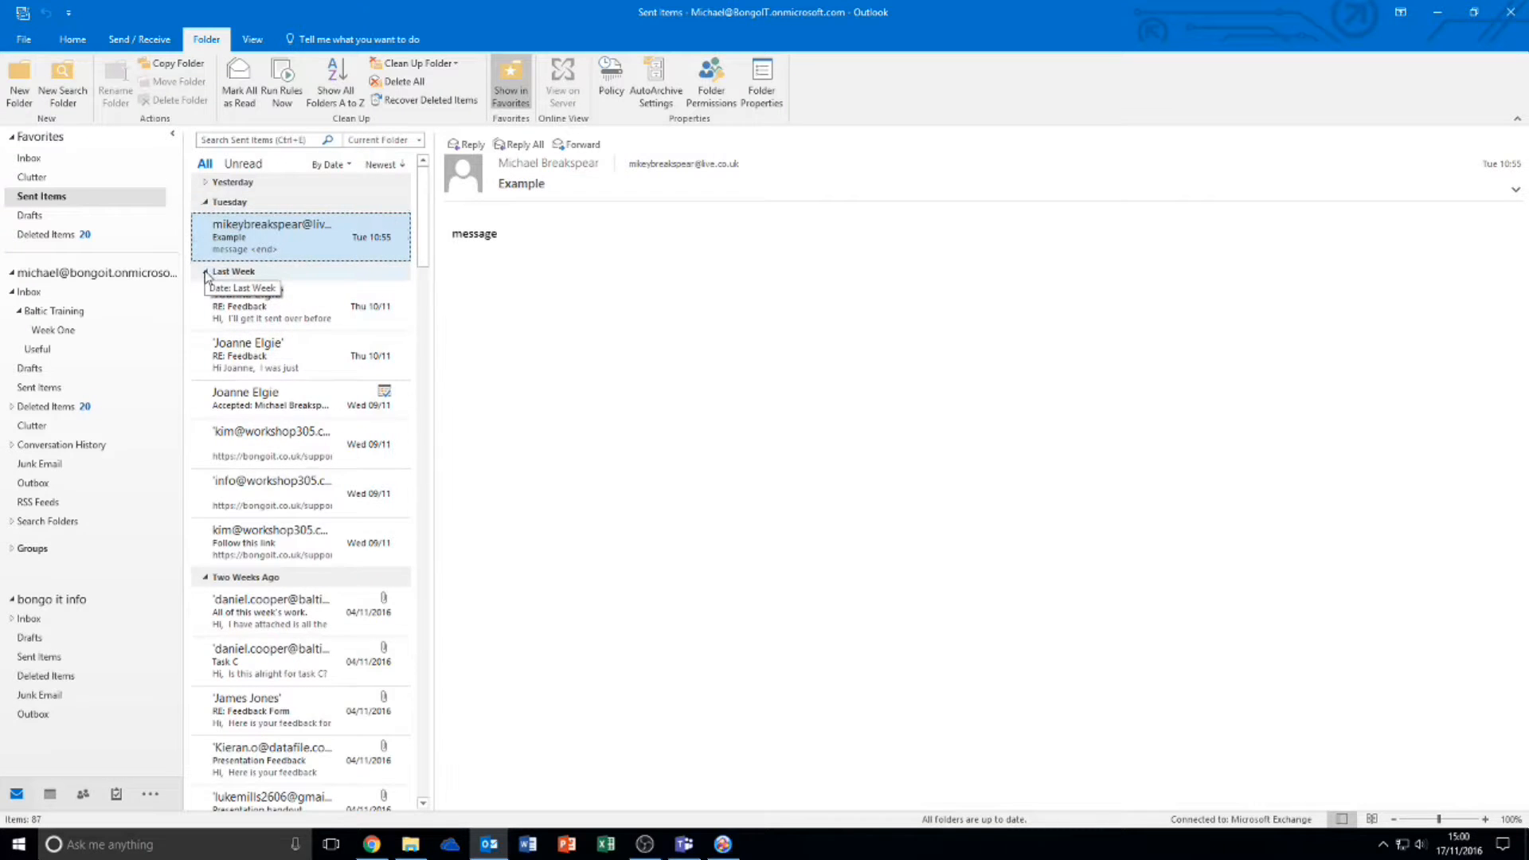
click(206, 272)
click(205, 292)
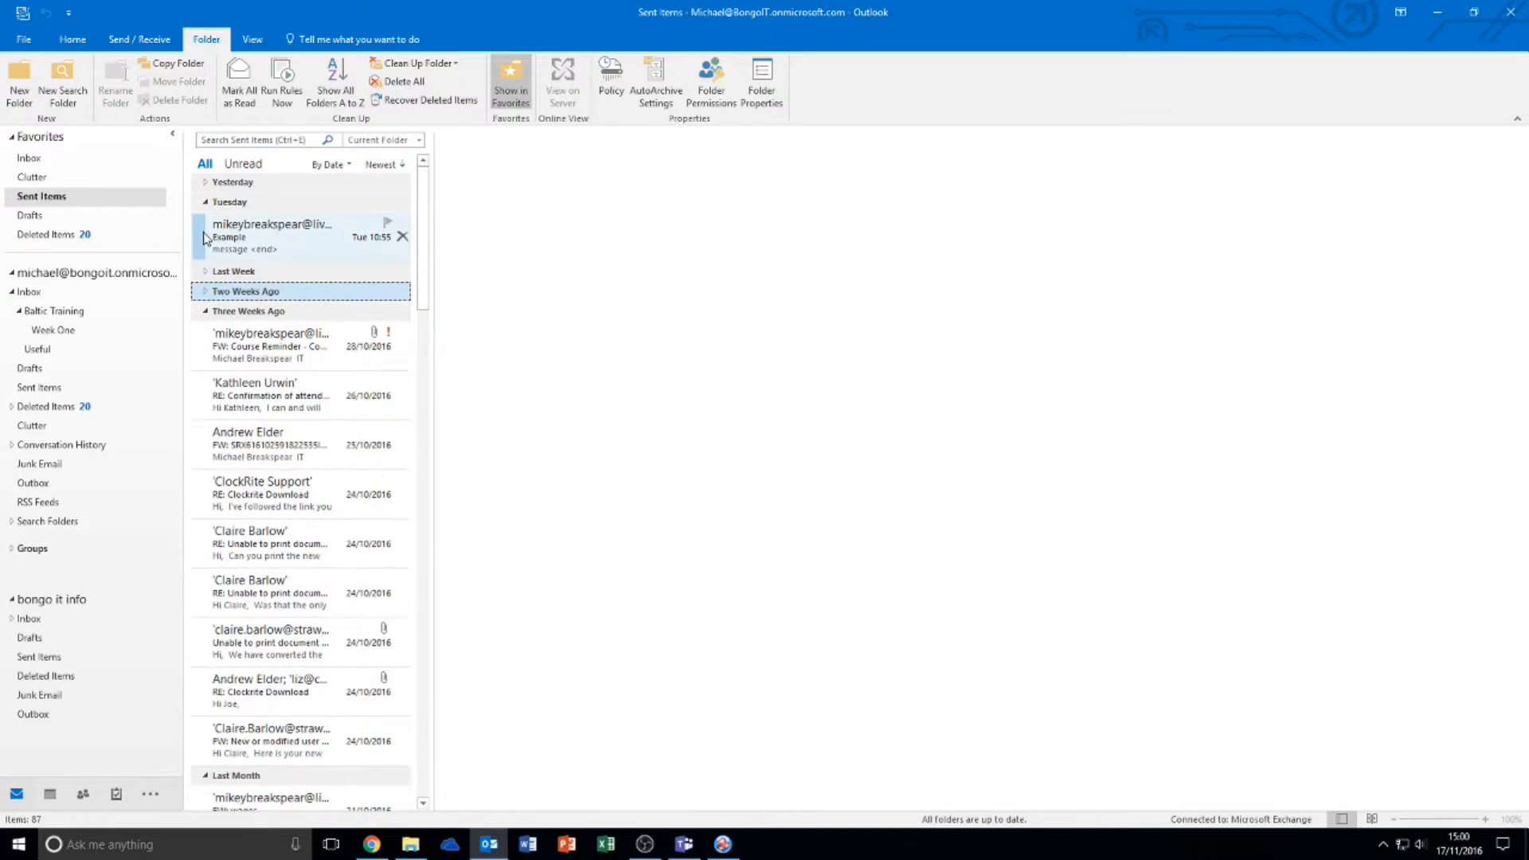
click(203, 239)
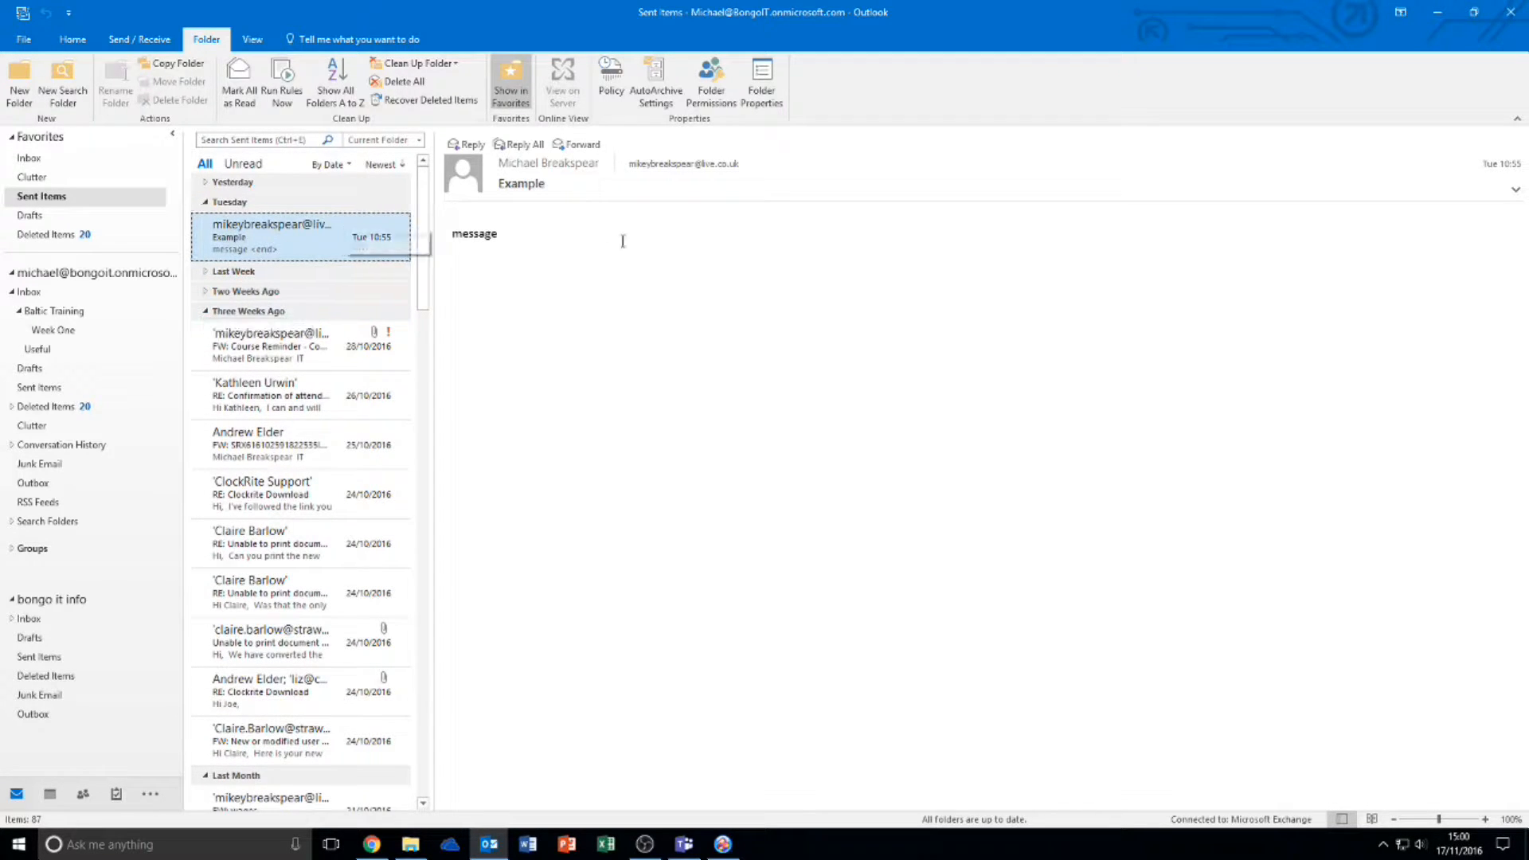
click(206, 311)
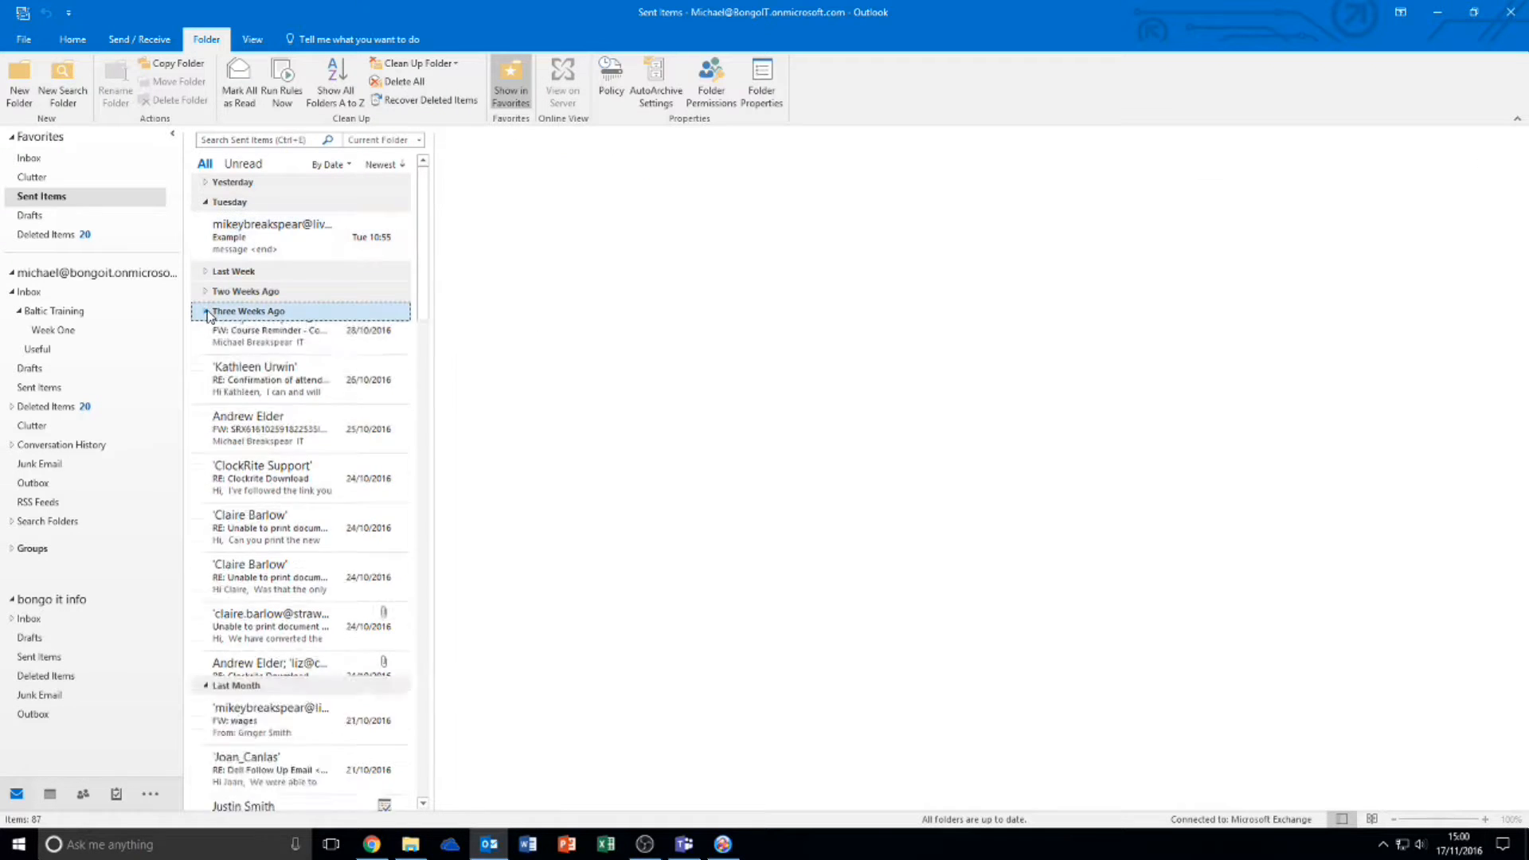
click(209, 333)
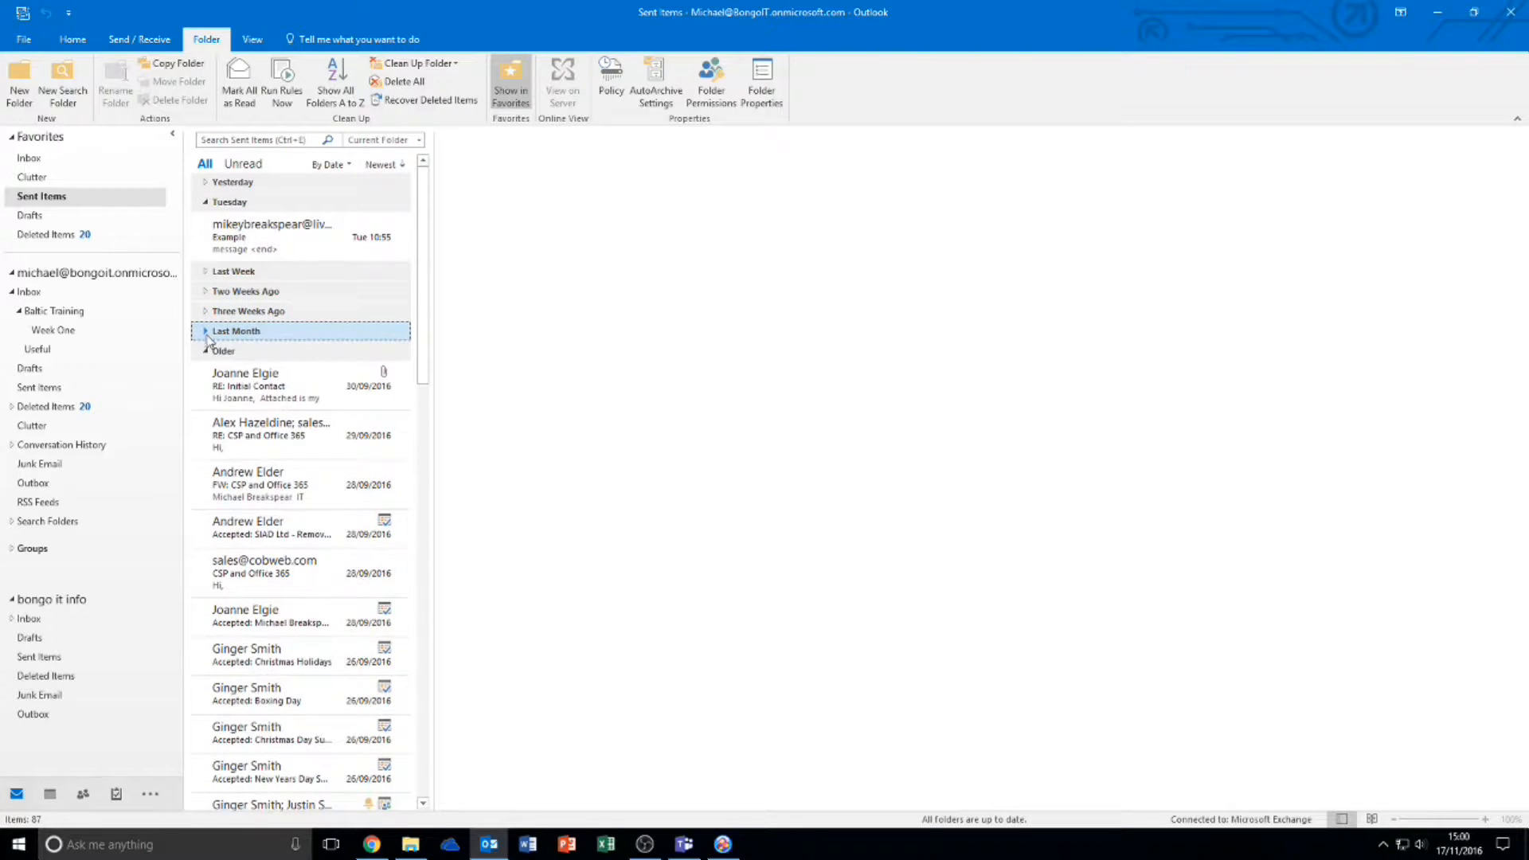
click(206, 351)
click(206, 202)
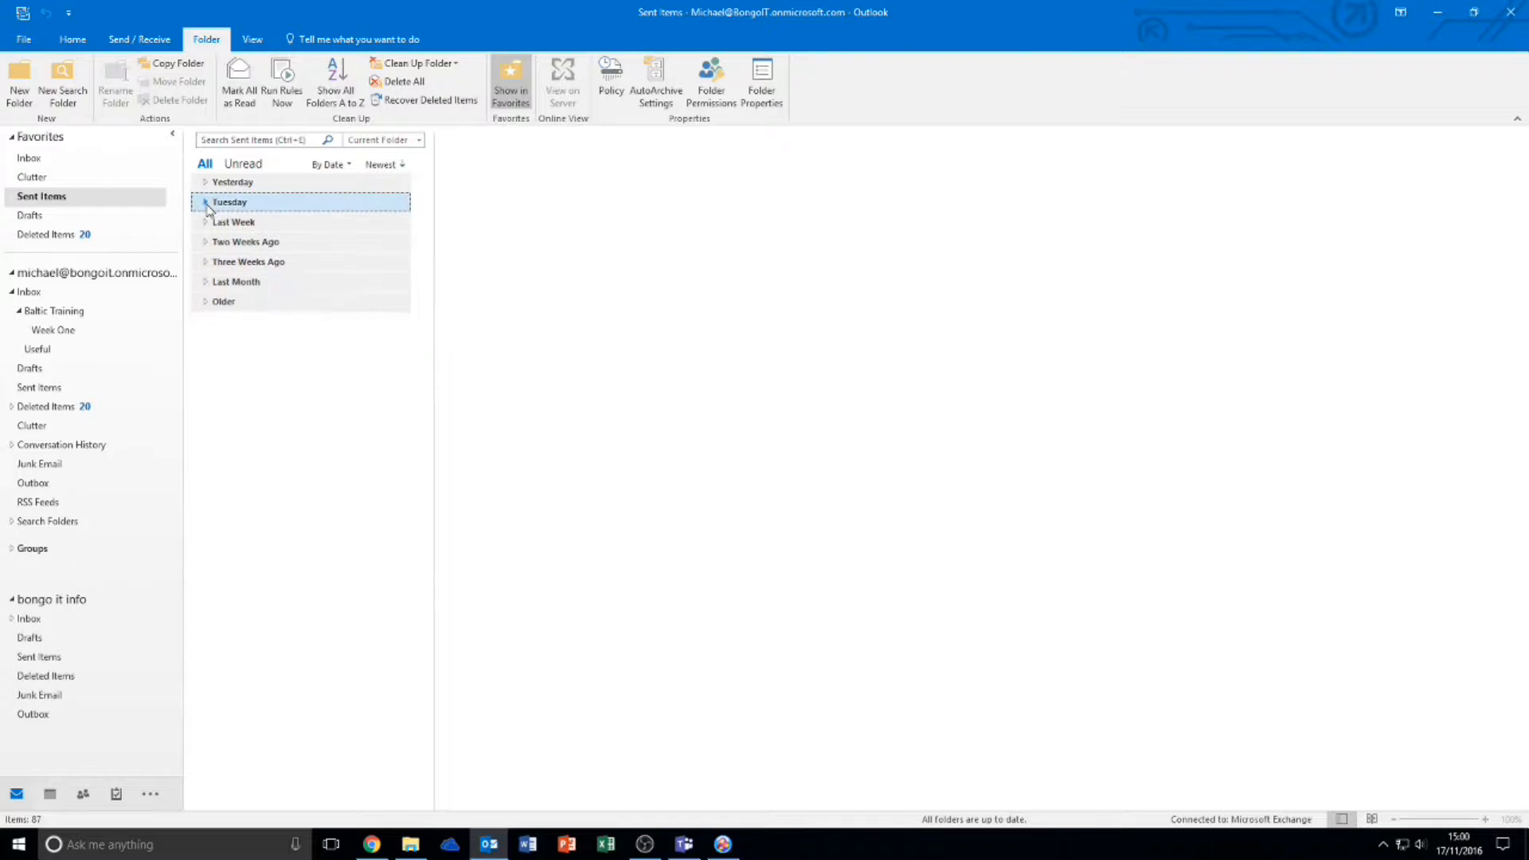
Expand the Yesterday and Tuesday groups in Sent Items one after the other, collapsing each again
click(205, 181)
click(205, 182)
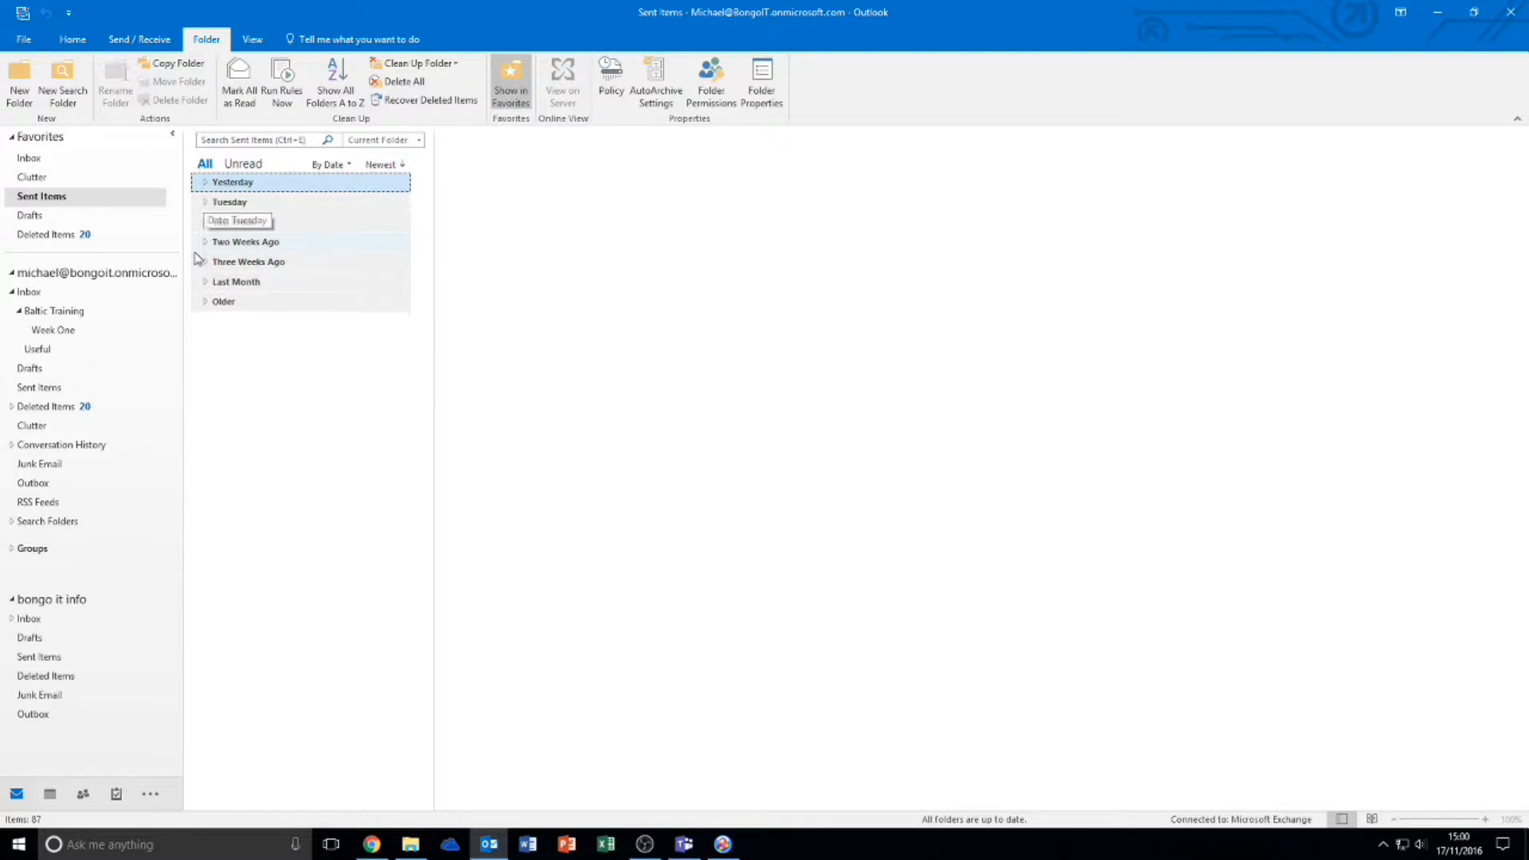
click(206, 201)
click(205, 202)
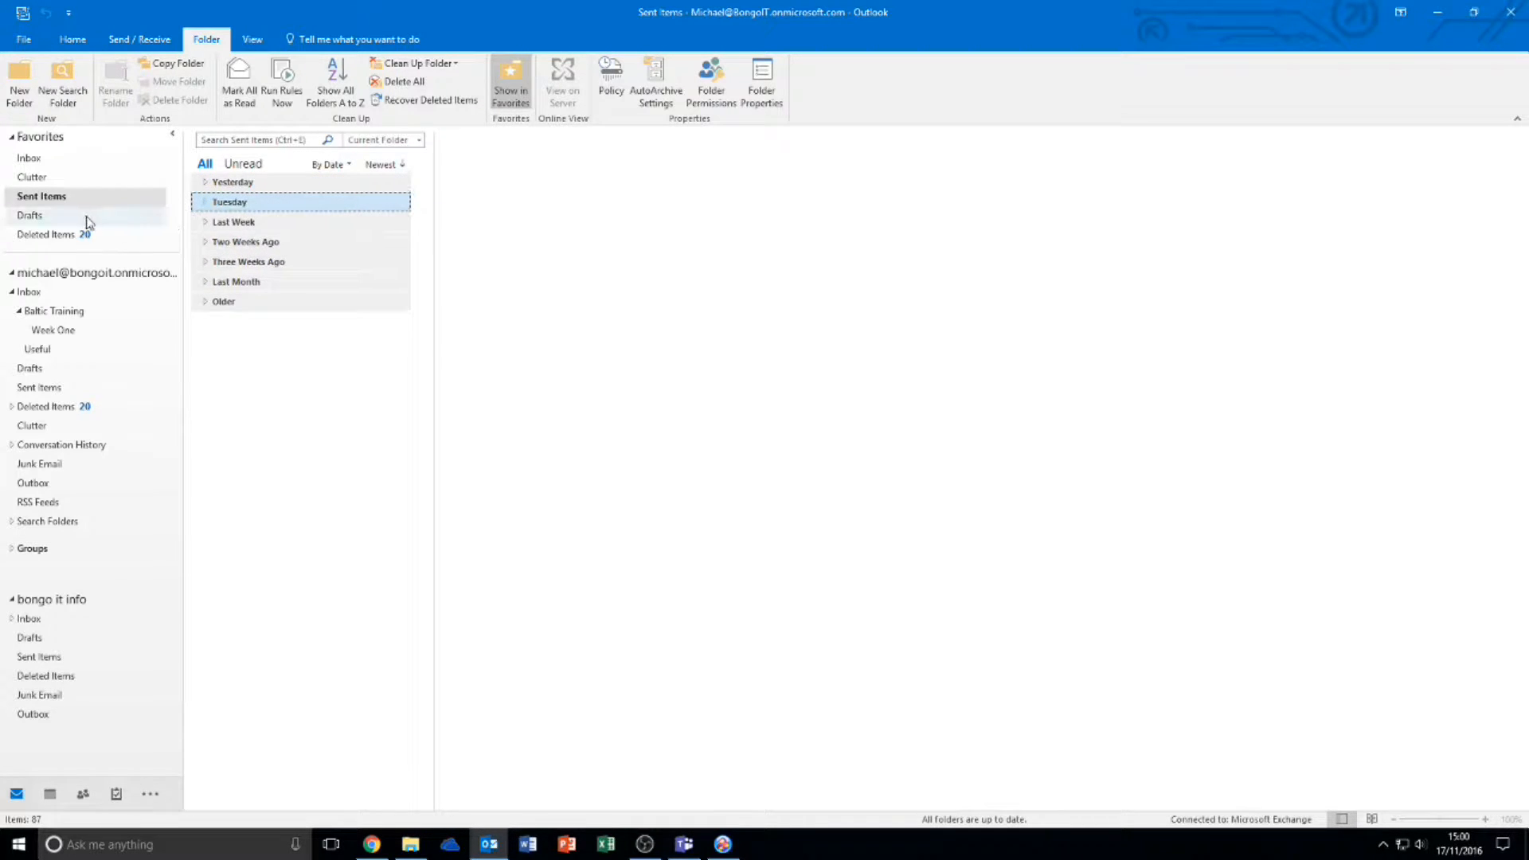
View the Drafts folder, open Deleted Items, and look at the deleted unsent messages
click(83, 216)
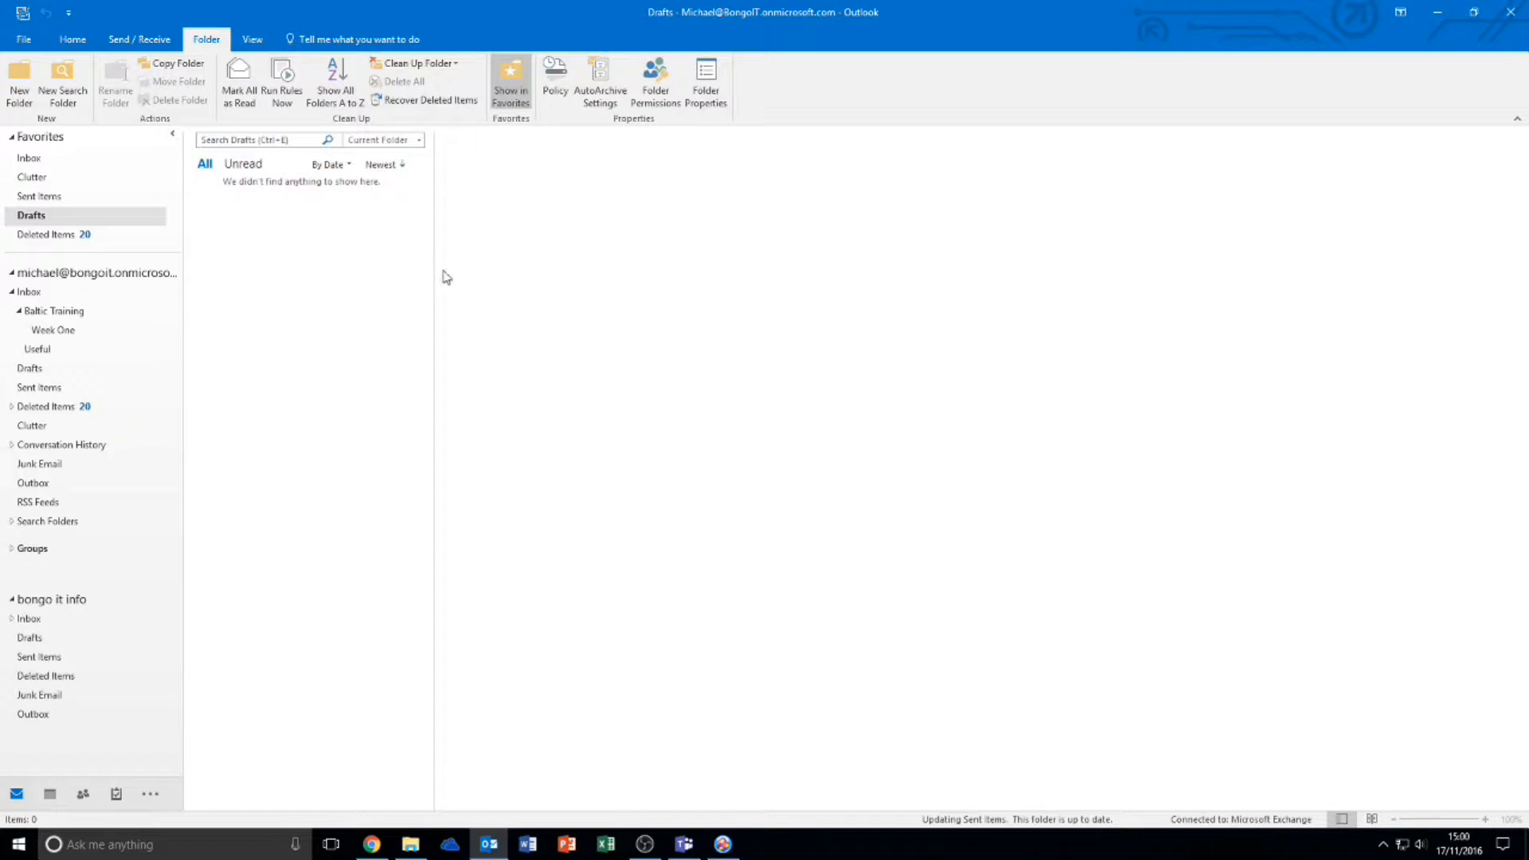
click(66, 241)
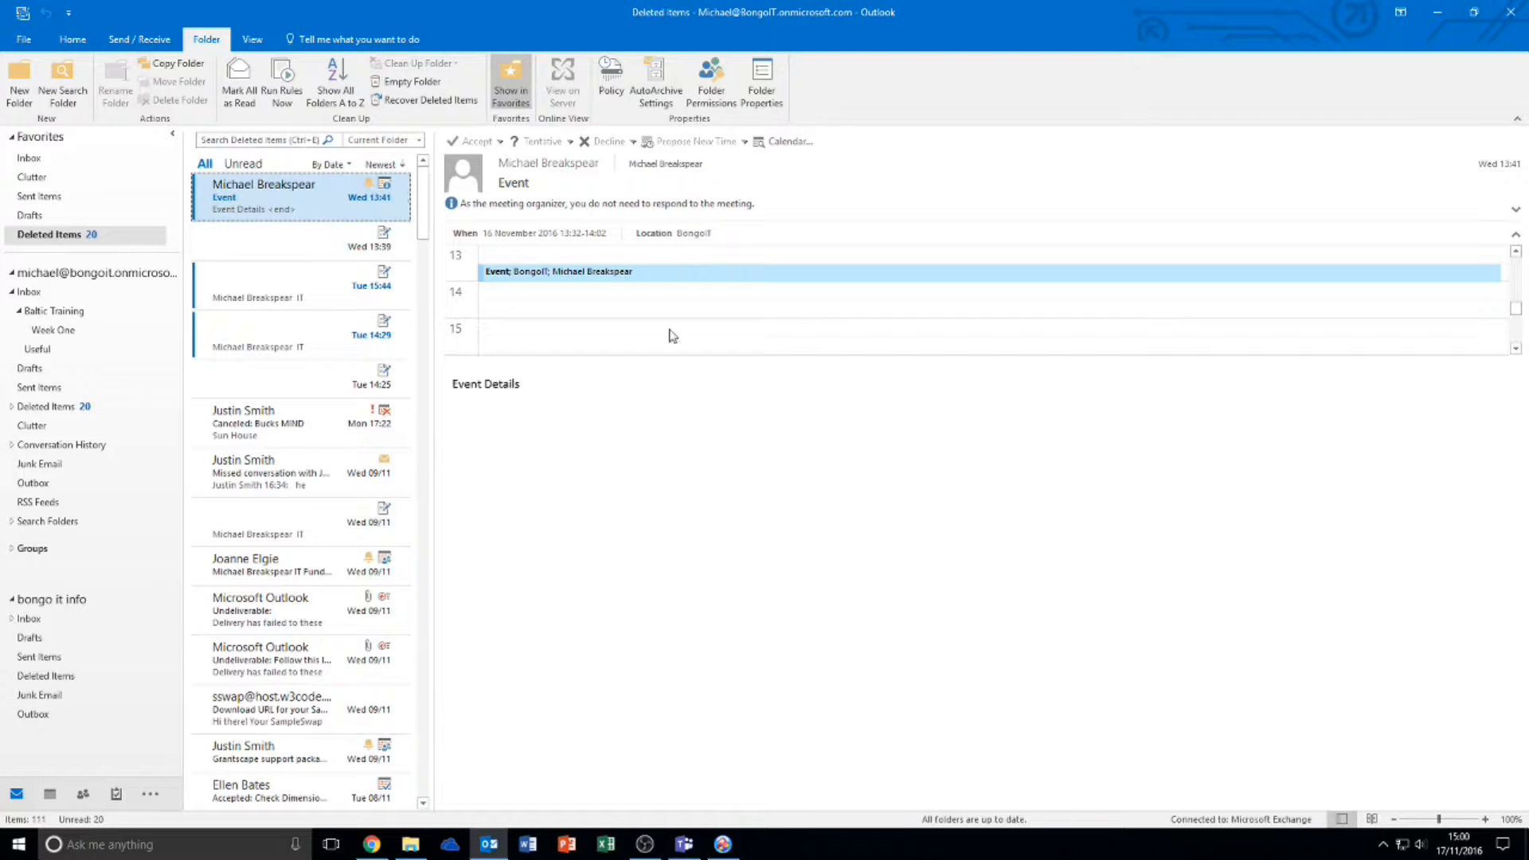
click(239, 244)
click(280, 279)
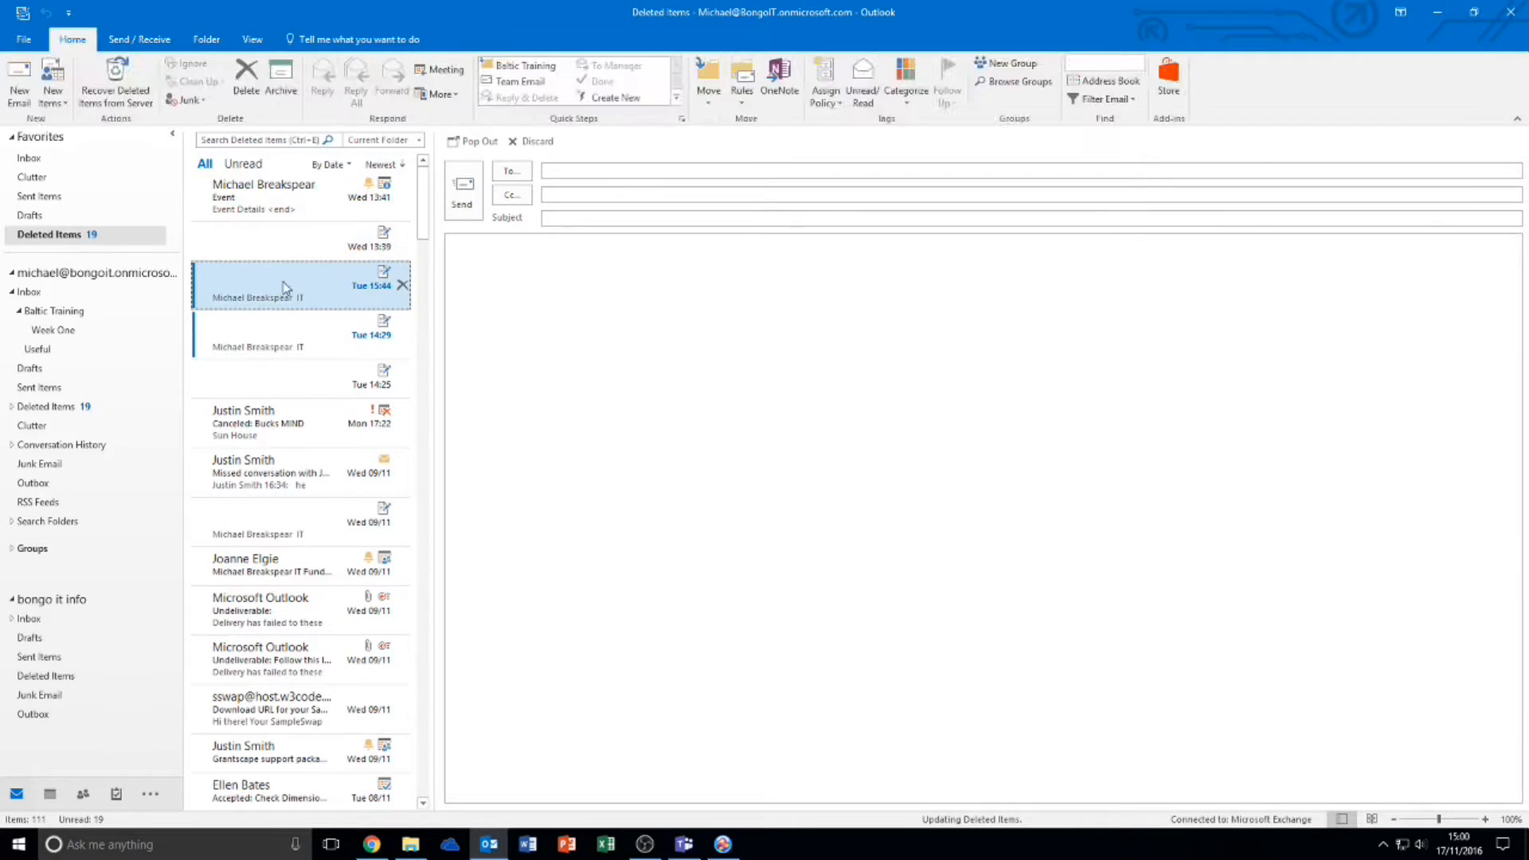
View two of the deleted unsent drafts from Tuesday, and permanently delete the Wednesday Event item from Deleted Items
click(279, 318)
click(262, 395)
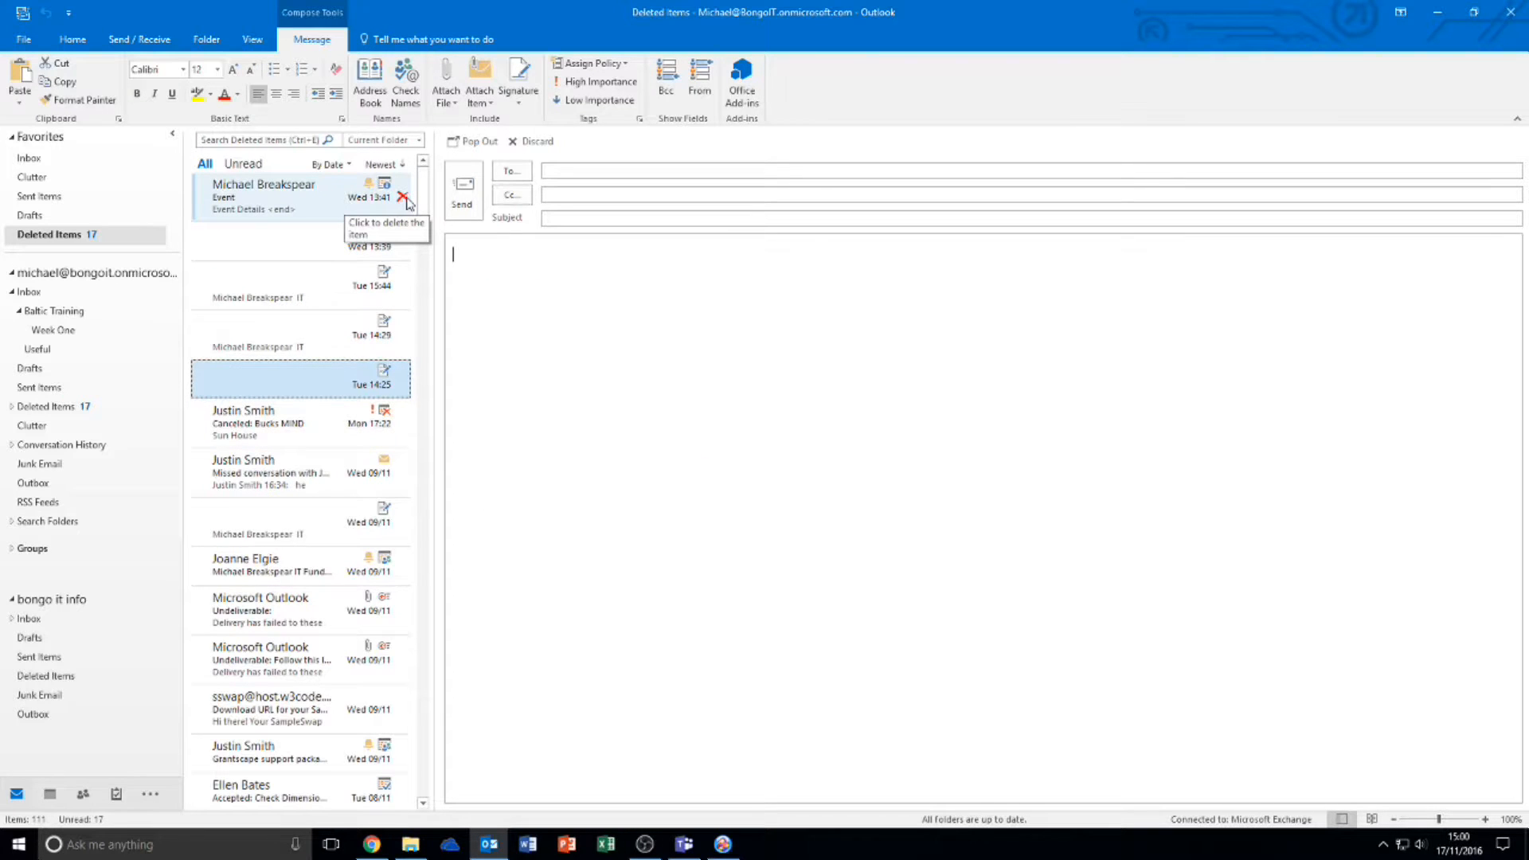
click(403, 197)
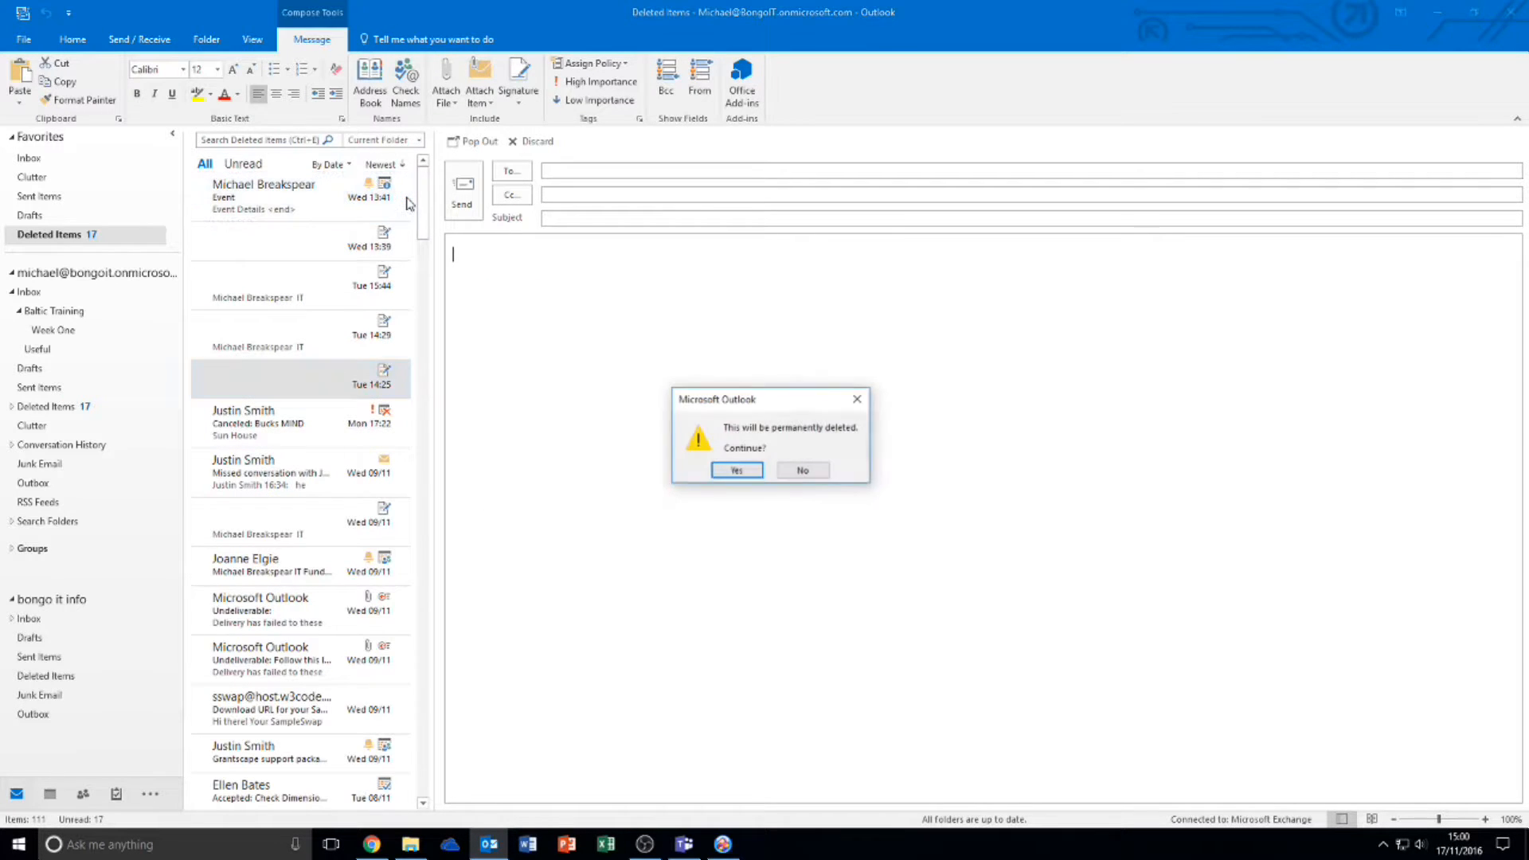
click(724, 473)
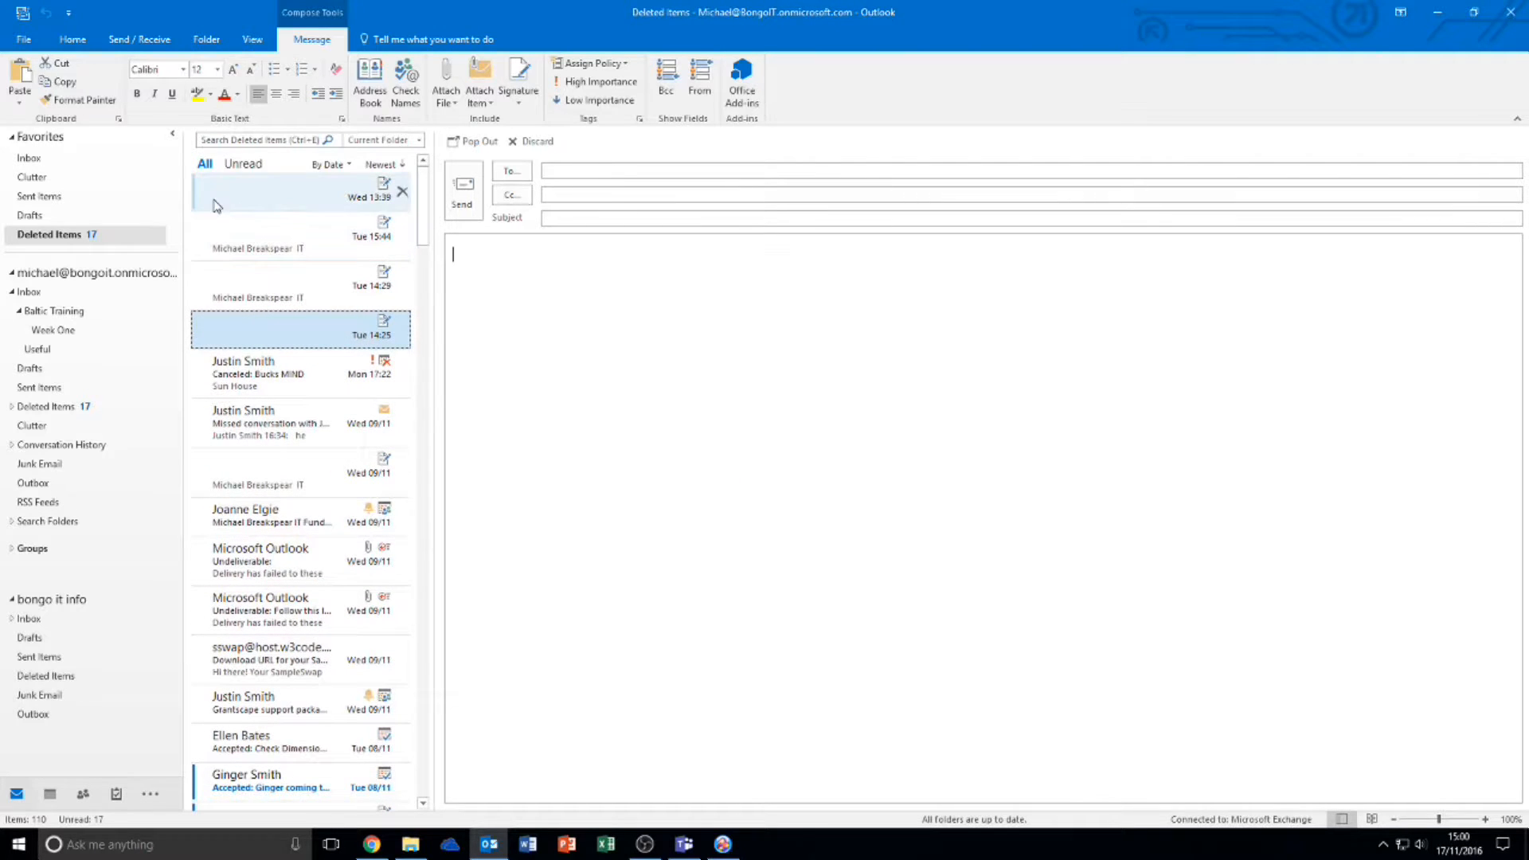
Start a new email from the Inbox and add a contact from the Offline Global Address List as the To recipient
click(56, 162)
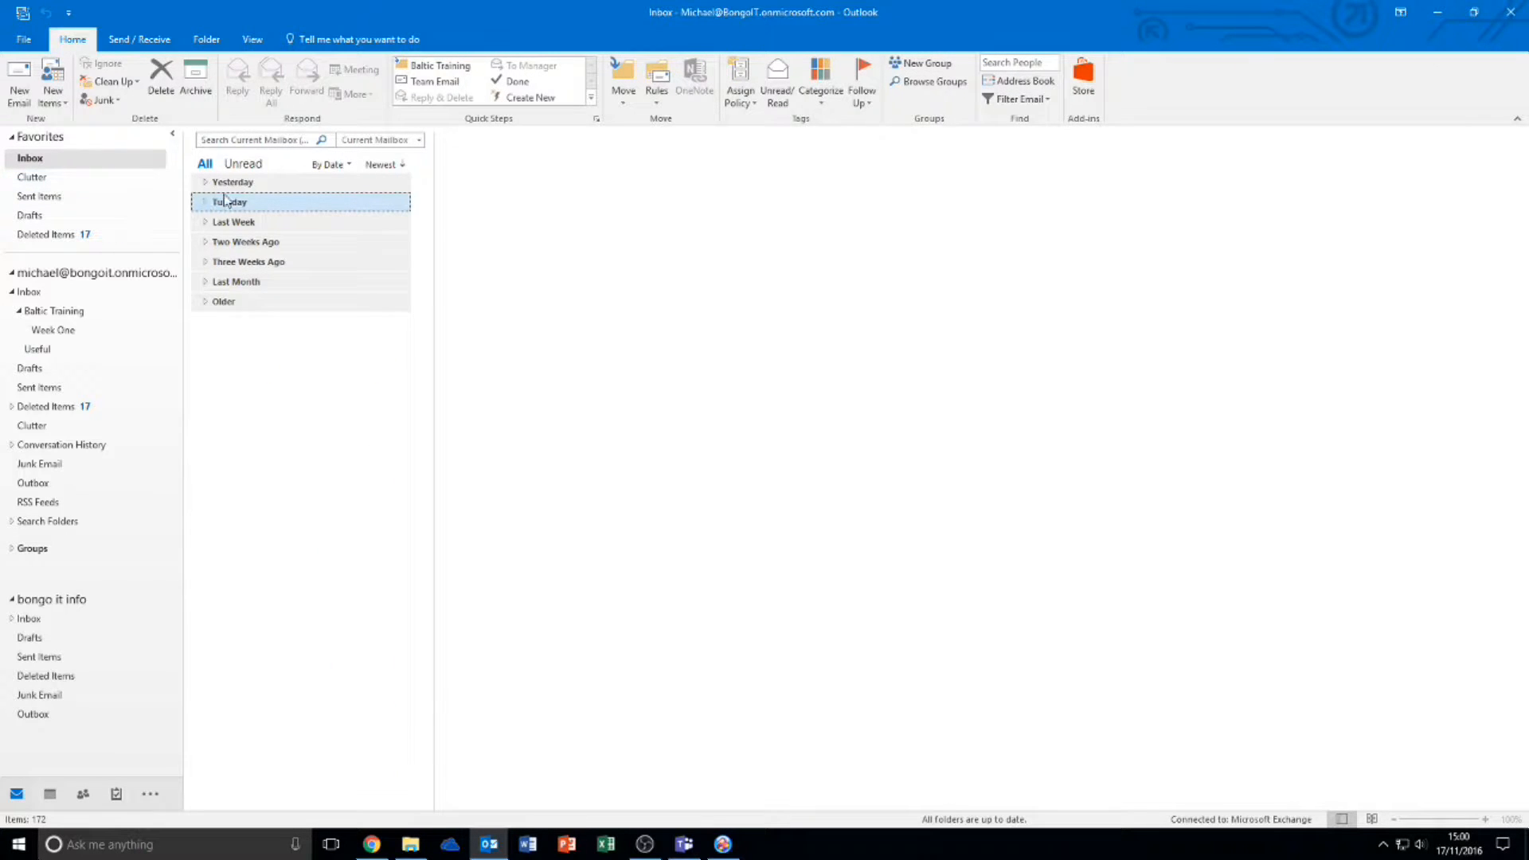
click(19, 83)
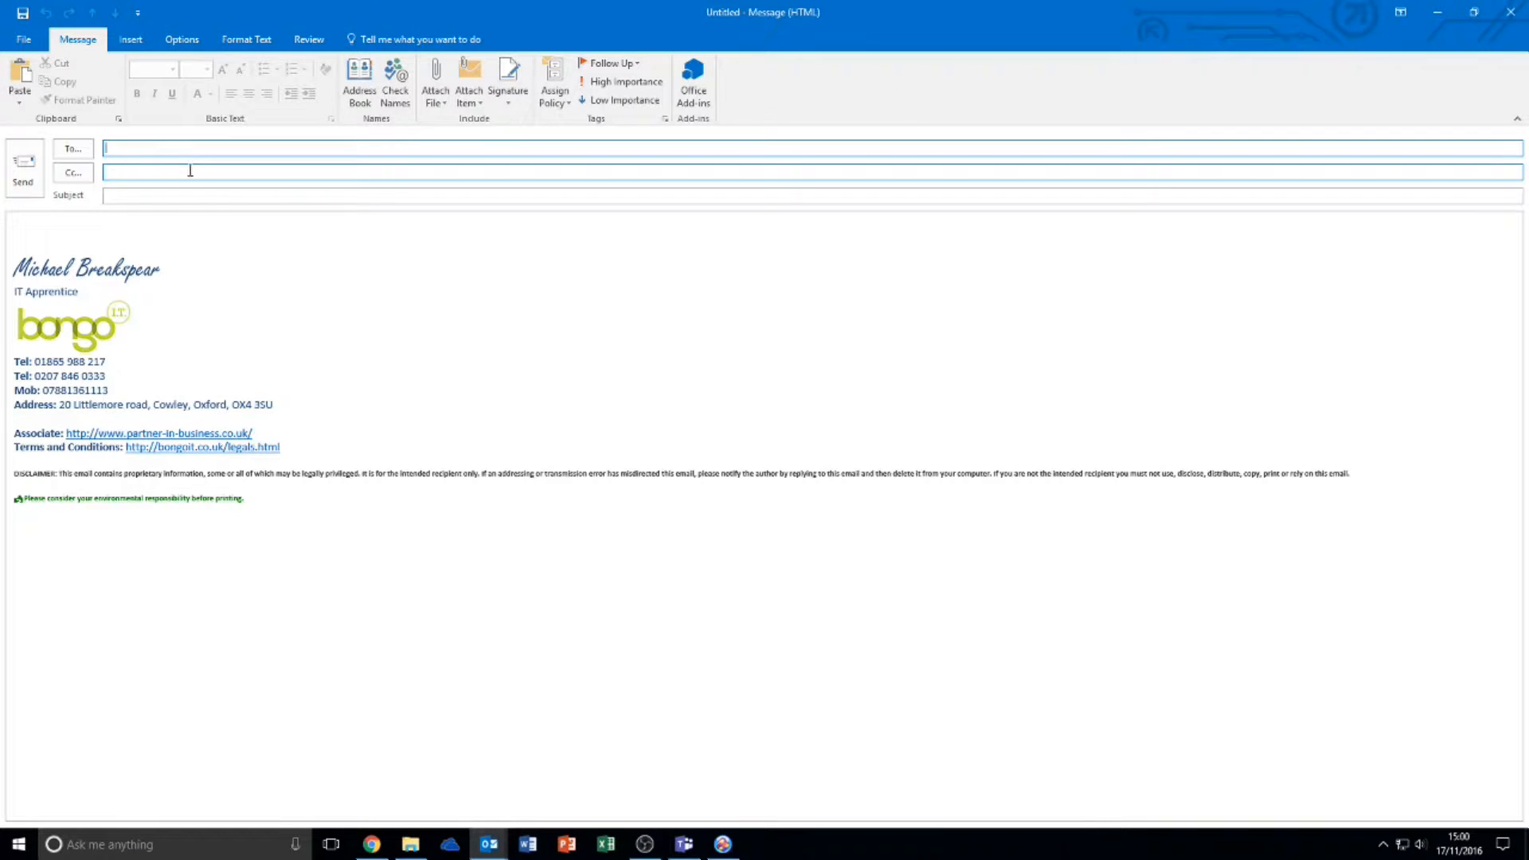
click(357, 94)
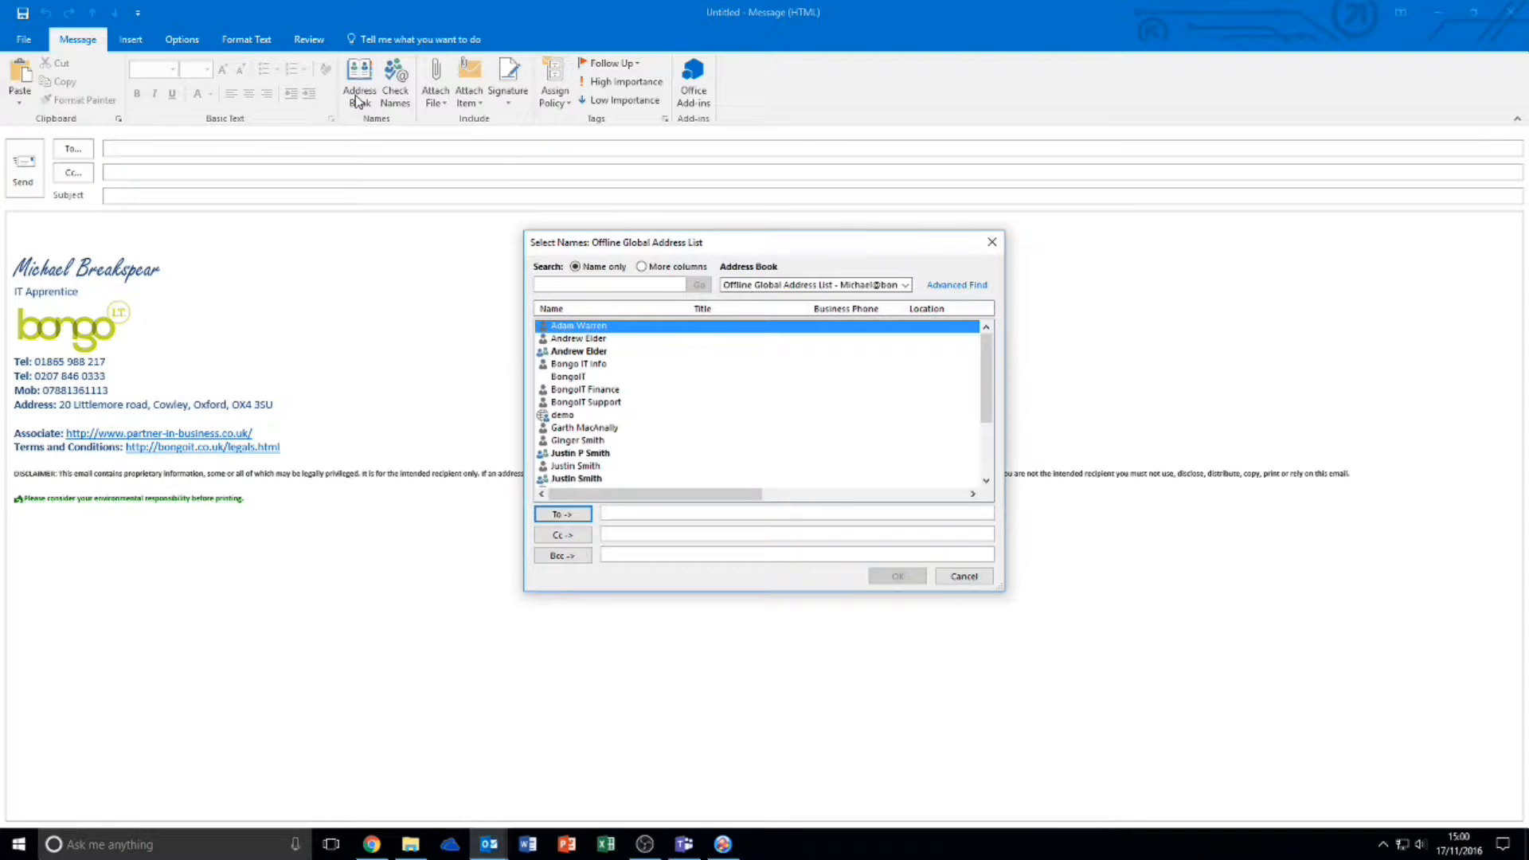
click(617, 350)
click(621, 340)
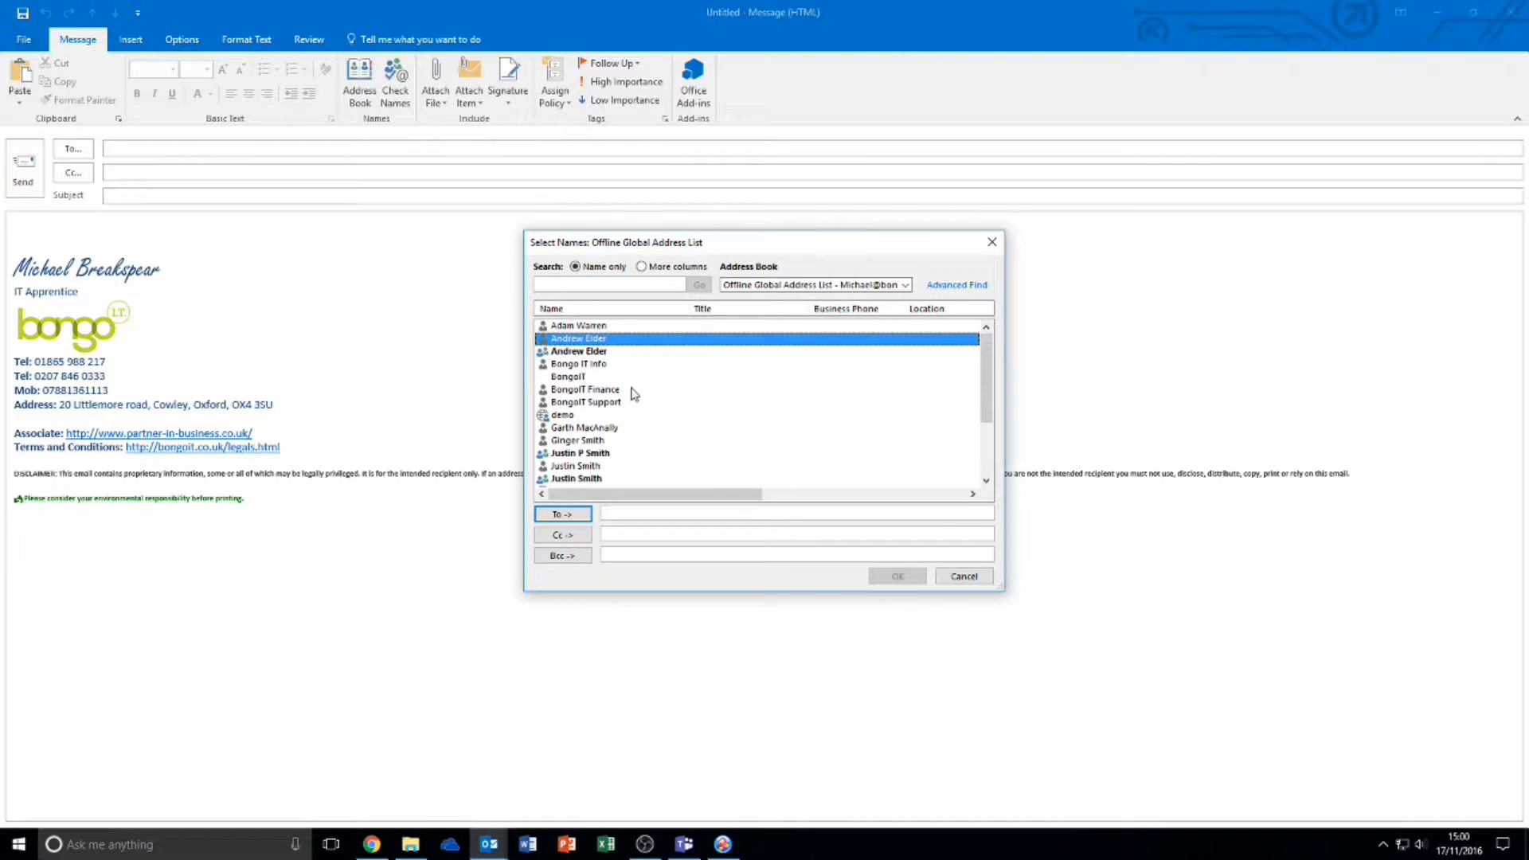
double_click(599, 341)
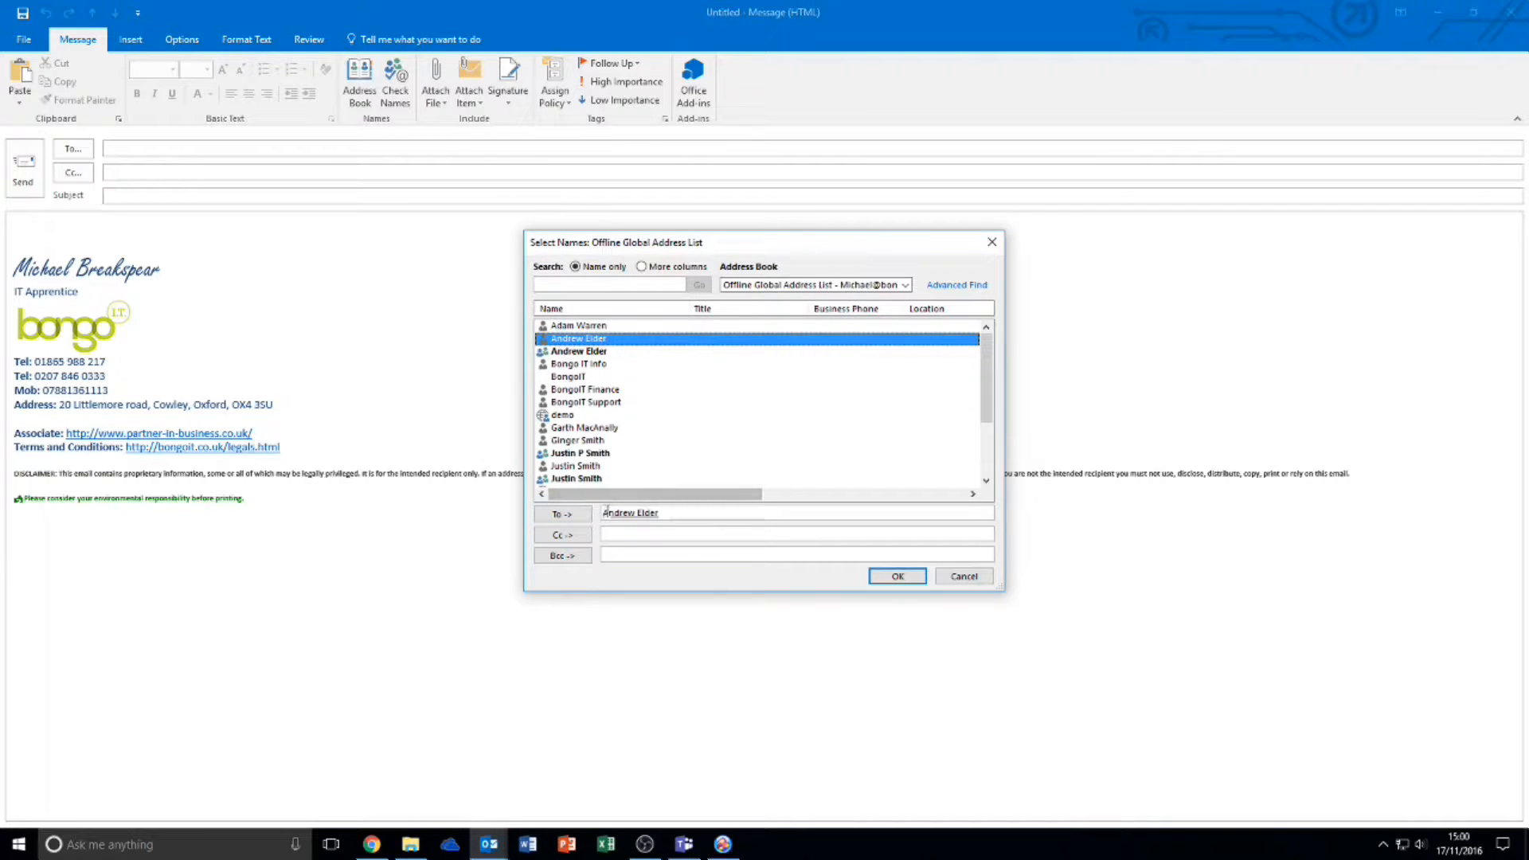
Add a second contact from the address list, move that name to the Cc field, and accept the recipients
click(655, 535)
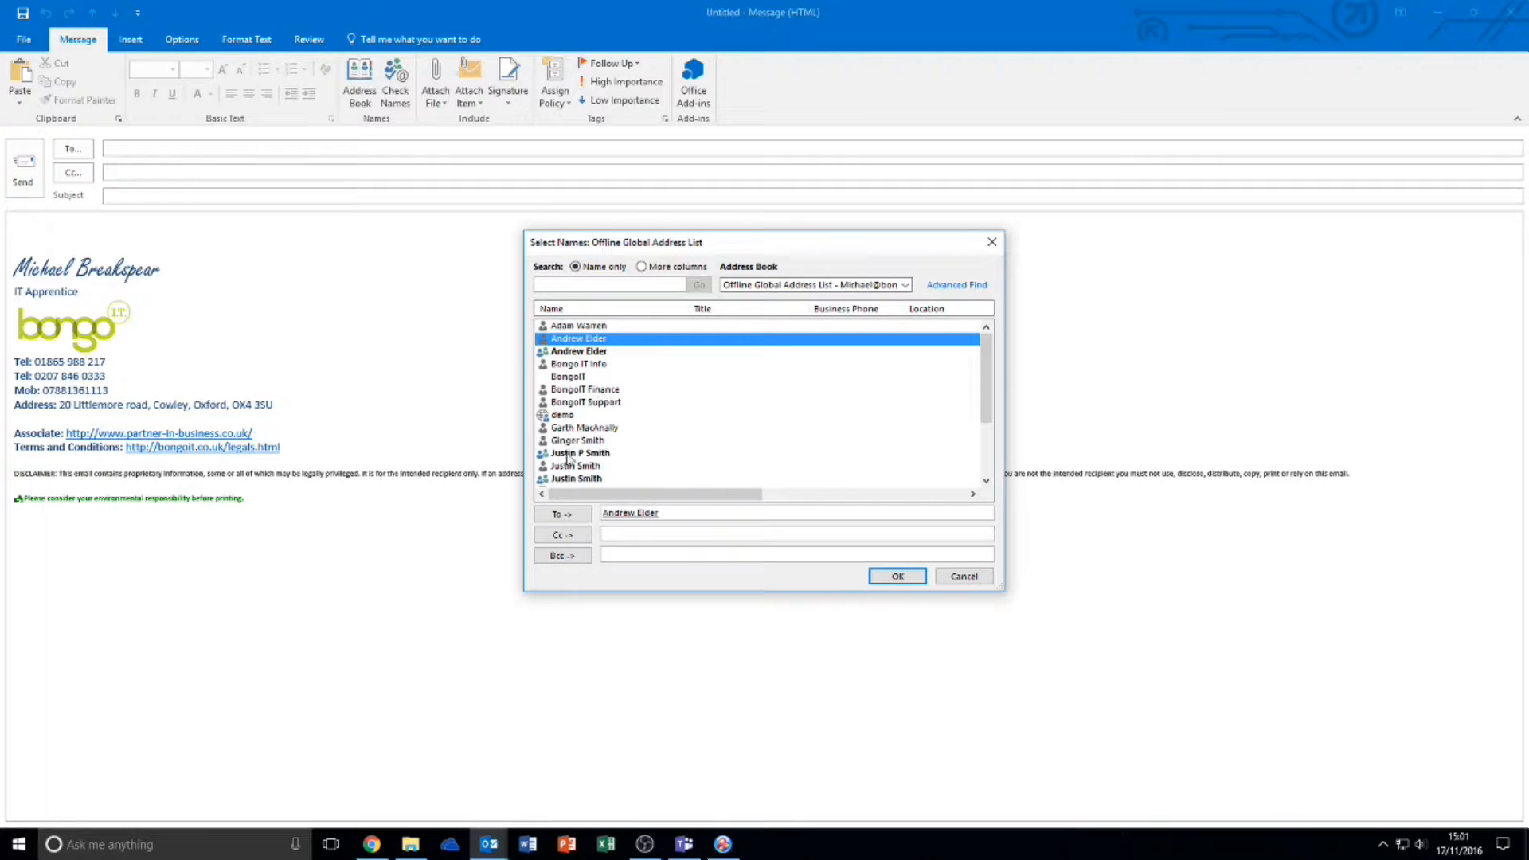
double_click(608, 453)
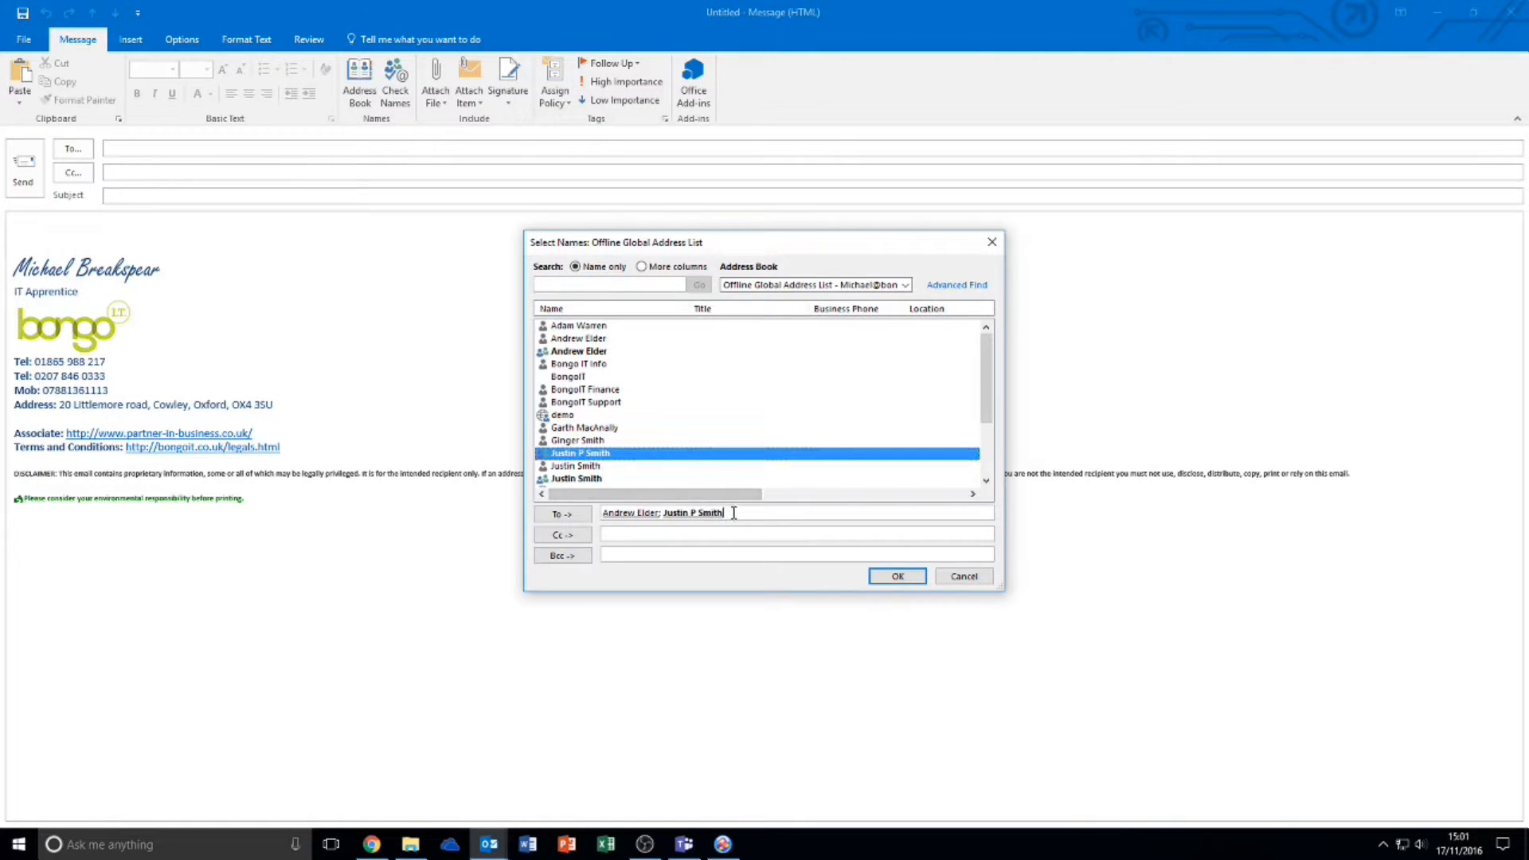
click(691, 512)
click(656, 534)
drag(658, 540, 661, 534)
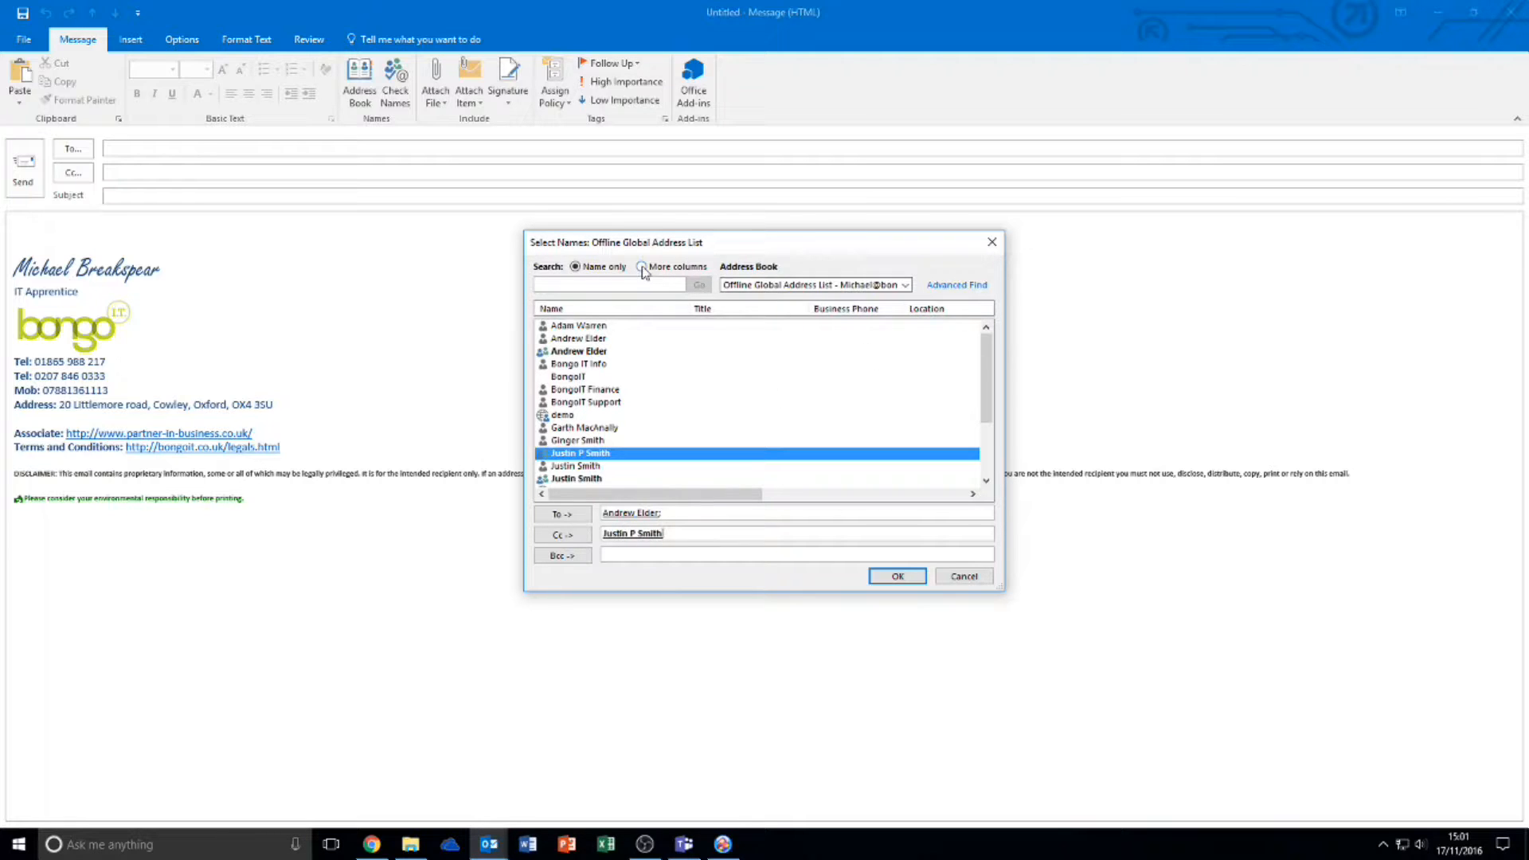
click(911, 578)
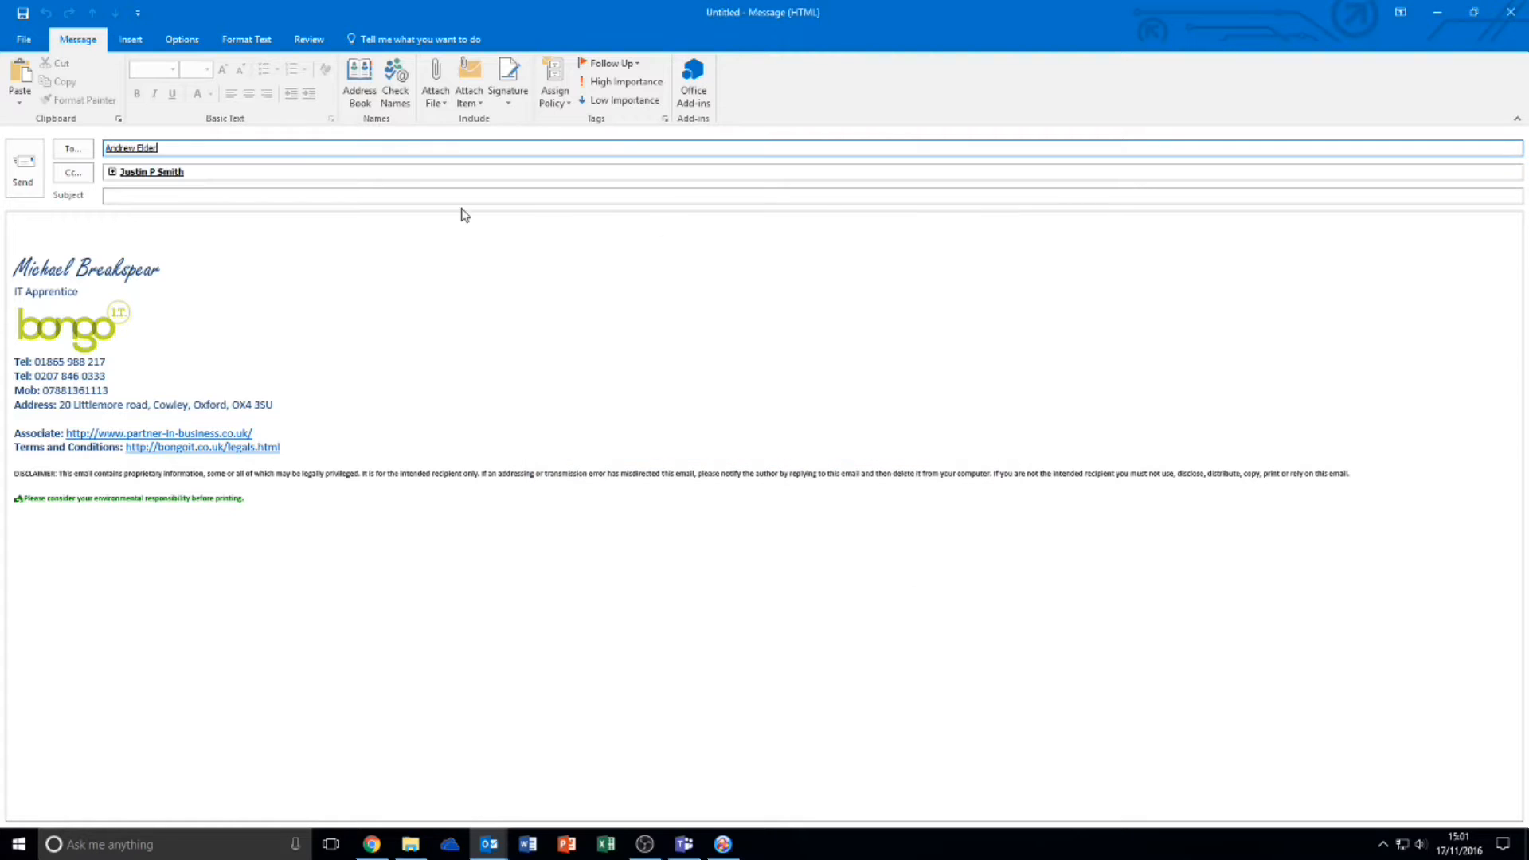
Enter Example as the subject and as the body text above the signature
click(156, 197)
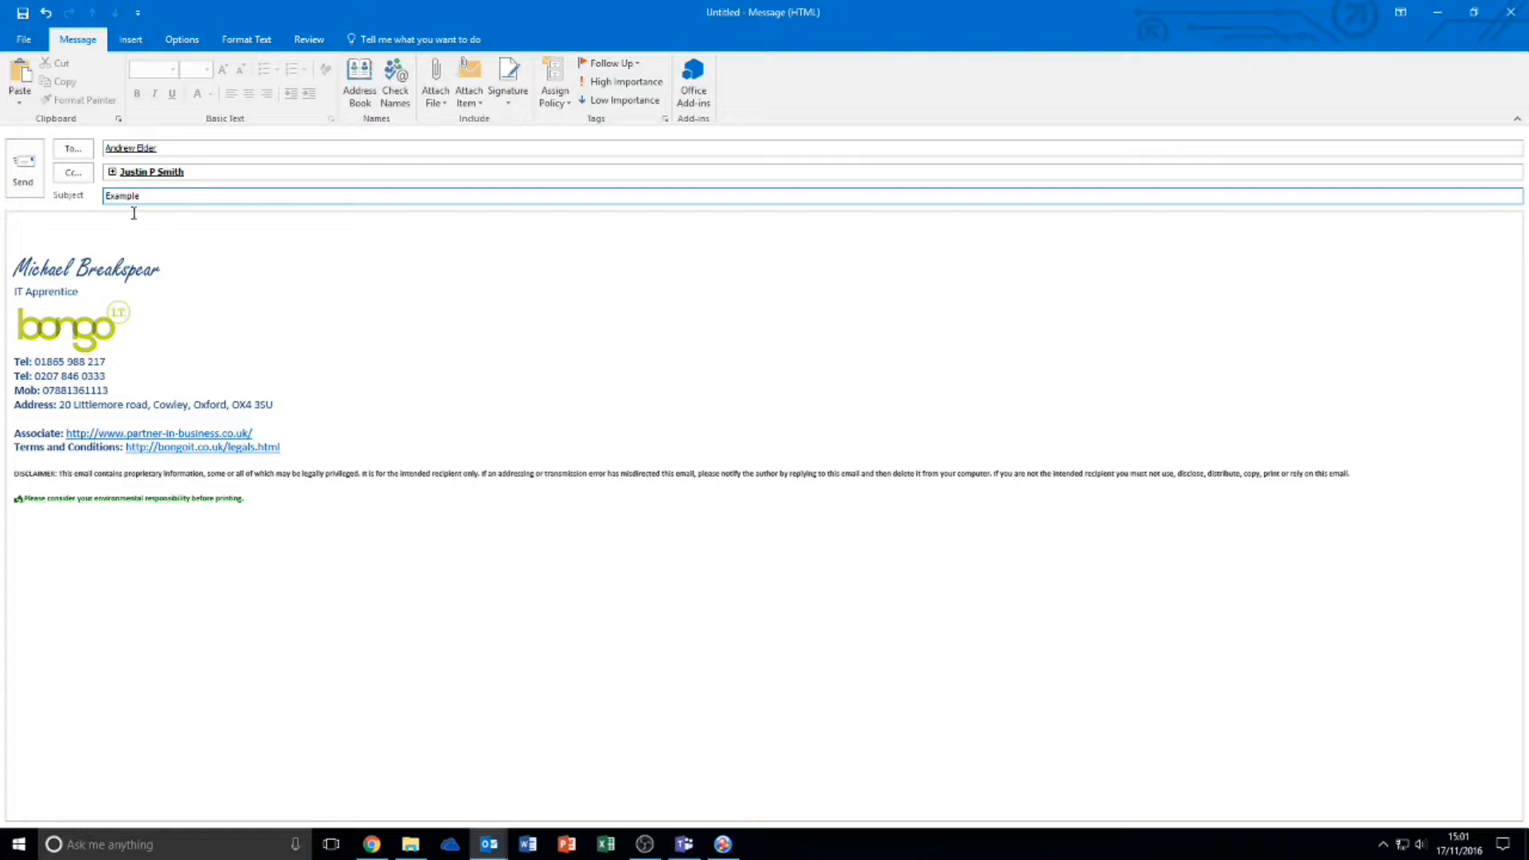
click(57, 219)
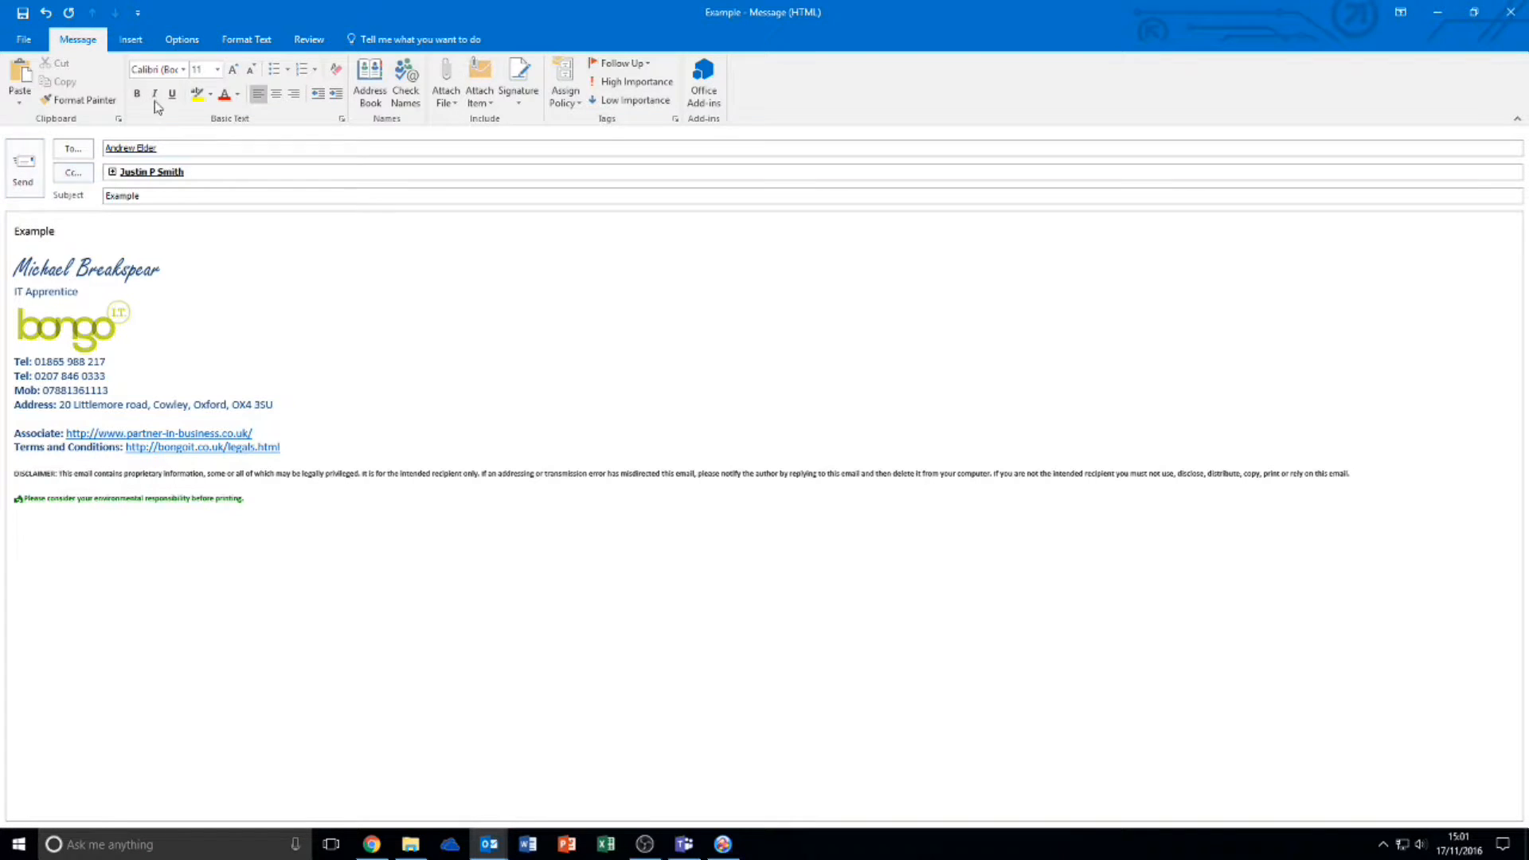
Select the body word Example and look through the available fonts, font sizes and font colors without changing them
drag(77, 235, 11, 232)
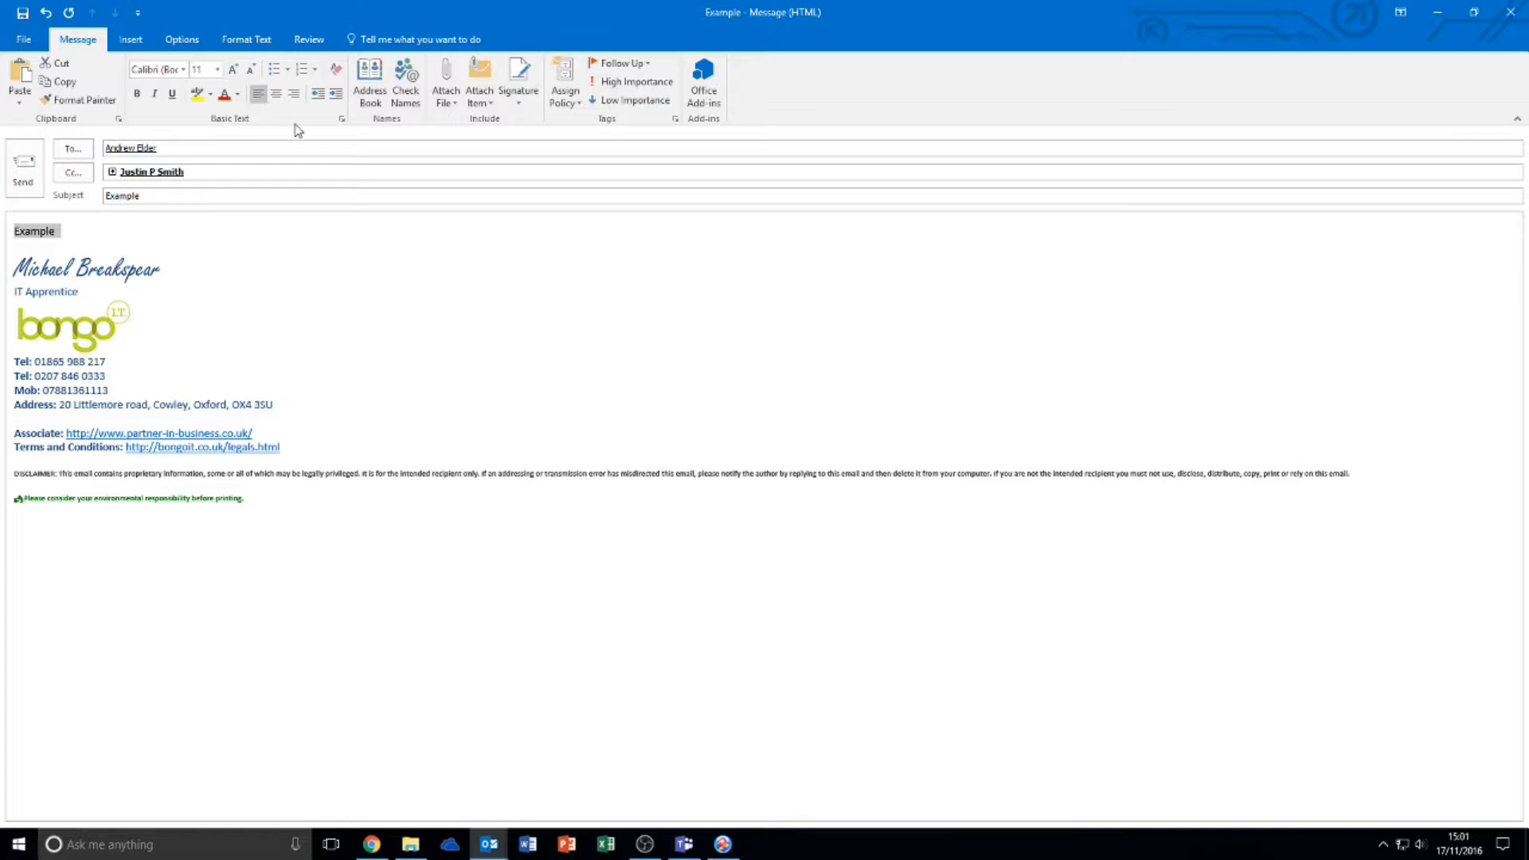
click(183, 72)
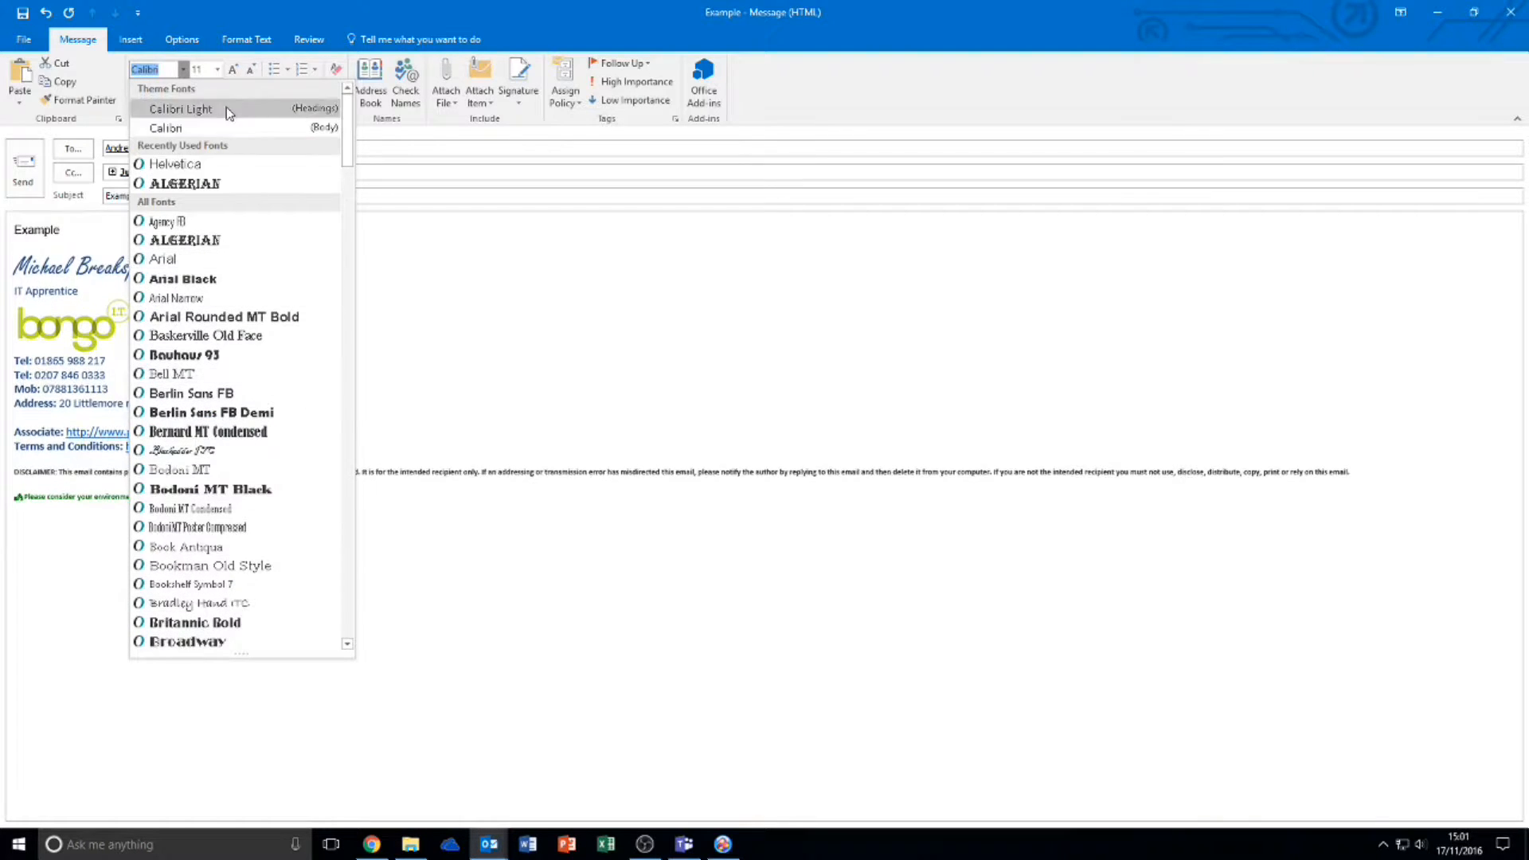
click(219, 71)
click(219, 71)
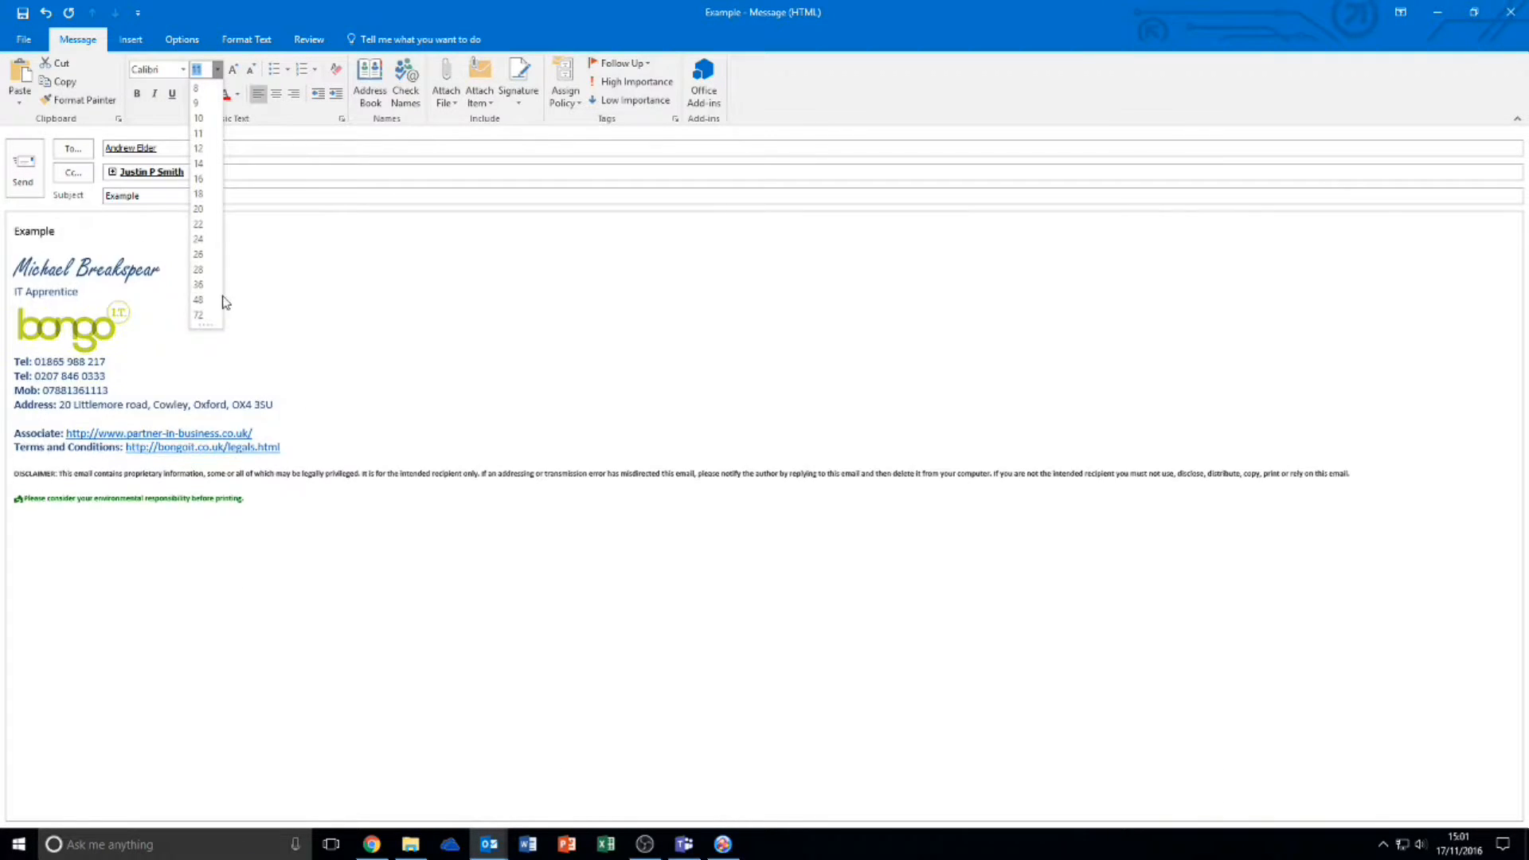
click(295, 218)
click(237, 94)
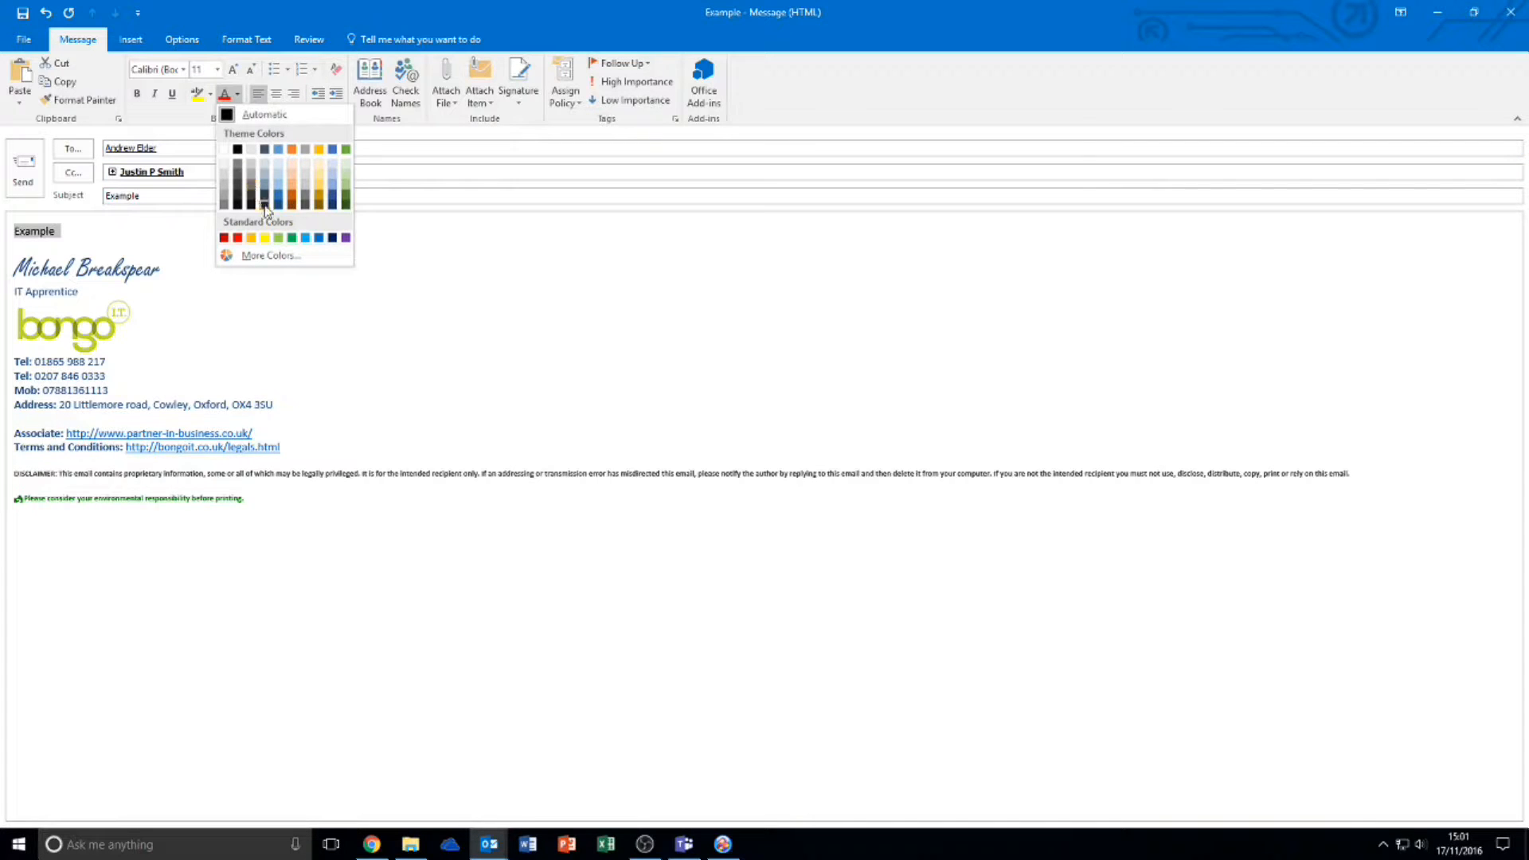
key(Escape)
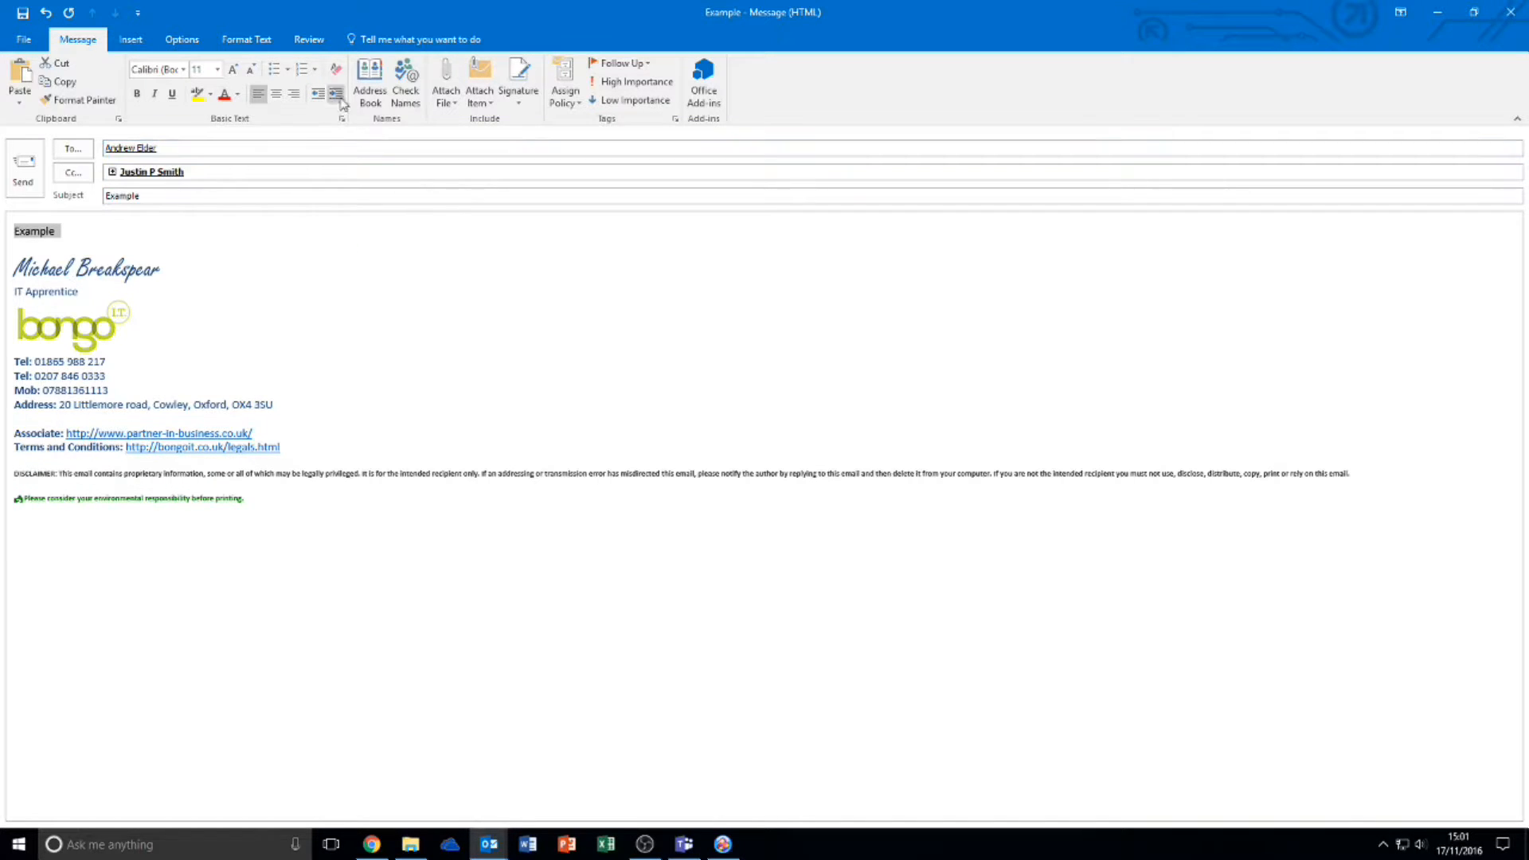
Try bullets, numbering, underline and bold on the selected word Example, switching each one off again
click(277, 71)
click(276, 71)
click(306, 71)
click(306, 71)
click(172, 94)
click(139, 95)
click(172, 94)
click(137, 95)
Look at the recent attachment files, browse the Videos and Downloads folders on this PC, and close the Insert File dialog
click(451, 105)
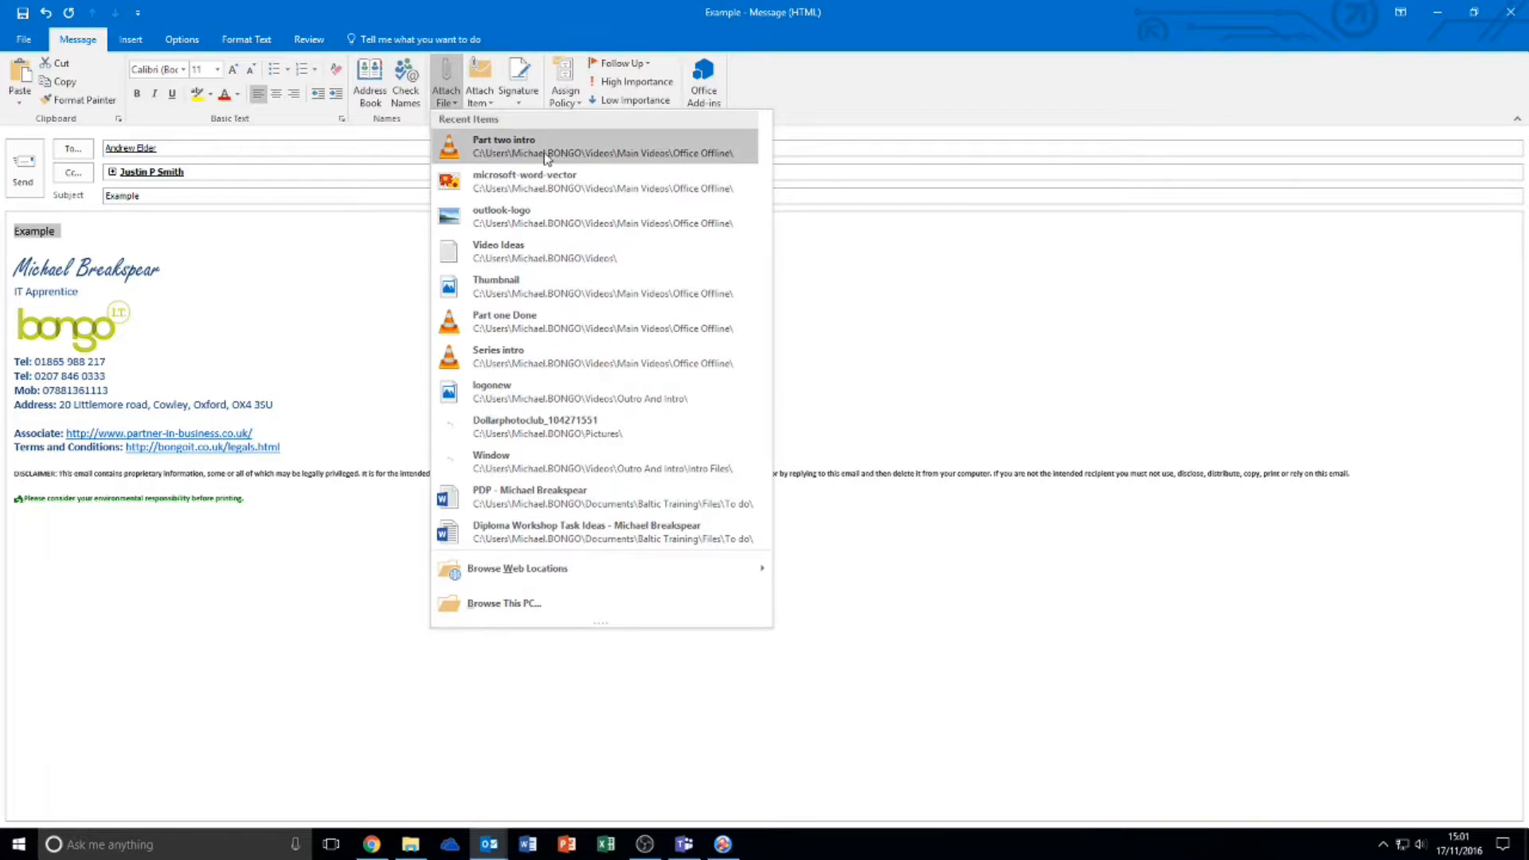
click(532, 609)
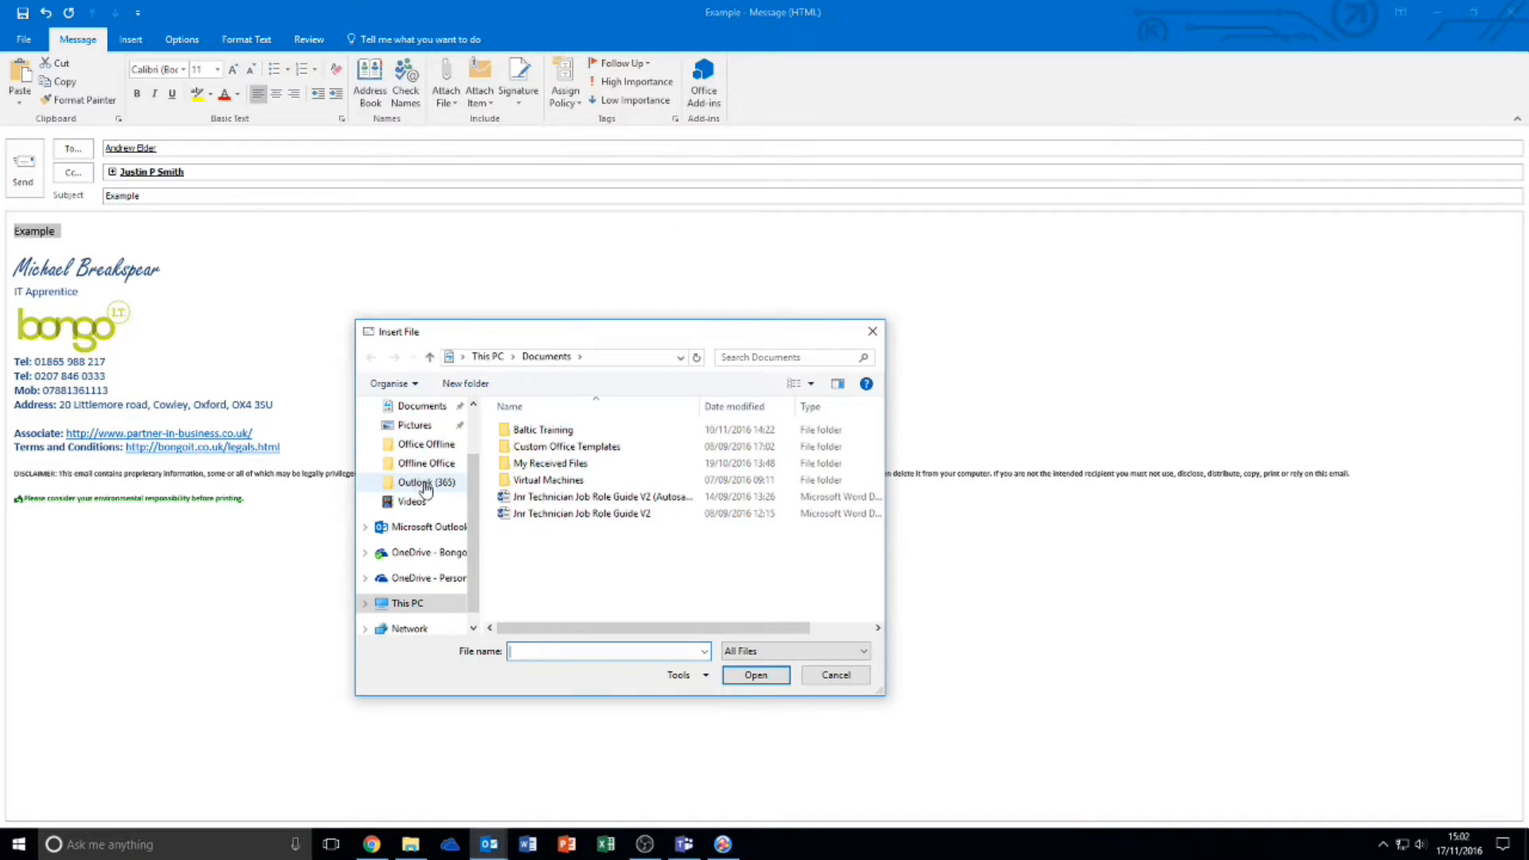
click(414, 483)
click(411, 502)
scroll(467, 495, up, 3)
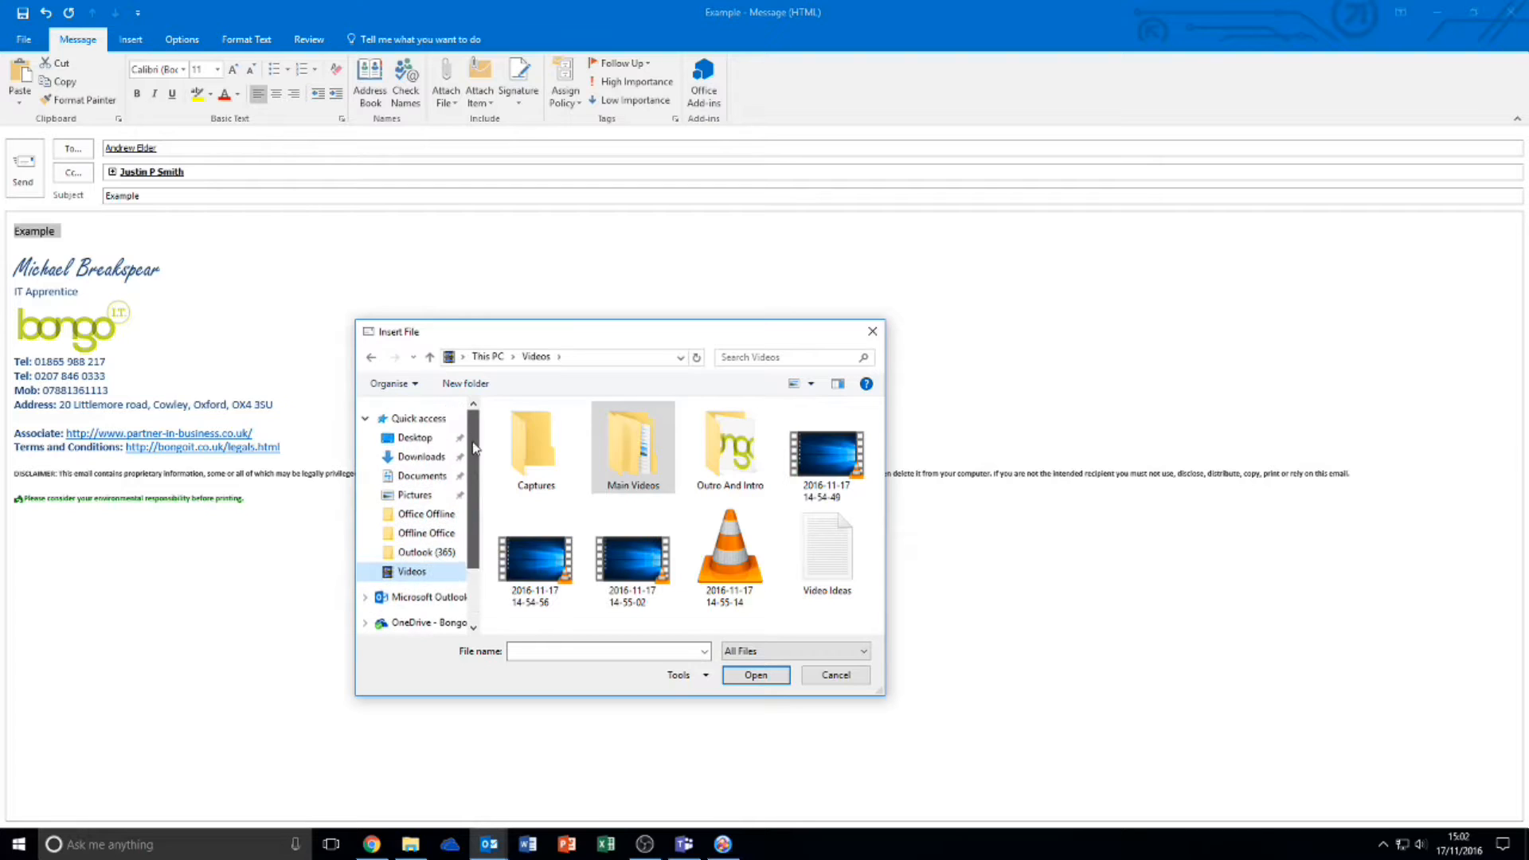
click(420, 456)
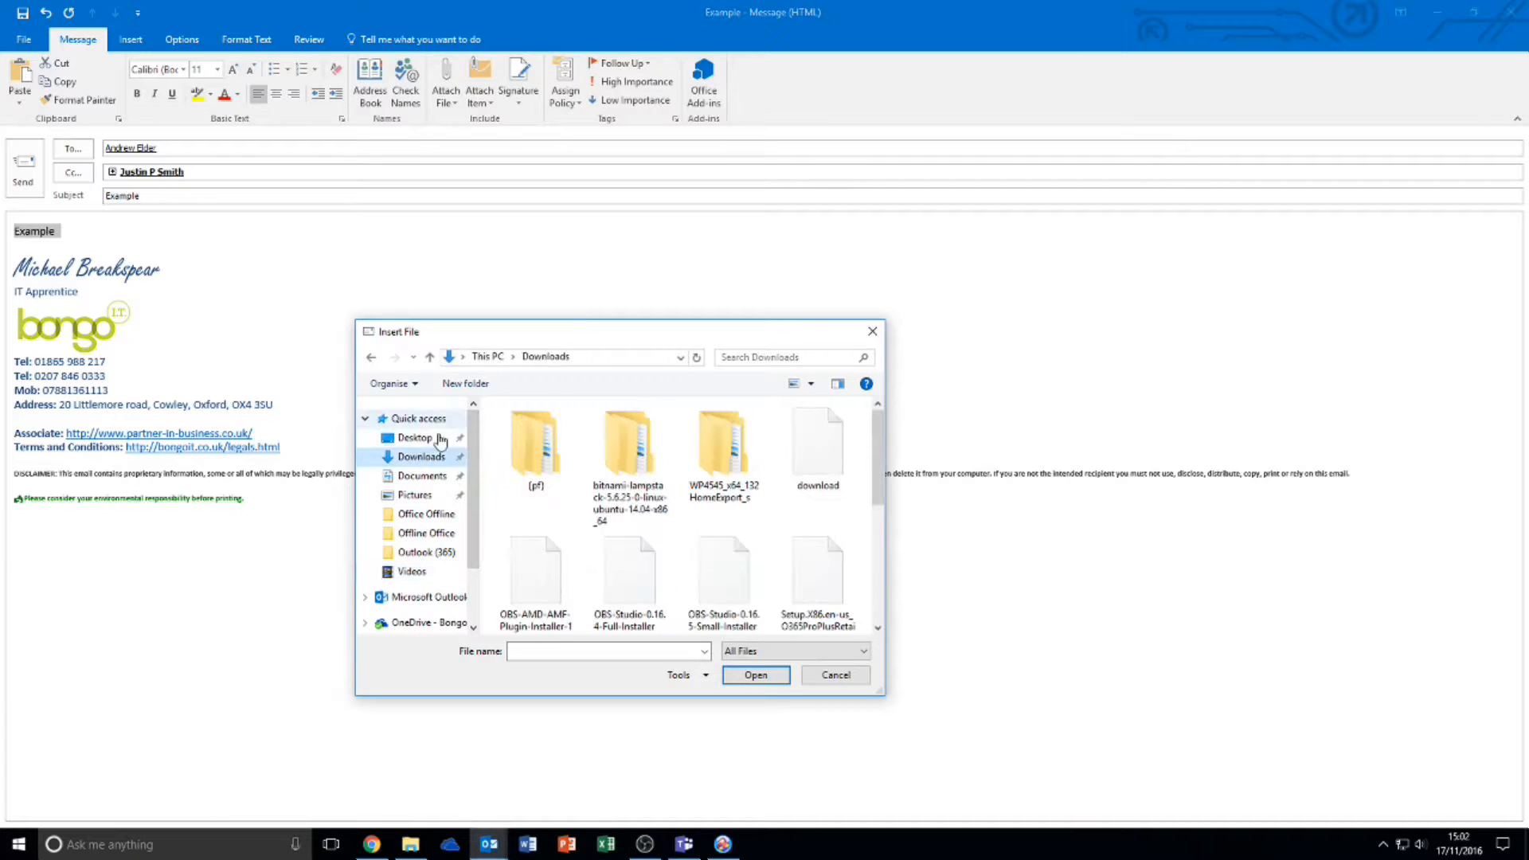
click(872, 331)
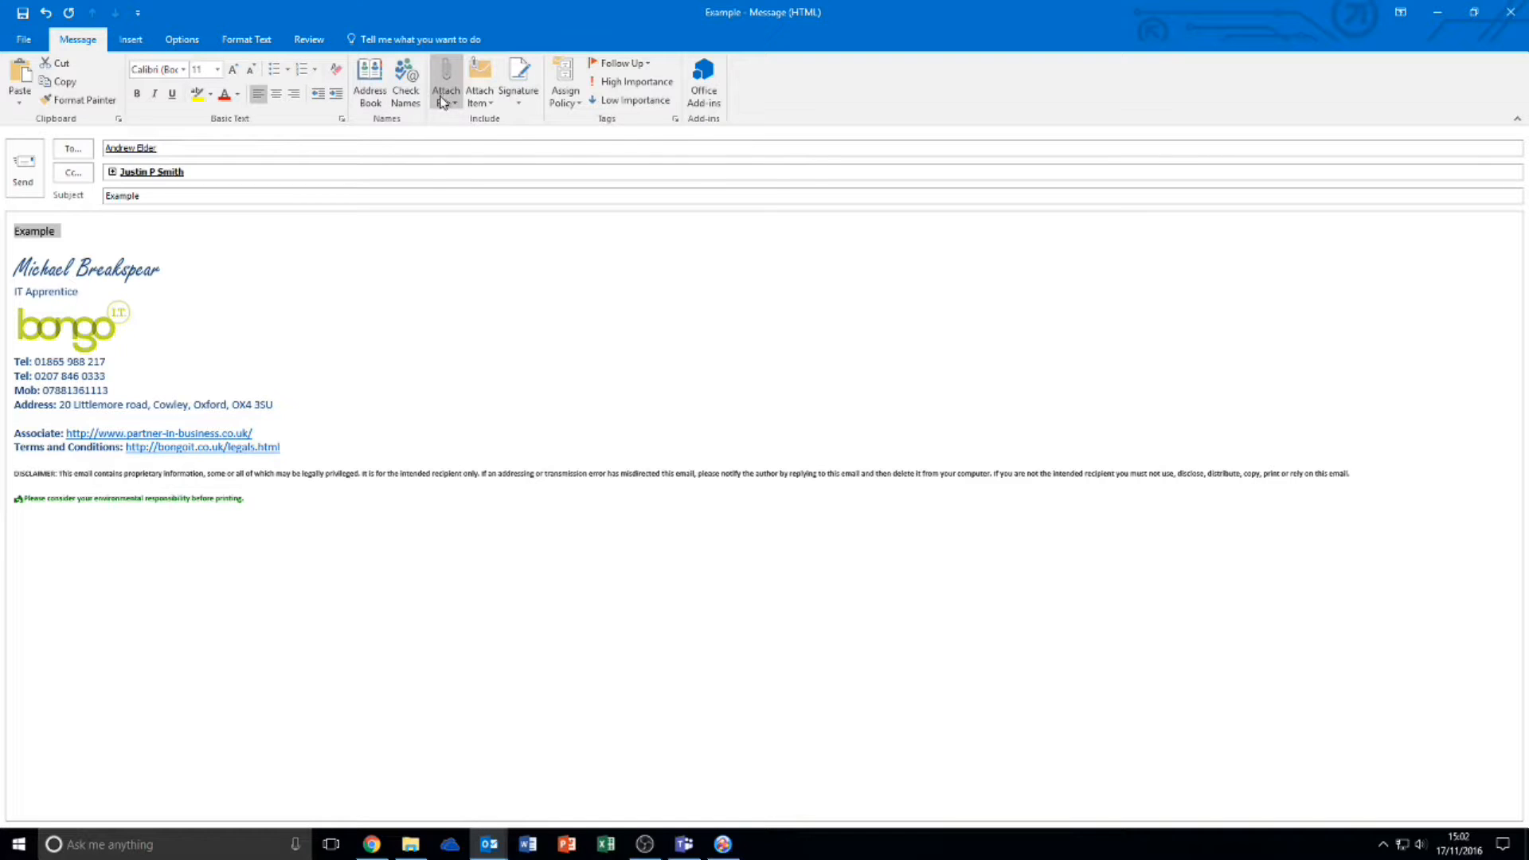
Attach the recent file logonew.png to the message and add two blank lines after Example in the body
click(446, 88)
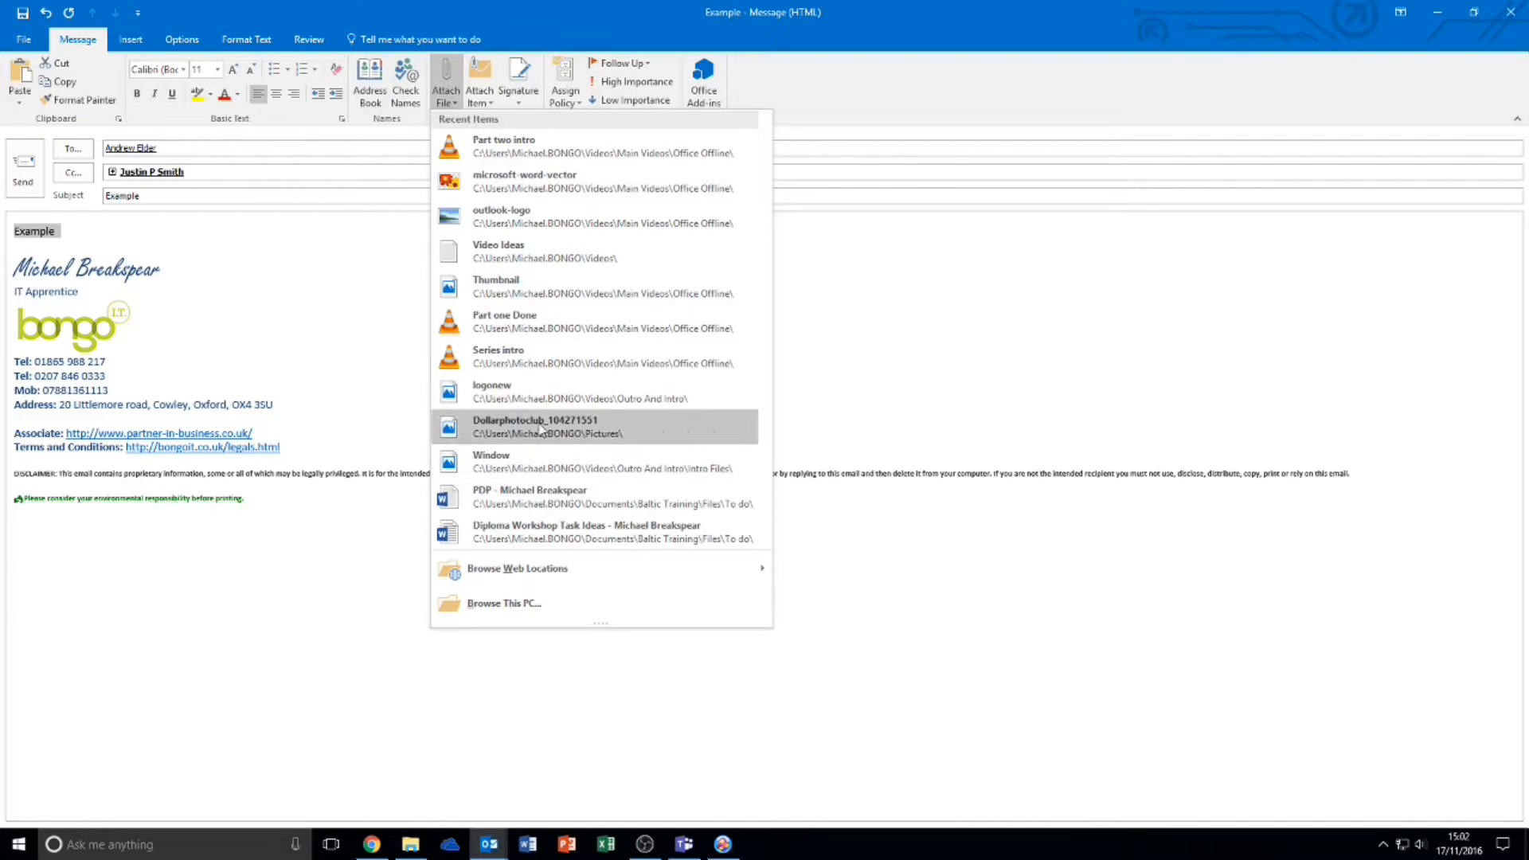
click(540, 392)
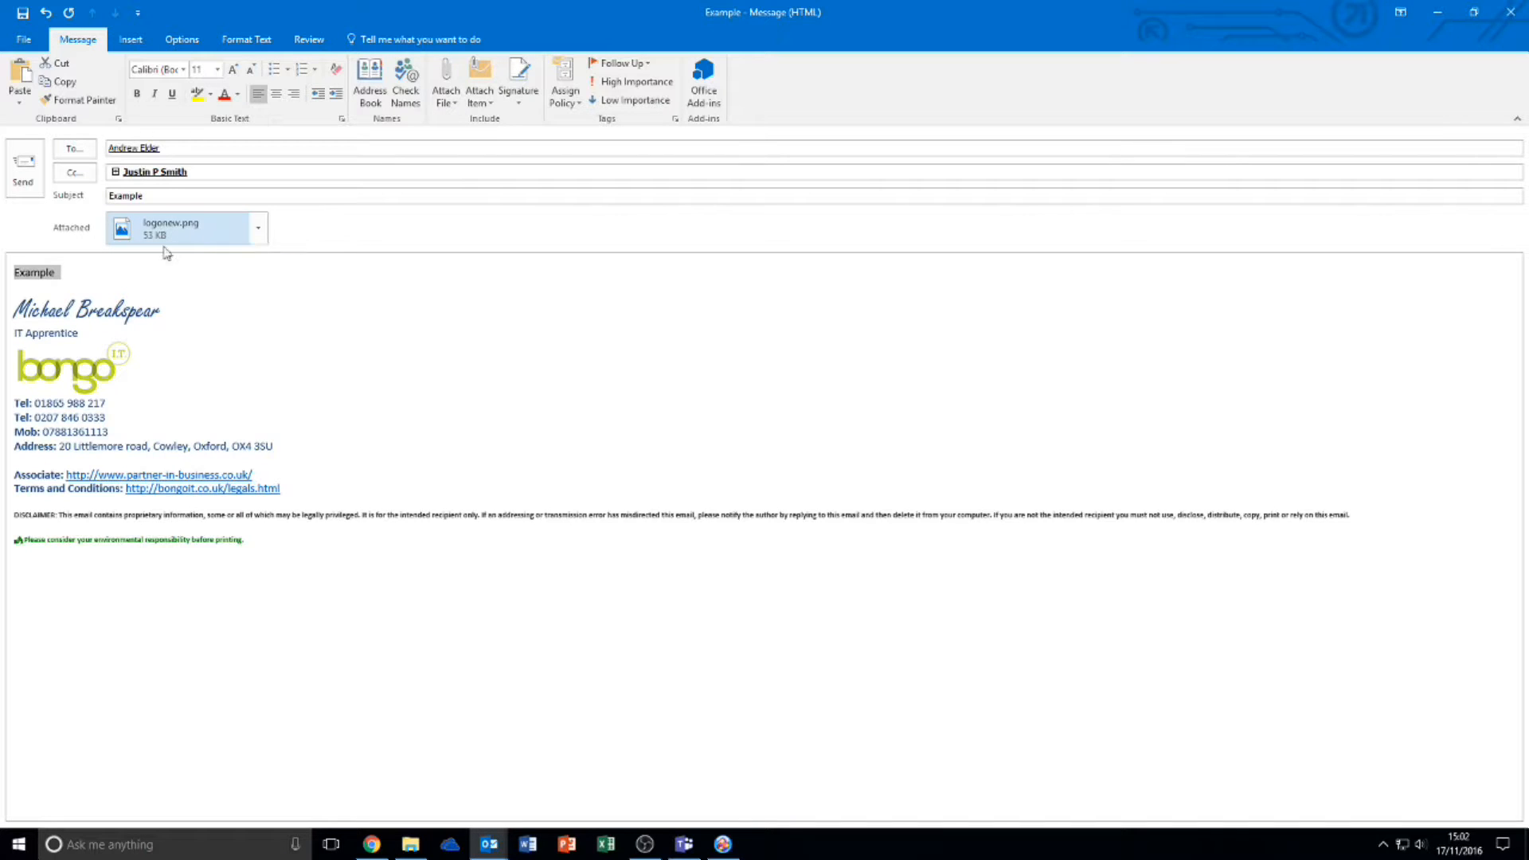
click(128, 276)
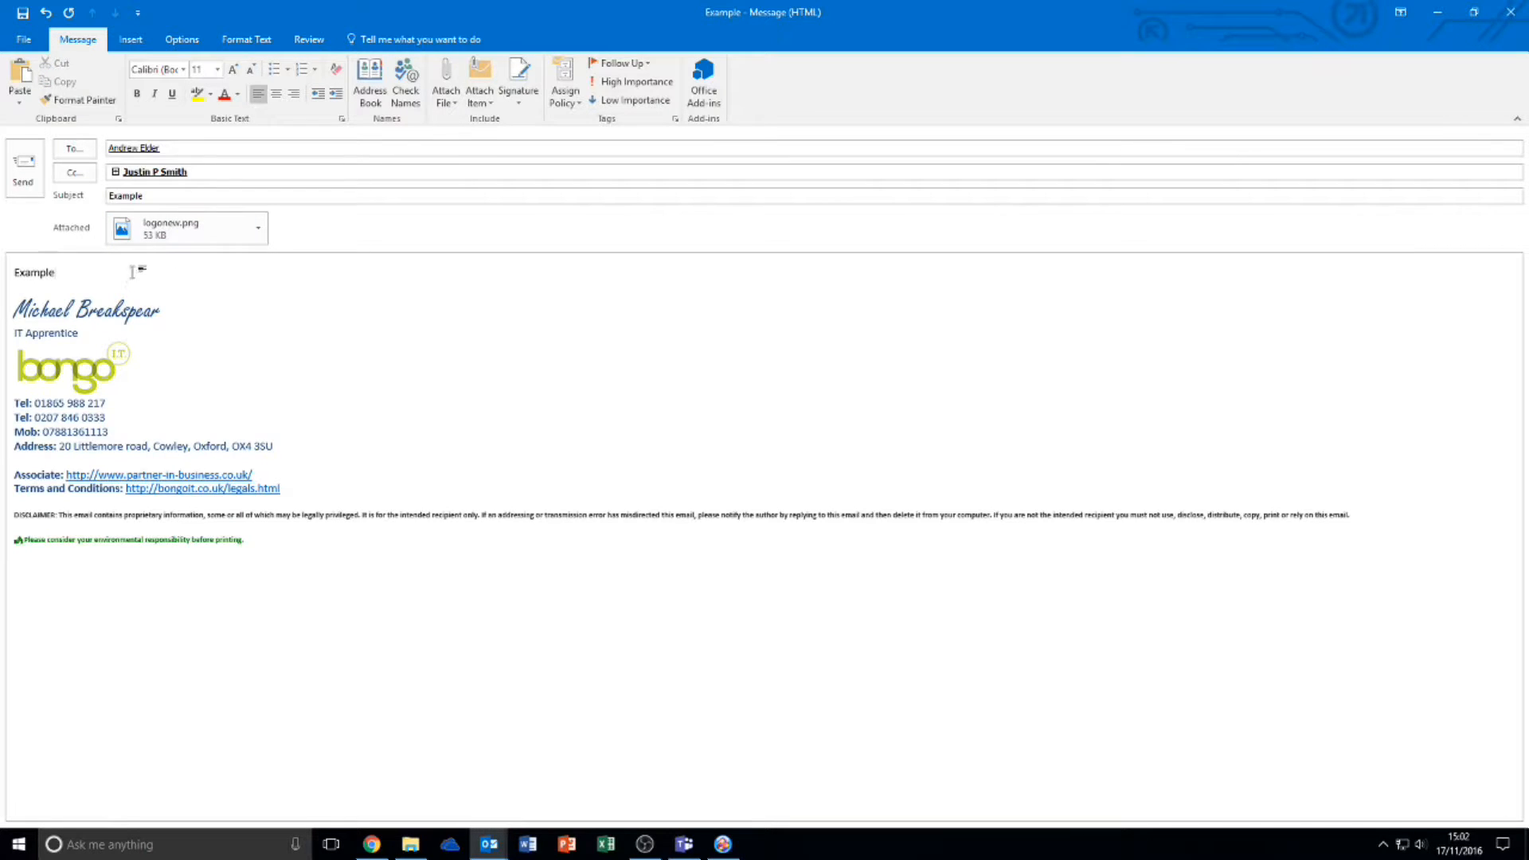
key(Return)
key(Return)
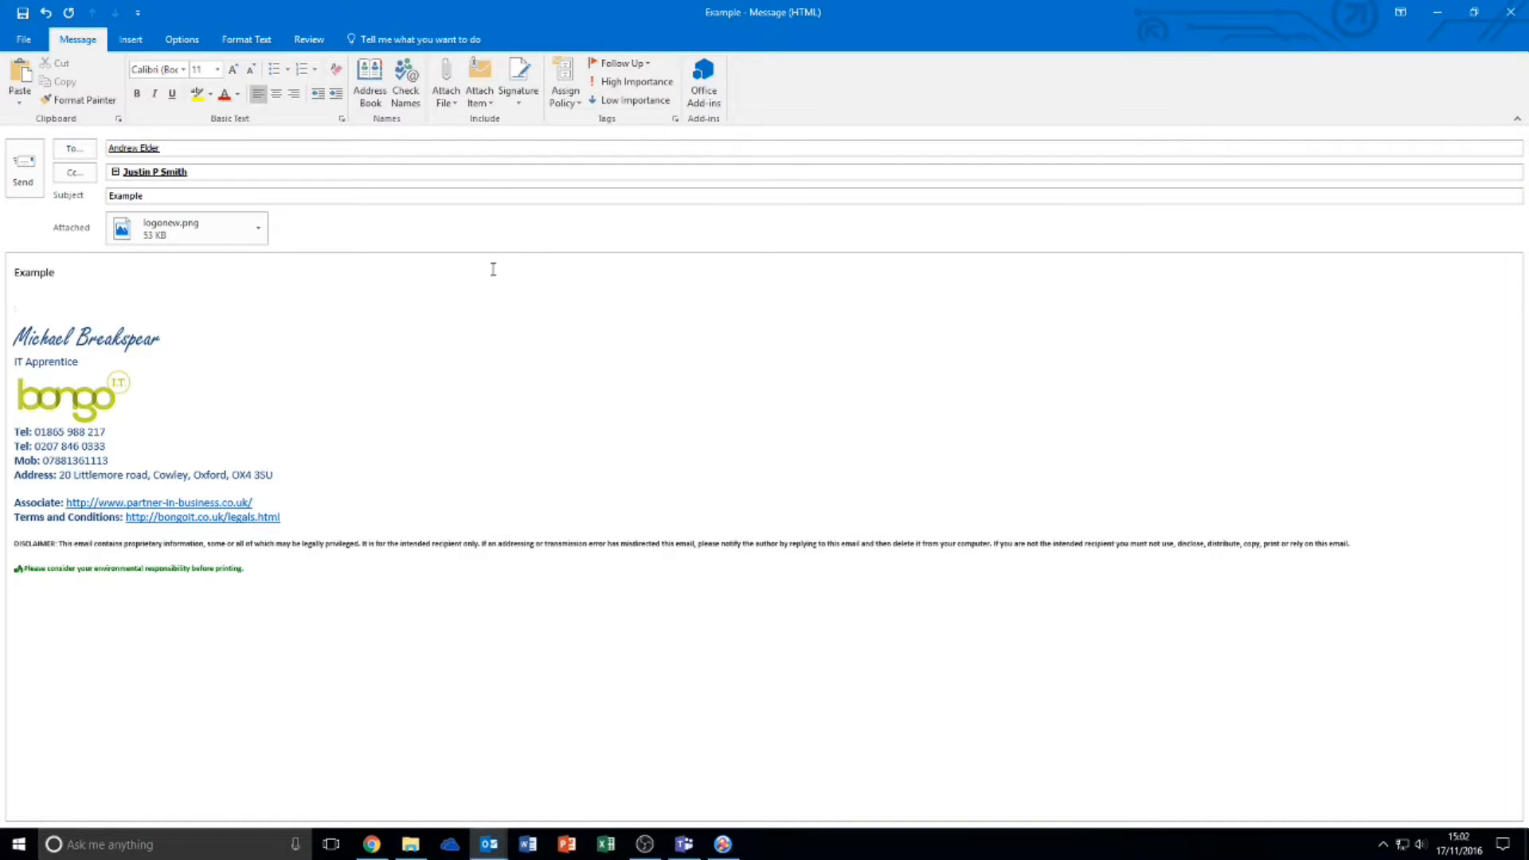
Insert the photodune hard-disk picture from the Pictures folder into the message body below Example
click(130, 41)
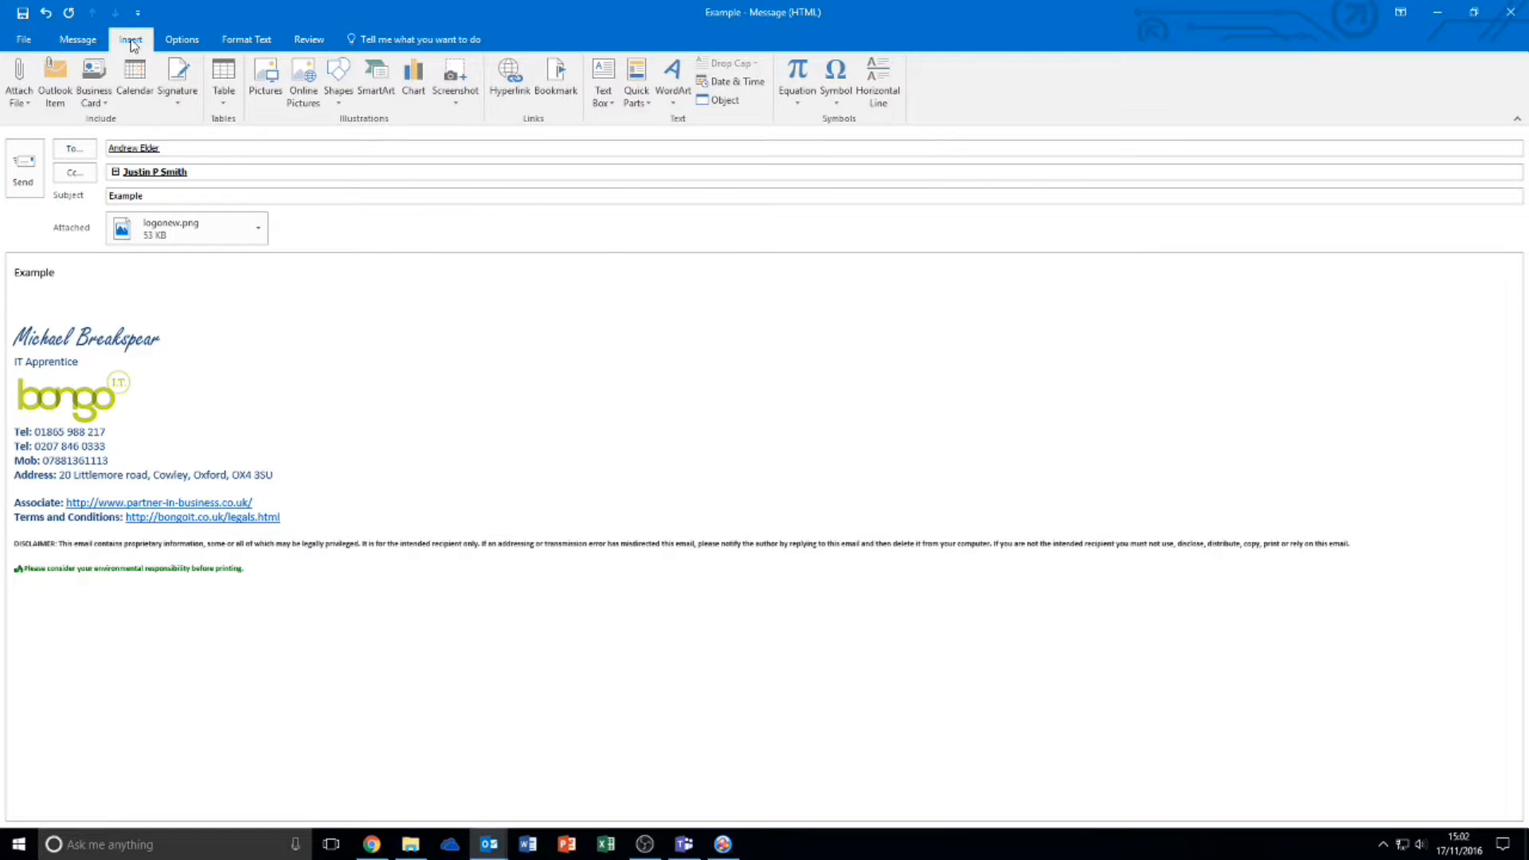
click(269, 74)
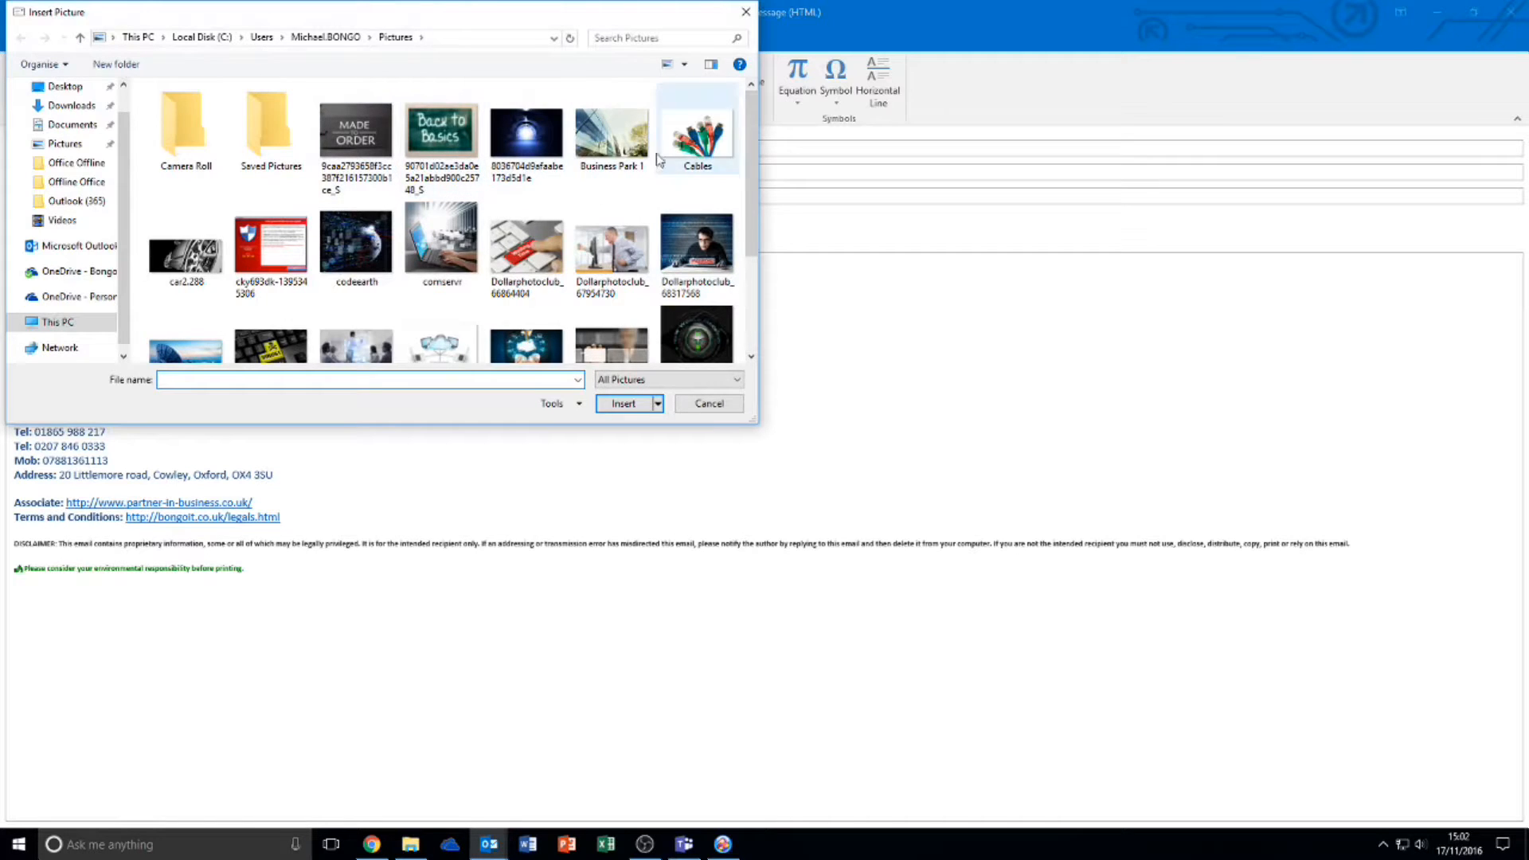
drag(750, 158, 749, 262)
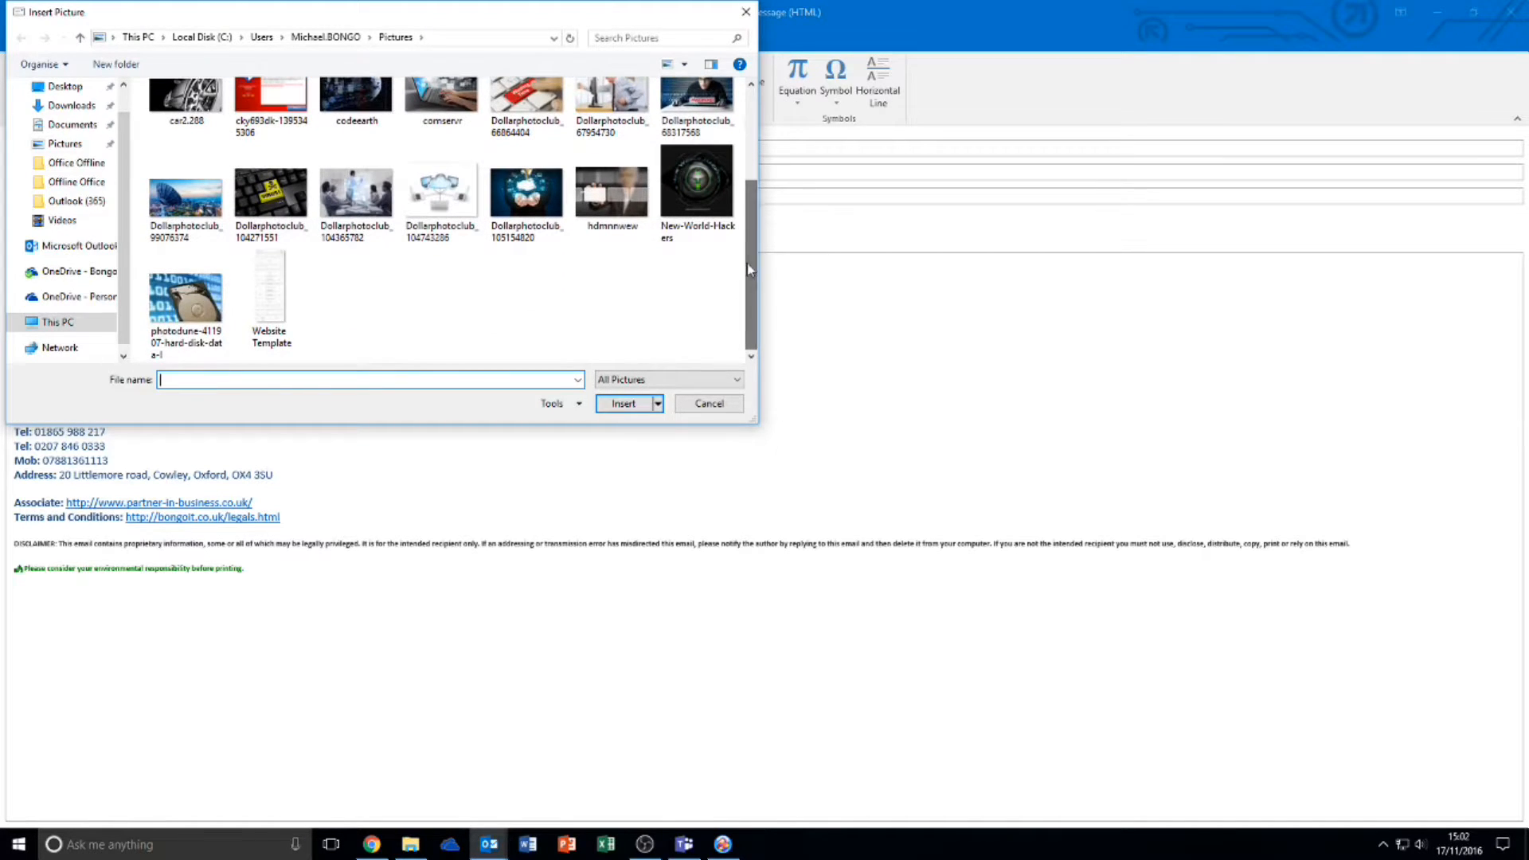
double_click(165, 289)
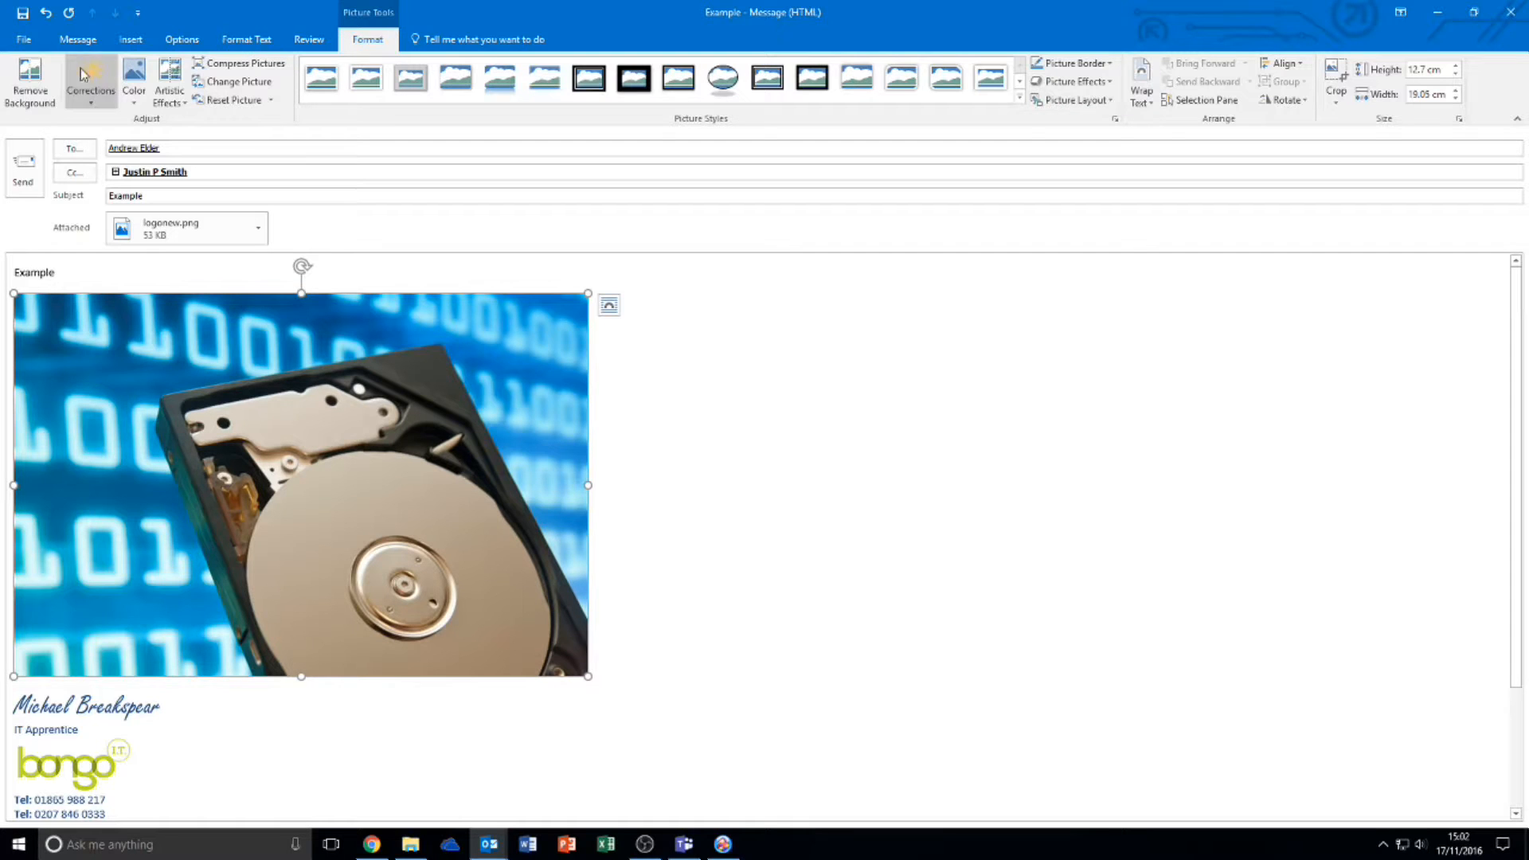
Look through the Corrections, Color, Artistic Effects and Reset Picture options for the inserted picture
click(86, 102)
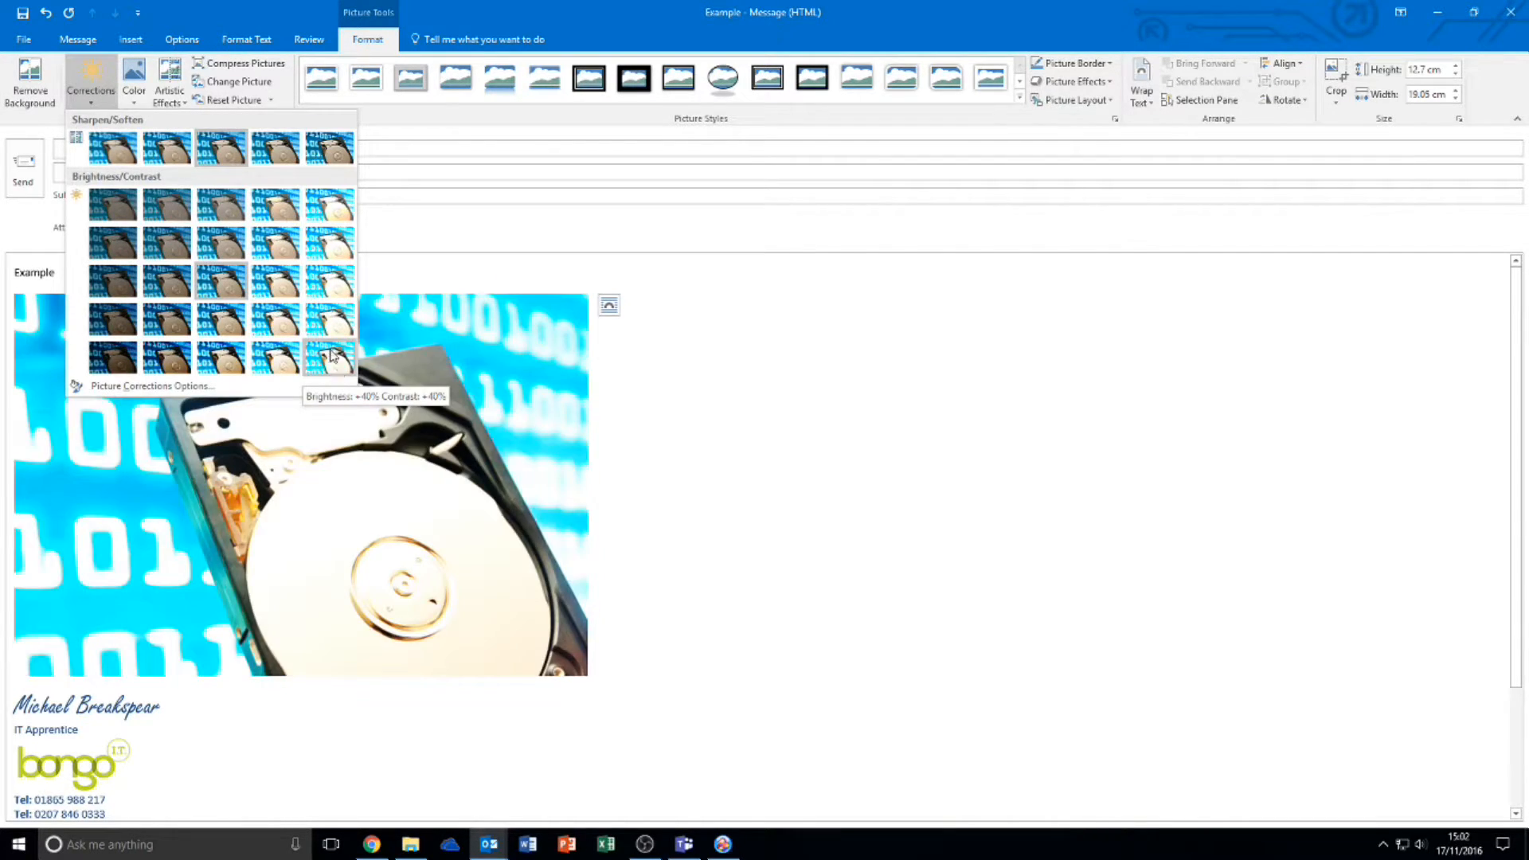
click(142, 102)
click(170, 102)
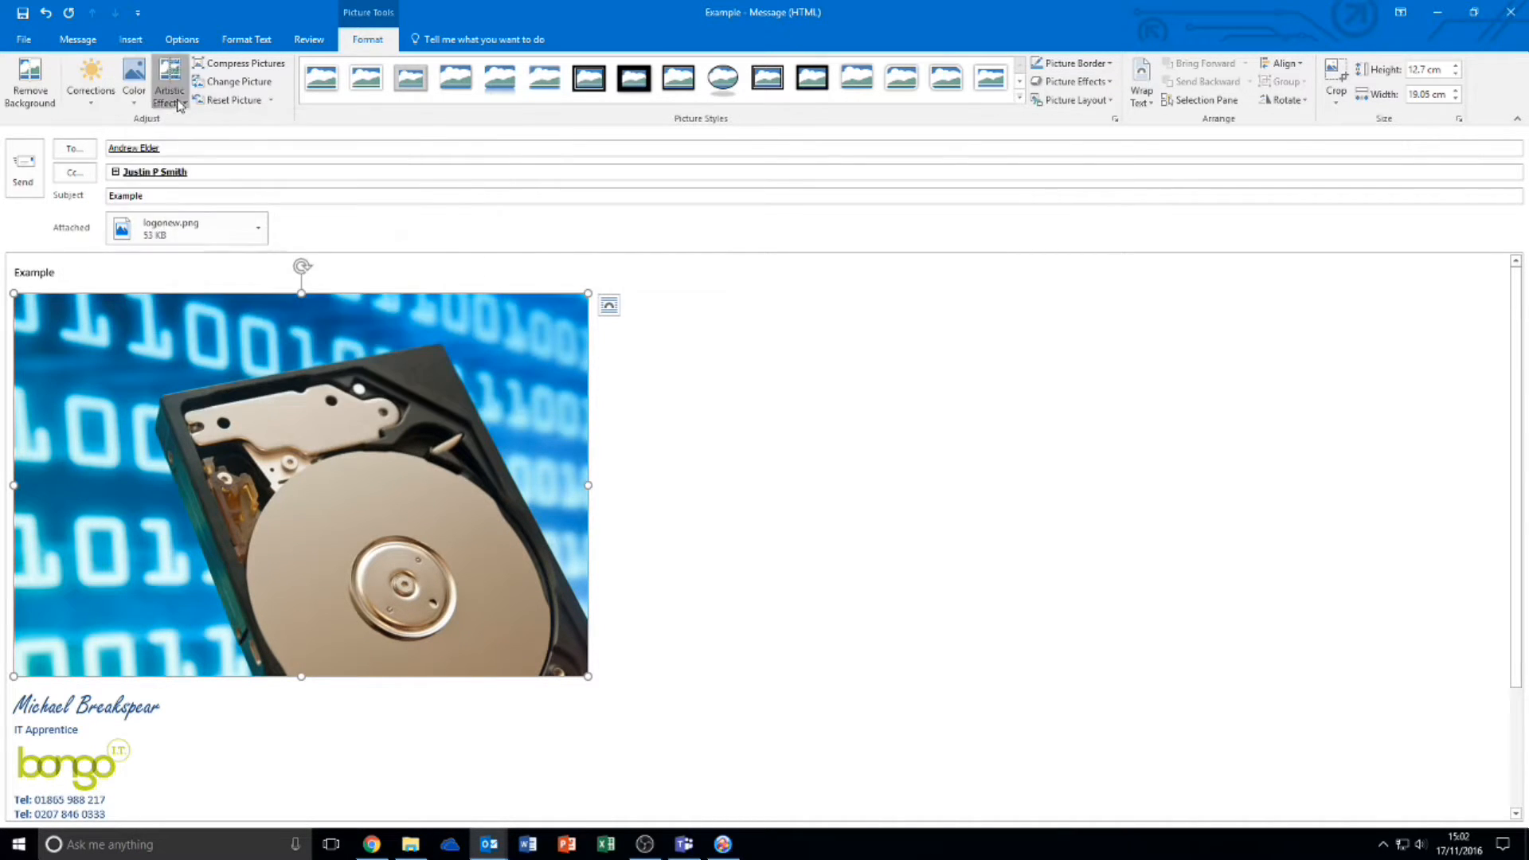
click(262, 101)
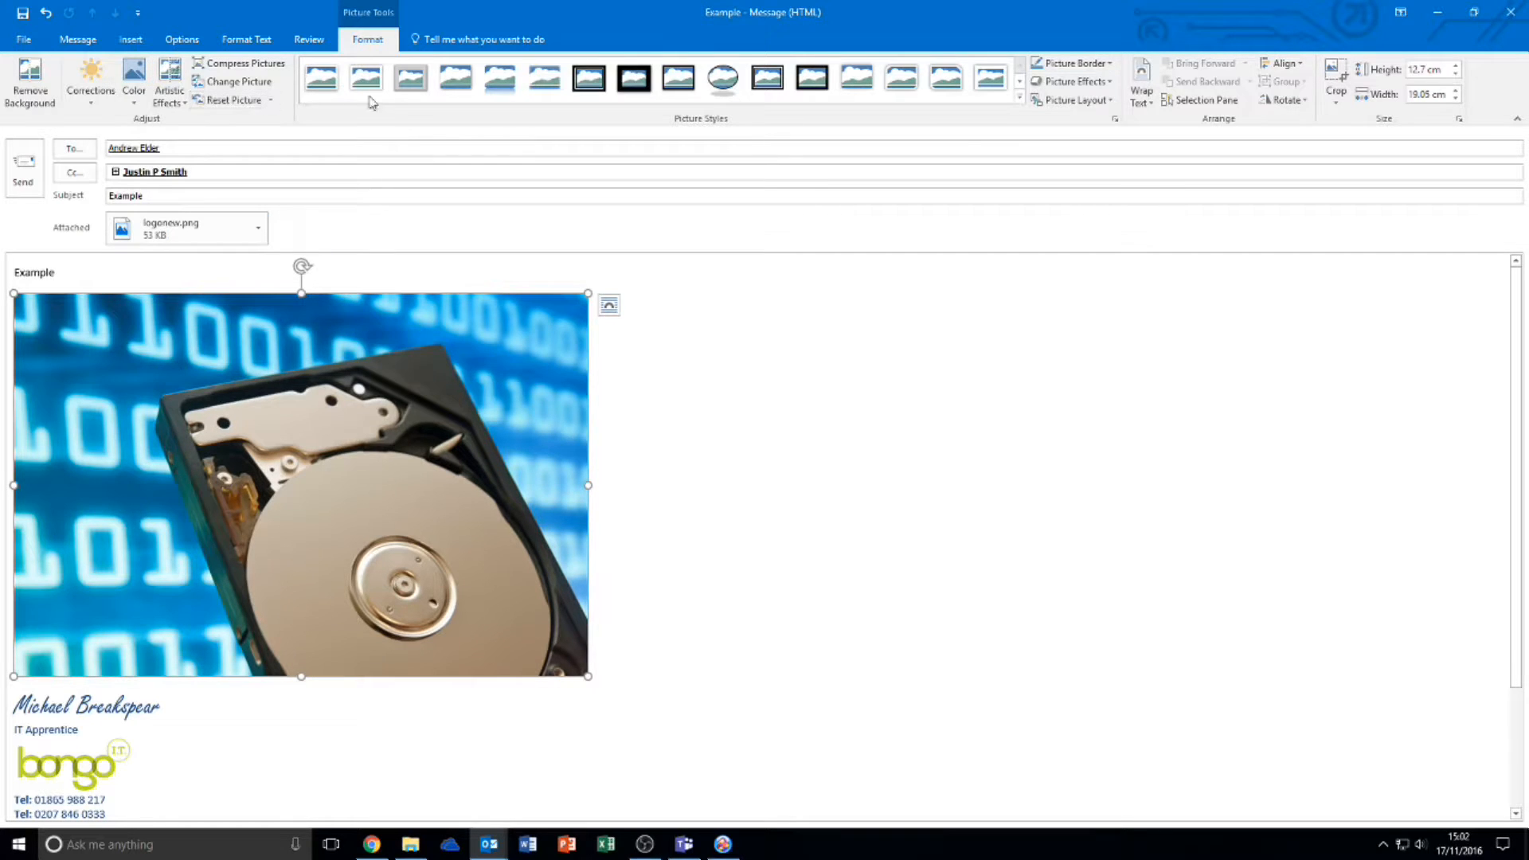
Preview picture styles and layouts on the hard-disk picture, and look at the Crop and Wrap Text options without applying any
click(634, 81)
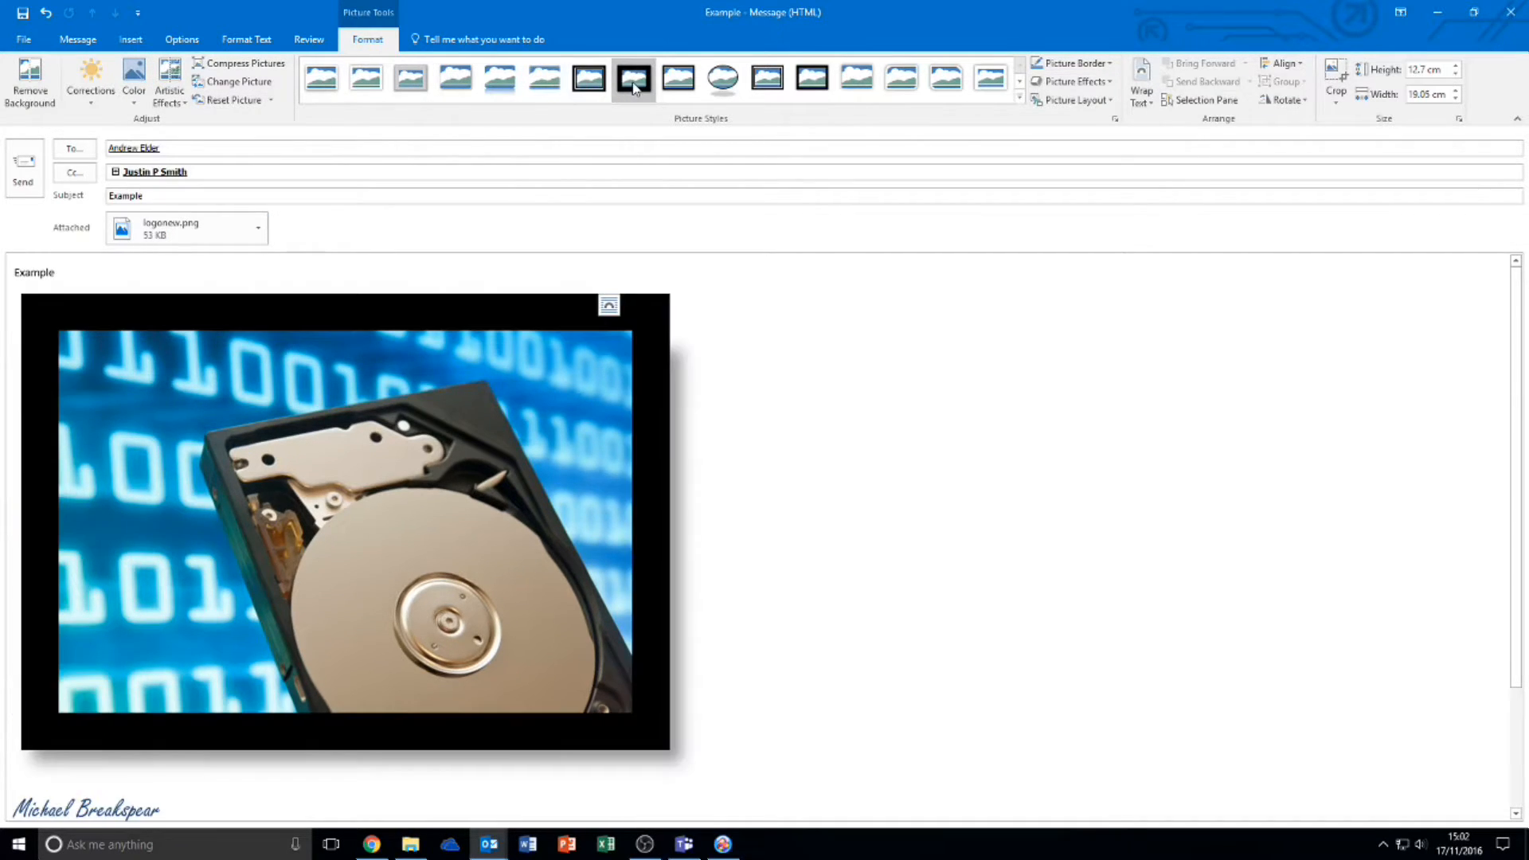
click(1097, 103)
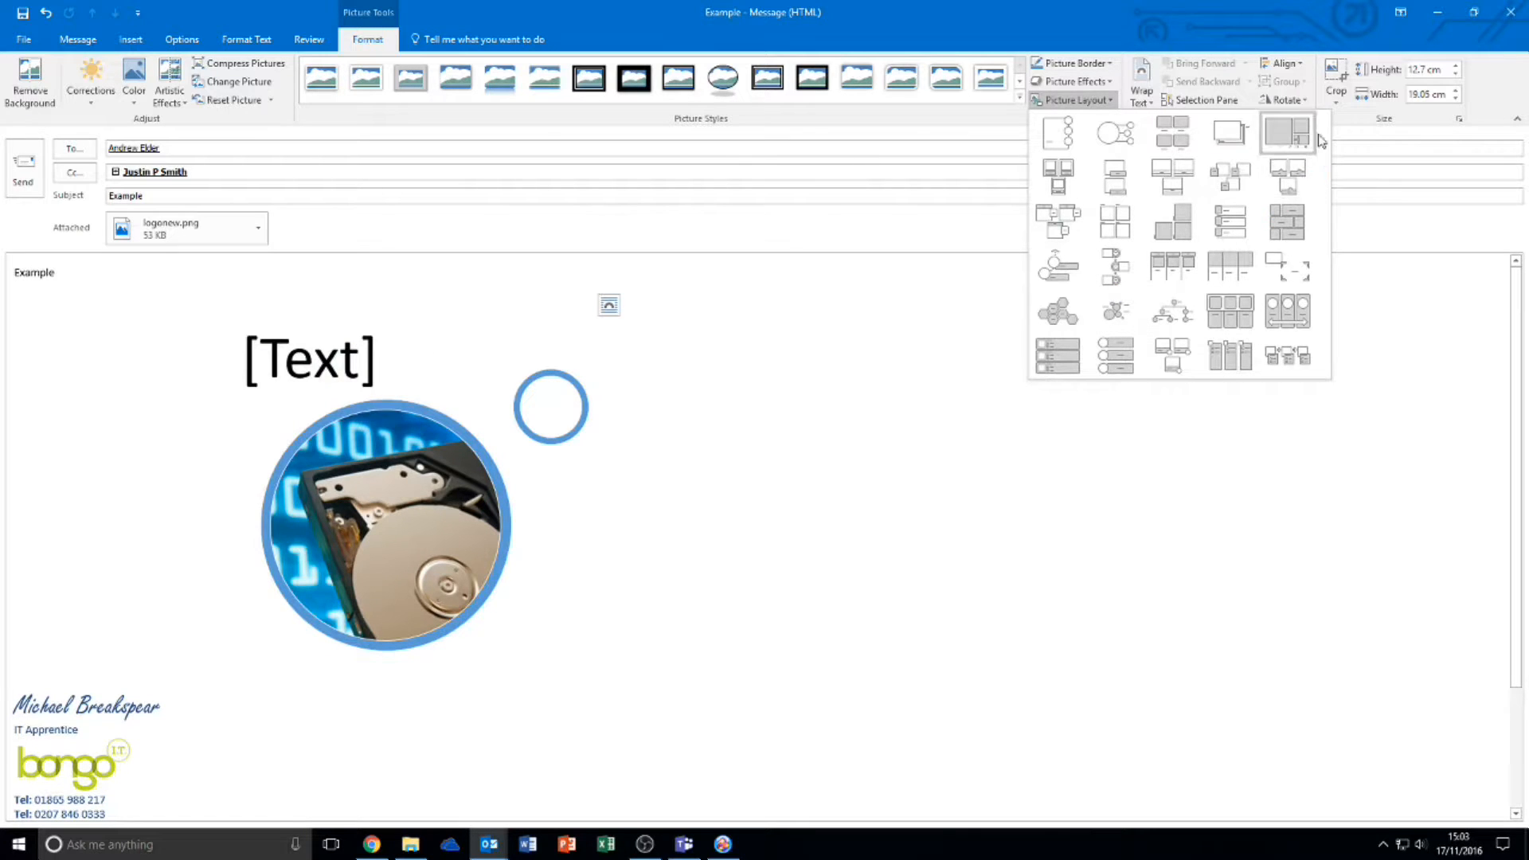
click(1326, 87)
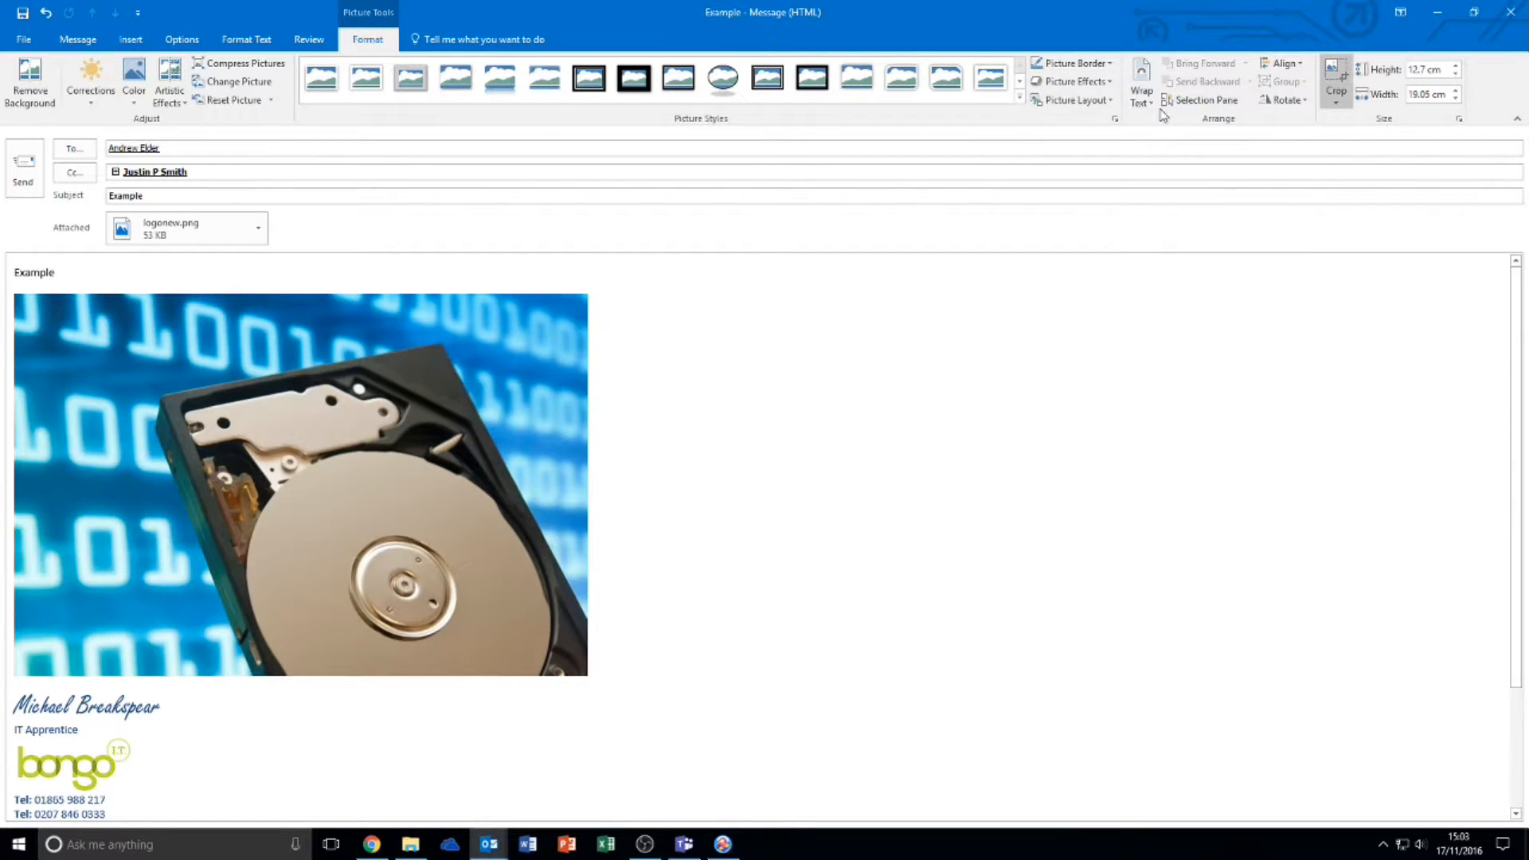
click(1143, 84)
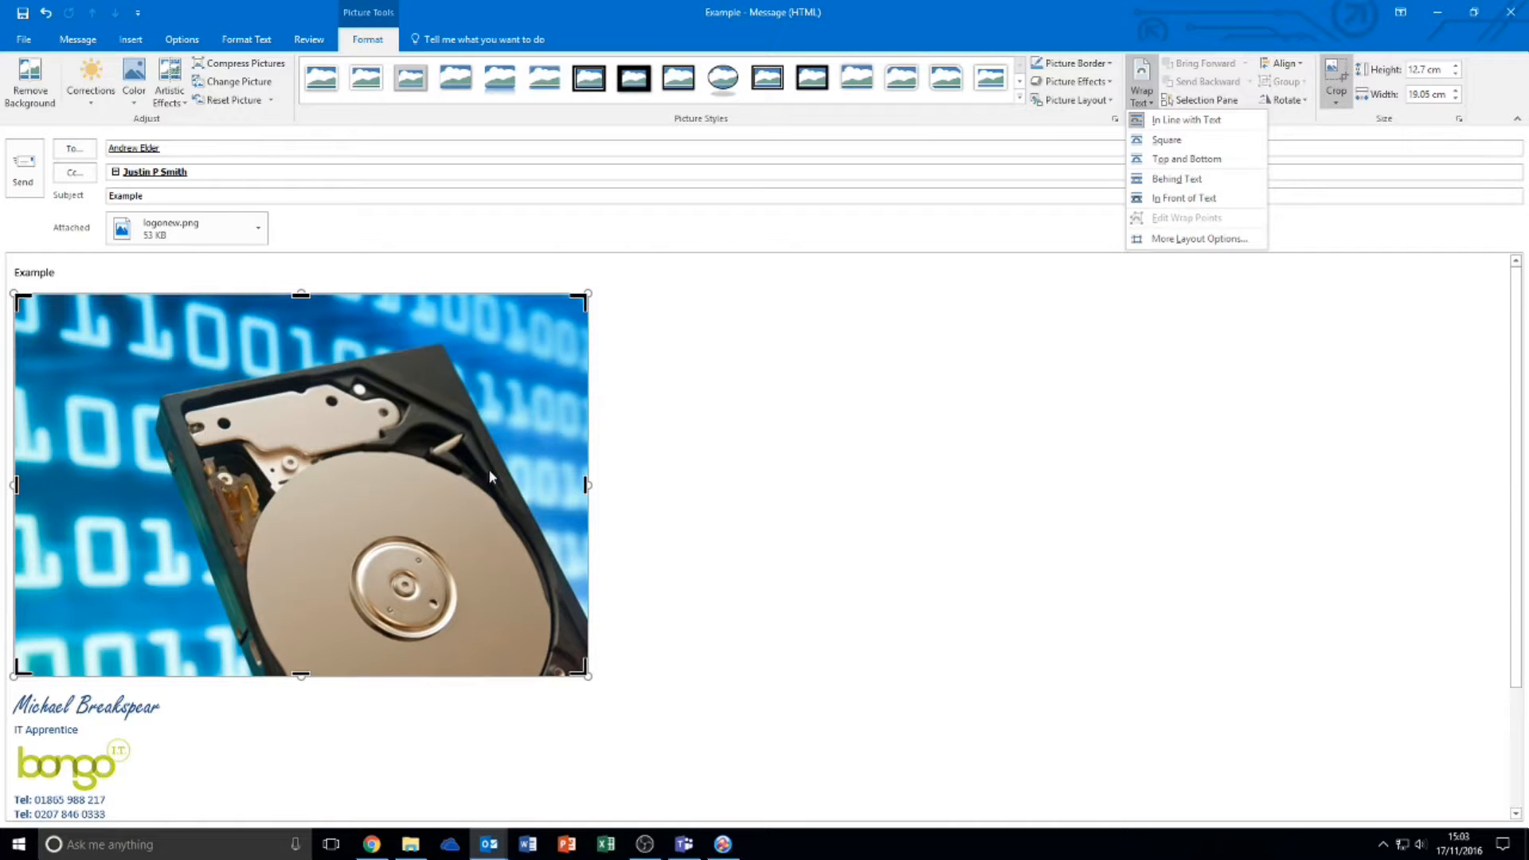
click(1335, 80)
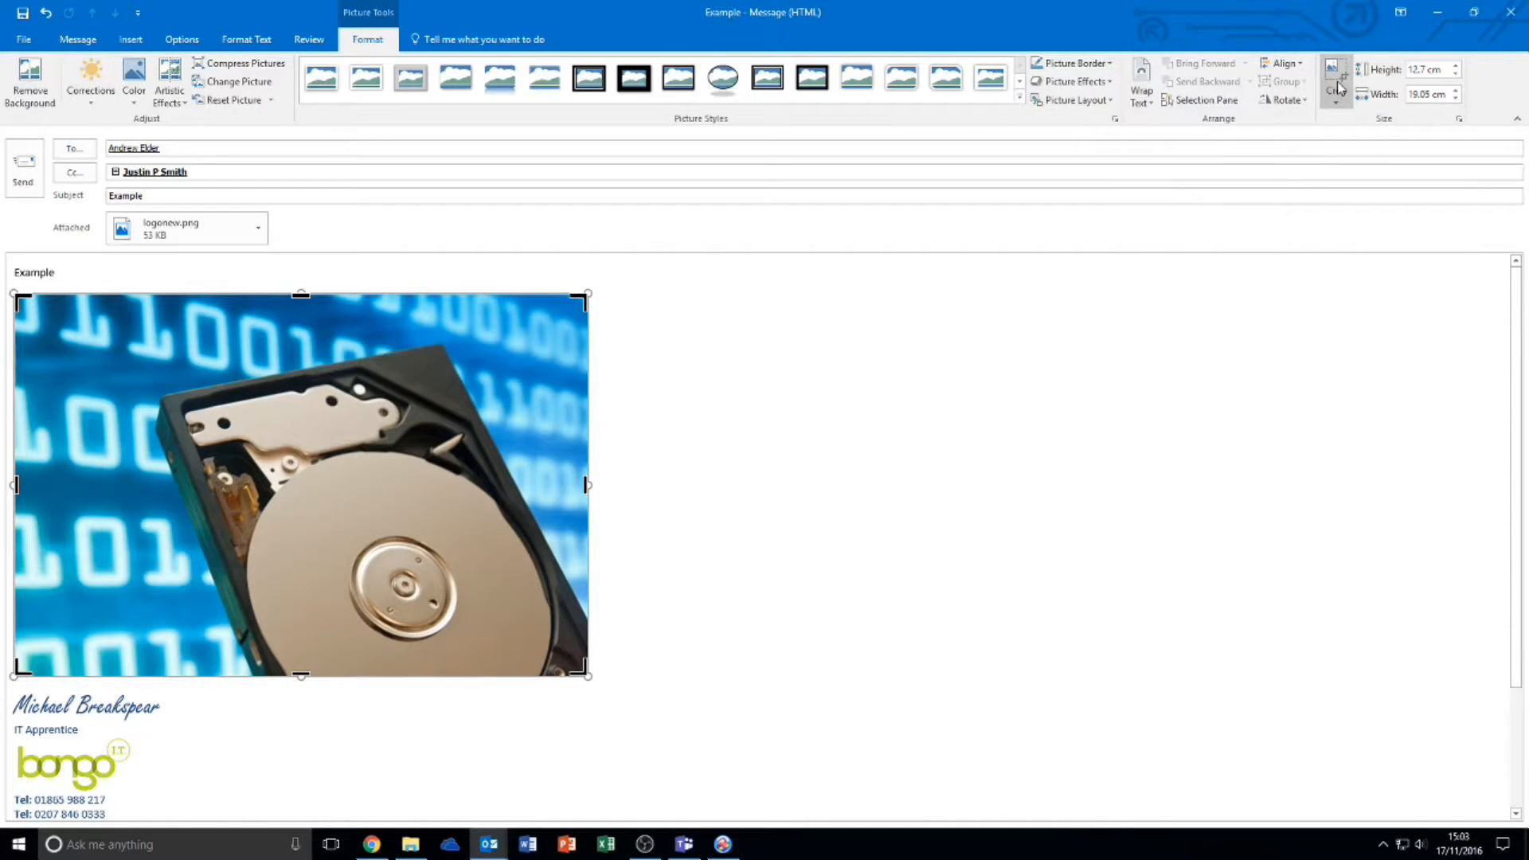
Set the hard-disk picture's text wrapping to Square and try moving it across the message body and back
click(1129, 86)
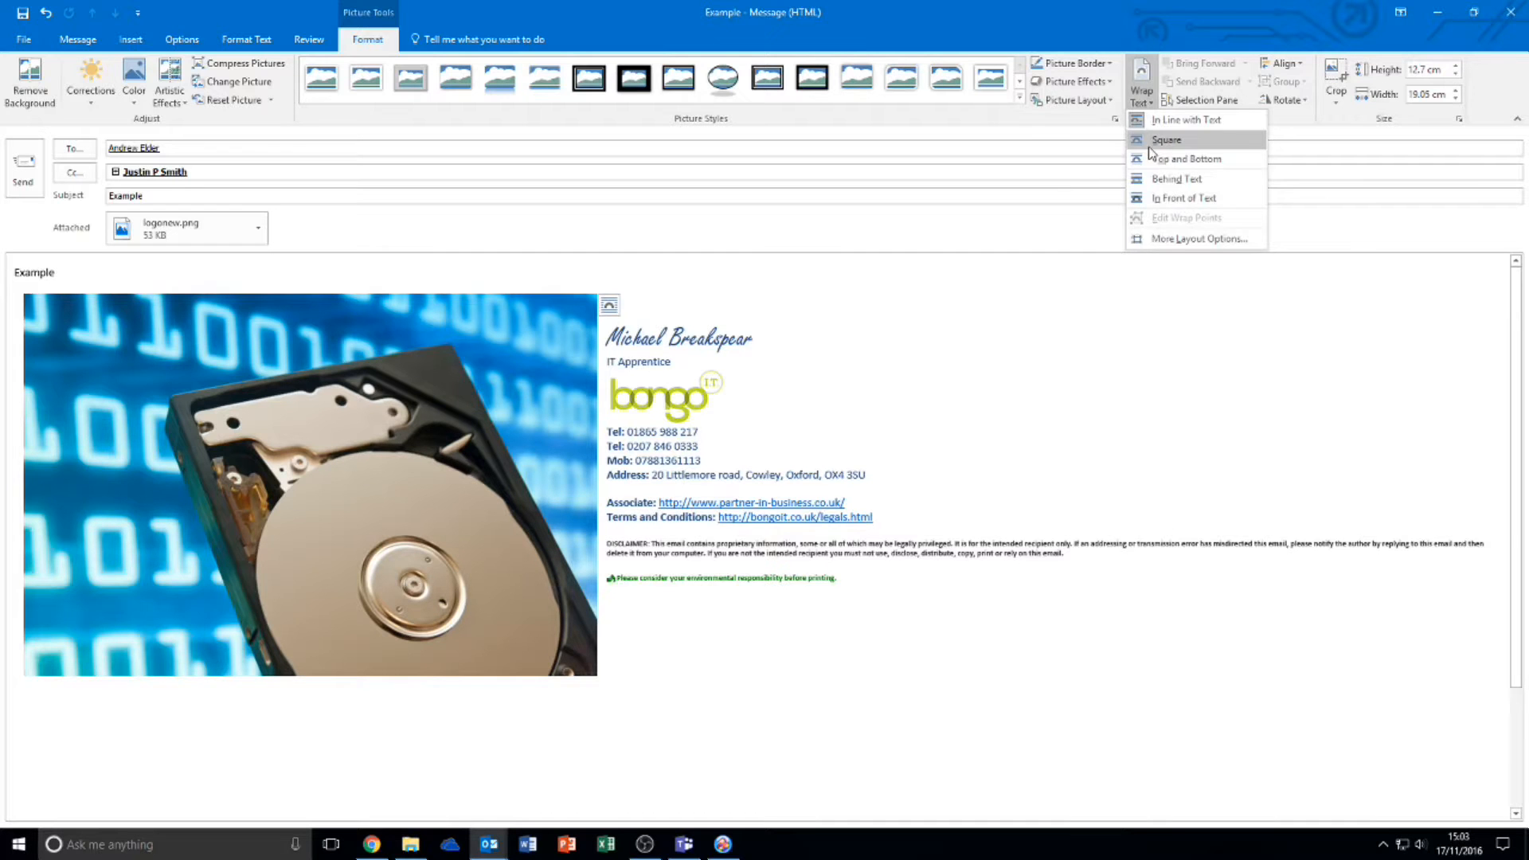
click(1149, 143)
mouse_move(596, 421)
mouse_down()
mouse_move(588, 492)
mouse_move(1103, 422)
mouse_move(595, 414)
mouse_move(239, 446)
mouse_up()
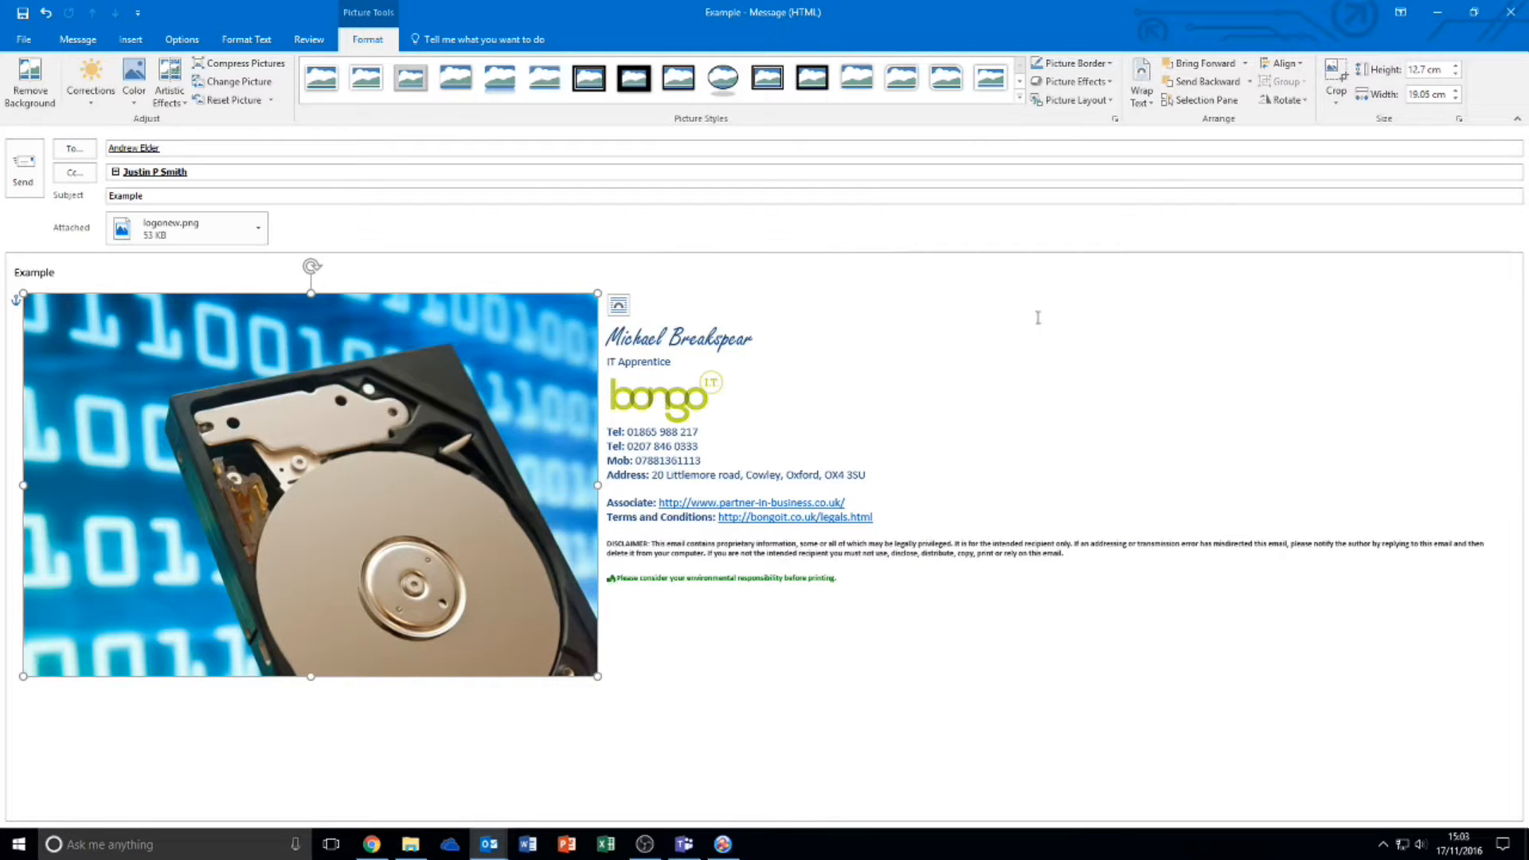
mouse_move(375, 398)
mouse_down()
mouse_move(350, 506)
mouse_move(973, 442)
mouse_move(973, 416)
mouse_move(900, 479)
mouse_up()
mouse_move(1171, 474)
mouse_down()
mouse_move(1145, 380)
mouse_move(1123, 399)
mouse_move(359, 390)
mouse_move(363, 431)
mouse_up()
Set the picture's text wrapping to Top and Bottom and move it between the job title and the logo in the signature
click(1142, 94)
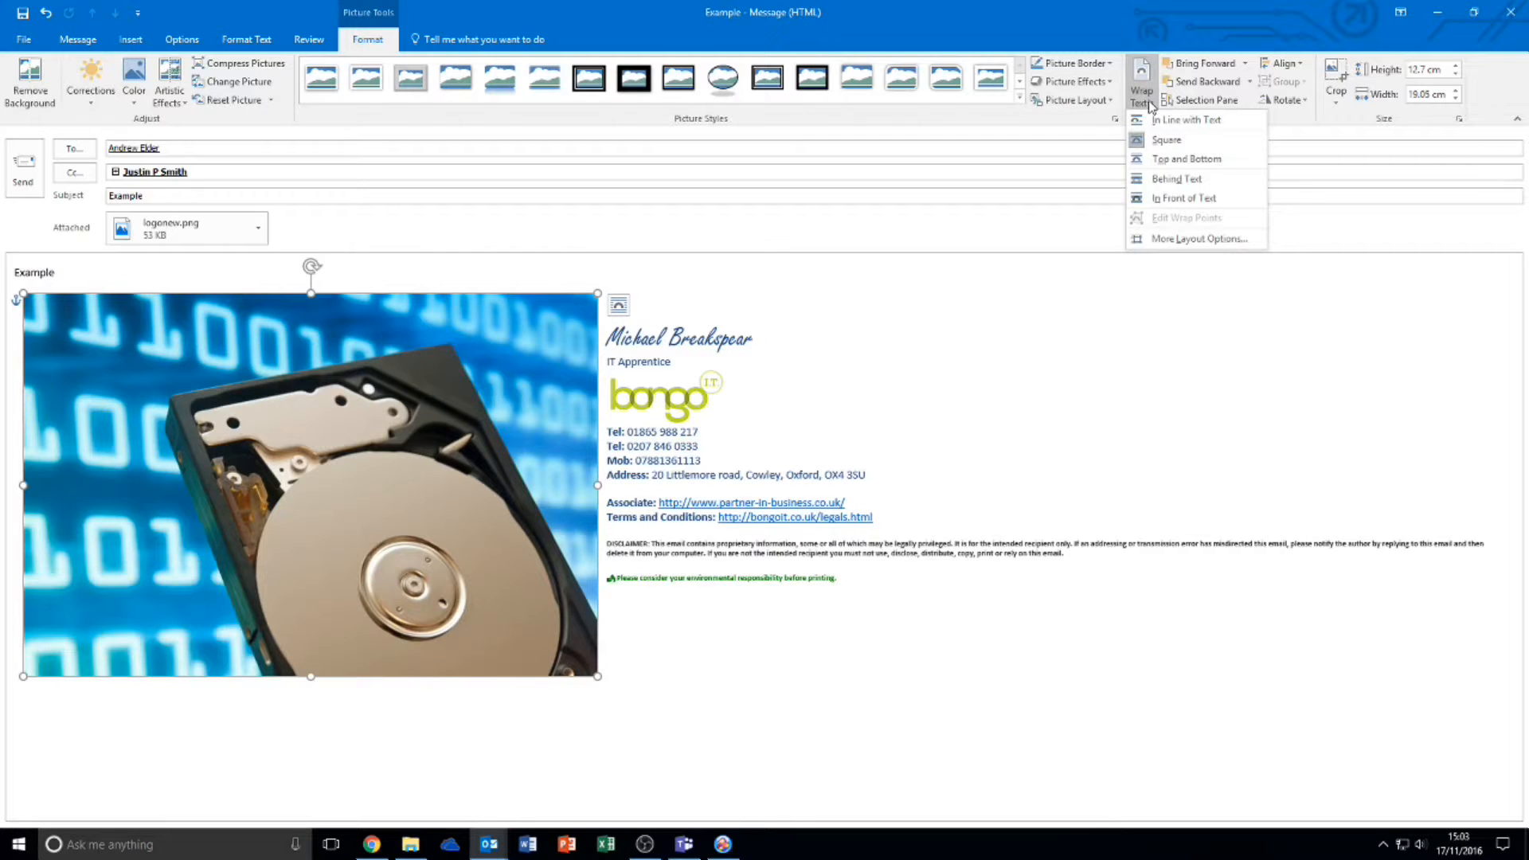
click(1180, 160)
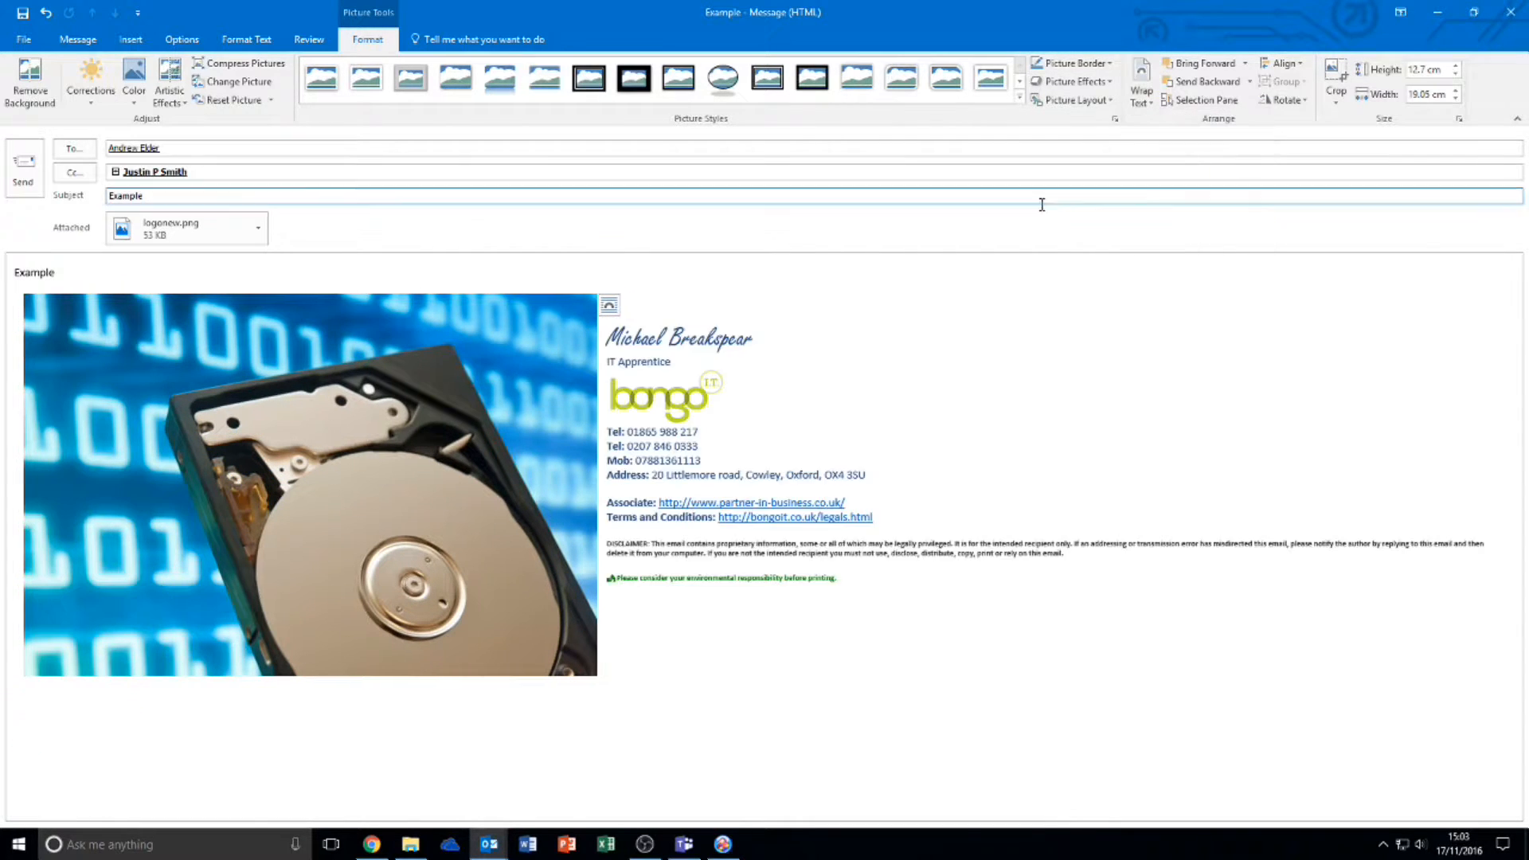
drag(396, 384, 402, 504)
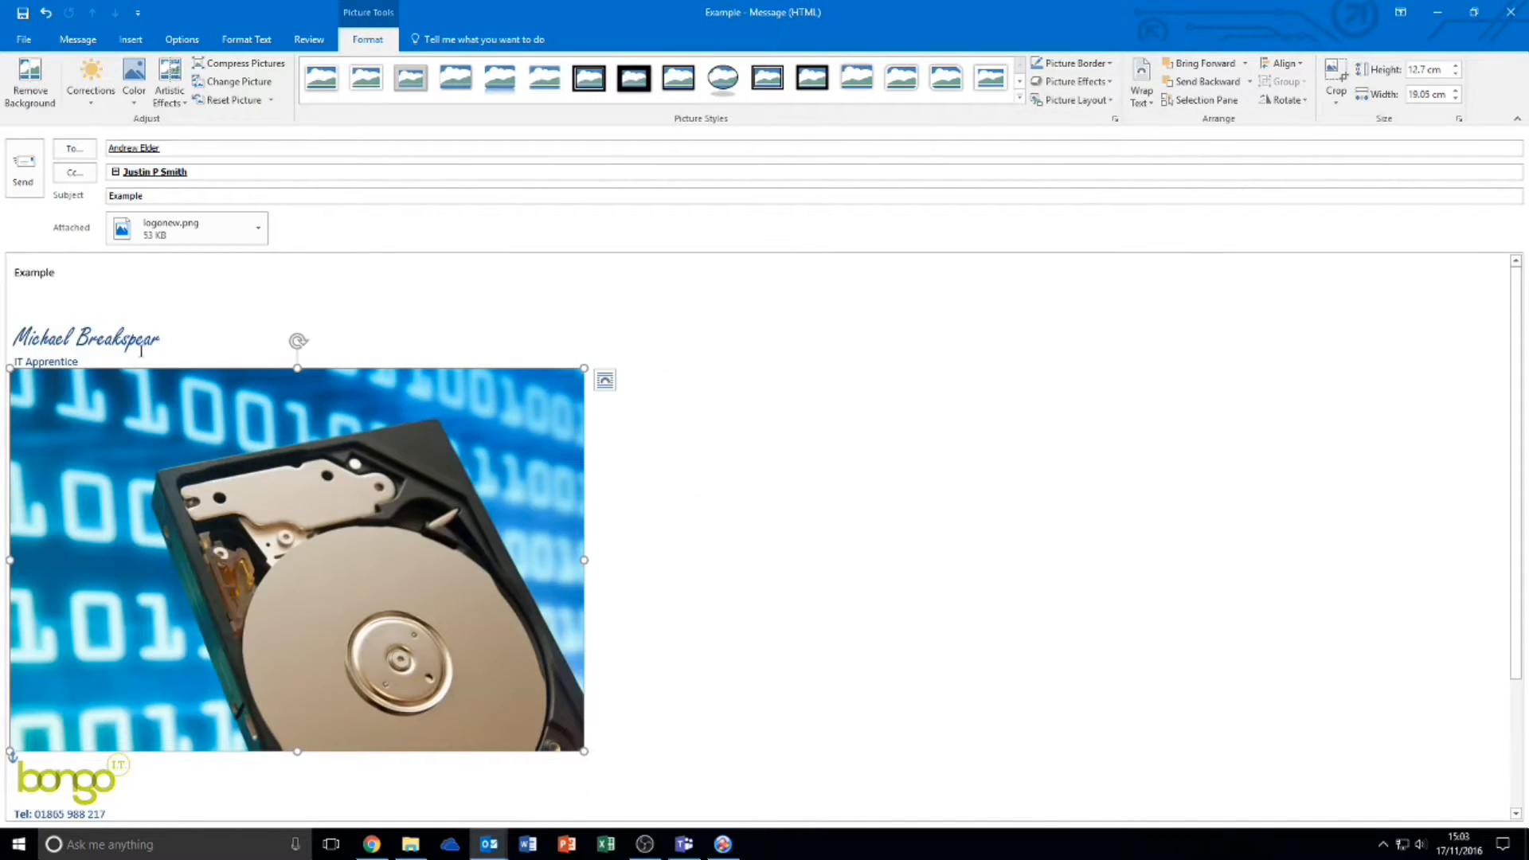
scroll(146, 358, down, 2)
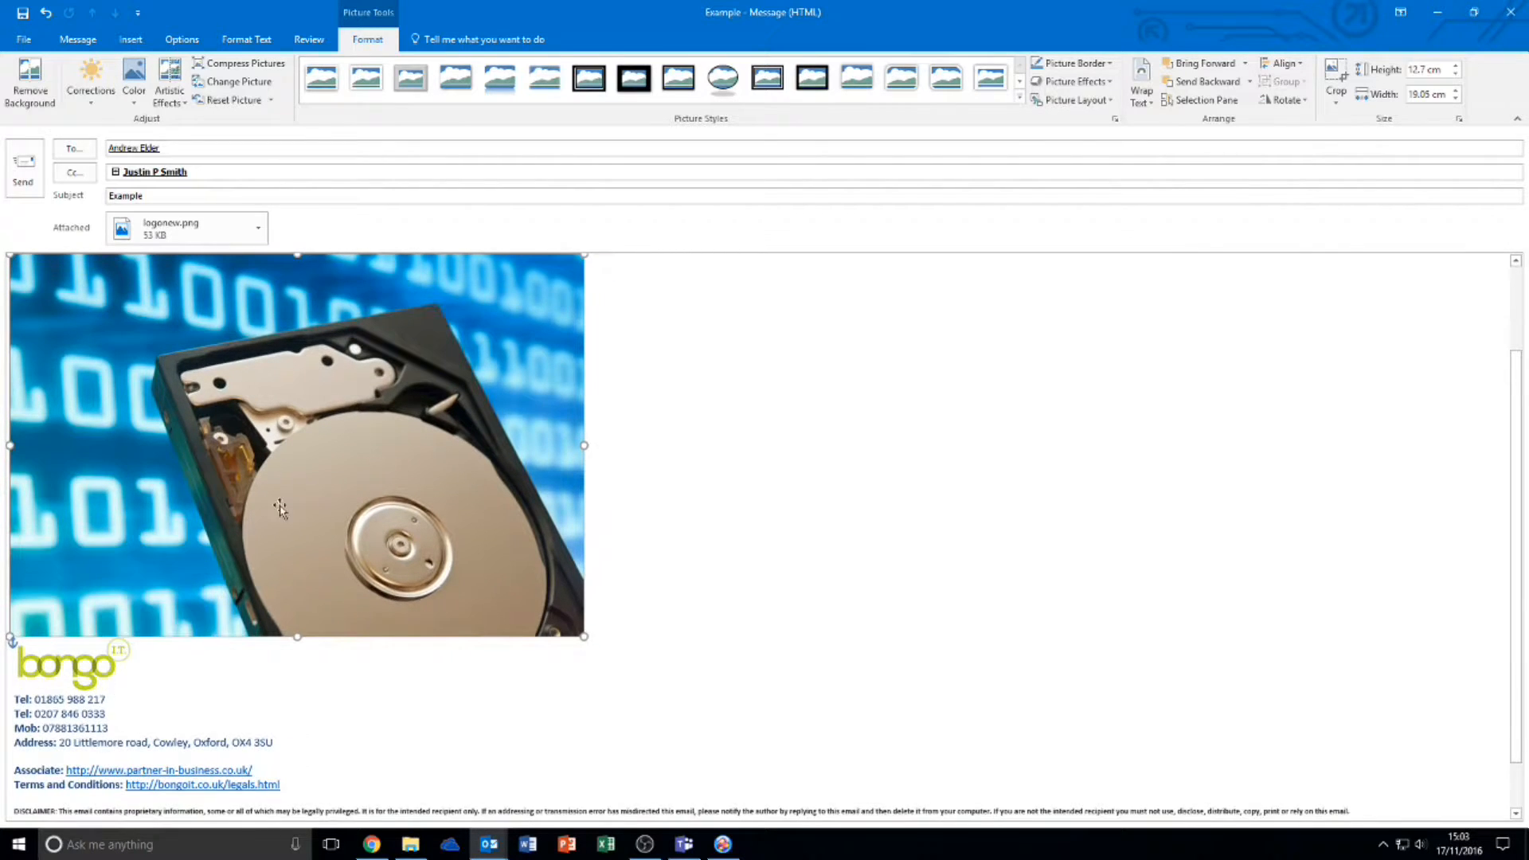
scroll(280, 509, up, 2)
Set the picture's text wrapping to Behind Text, move it up behind Example, and try selecting the signature content over it
click(1142, 89)
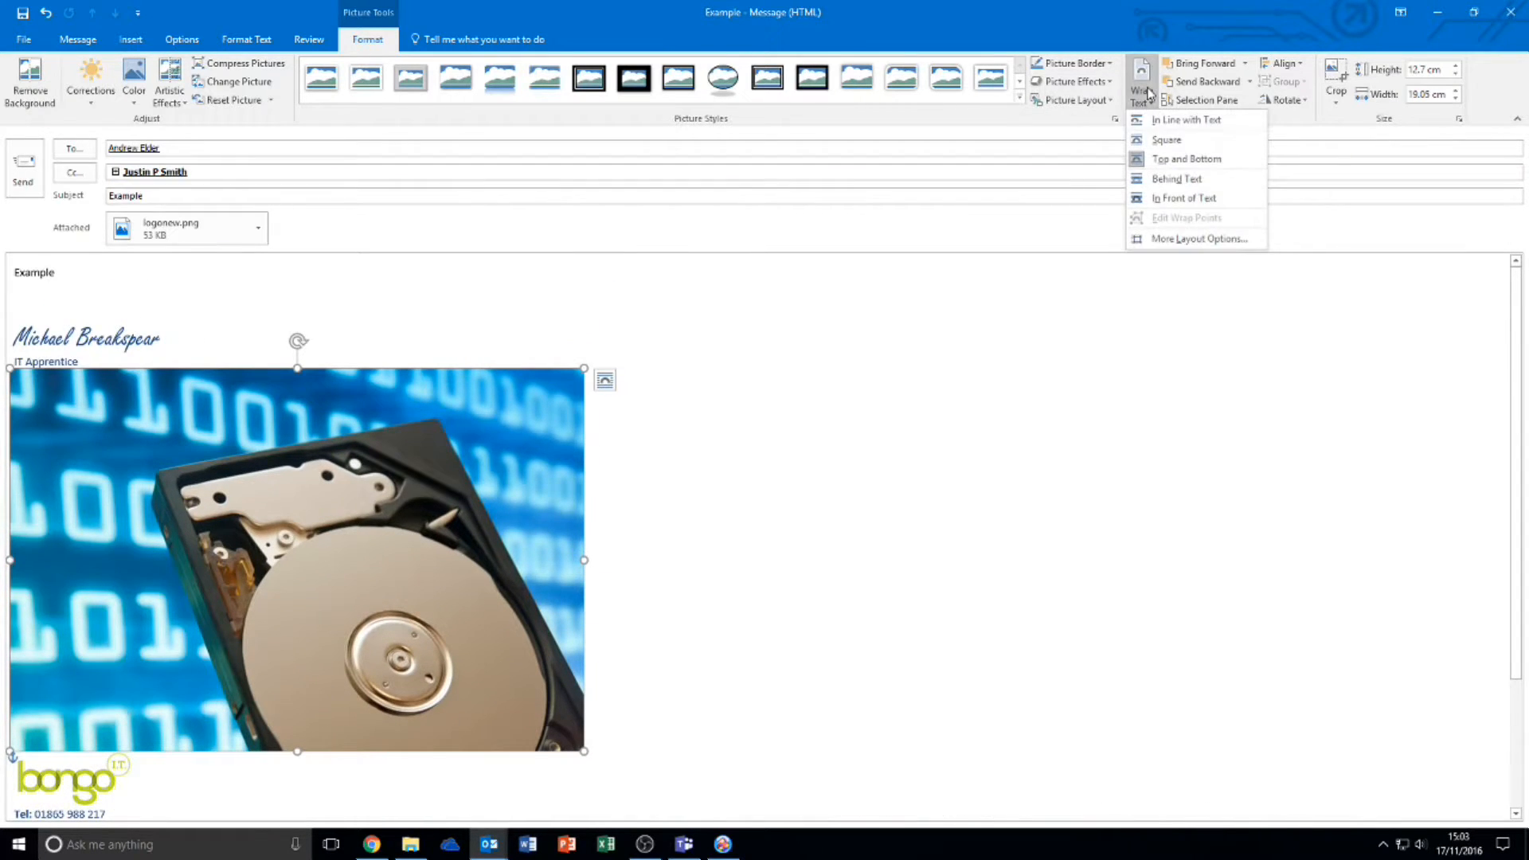
click(1169, 180)
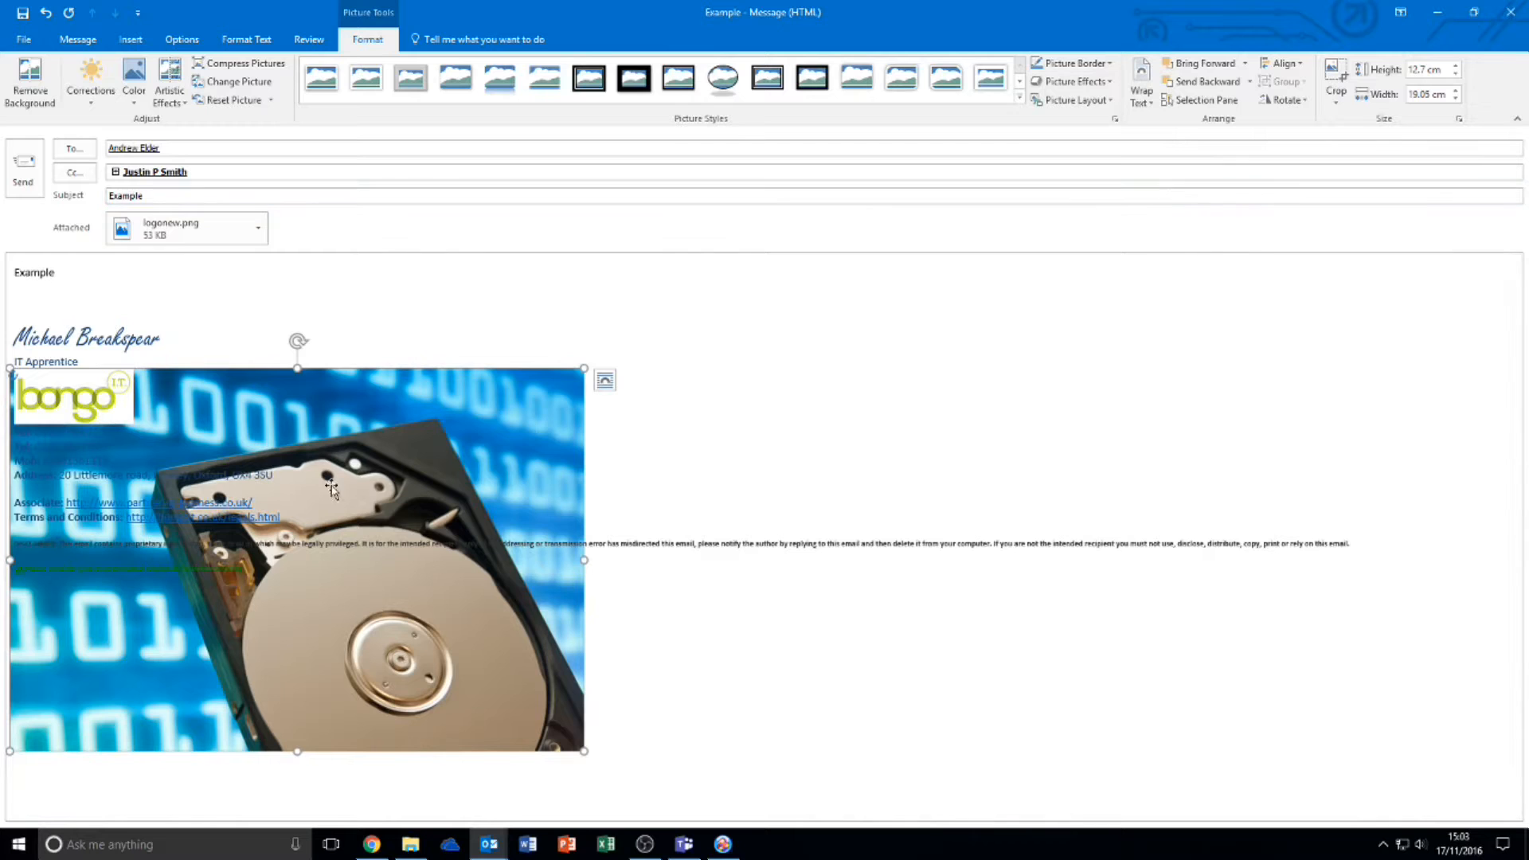
mouse_move(362, 442)
mouse_down()
mouse_move(360, 371)
mouse_move(393, 319)
mouse_up()
click(122, 434)
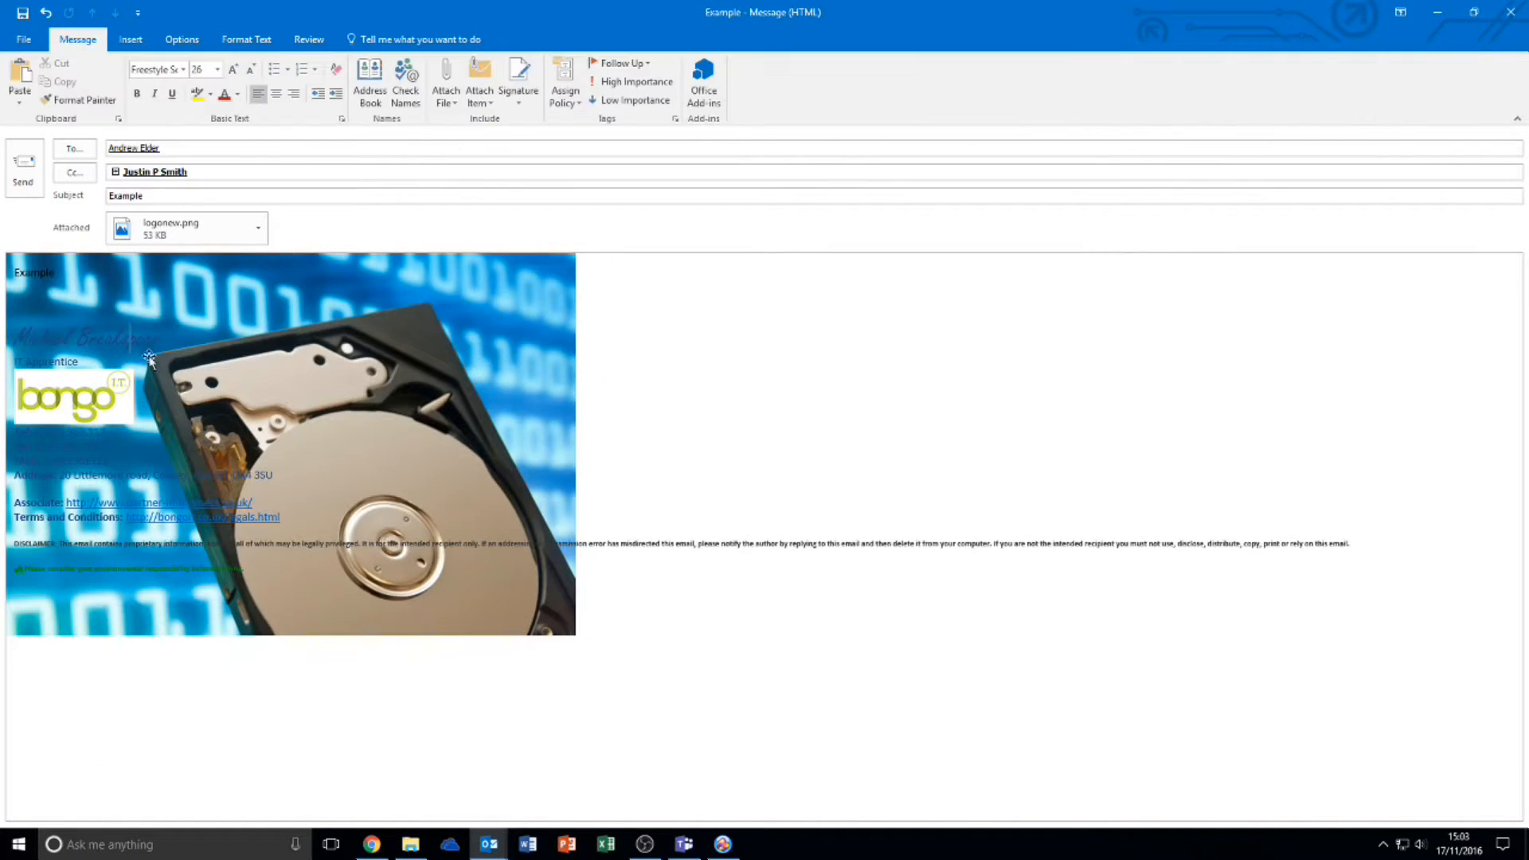
click(74, 407)
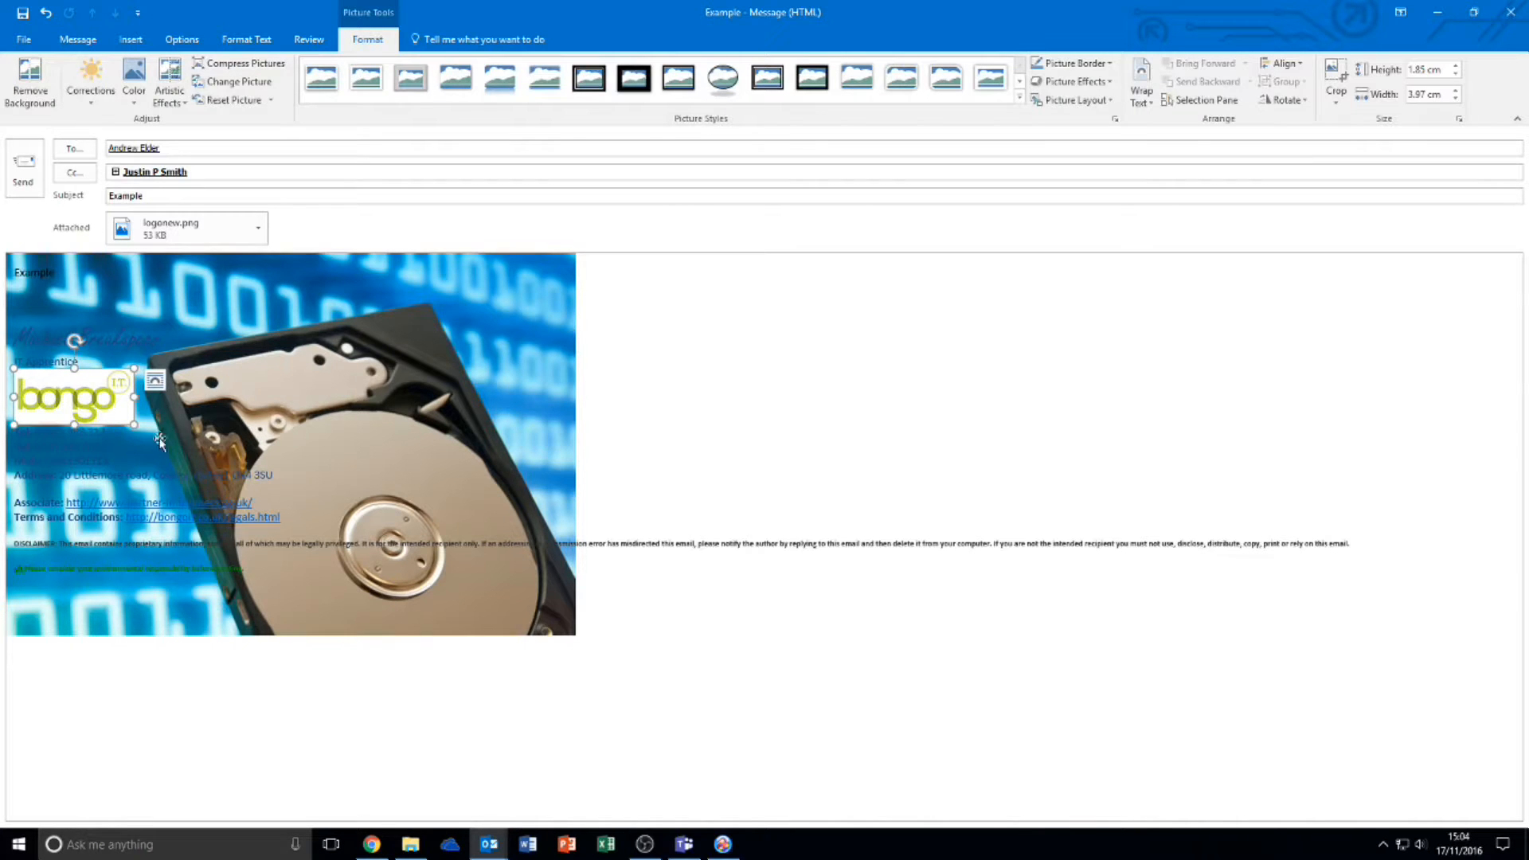
click(287, 438)
mouse_move(279, 478)
mouse_down()
mouse_move(111, 461)
mouse_move(16, 430)
mouse_up()
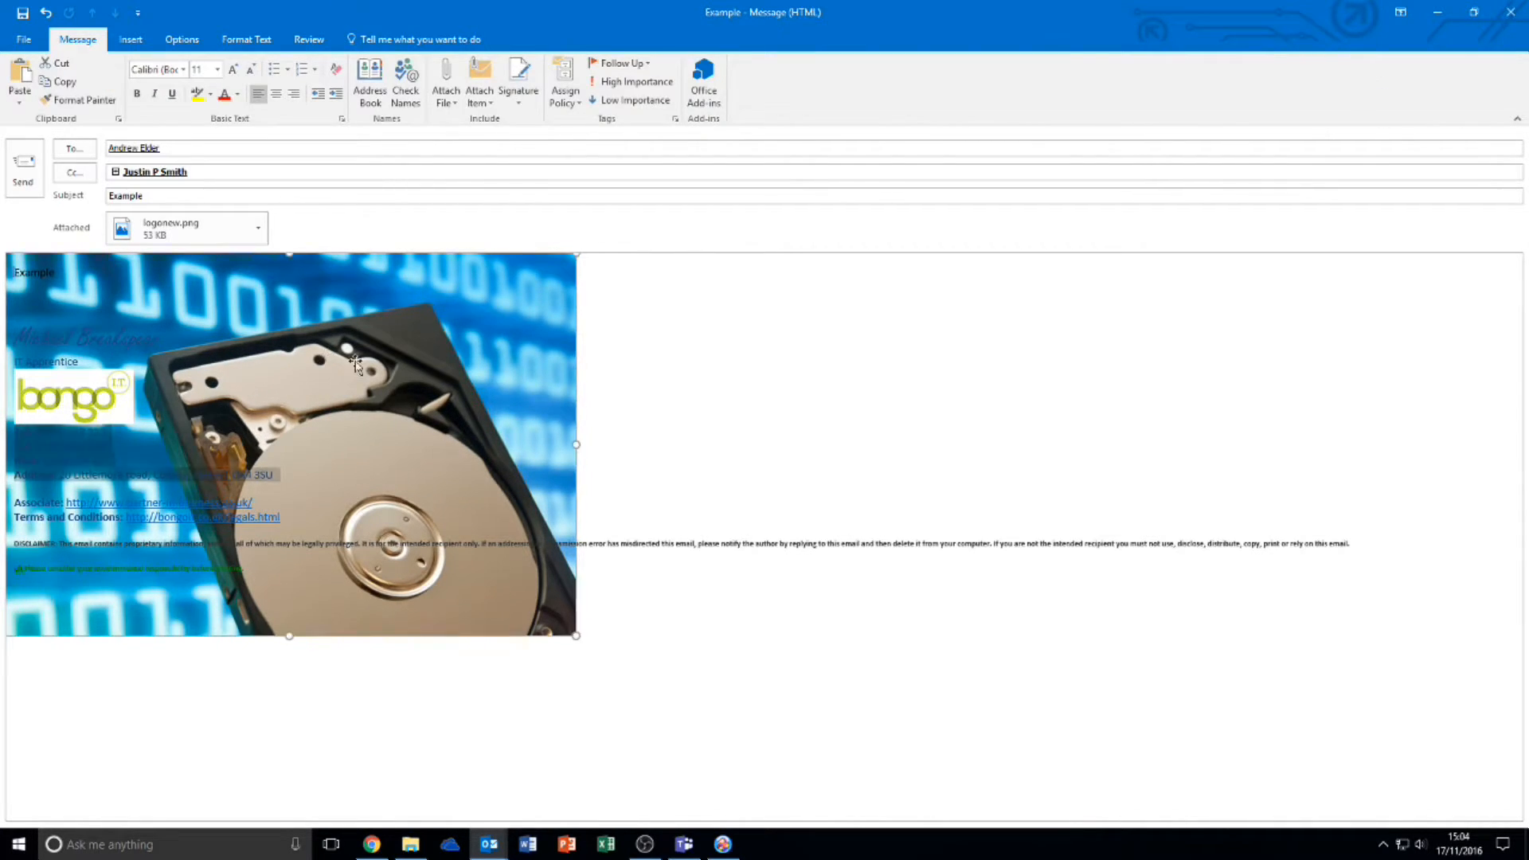
Set the hard-disk picture's text wrapping to In Front of Text and move it slightly down over the signature
click(327, 358)
click(1140, 91)
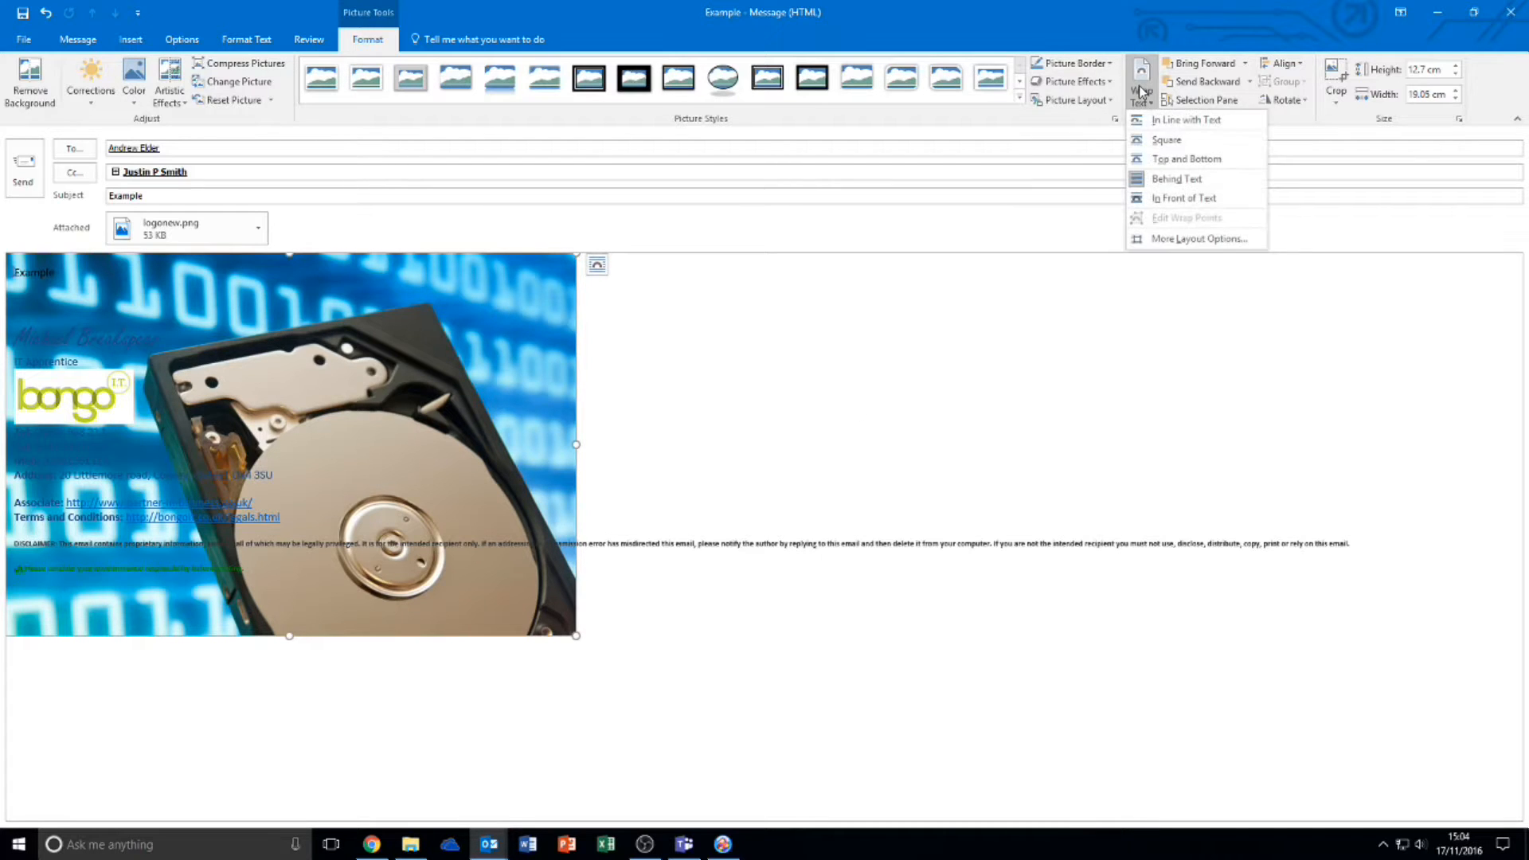
click(1005, 210)
click(398, 390)
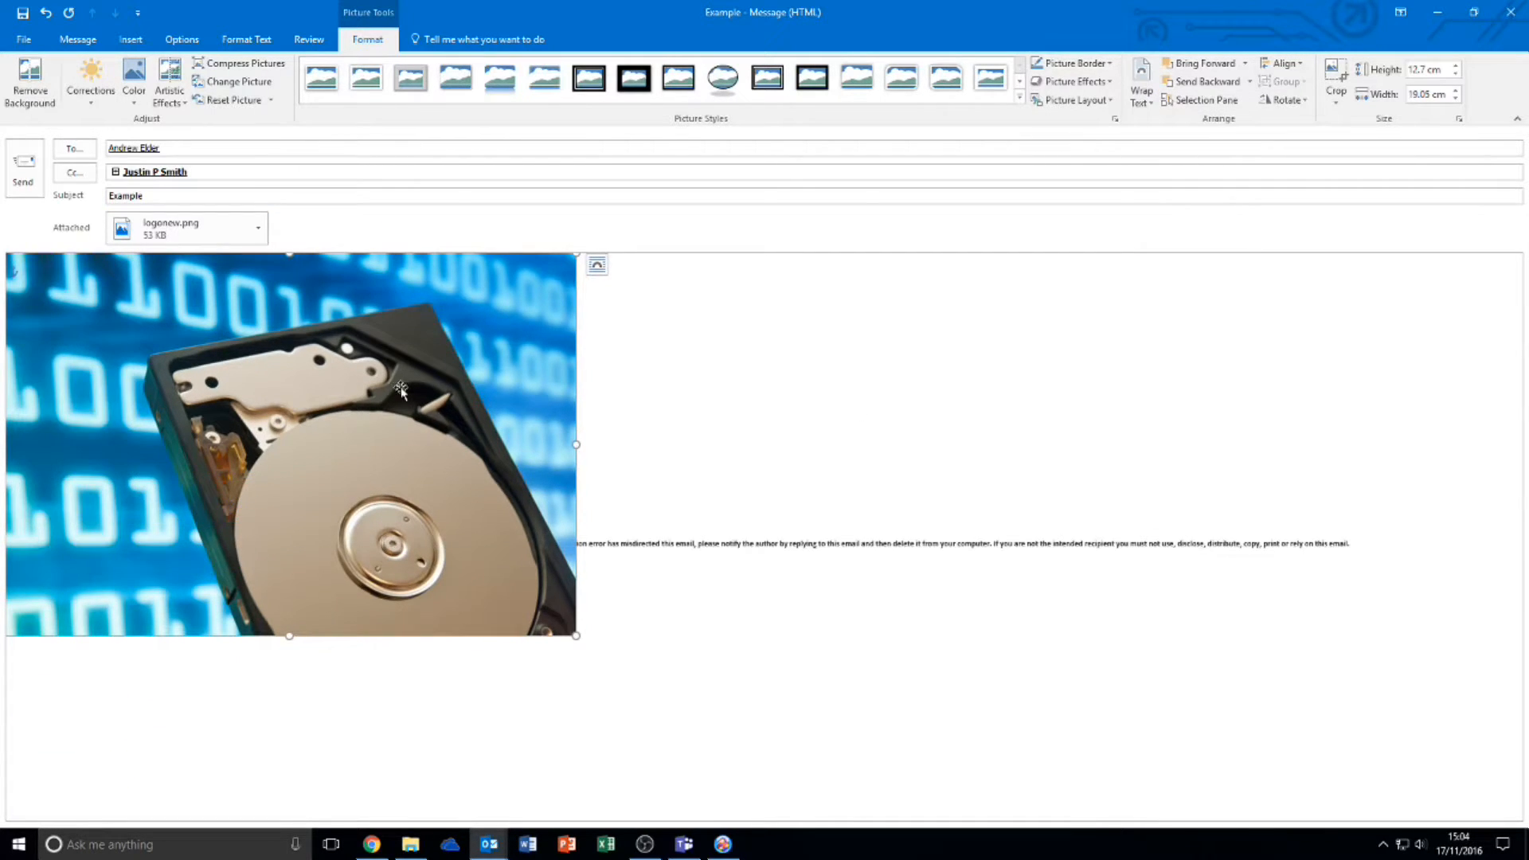
mouse_move(398, 390)
mouse_down()
mouse_move(514, 504)
mouse_move(386, 430)
mouse_move(335, 427)
mouse_up()
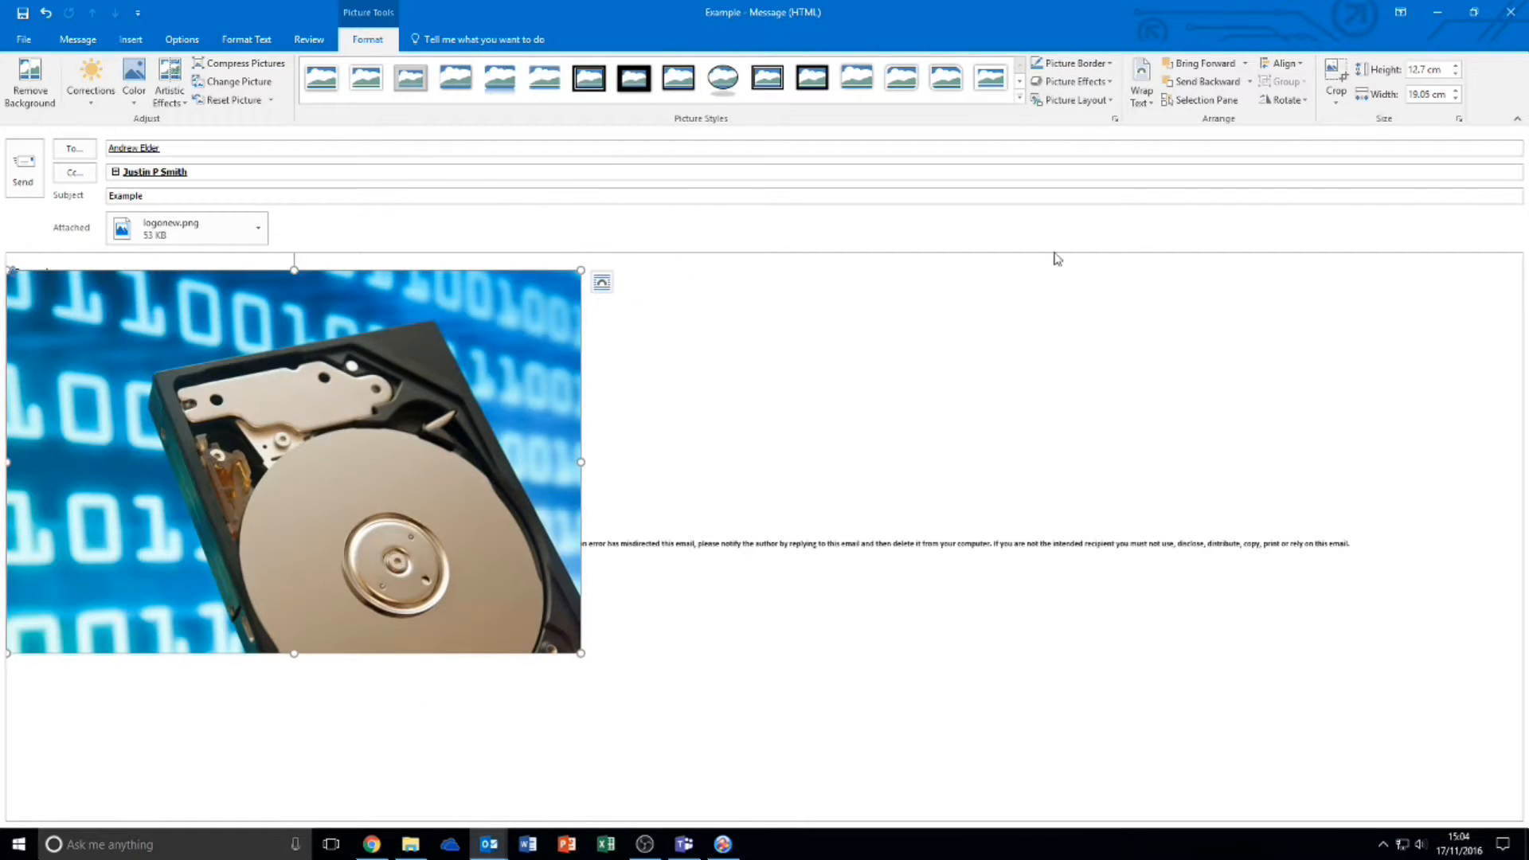
Examine the picture's Position, Text Wrapping and Size settings in the Layout dialog, and close it without changes
click(1143, 84)
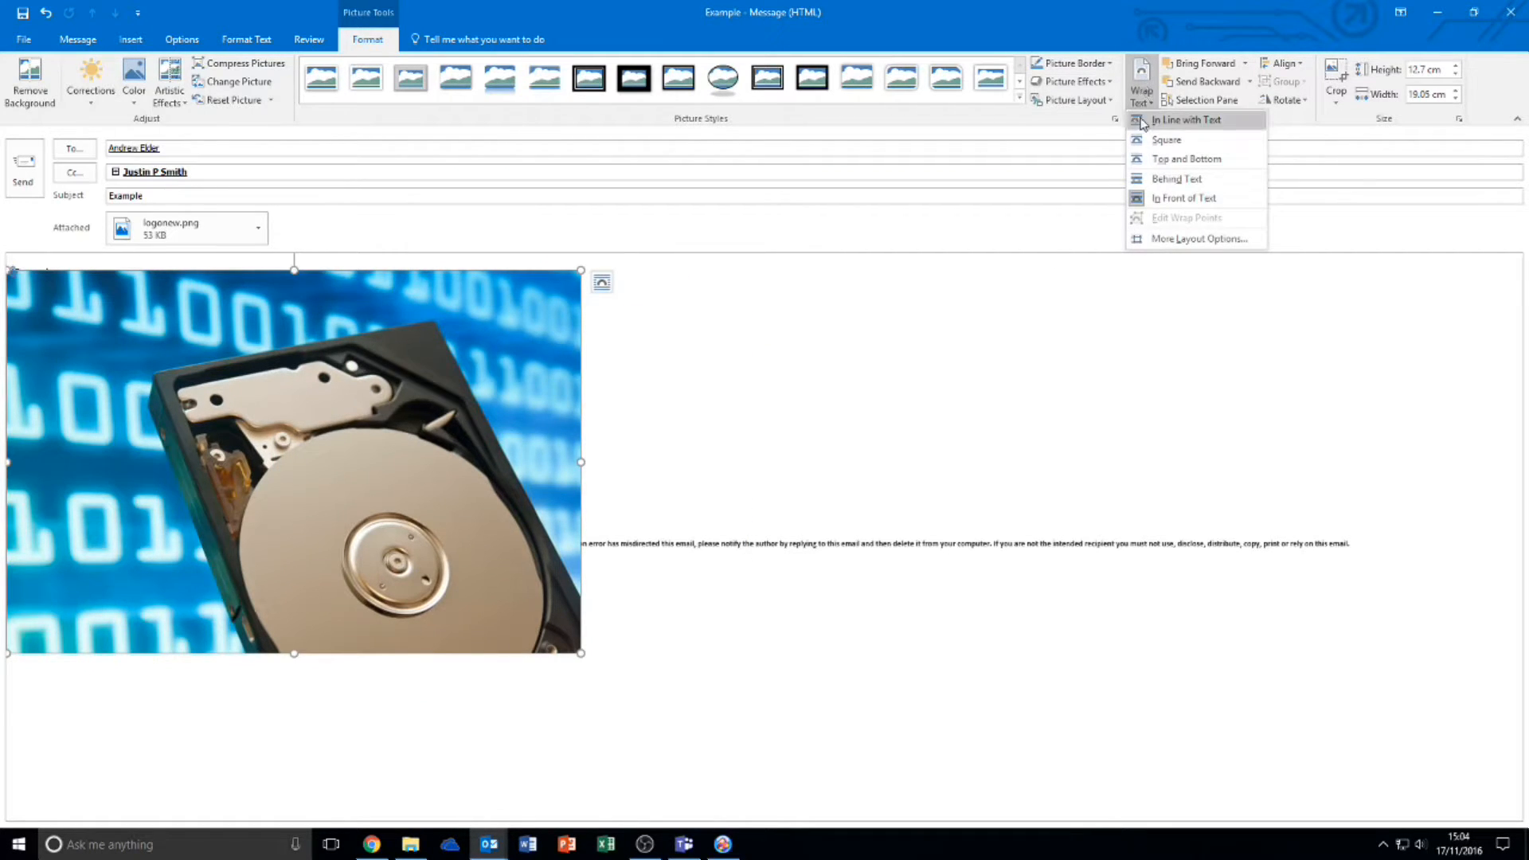
click(1151, 239)
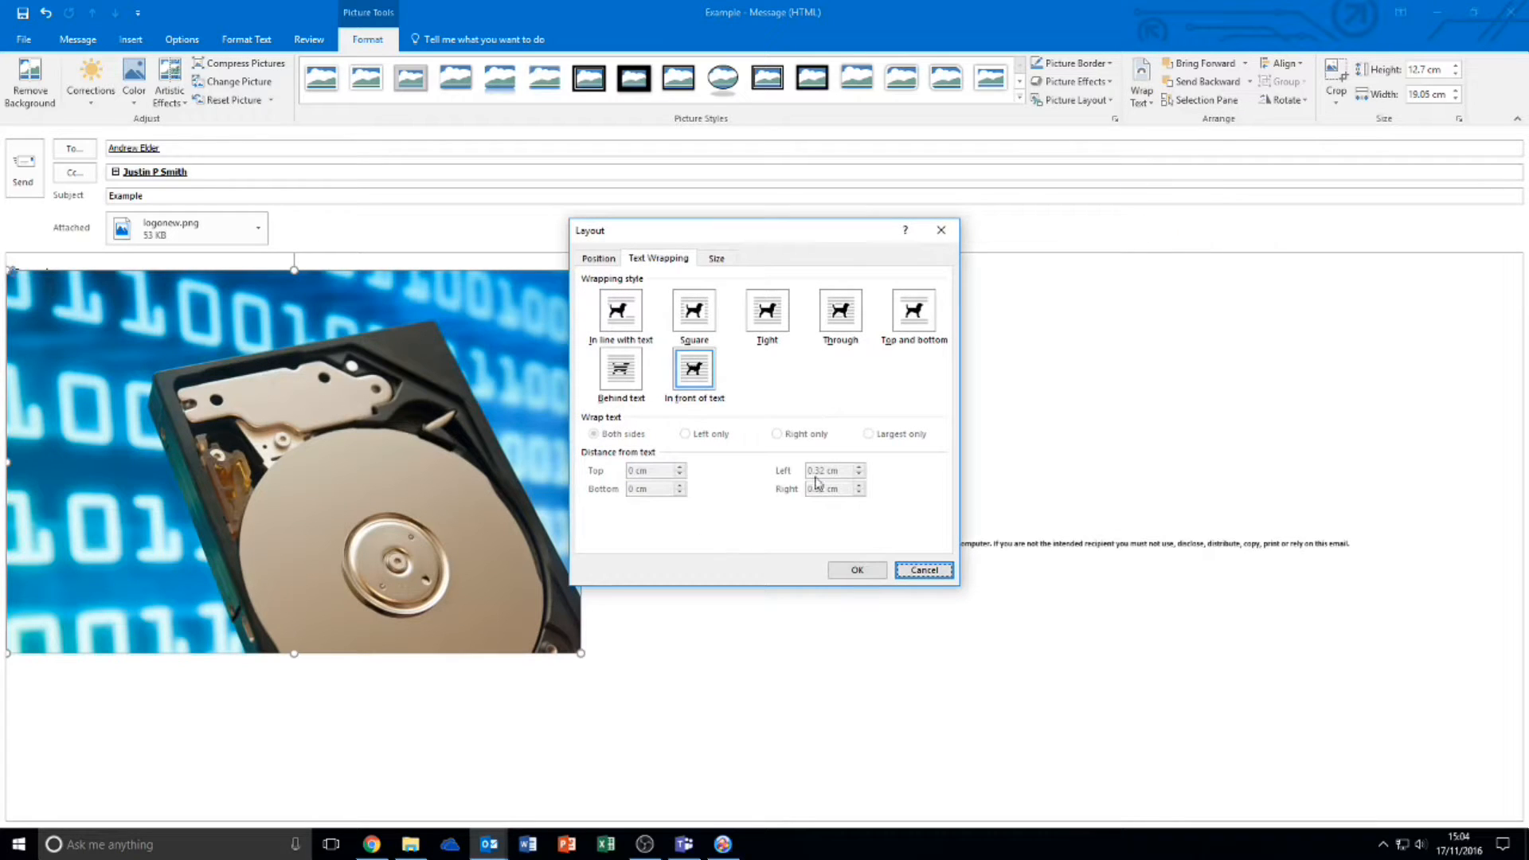
click(597, 259)
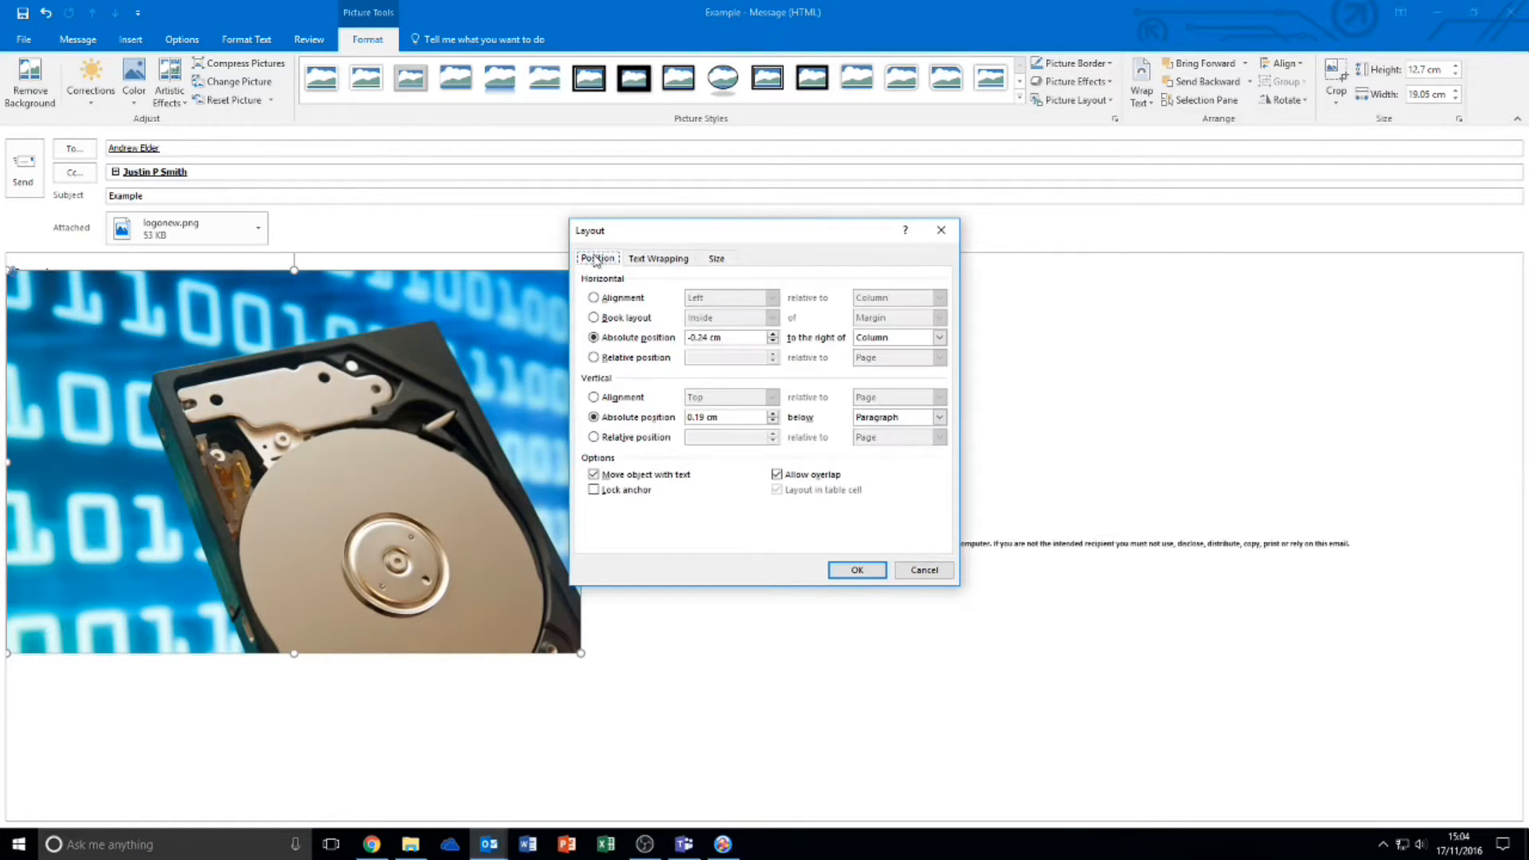
click(658, 259)
click(716, 259)
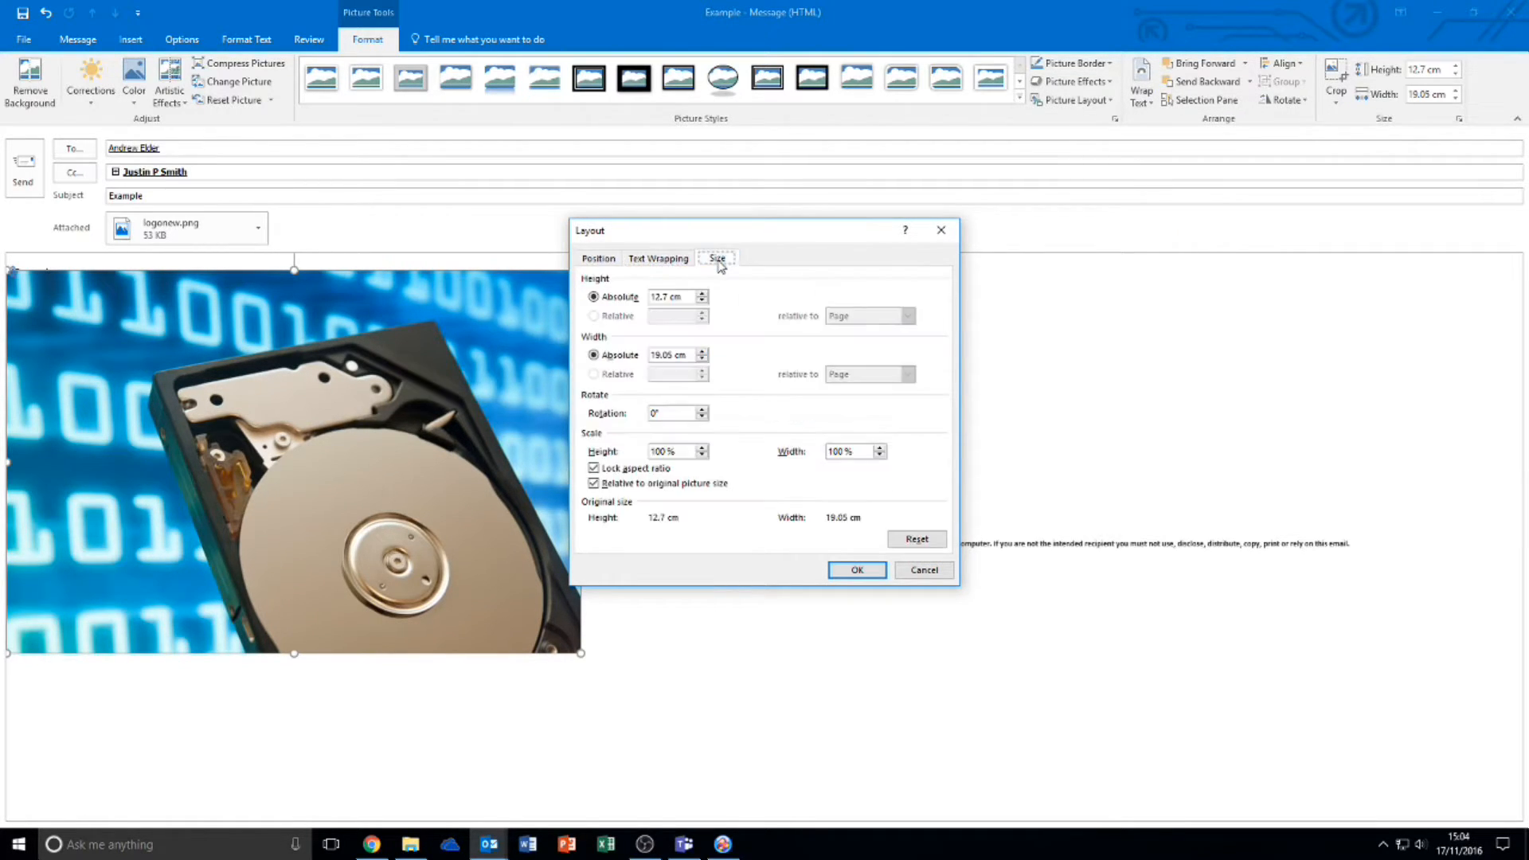
click(659, 259)
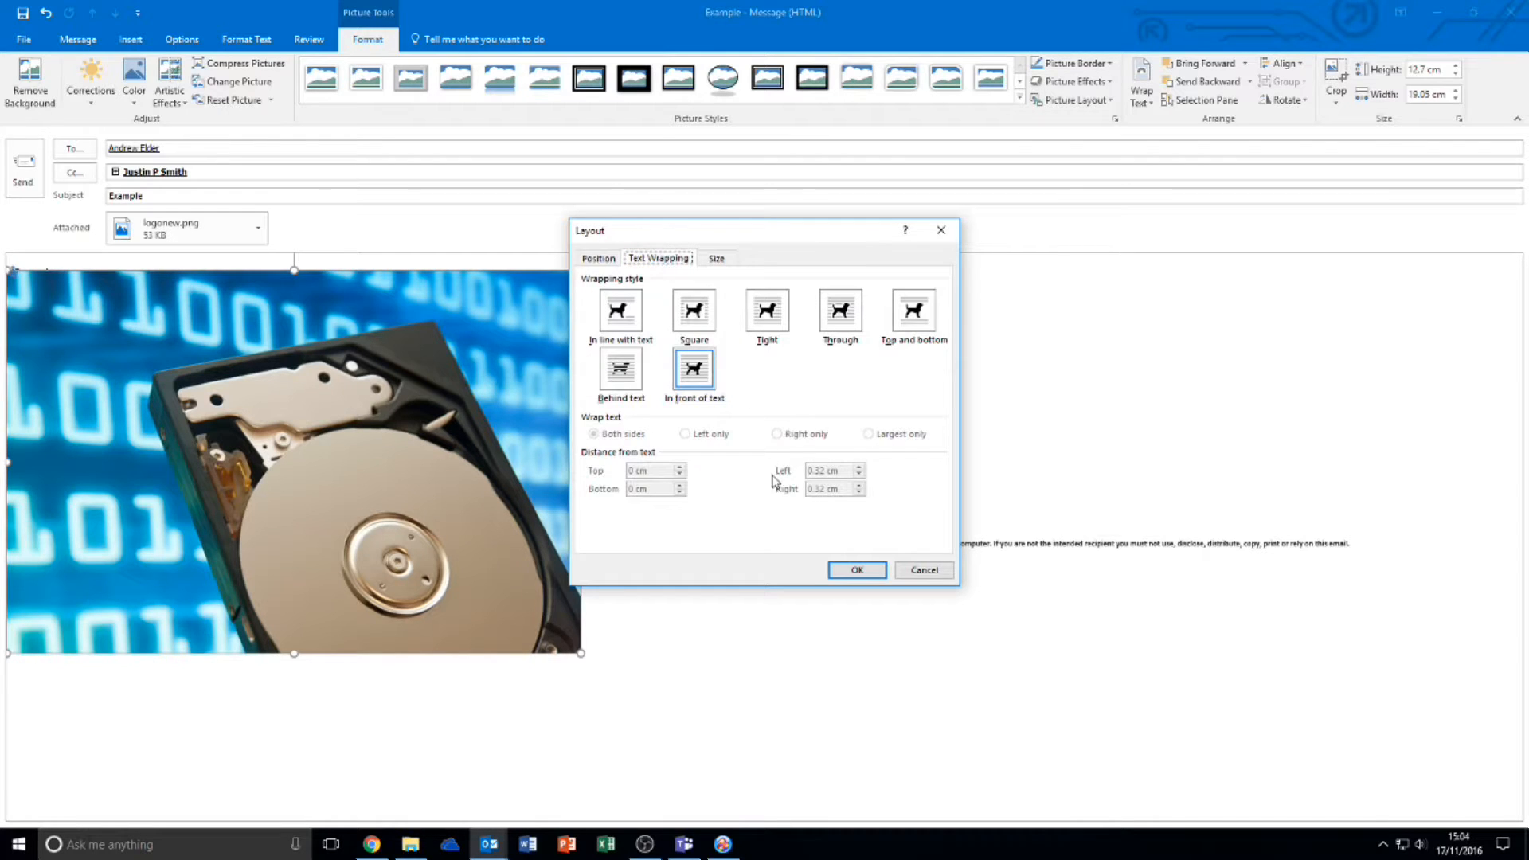
click(857, 570)
Set the hard-disk picture's text wrapping back to In Line with Text
click(1141, 88)
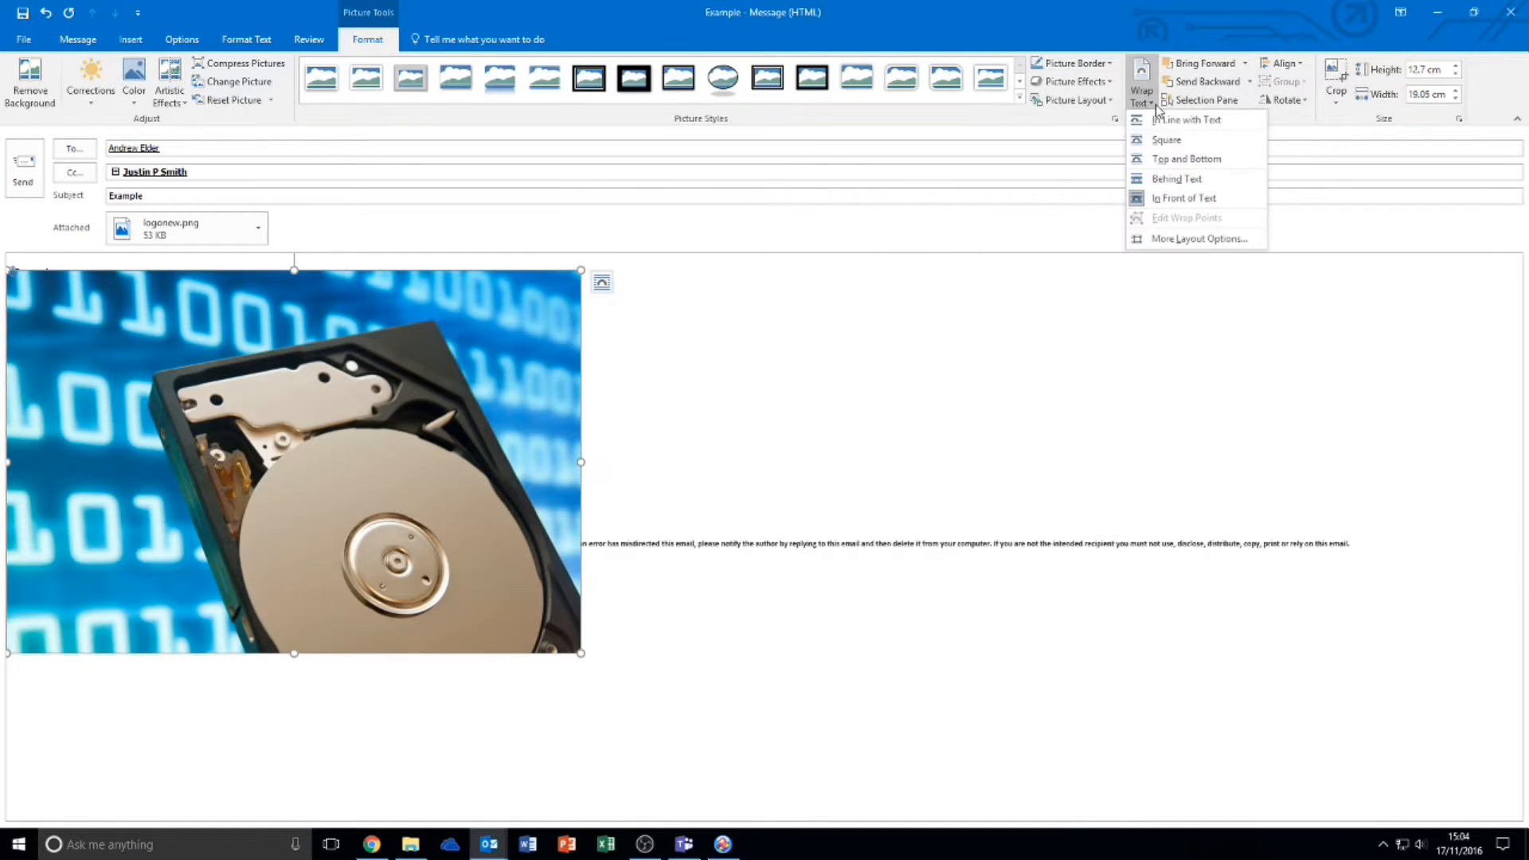
click(979, 225)
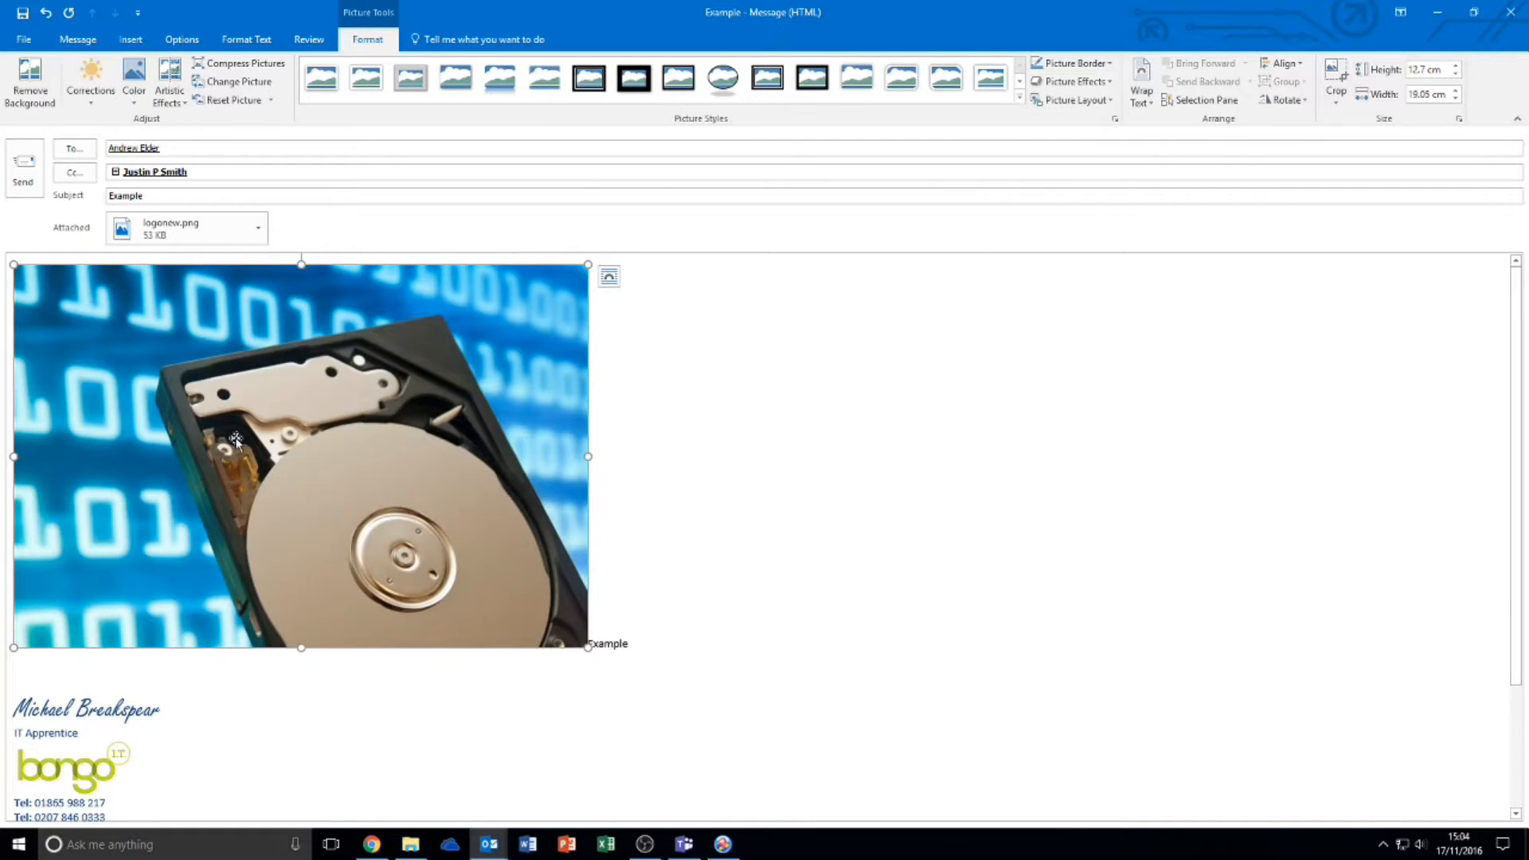
click(717, 375)
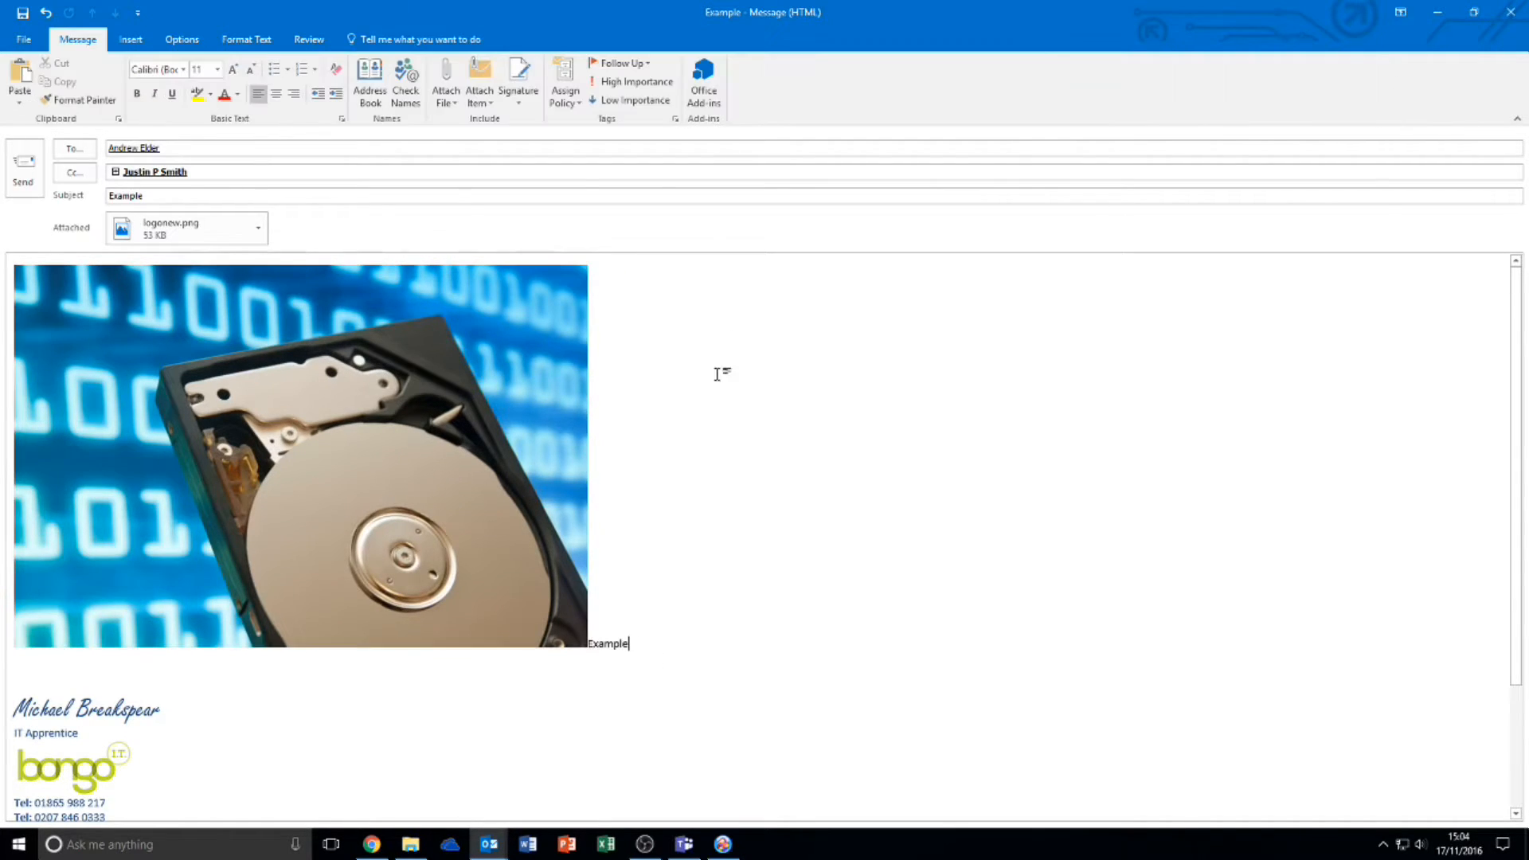
Shrink the hard-disk picture to about 2.38 cm high by 3.57 cm wide and place it below Example
click(564, 423)
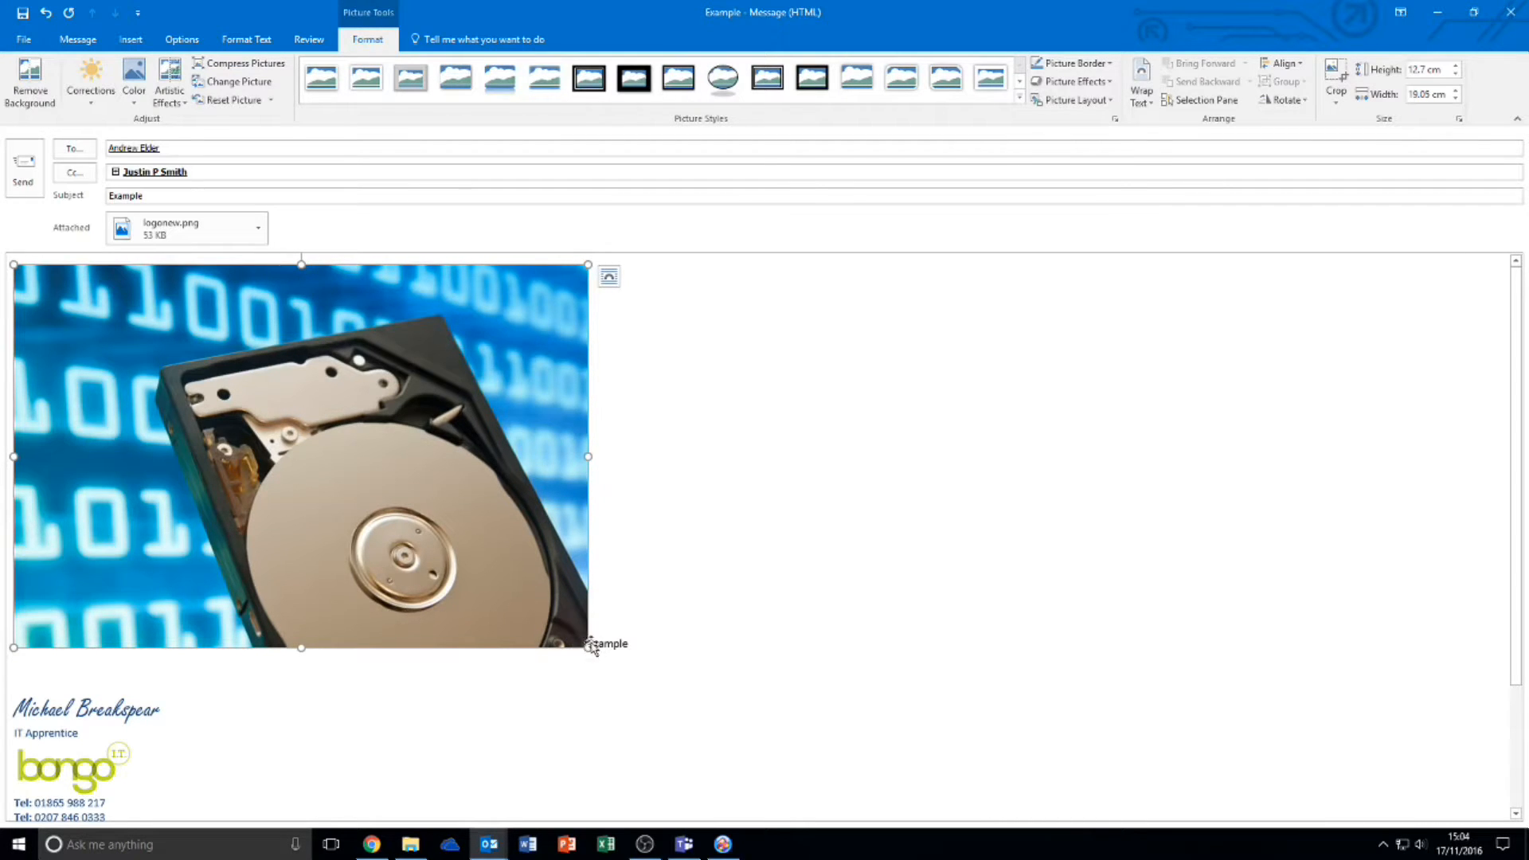
drag(589, 648, 166, 356)
click(134, 363)
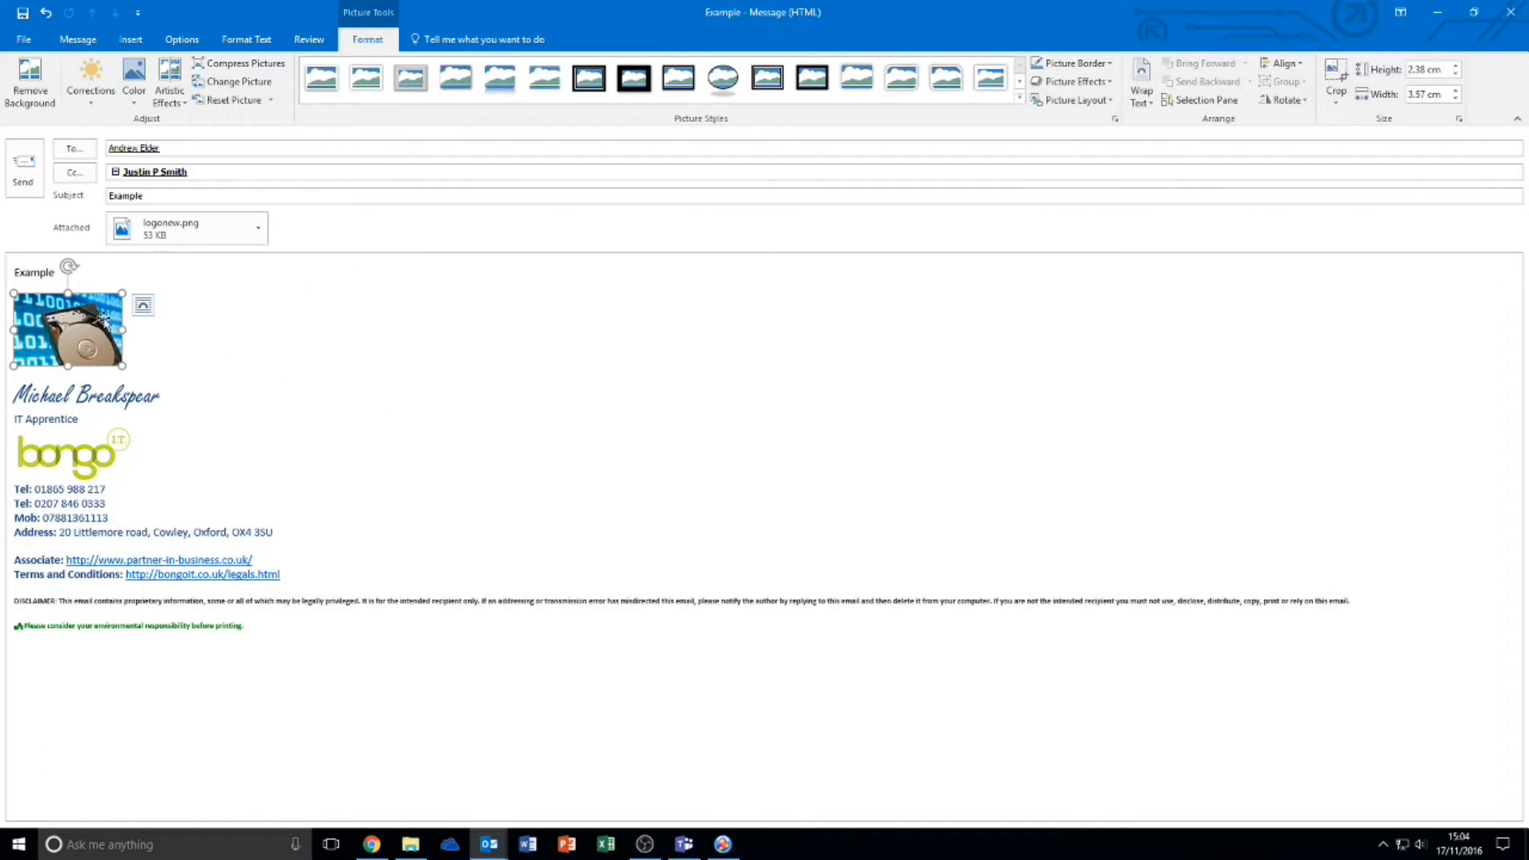
click(223, 356)
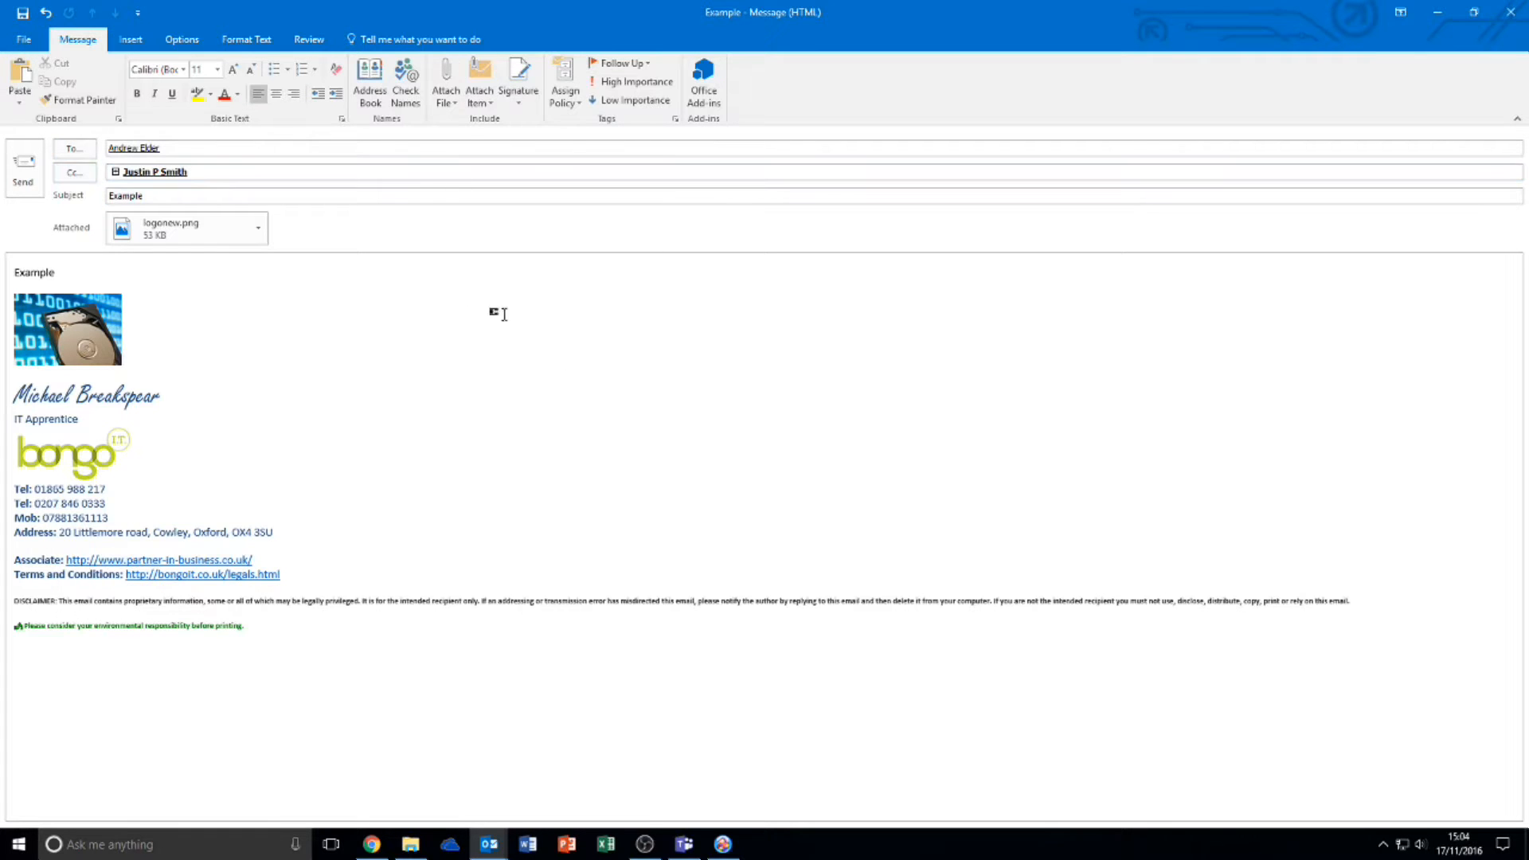
Close the Example message window and open its draft from the Drafts folder
click(1515, 14)
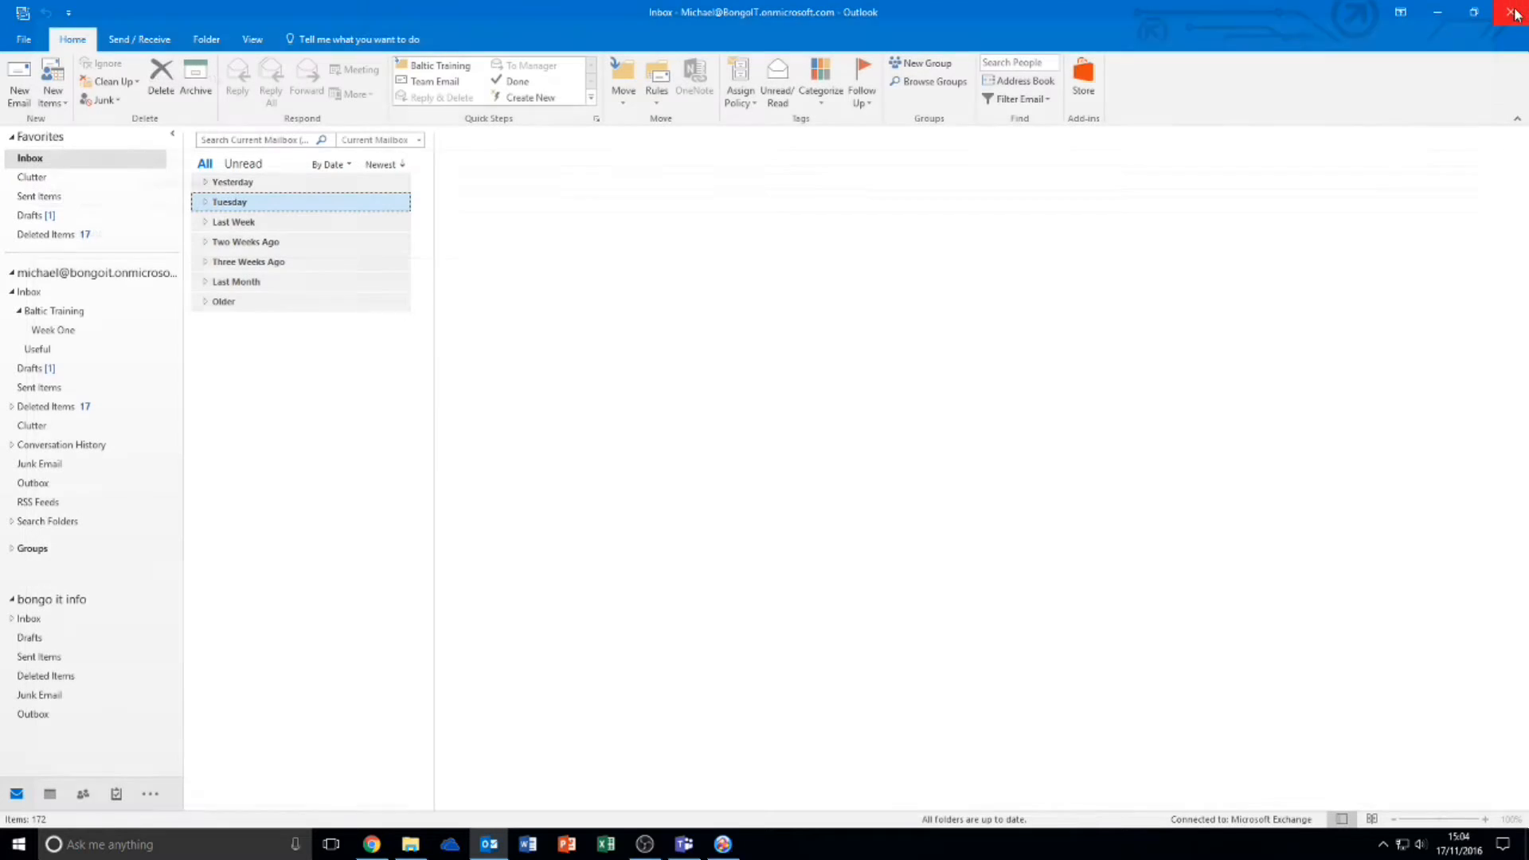
click(50, 219)
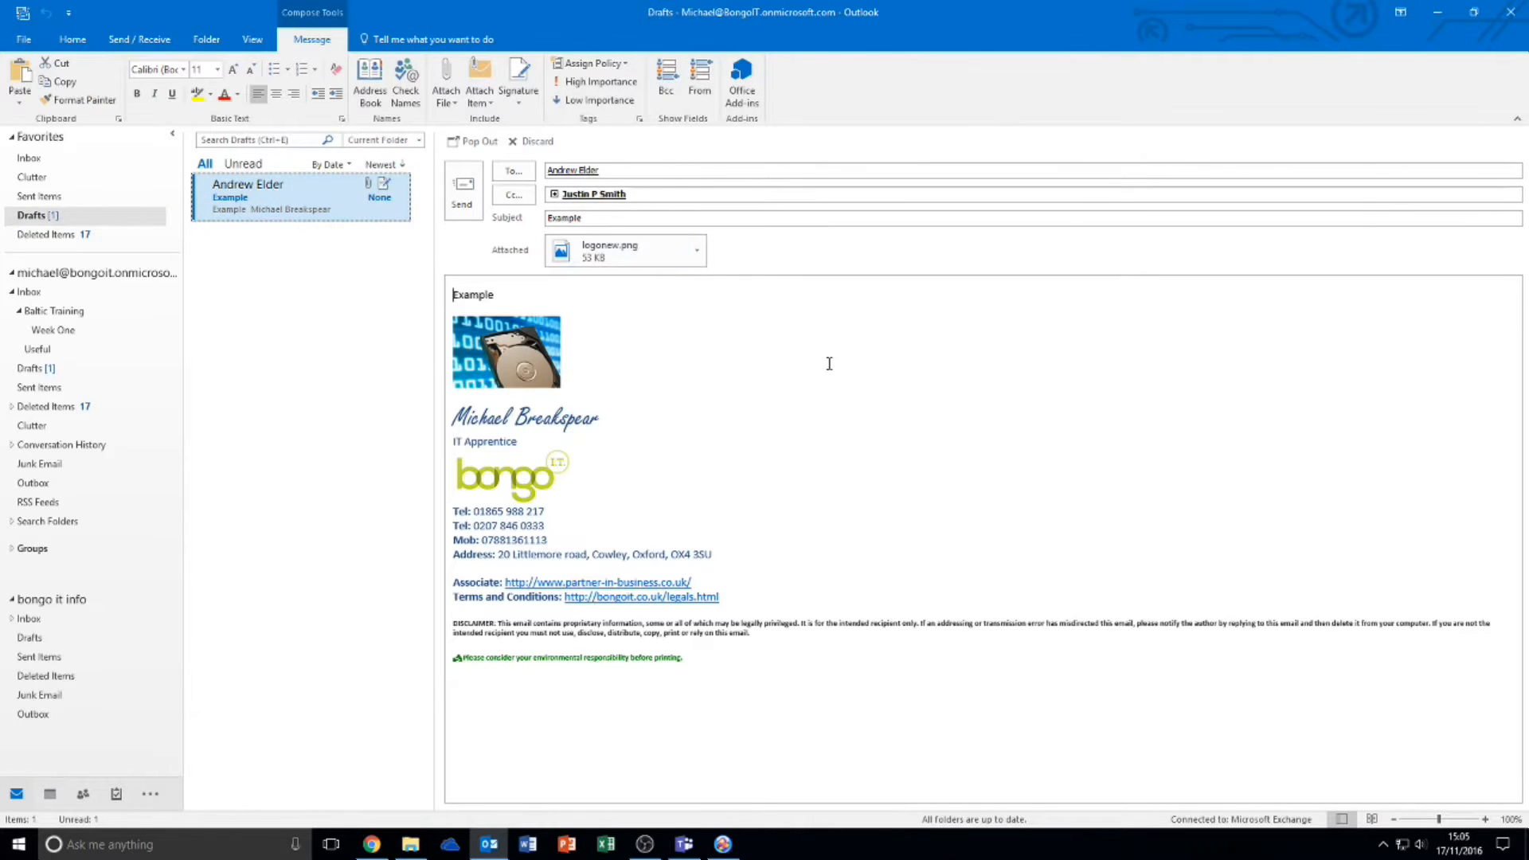
Add the line Edits below Example in the draft's body
click(658, 414)
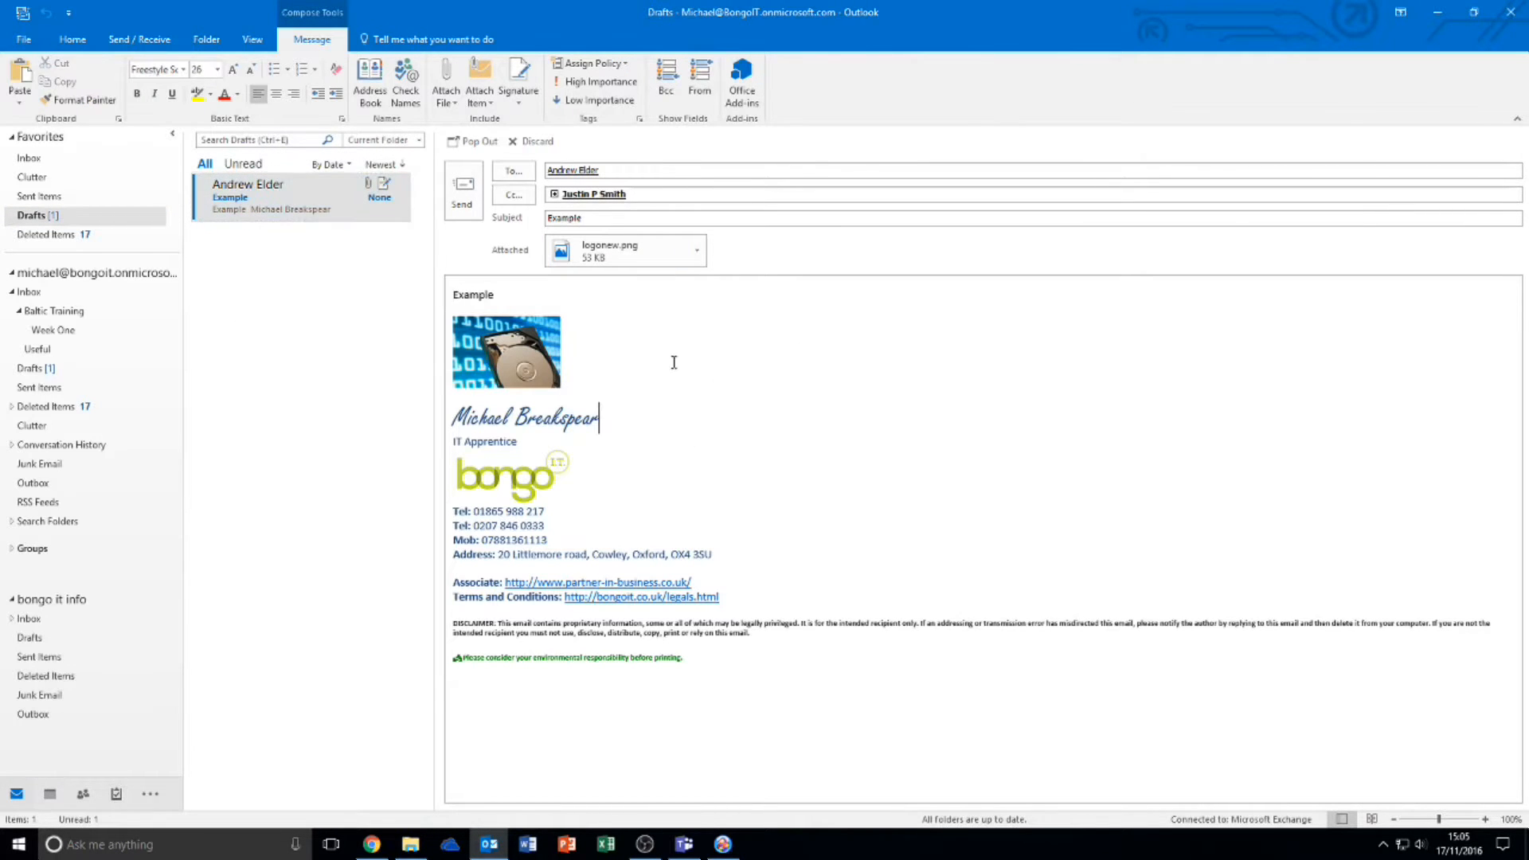
click(654, 304)
text(Edits)
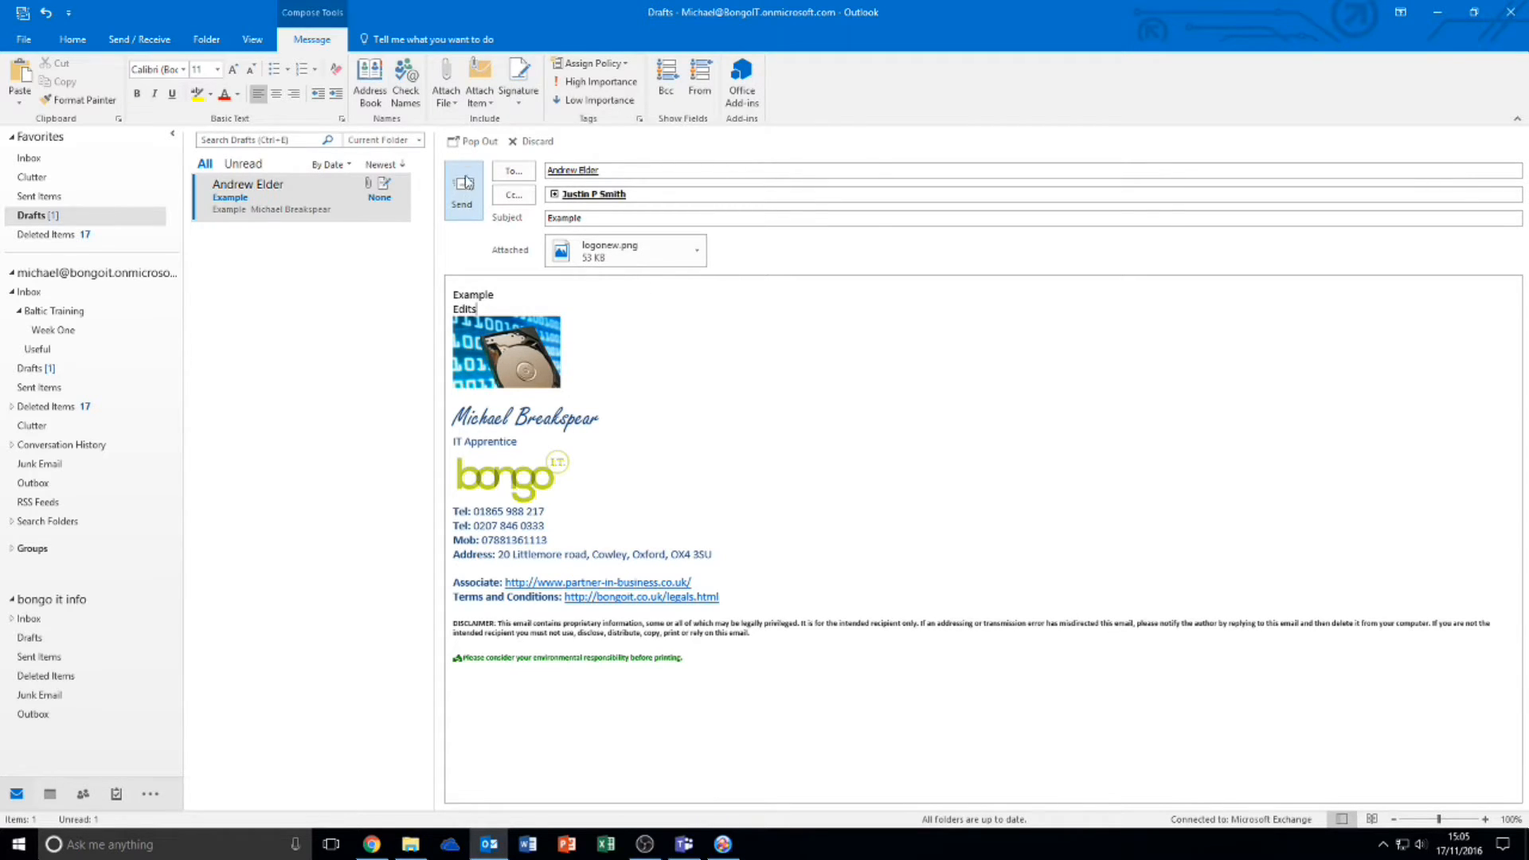
click(252, 39)
click(207, 39)
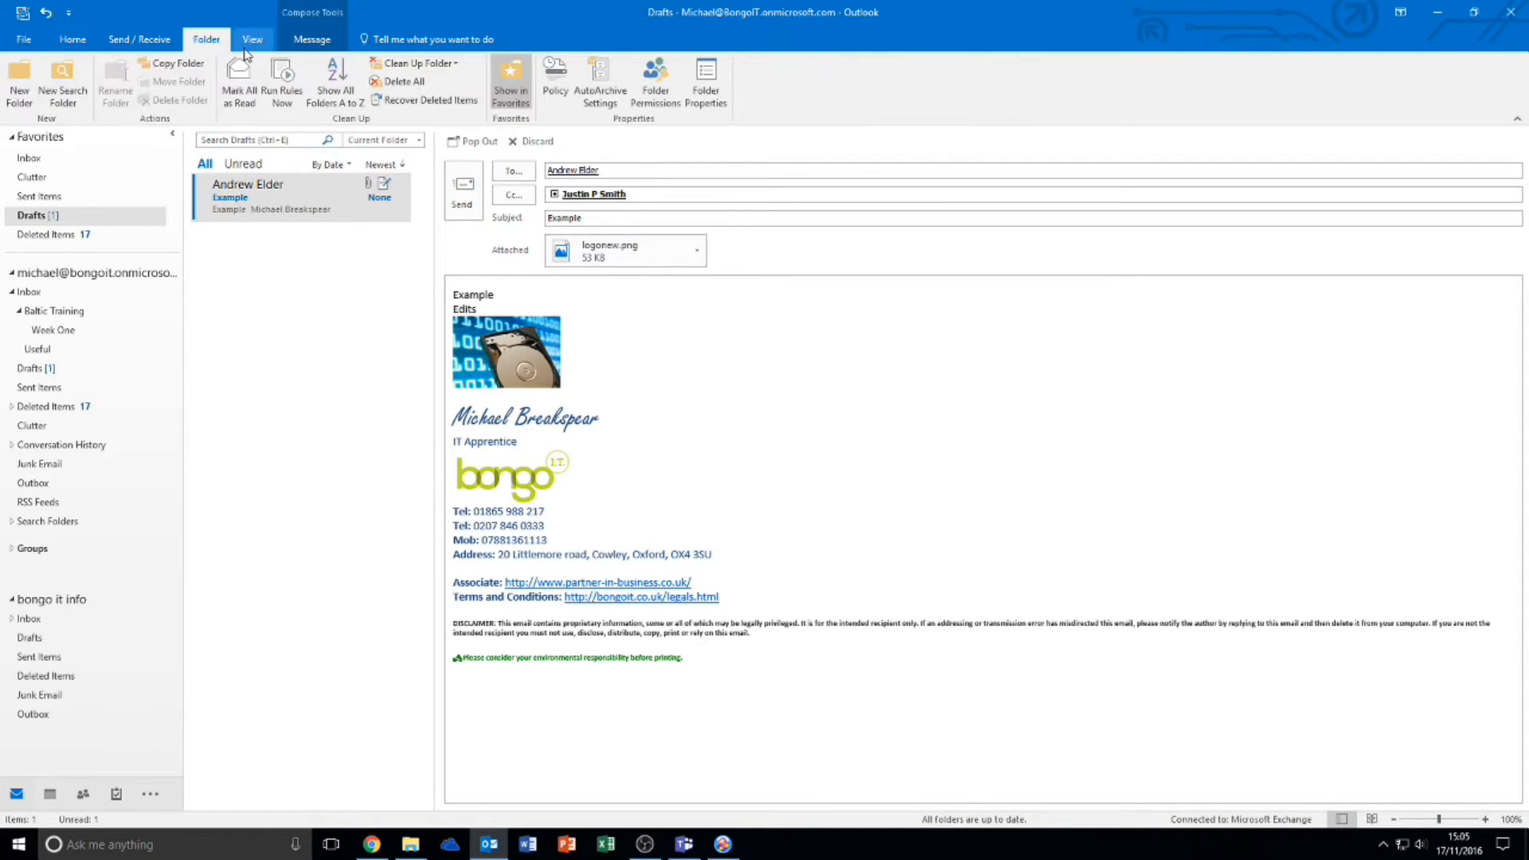
click(312, 39)
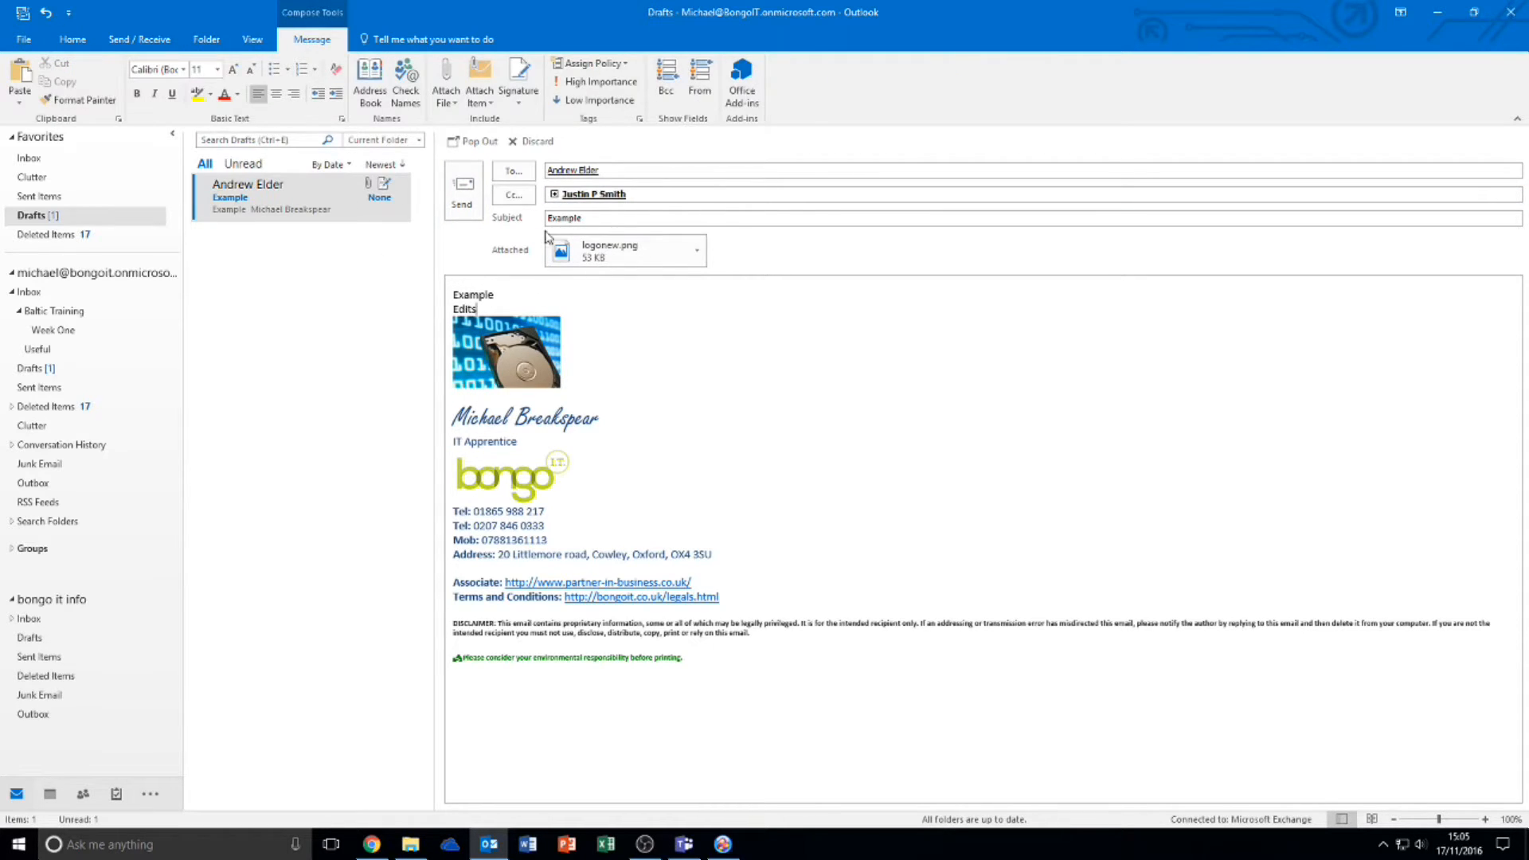
Open the Example draft in its own window, close it with its changes saved, and check the Edits line in the draft's body
click(471, 141)
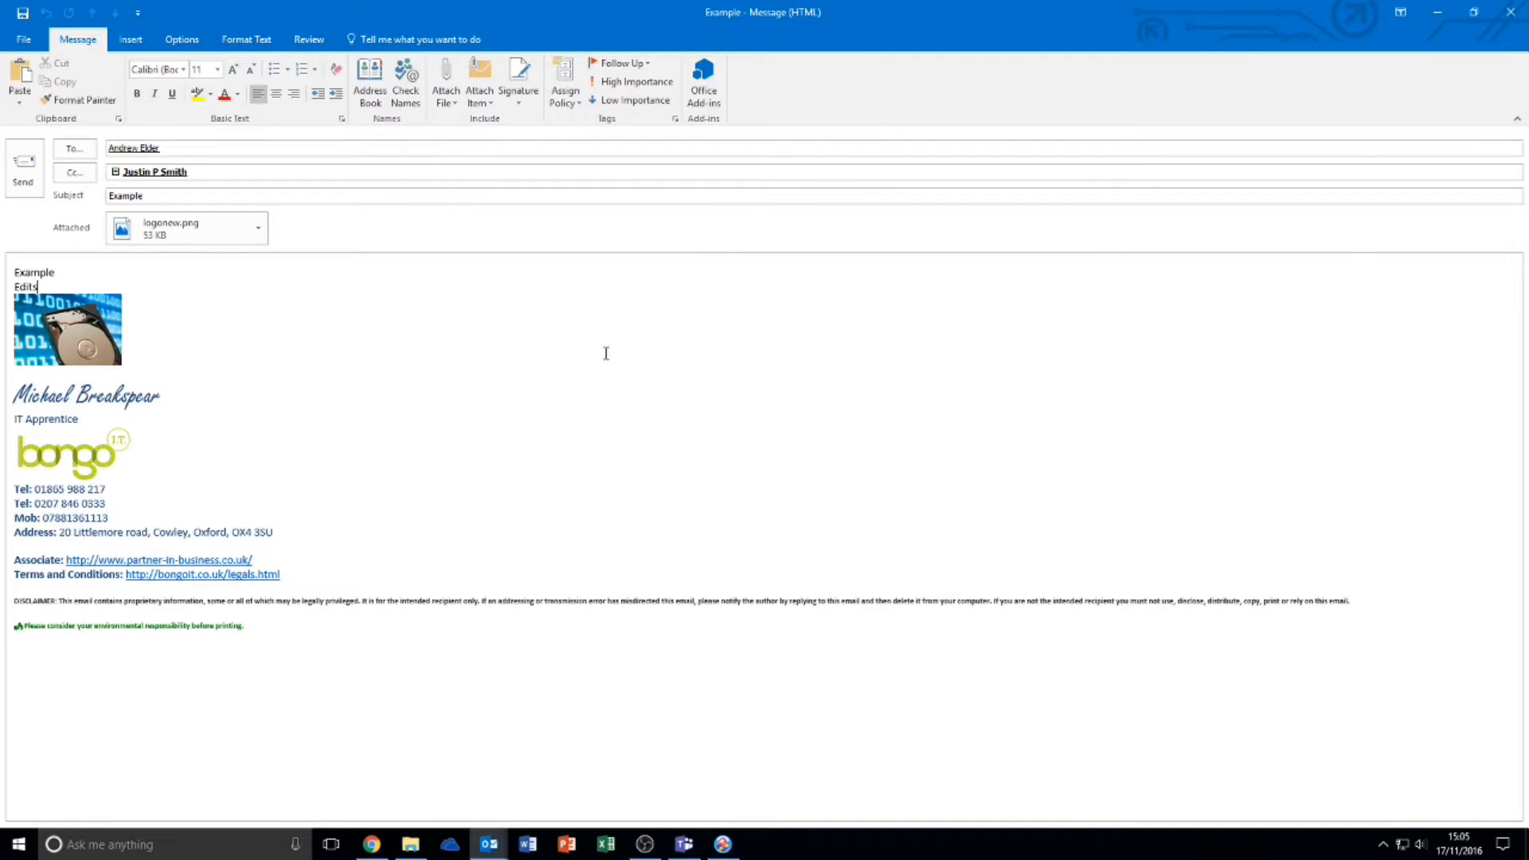
click(1524, 6)
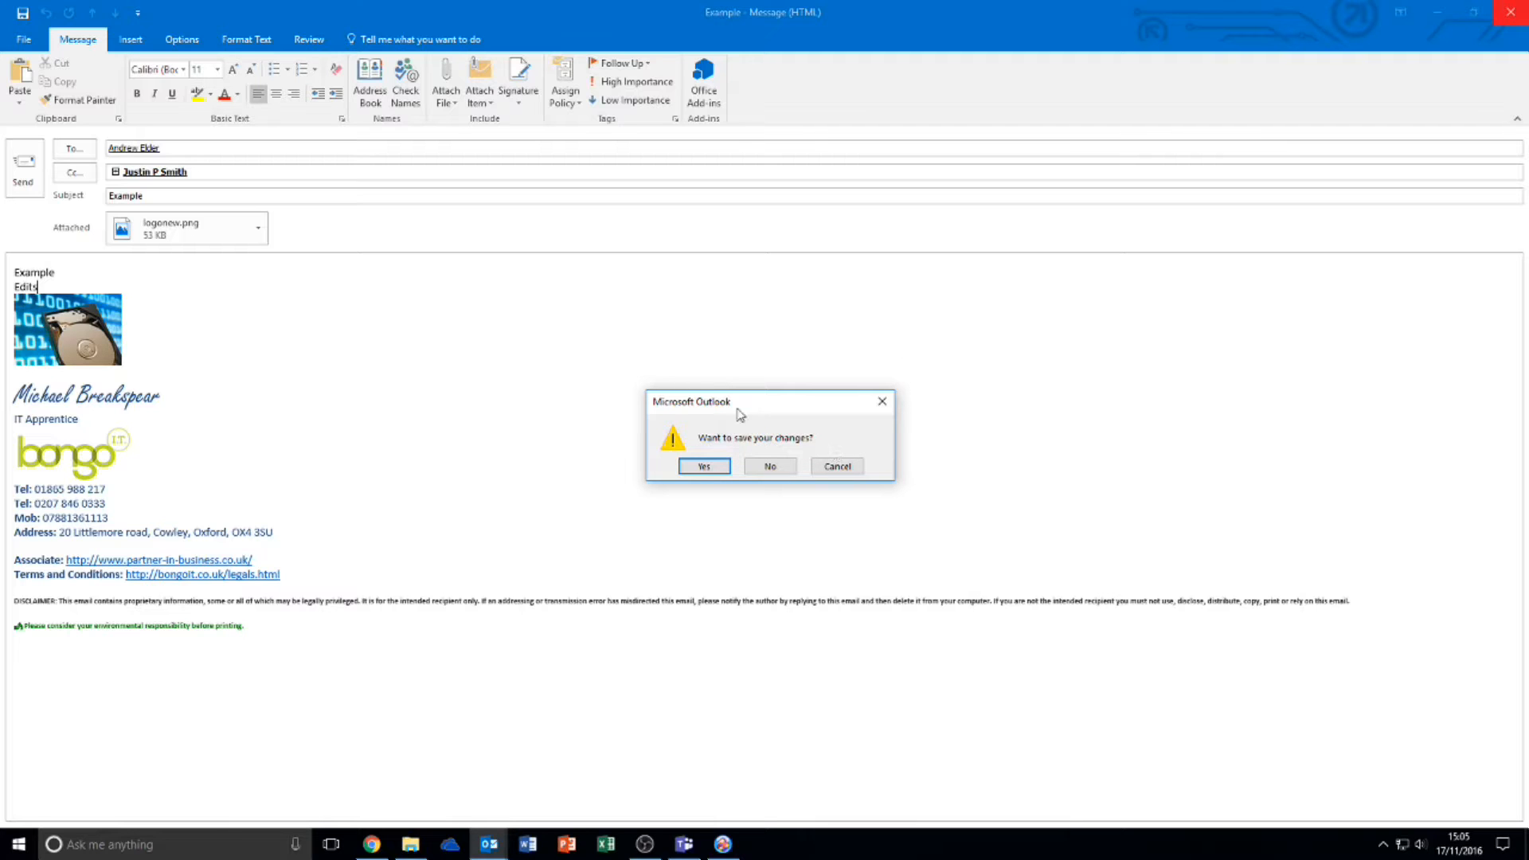
click(704, 467)
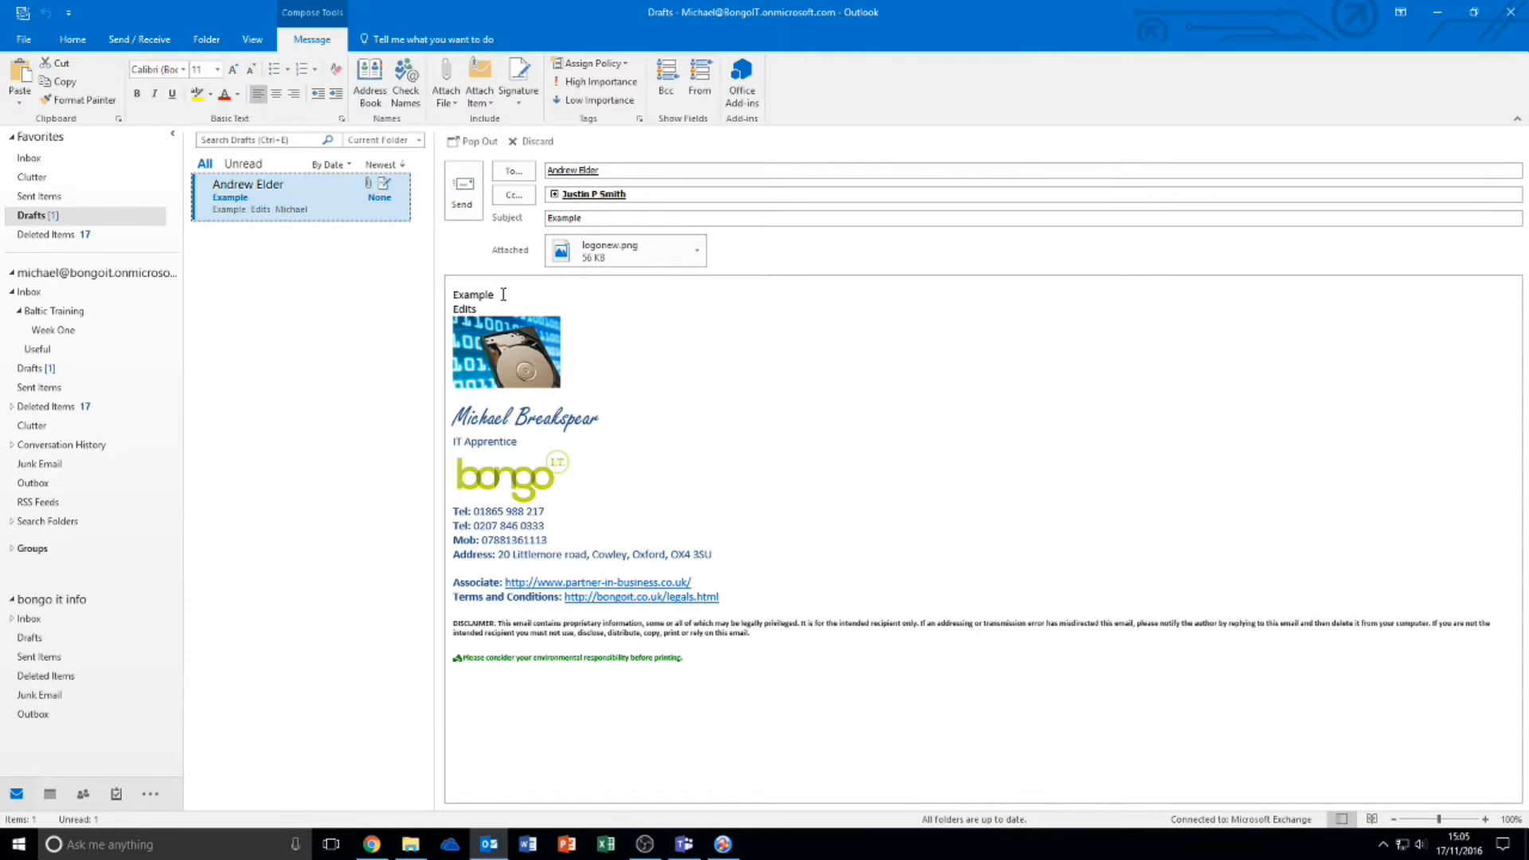
double_click(466, 309)
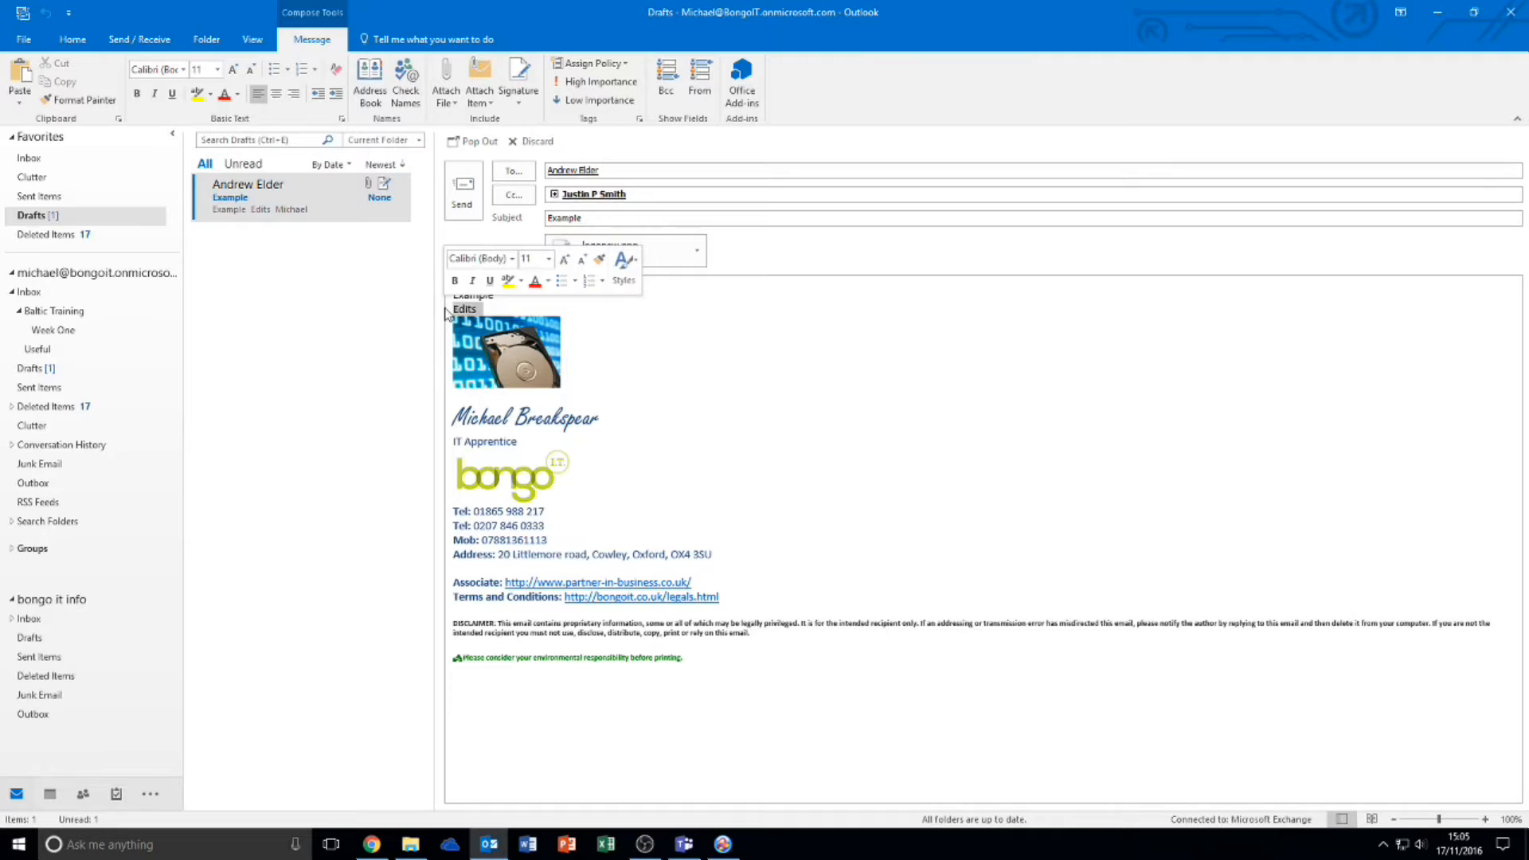
click(727, 391)
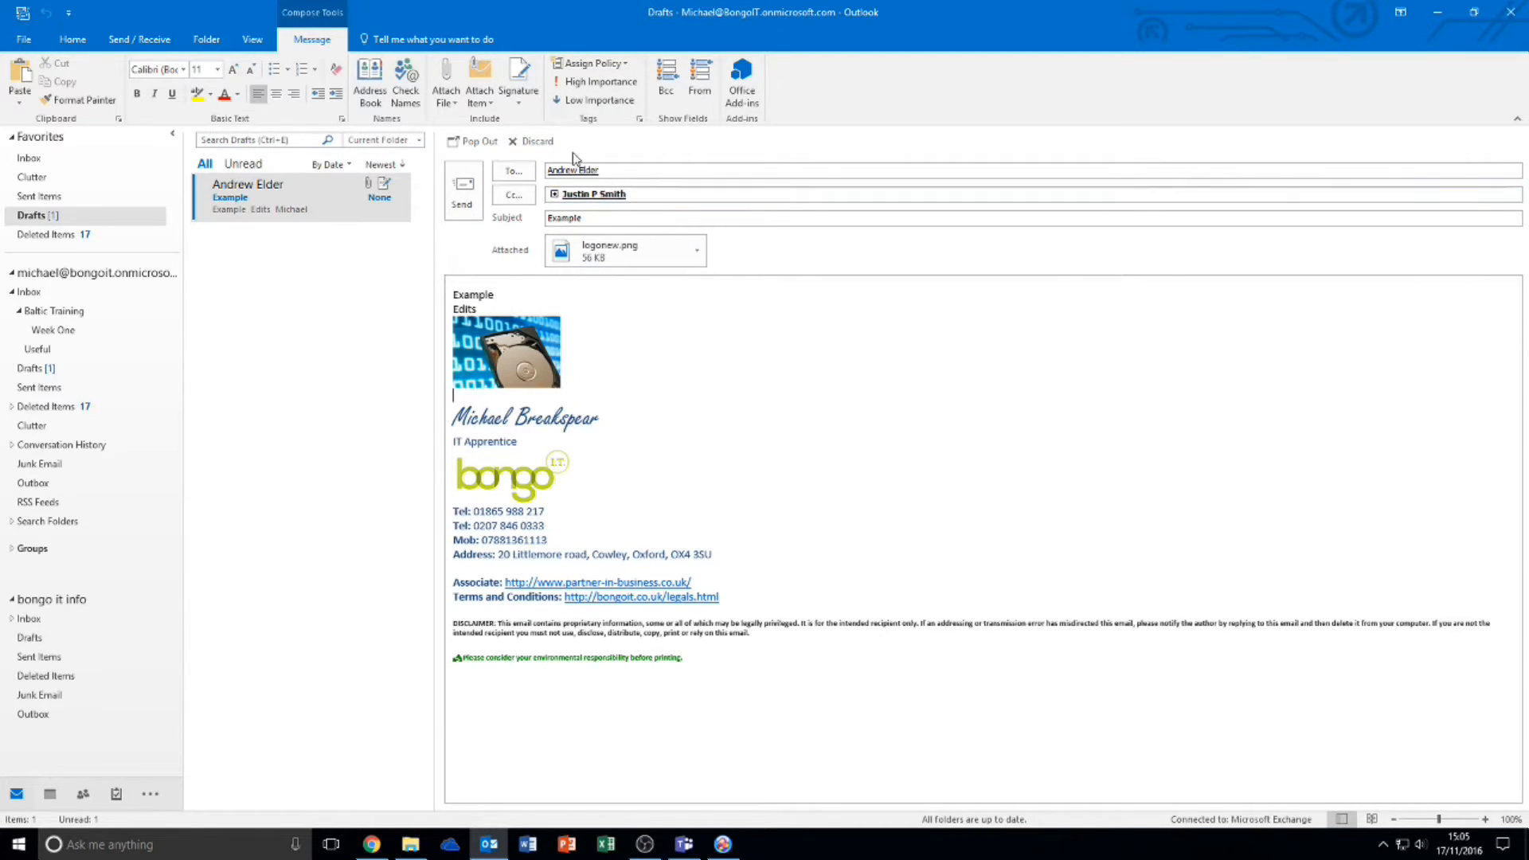
Discard the Example draft and open it from the Deleted Items folder
click(529, 143)
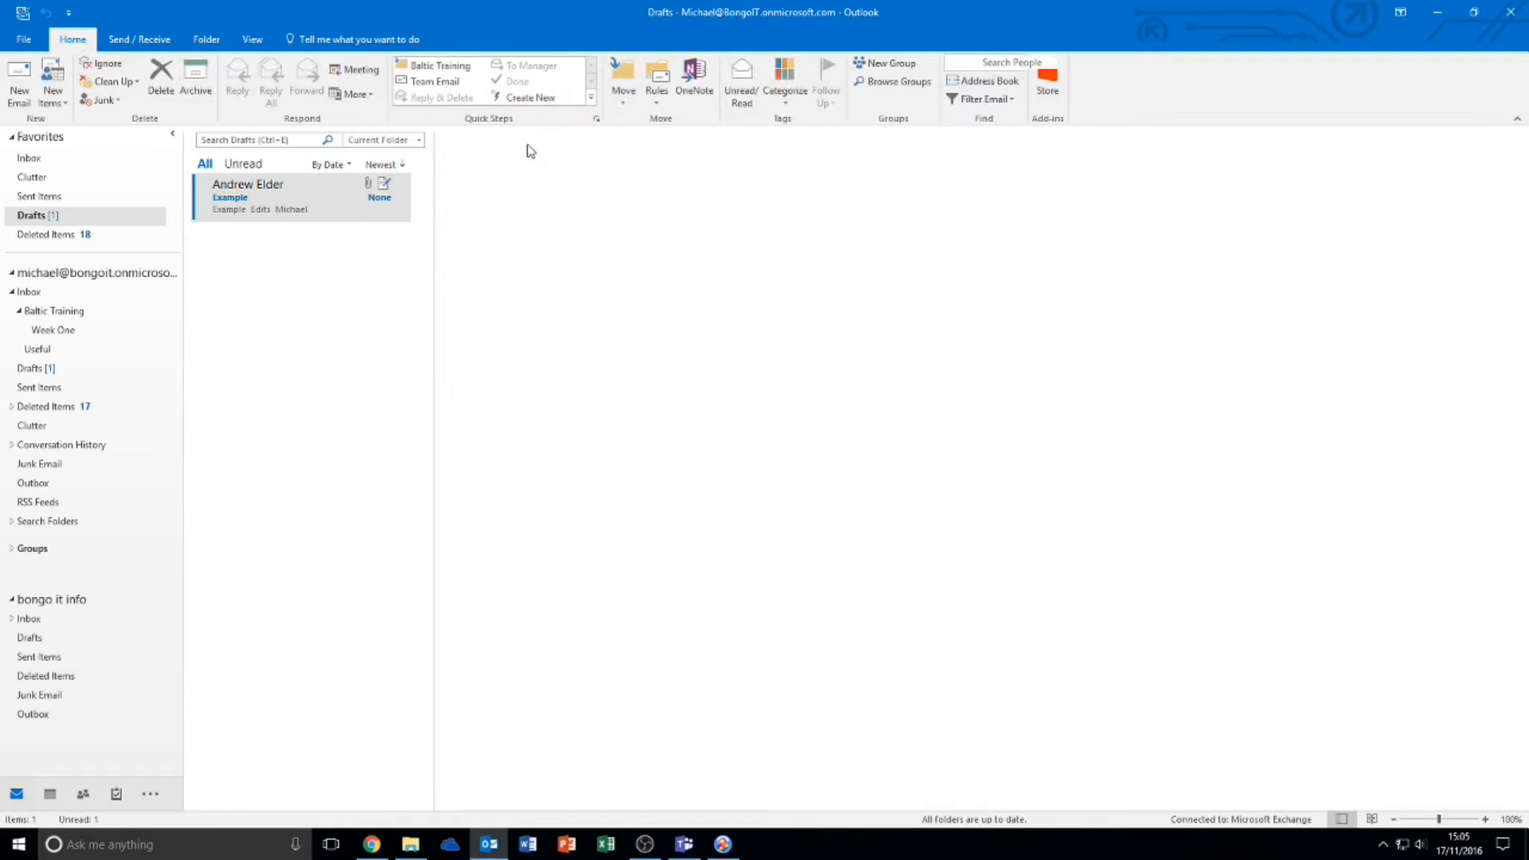
click(78, 234)
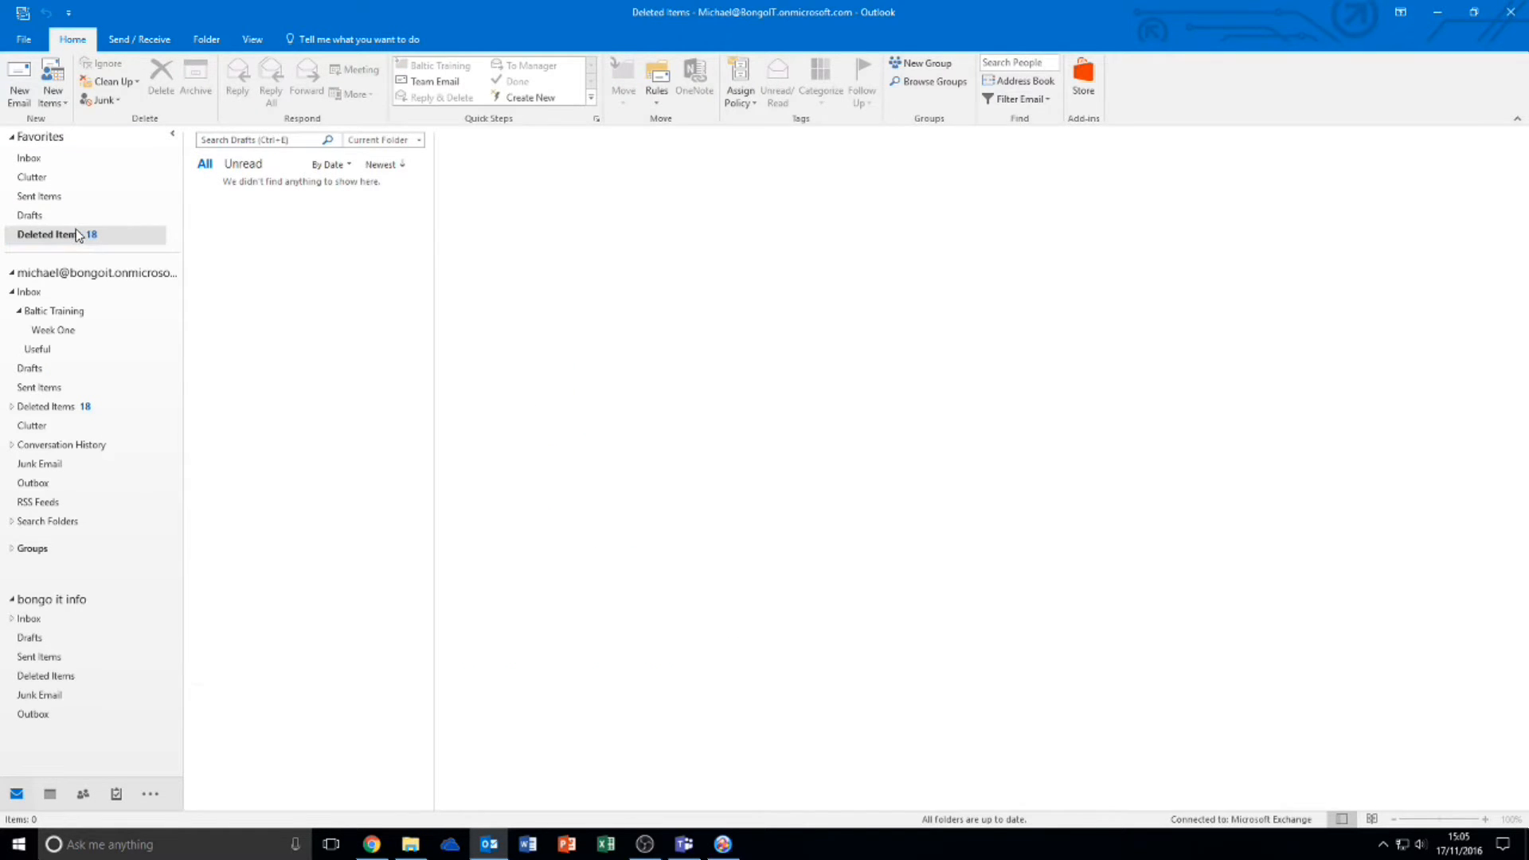
click(309, 191)
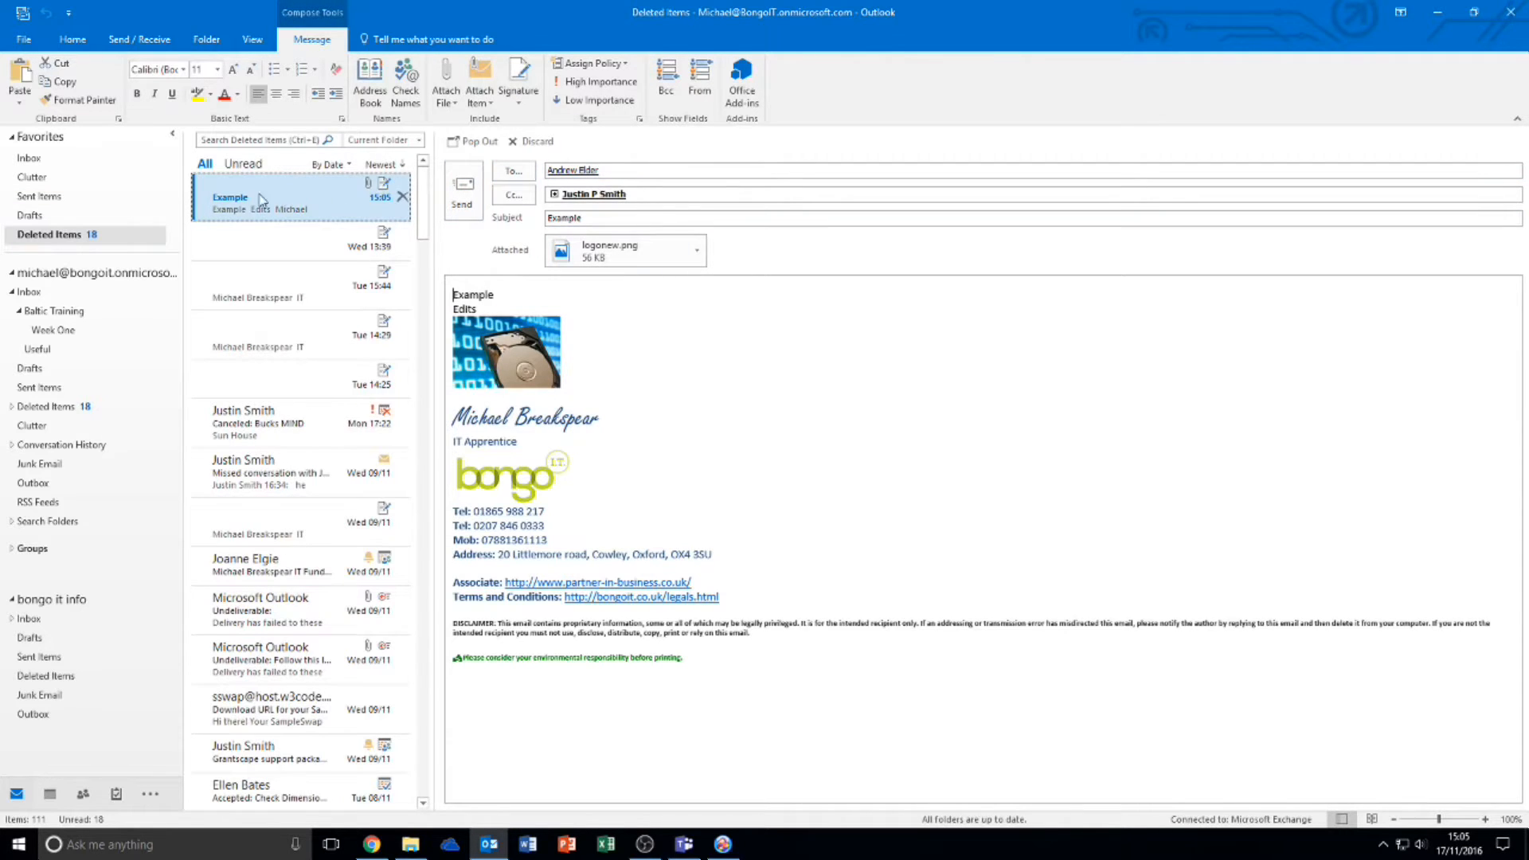
Move the Example draft from Deleted Items to the Inbox, and from there back to Drafts
drag(281, 203, 45, 163)
click(46, 158)
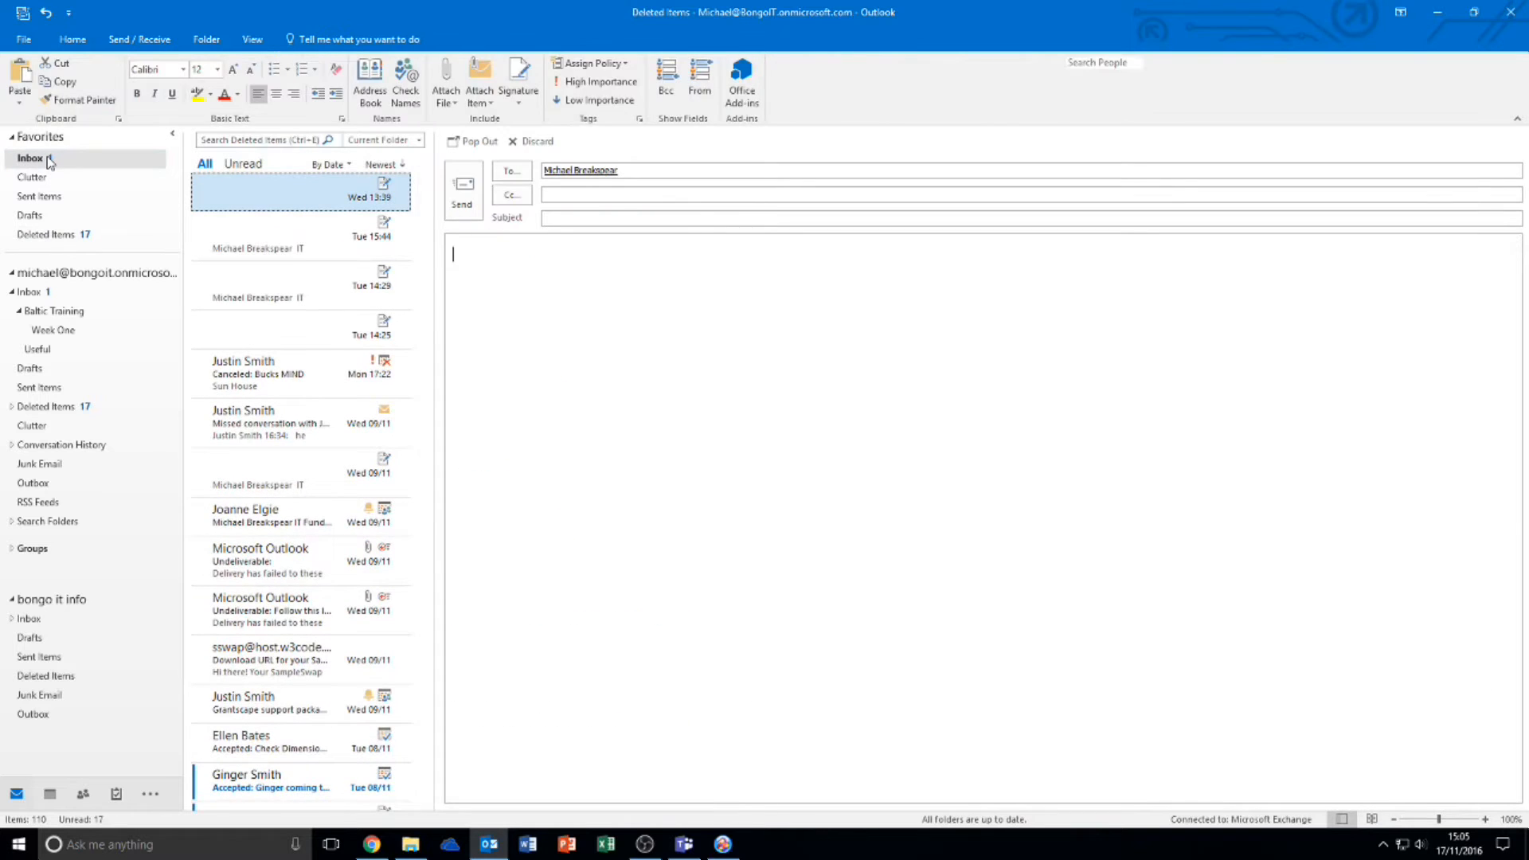
drag(285, 217, 60, 218)
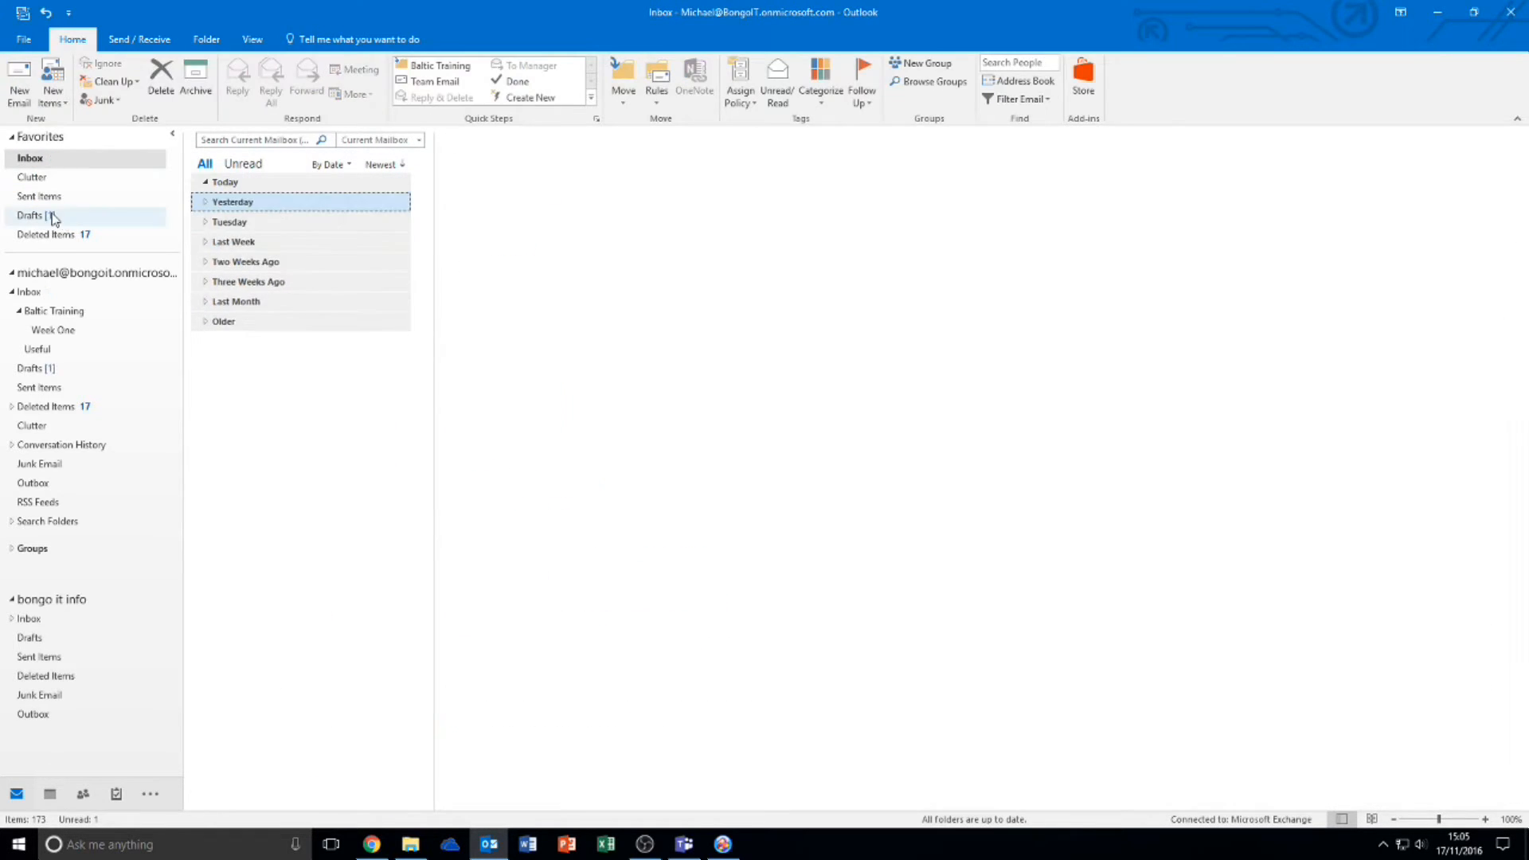
click(58, 216)
Look at the destination folders offered for moving the Example draft, without moving it
right_click(277, 206)
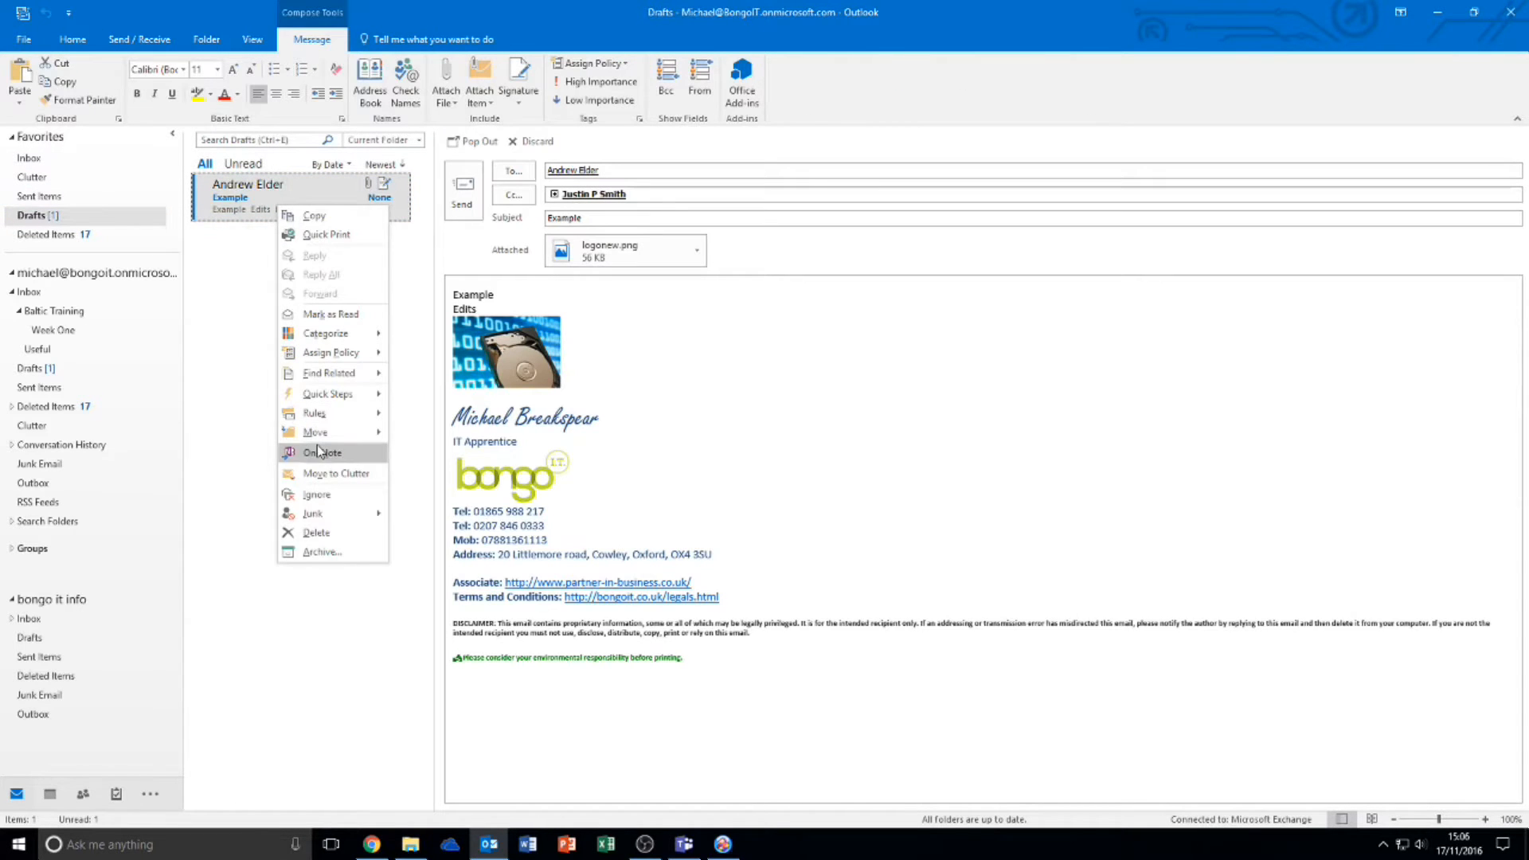
mouse_move(316, 434)
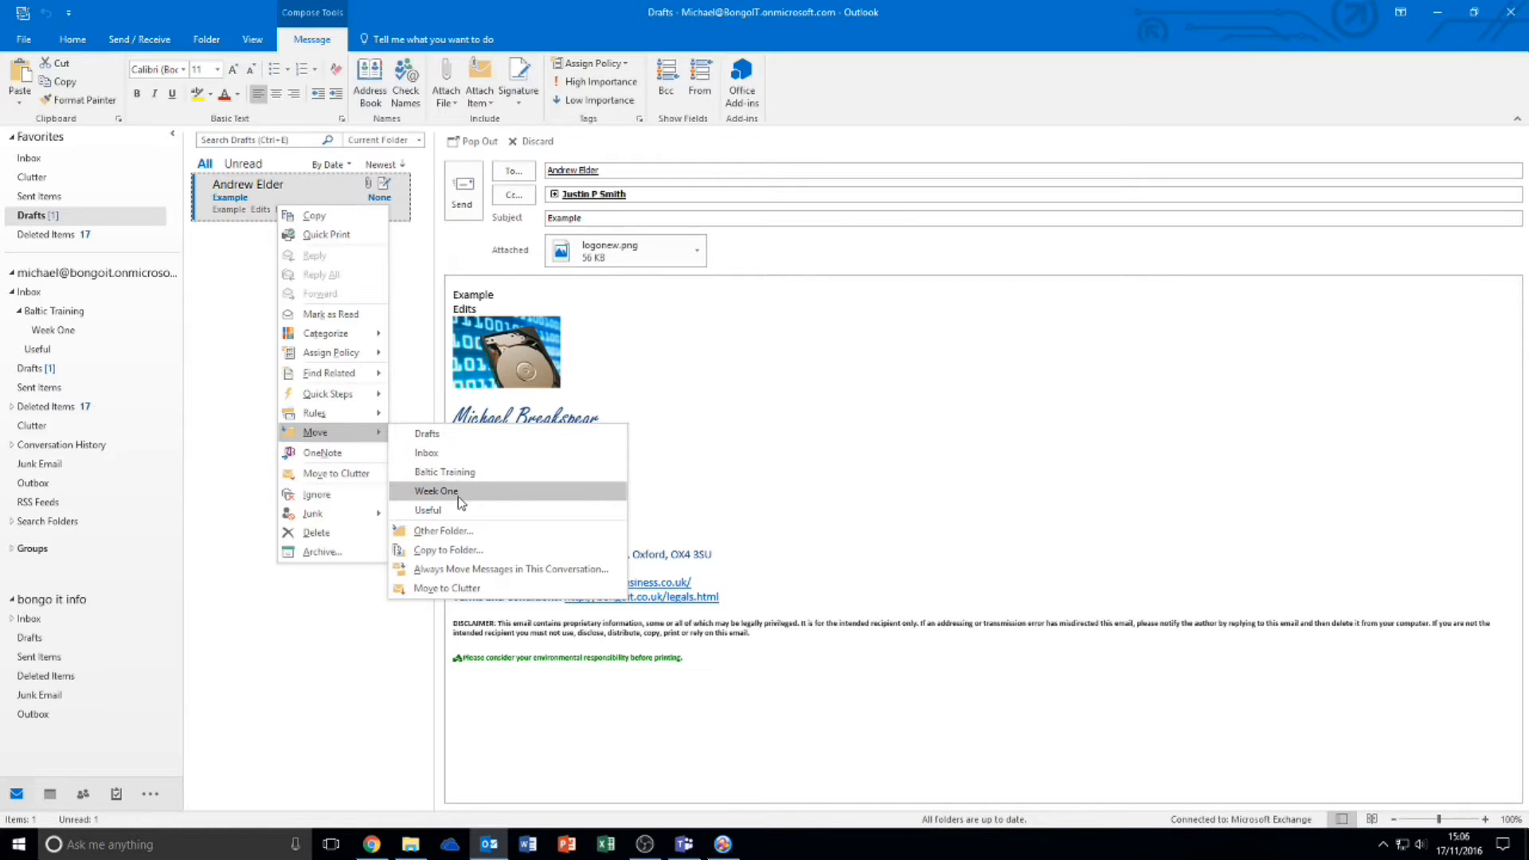
click(360, 633)
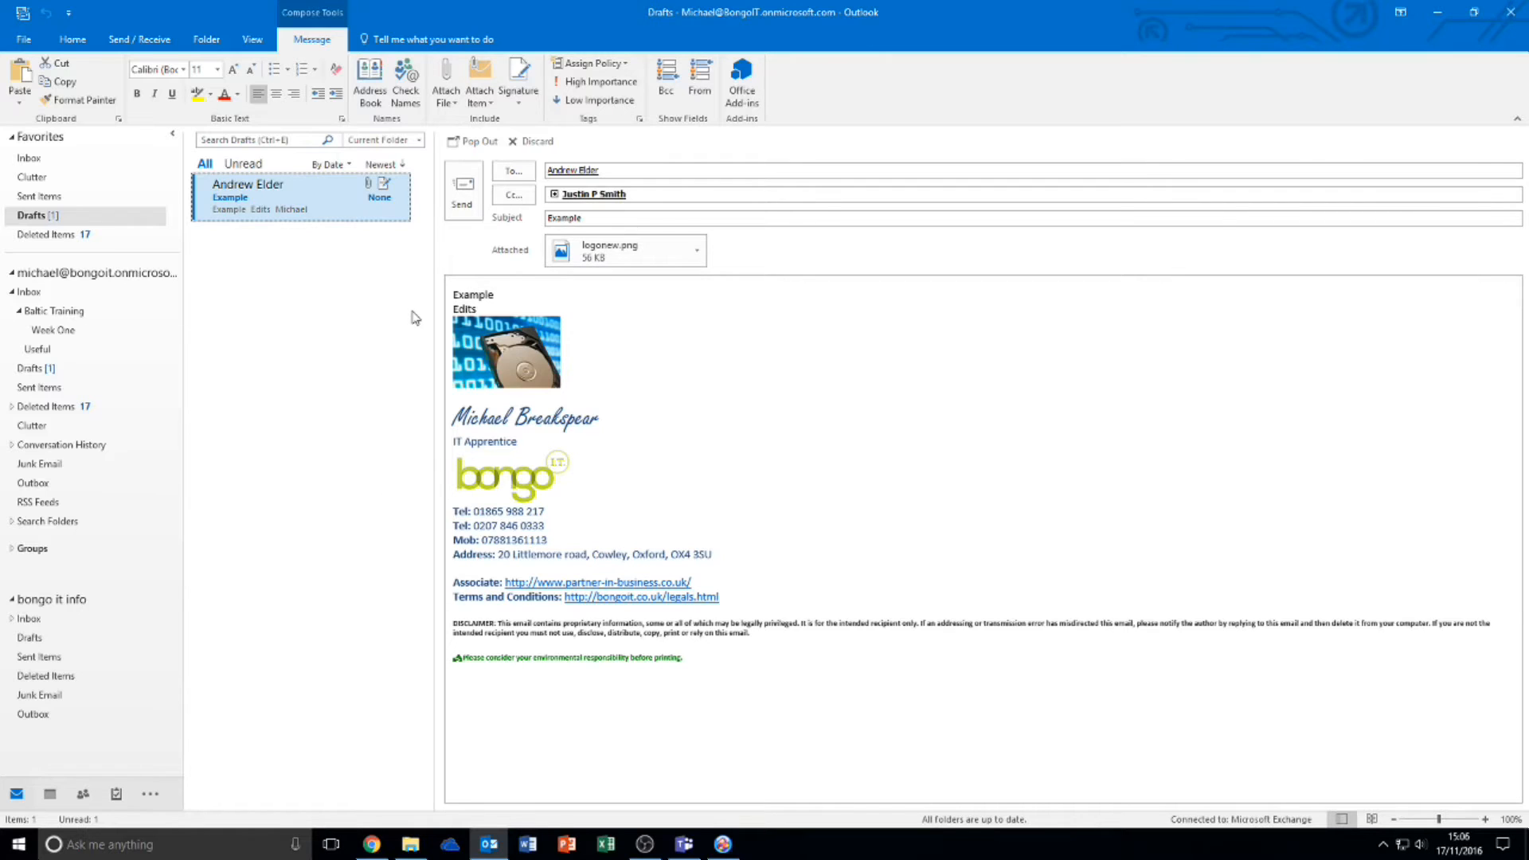
Mark the Example draft as low importance, and change it to high importance
click(652, 194)
click(558, 105)
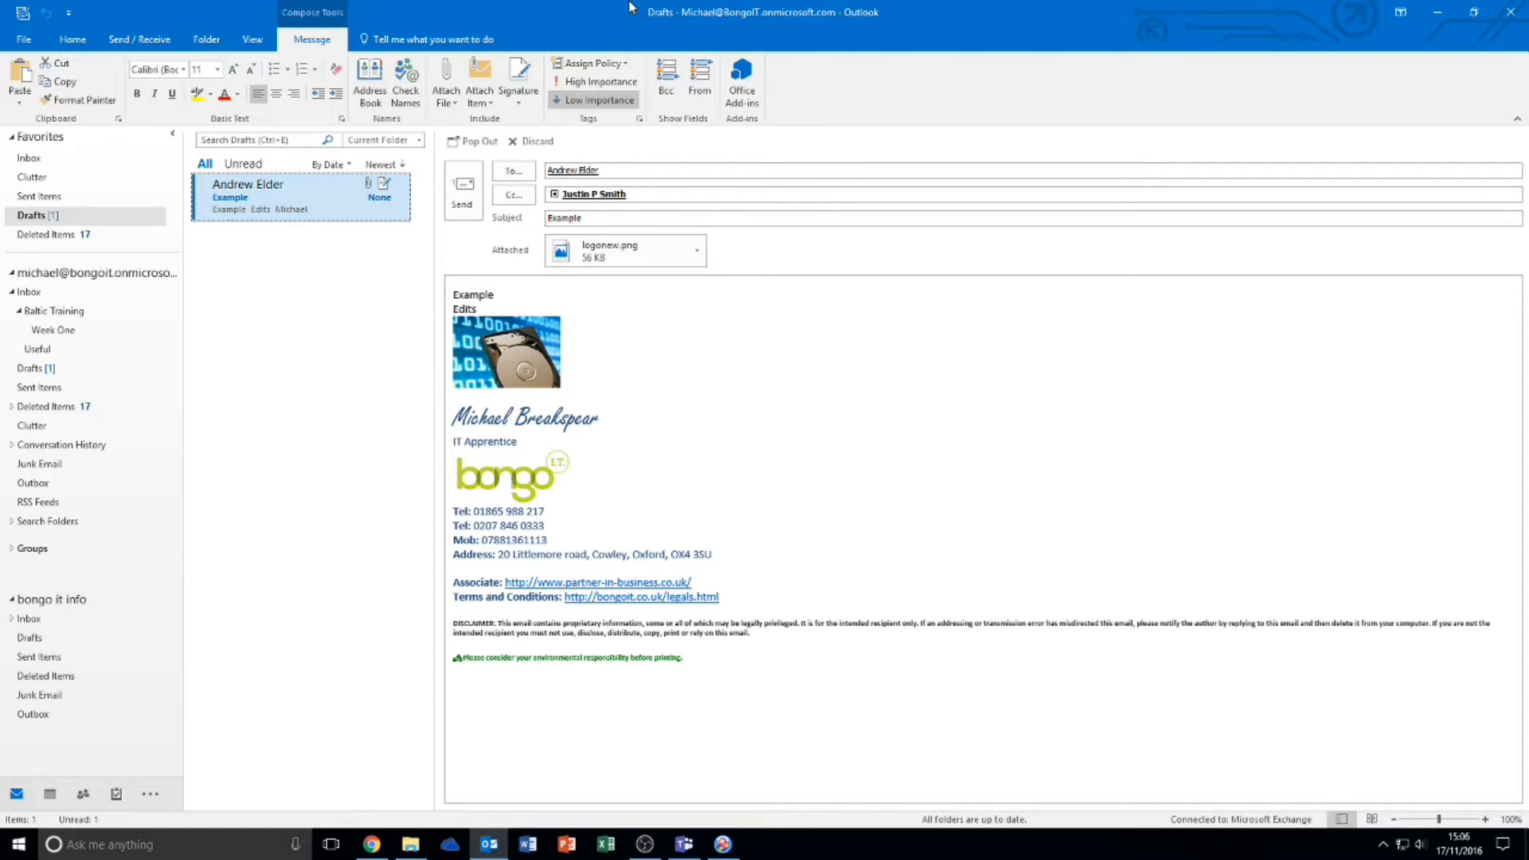
click(579, 83)
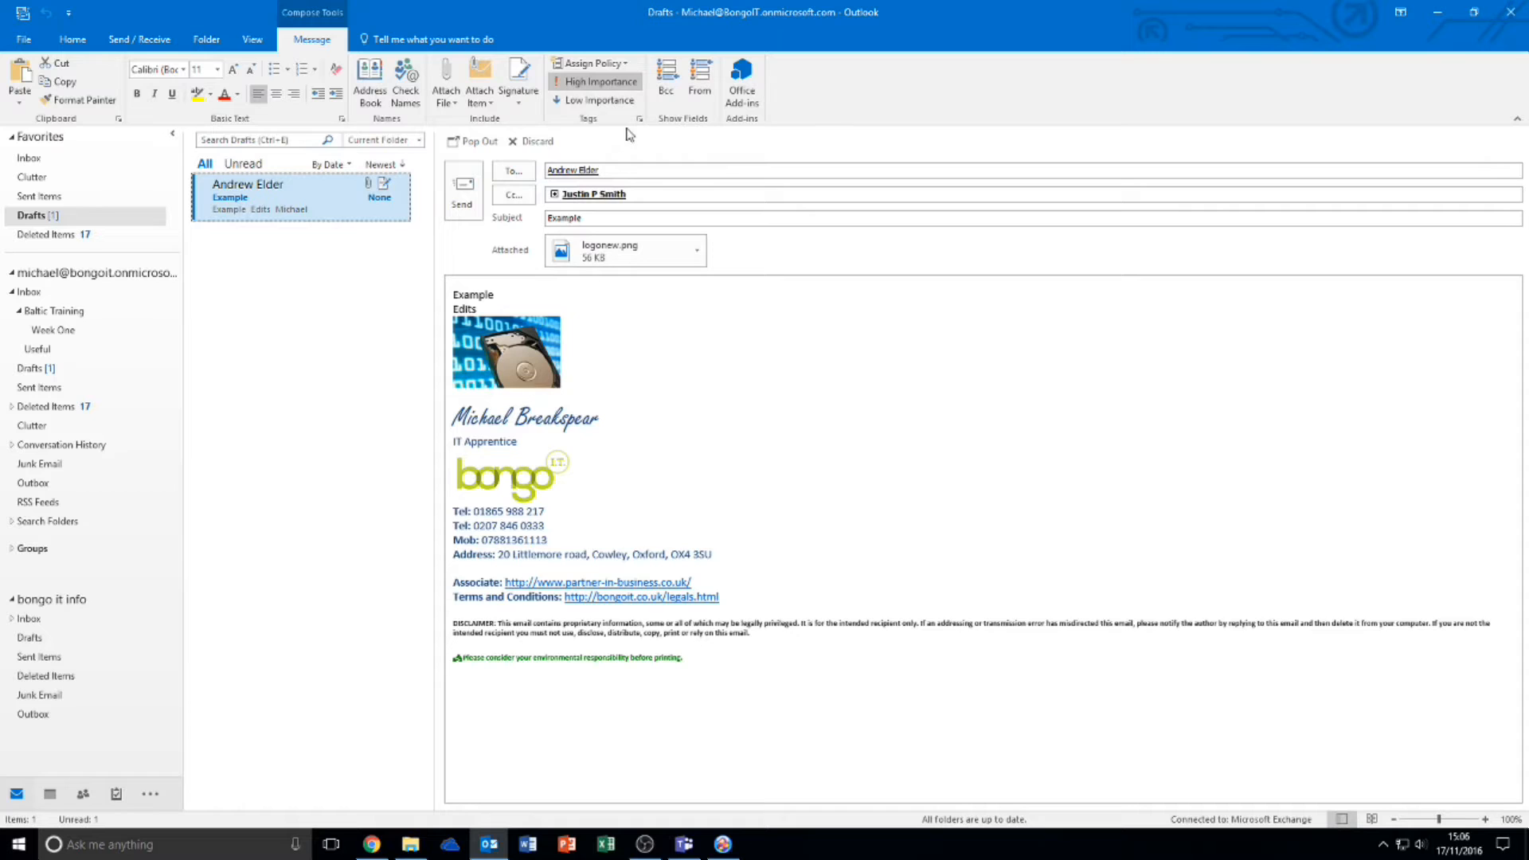
View the retention policies available for the draft and the Account Information page, and return to the mail commands
click(625, 64)
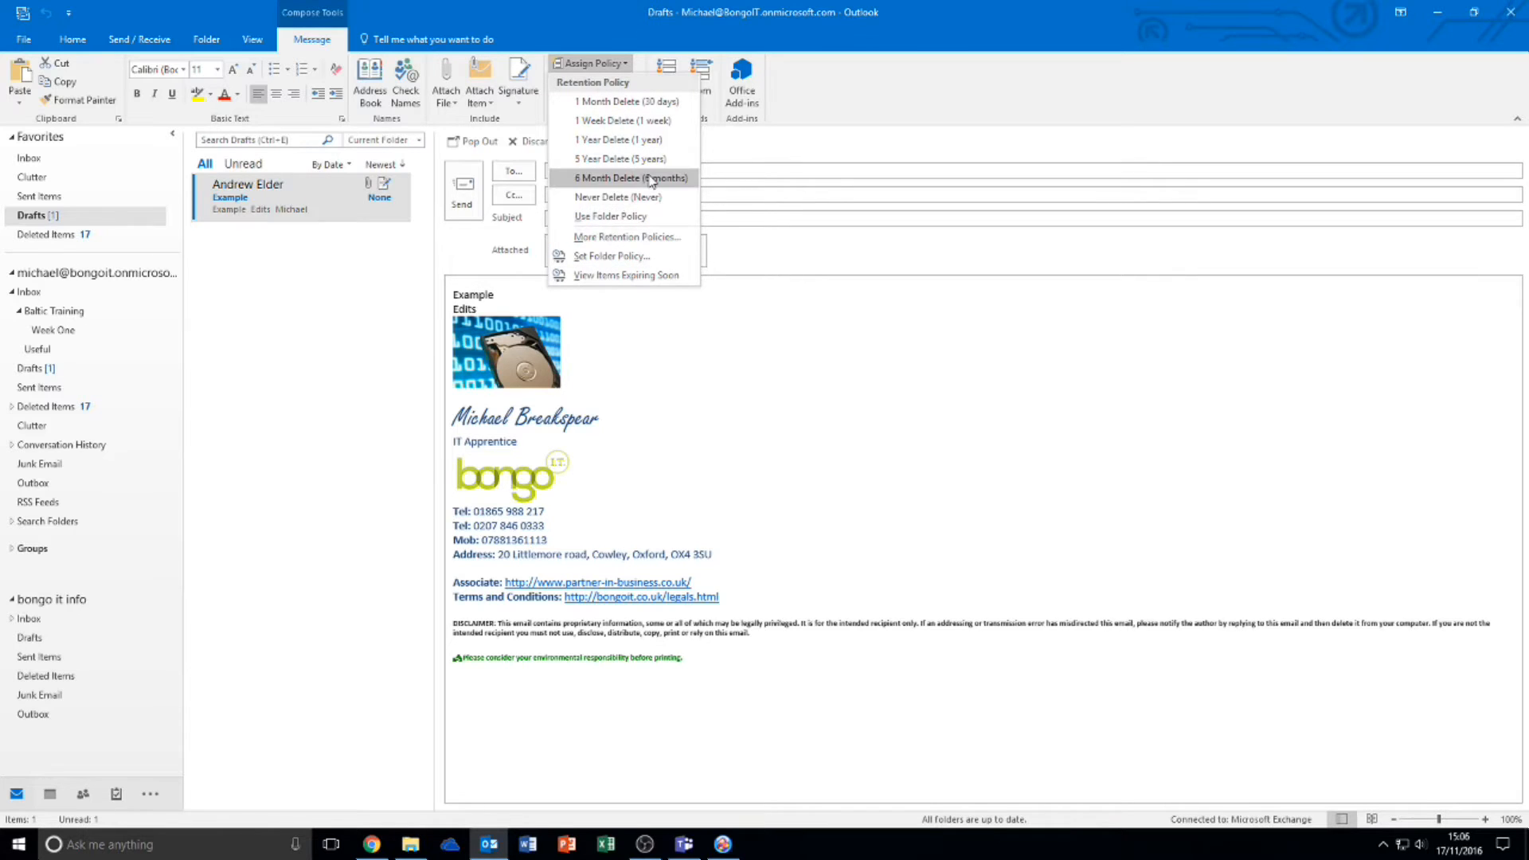
click(327, 321)
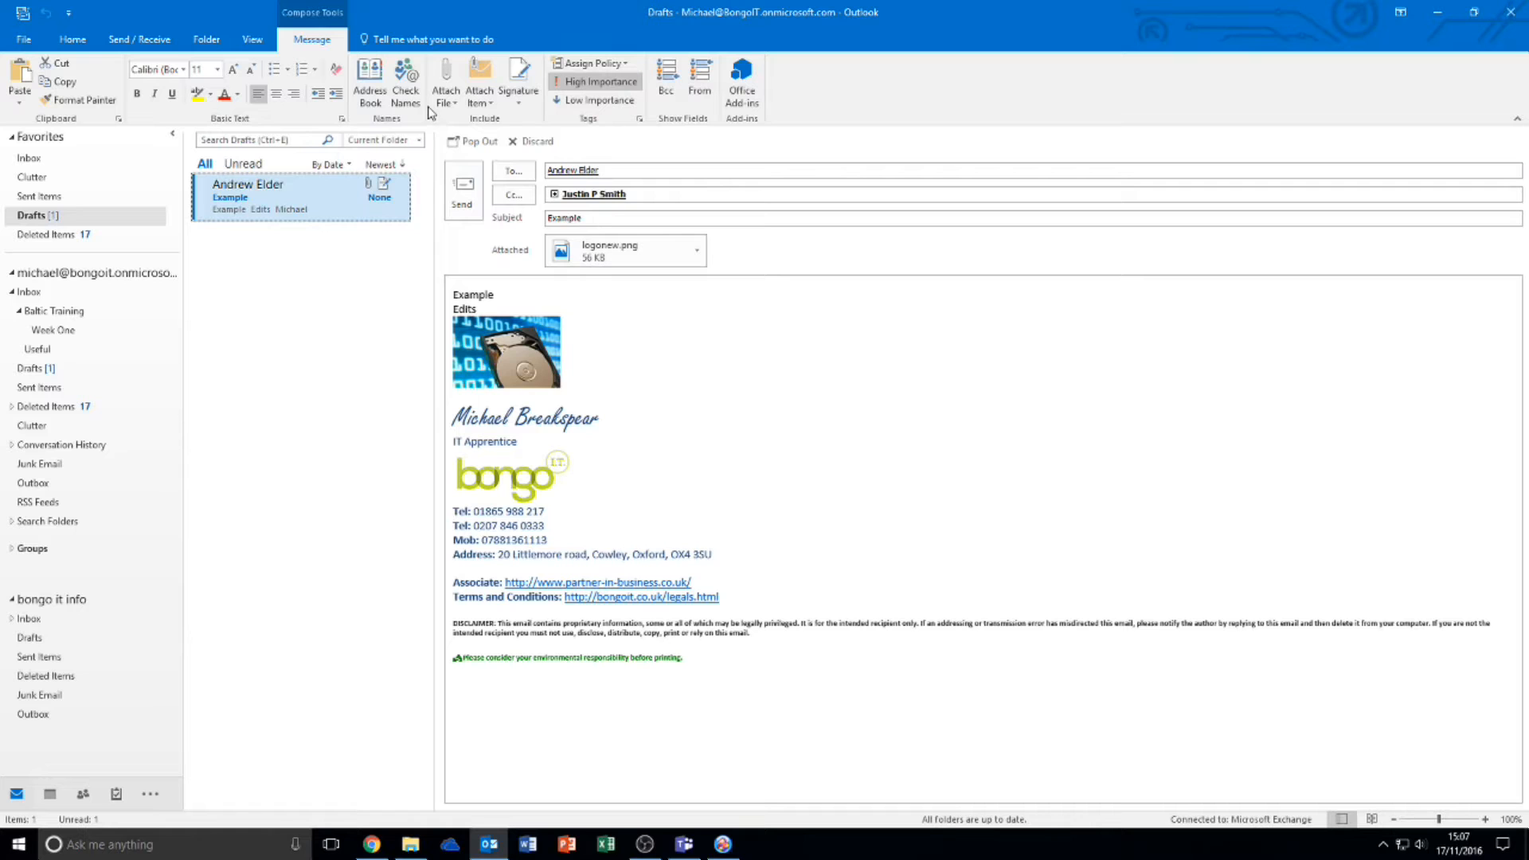
click(27, 37)
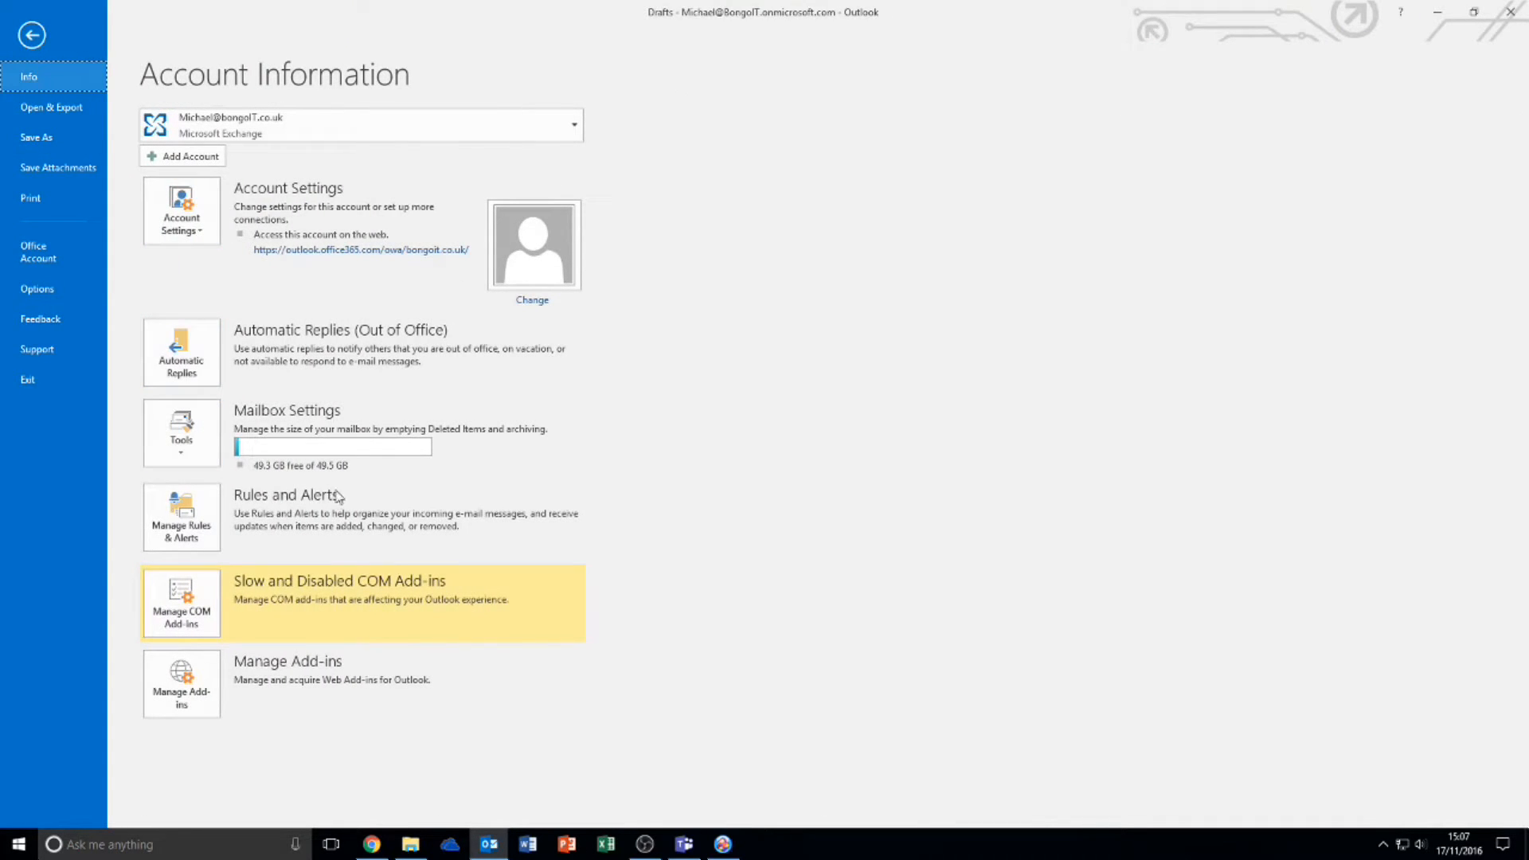
click(32, 35)
click(73, 39)
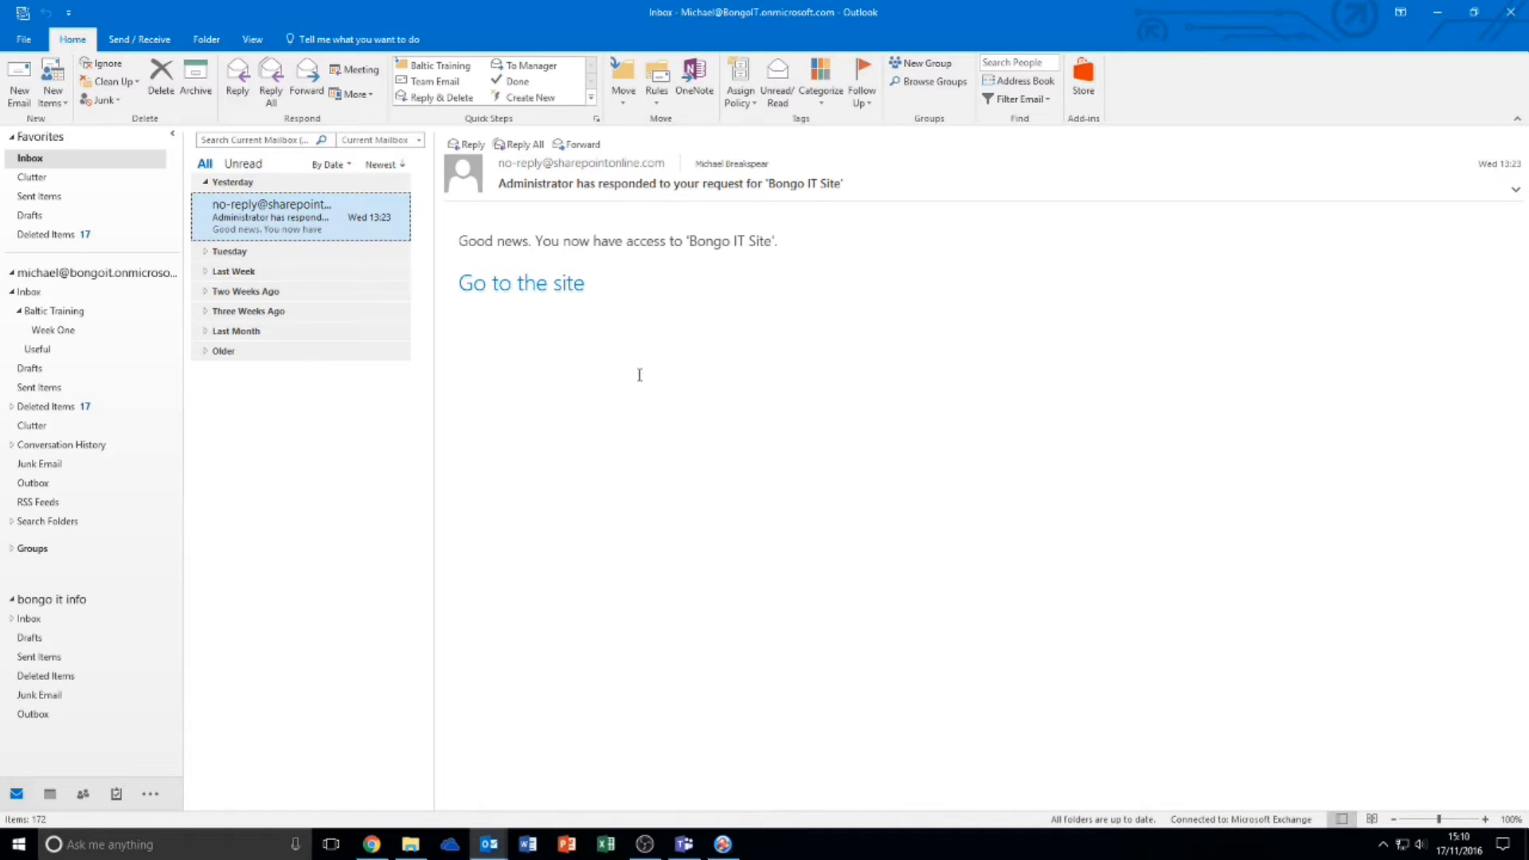
Switch to the calendar and toggle each of the two shared calendars, returning both to their original visibility
click(49, 792)
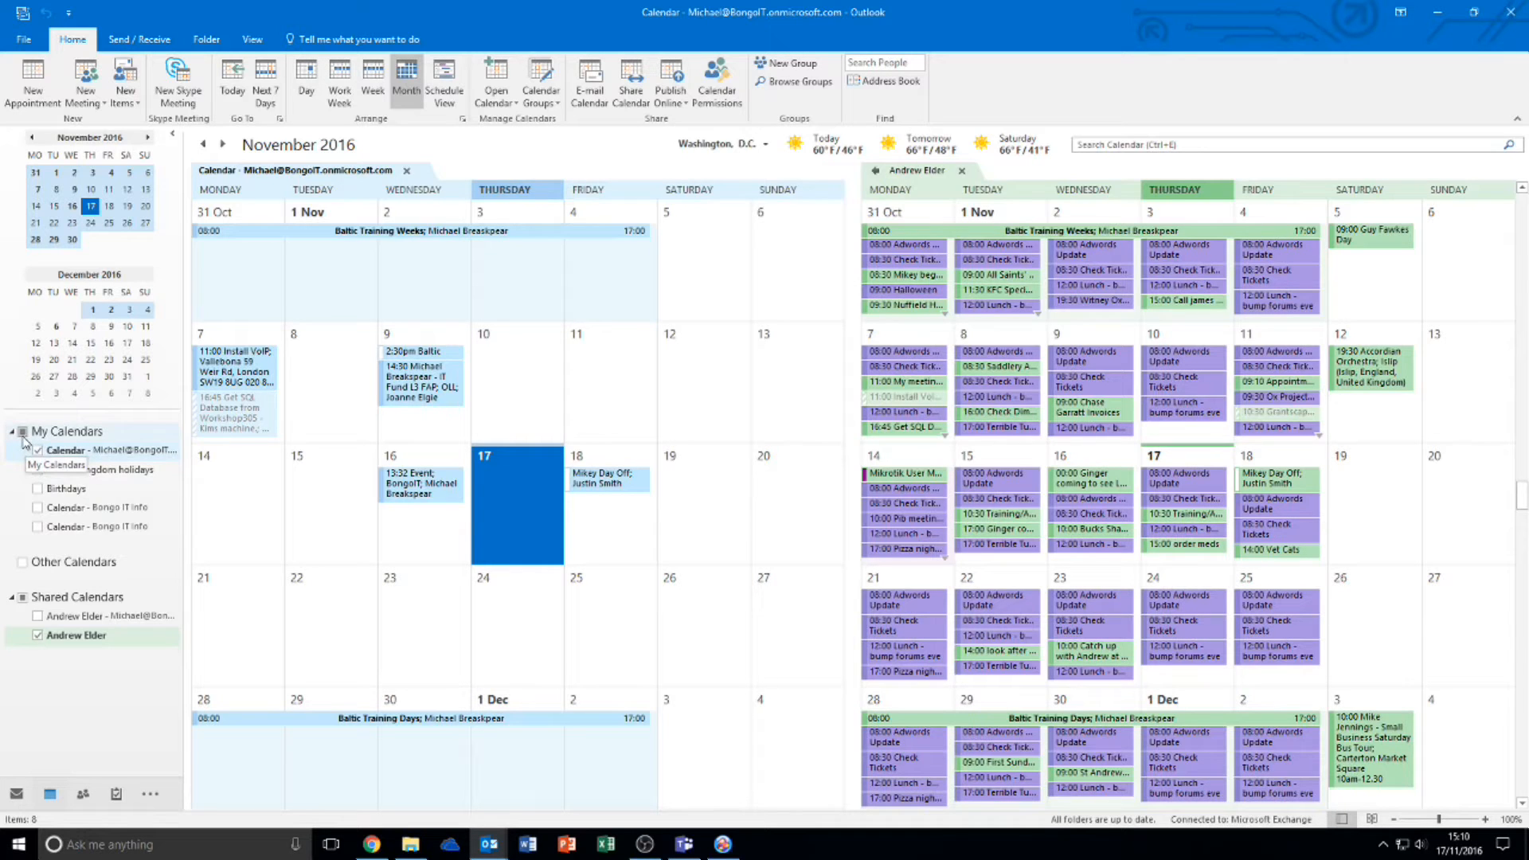
click(37, 636)
click(37, 636)
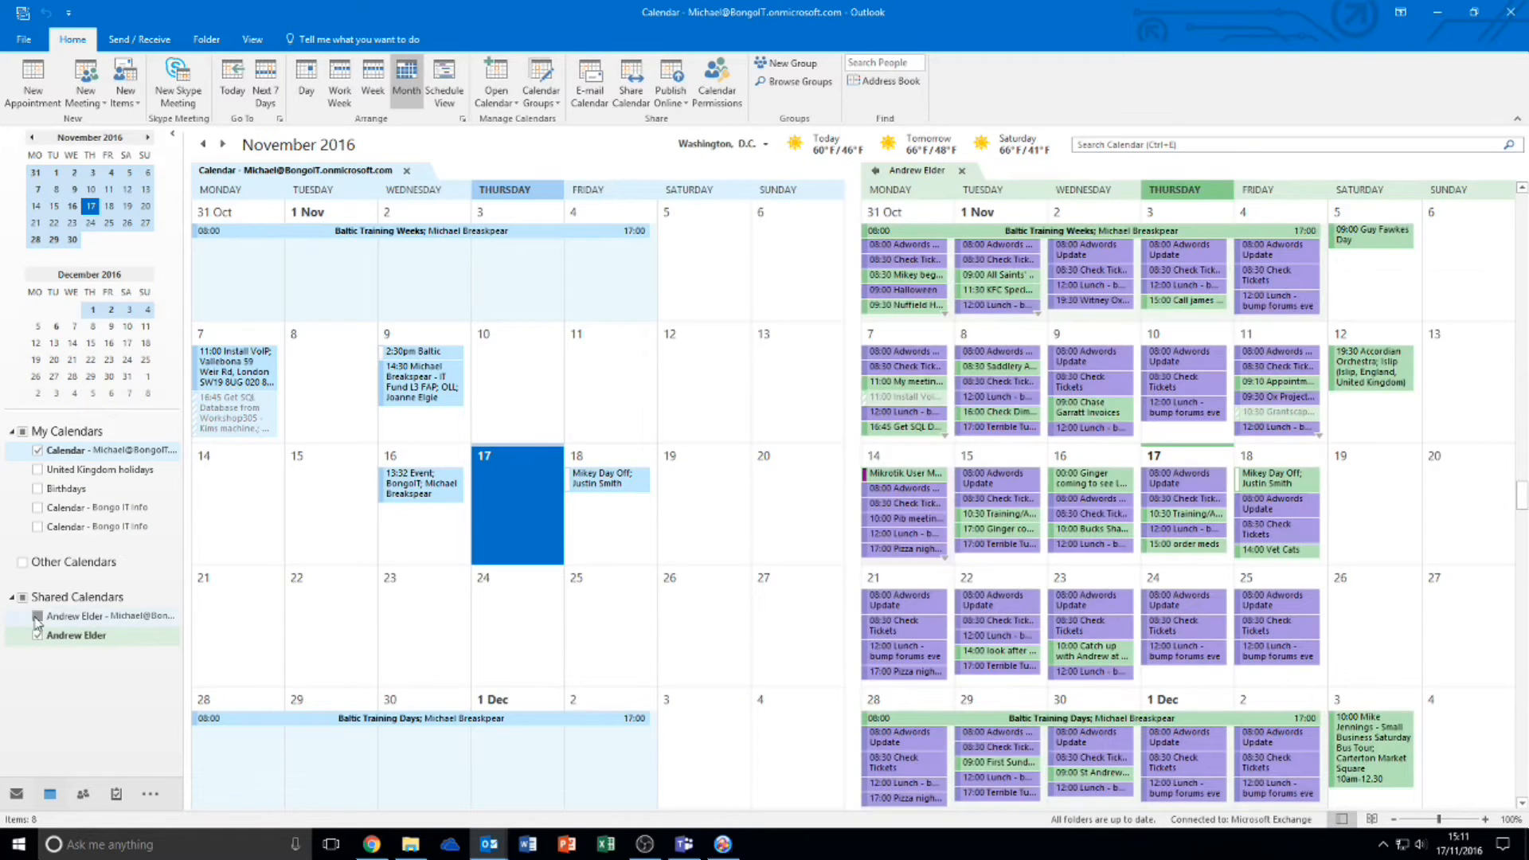
click(36, 616)
click(37, 617)
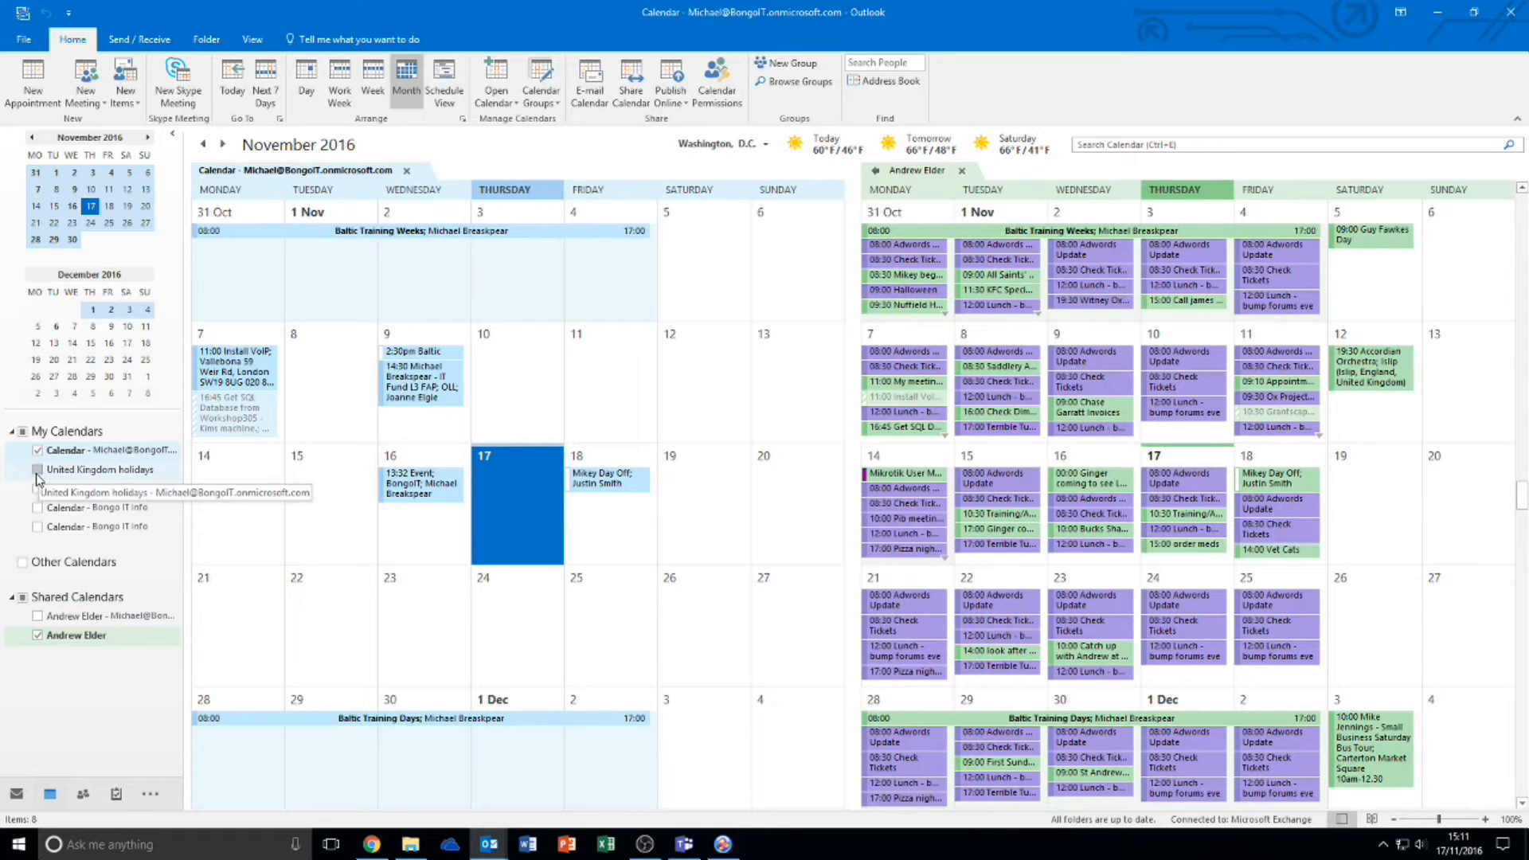
Show the United Kingdom holidays and Birthdays calendars side by side with the others, and close both again
click(37, 471)
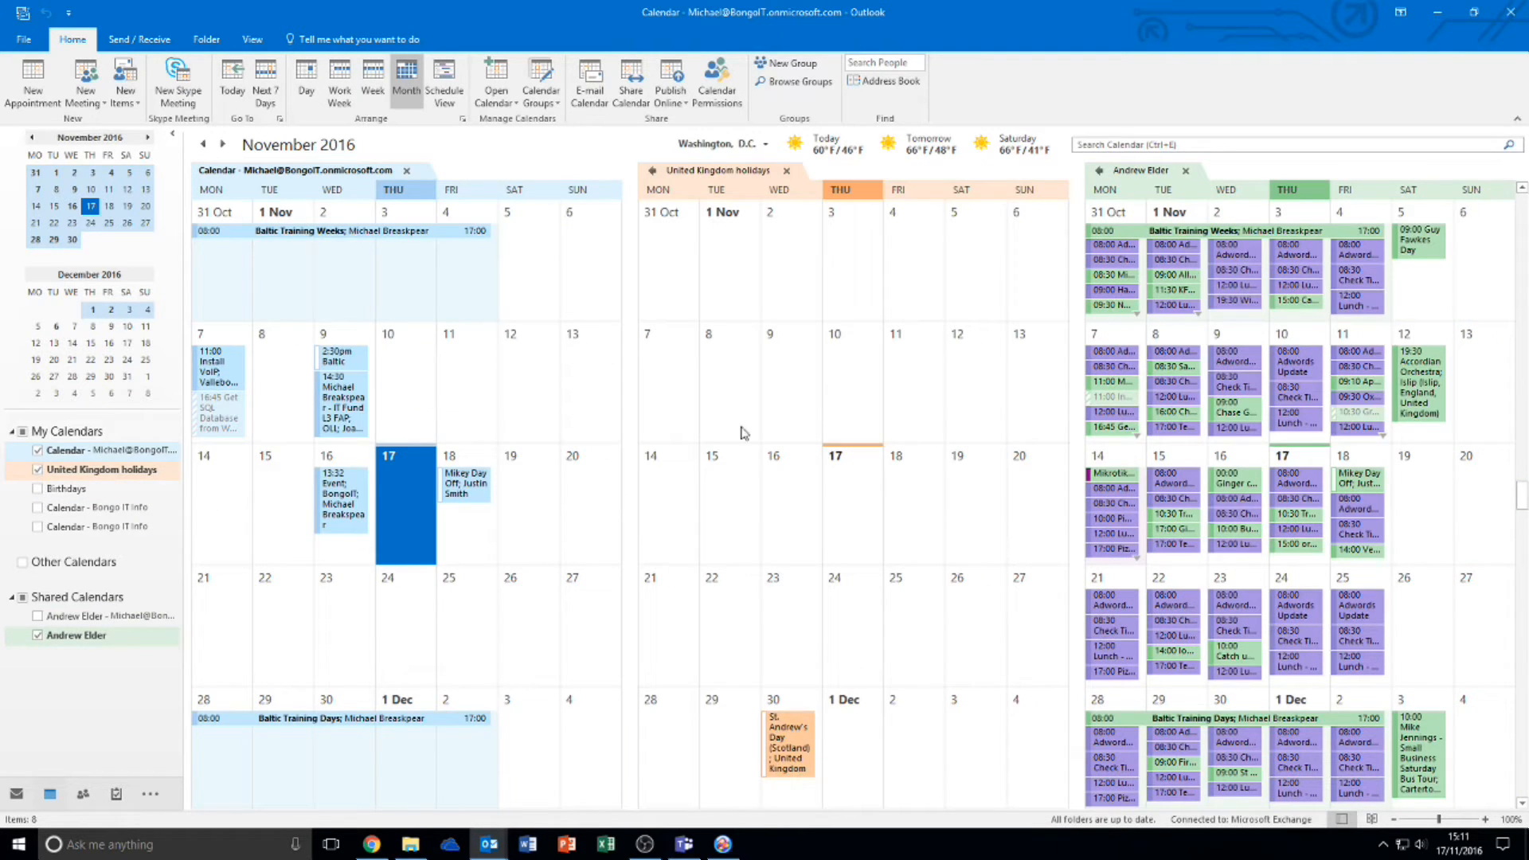
click(36, 488)
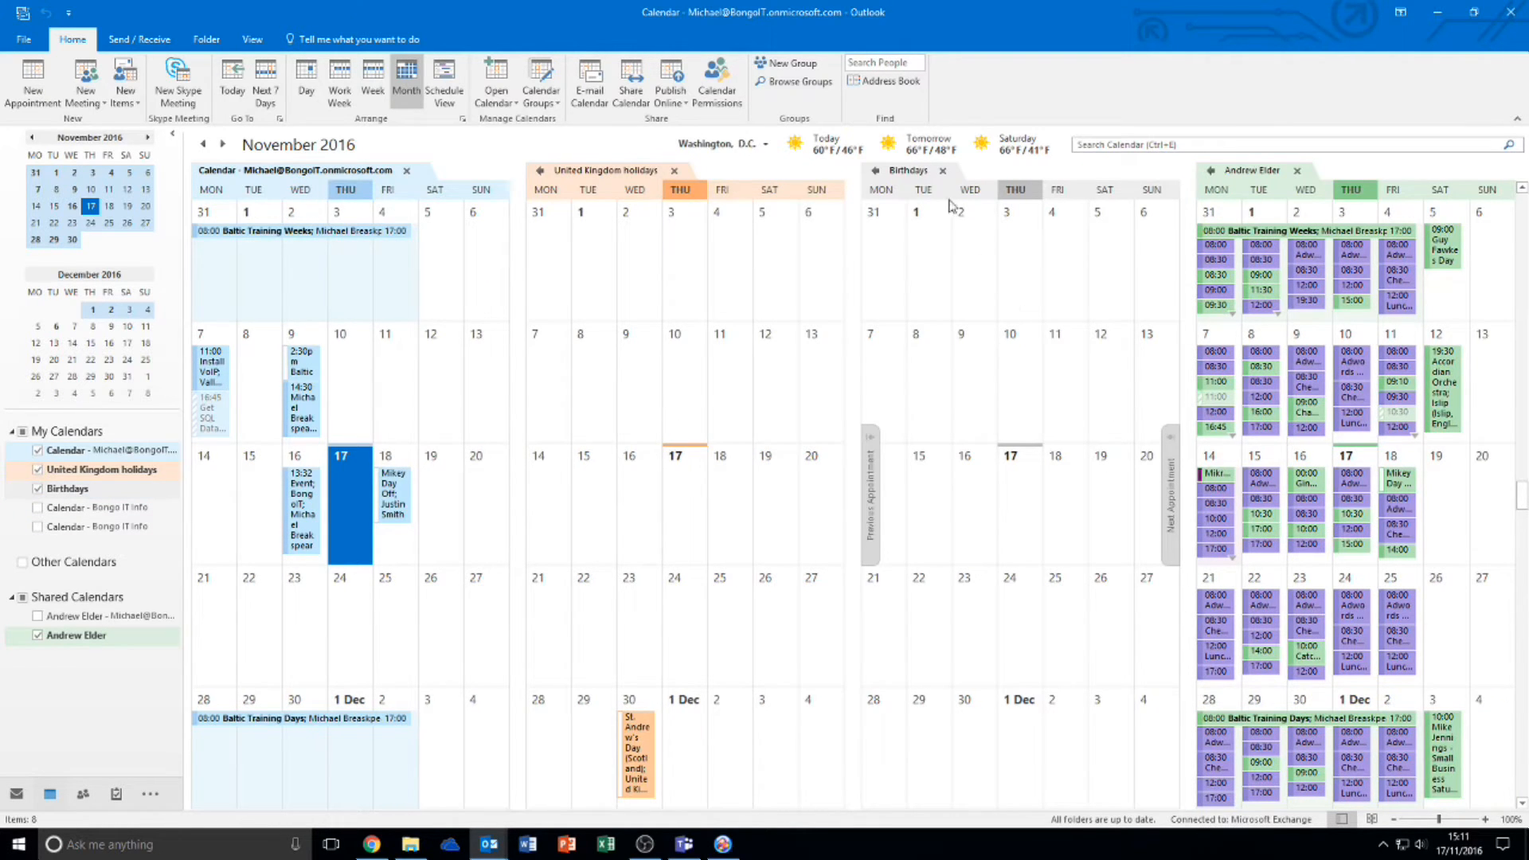
click(942, 170)
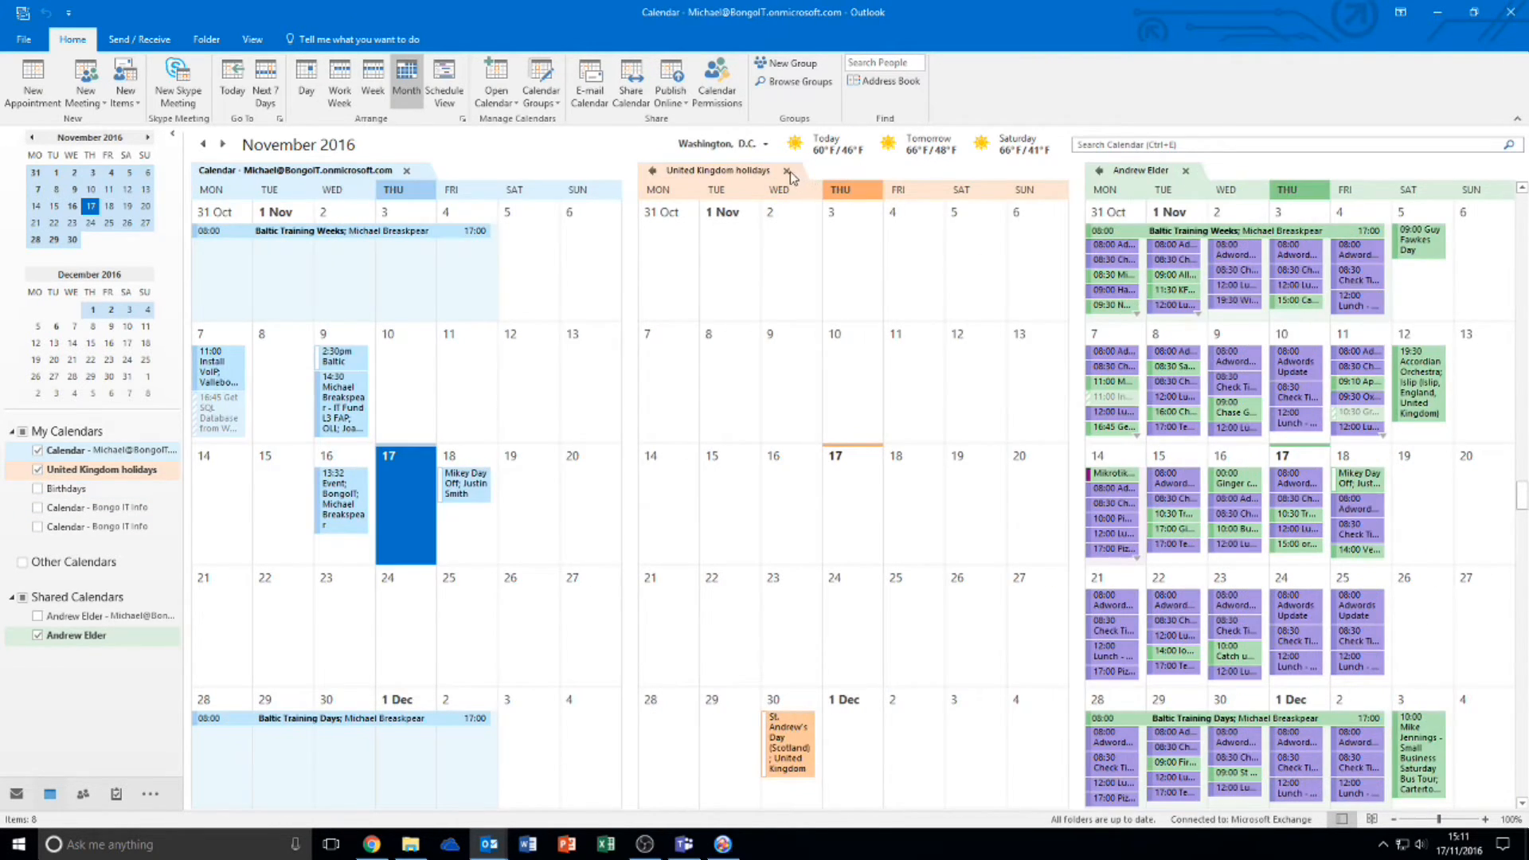
click(786, 171)
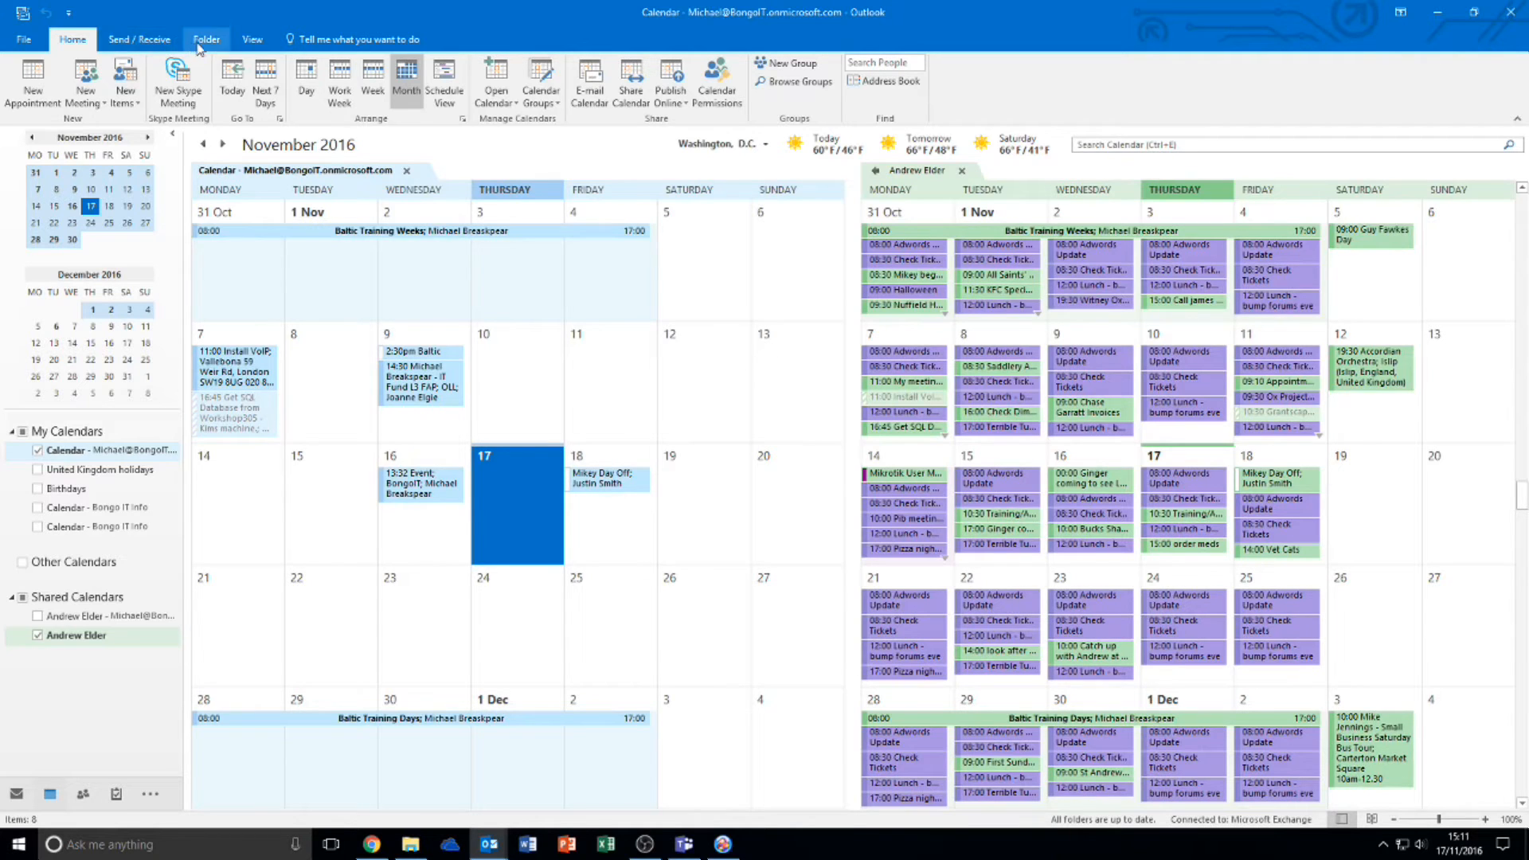
Add an all-day event named Example on Friday 18 November in the user's own calendar
click(540, 522)
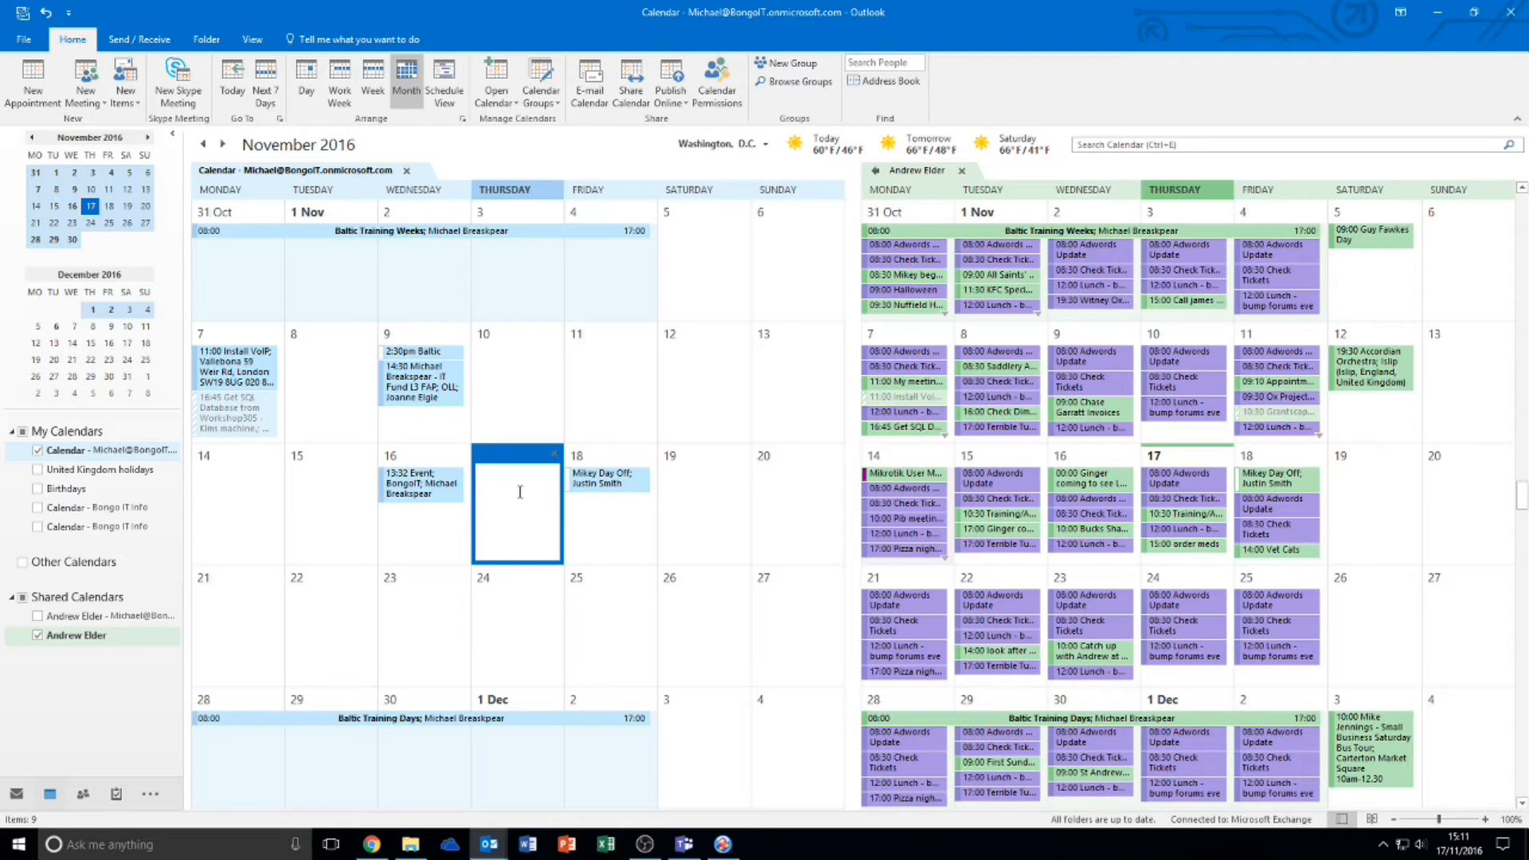
click(408, 588)
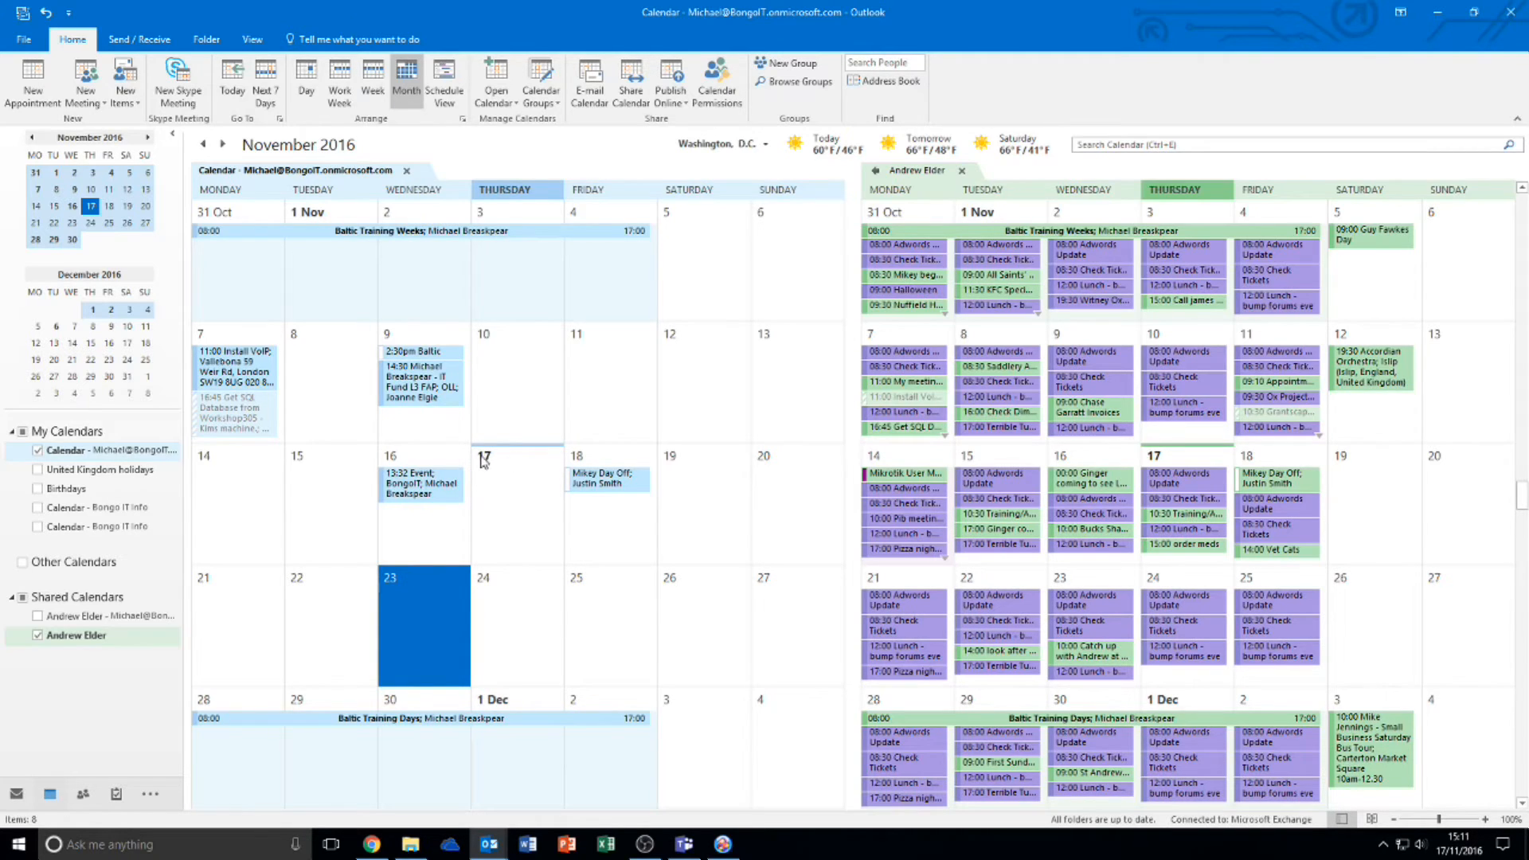
click(587, 456)
click(593, 458)
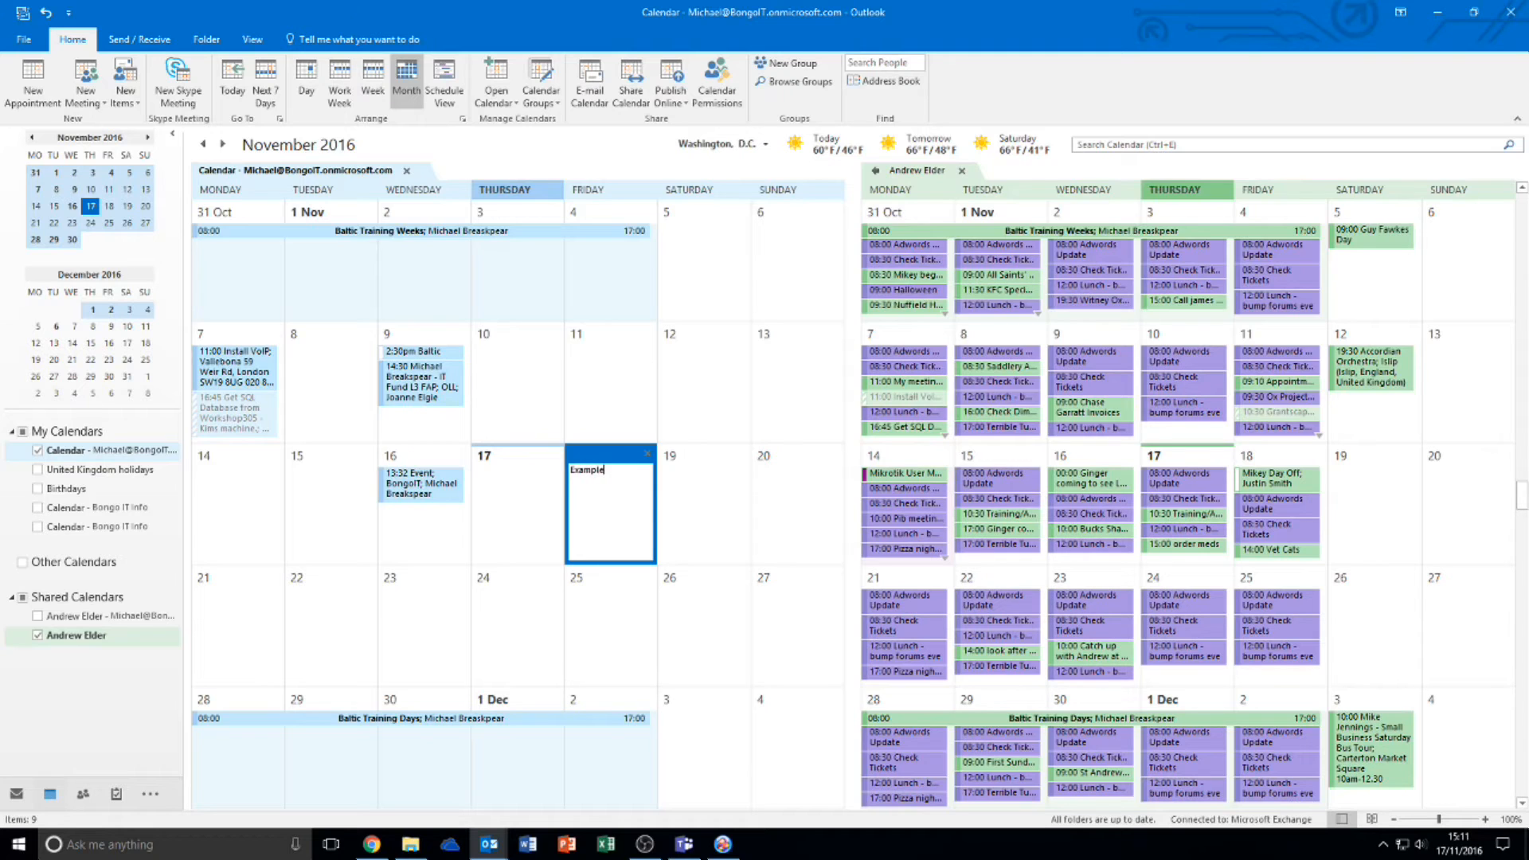
click(624, 552)
click(602, 472)
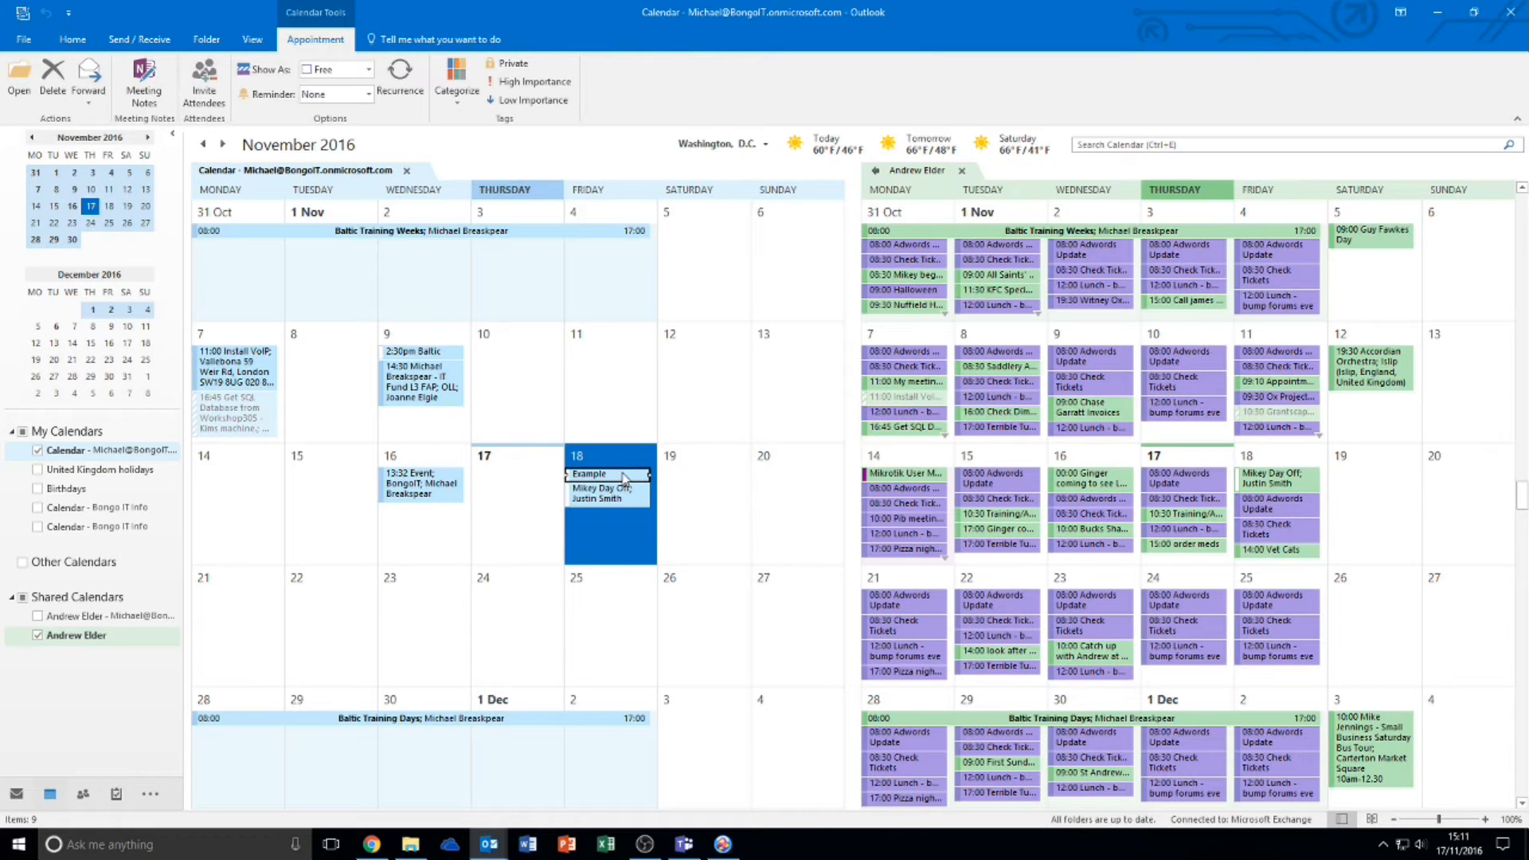
click(609, 404)
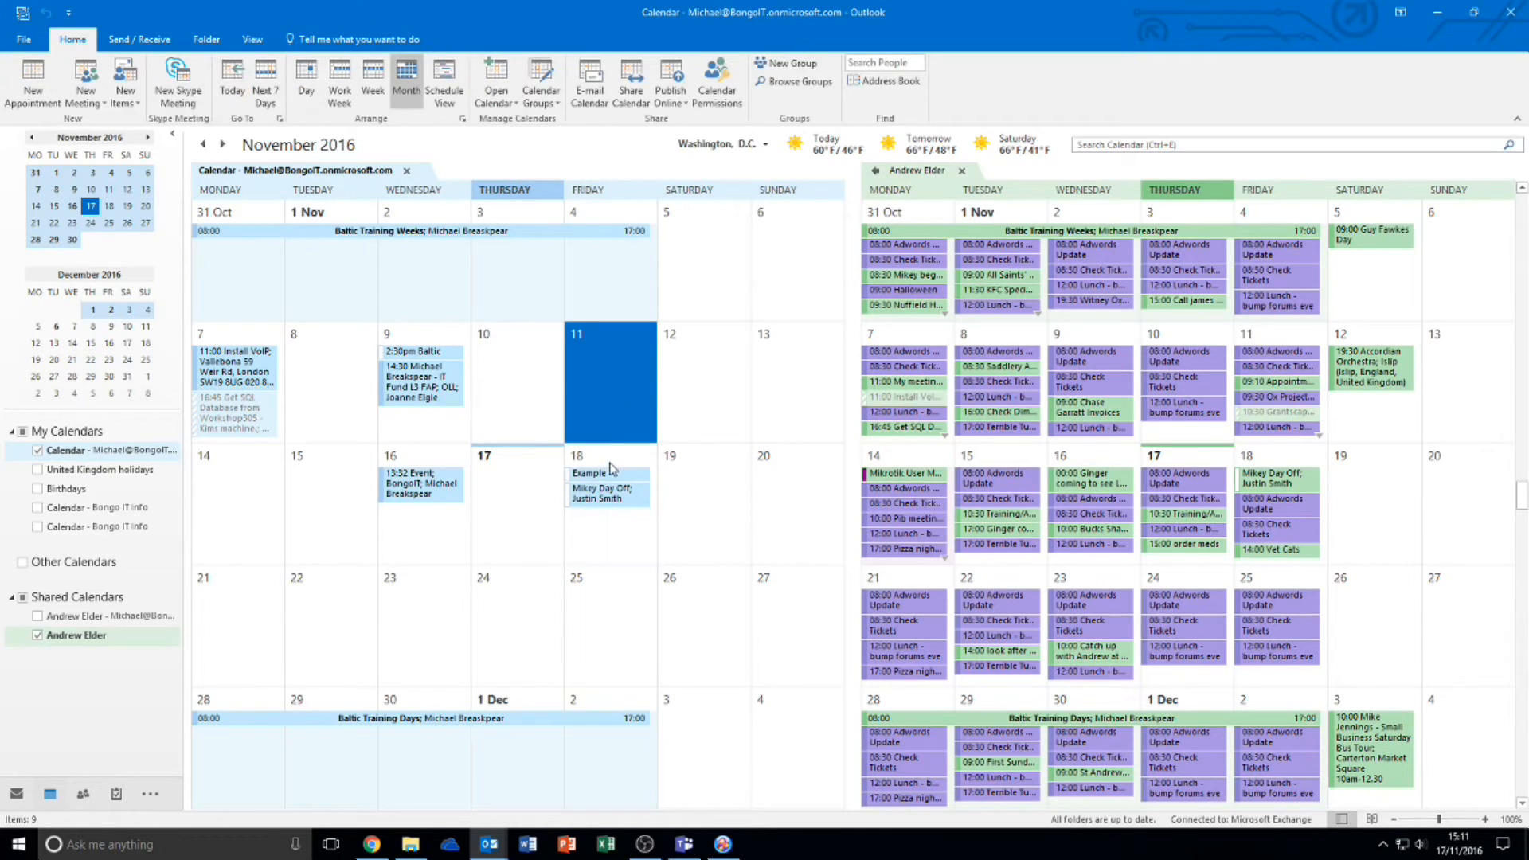
Start an invitation for the Example event on Friday 18 November and open the address list for choosing attendees
mouse_move(610, 478)
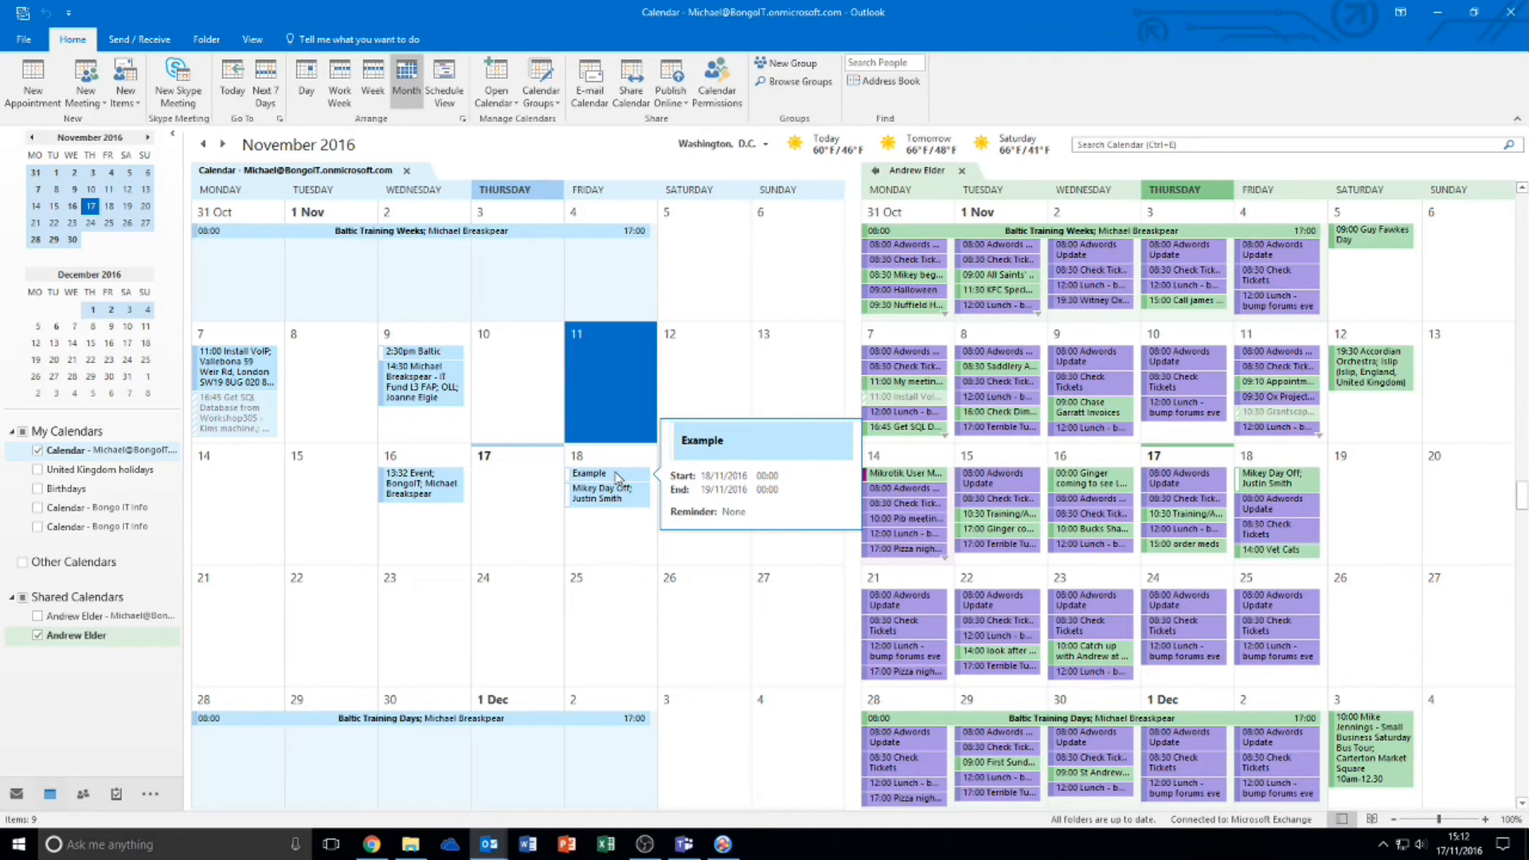
right_click(607, 482)
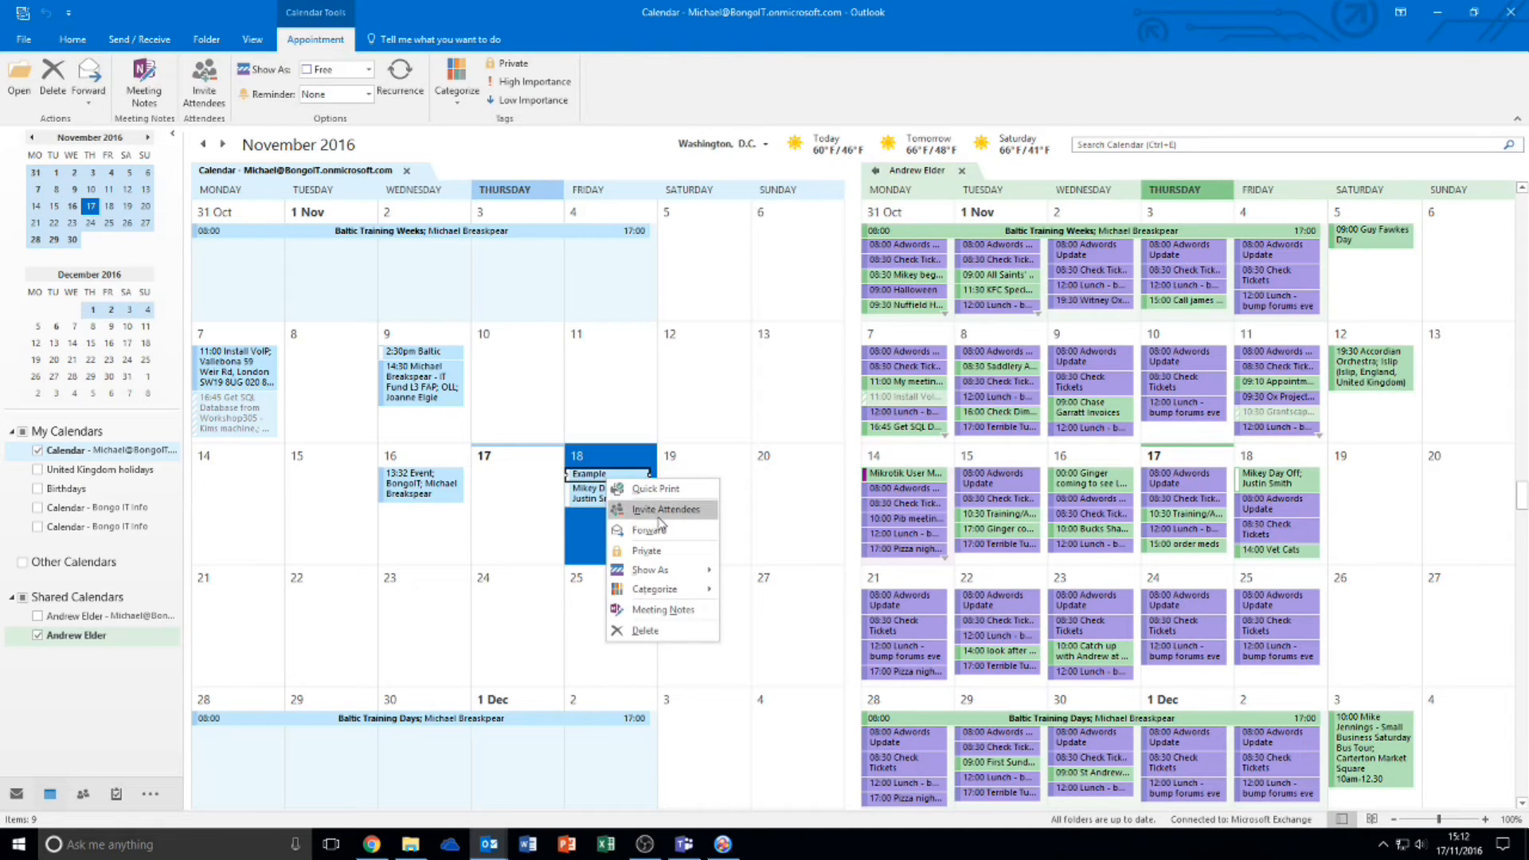
click(666, 519)
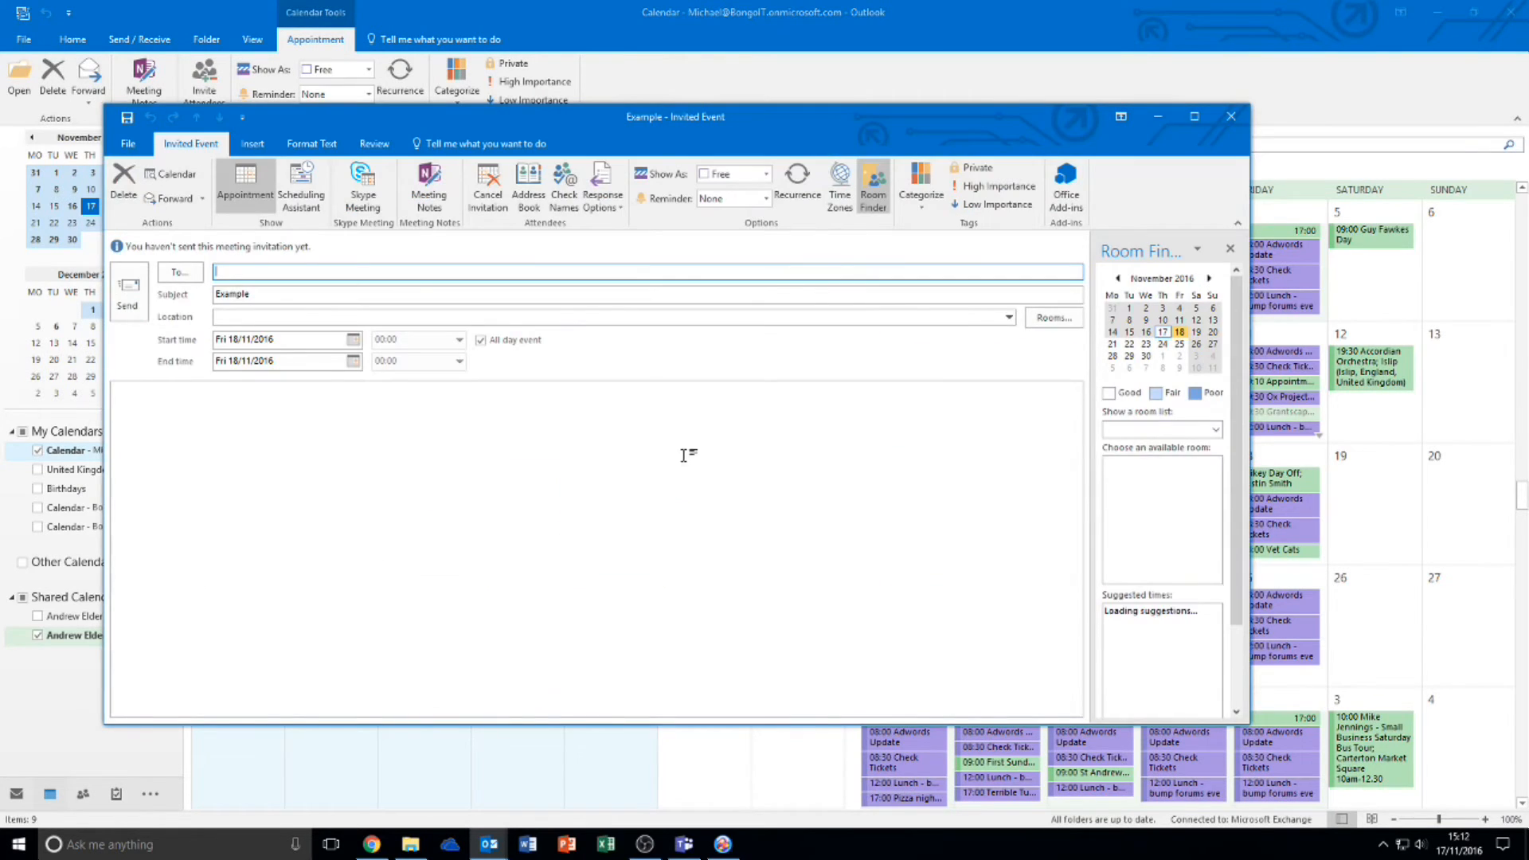
click(180, 272)
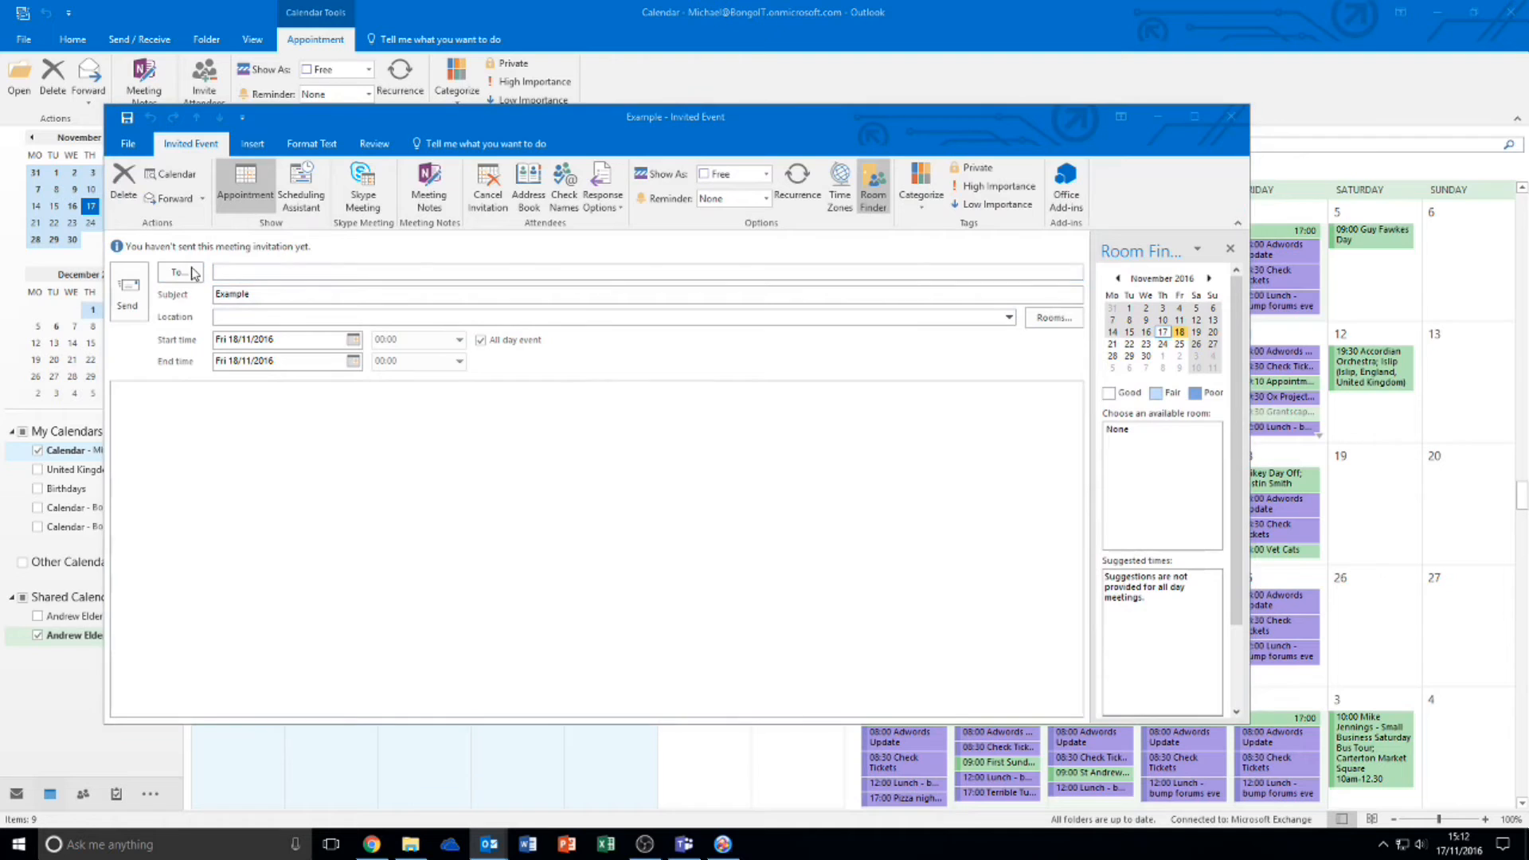
Add the owner of the displayed shared calendar and one other colleague from the address list as required attendees
click(526, 352)
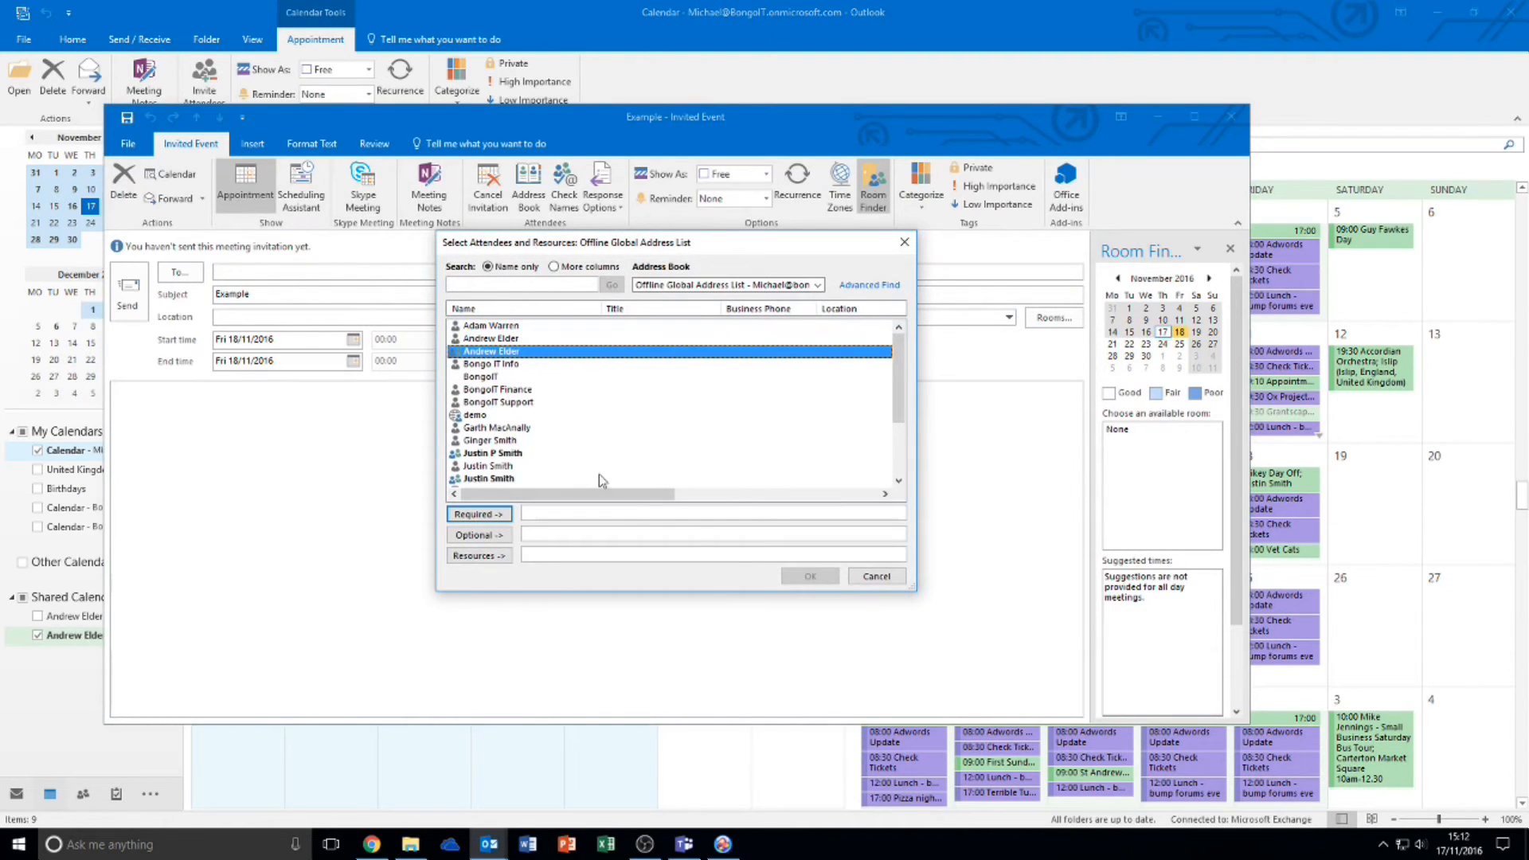
double_click(519, 353)
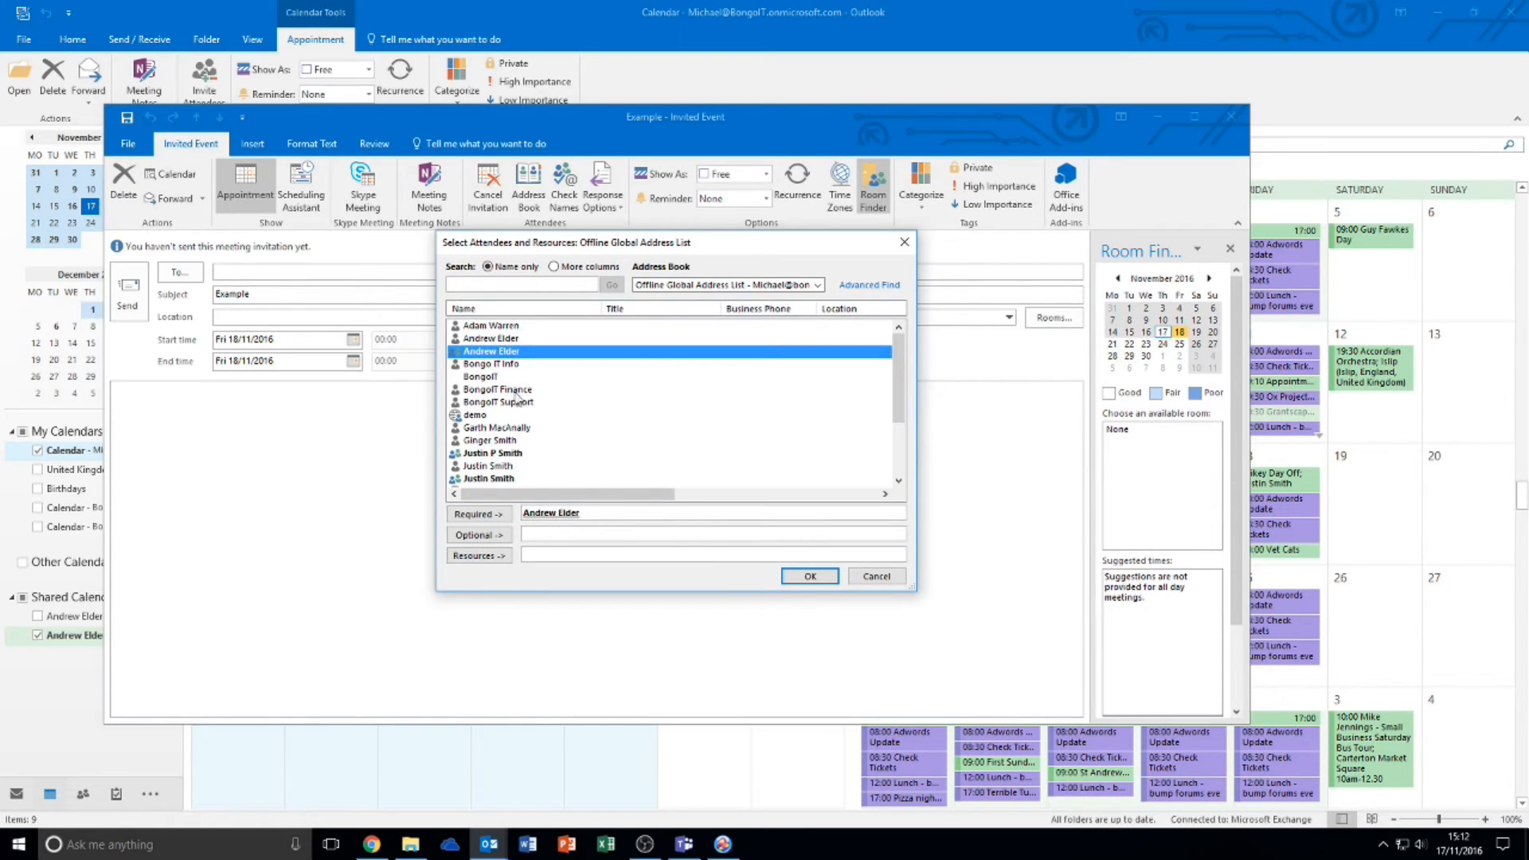
double_click(511, 454)
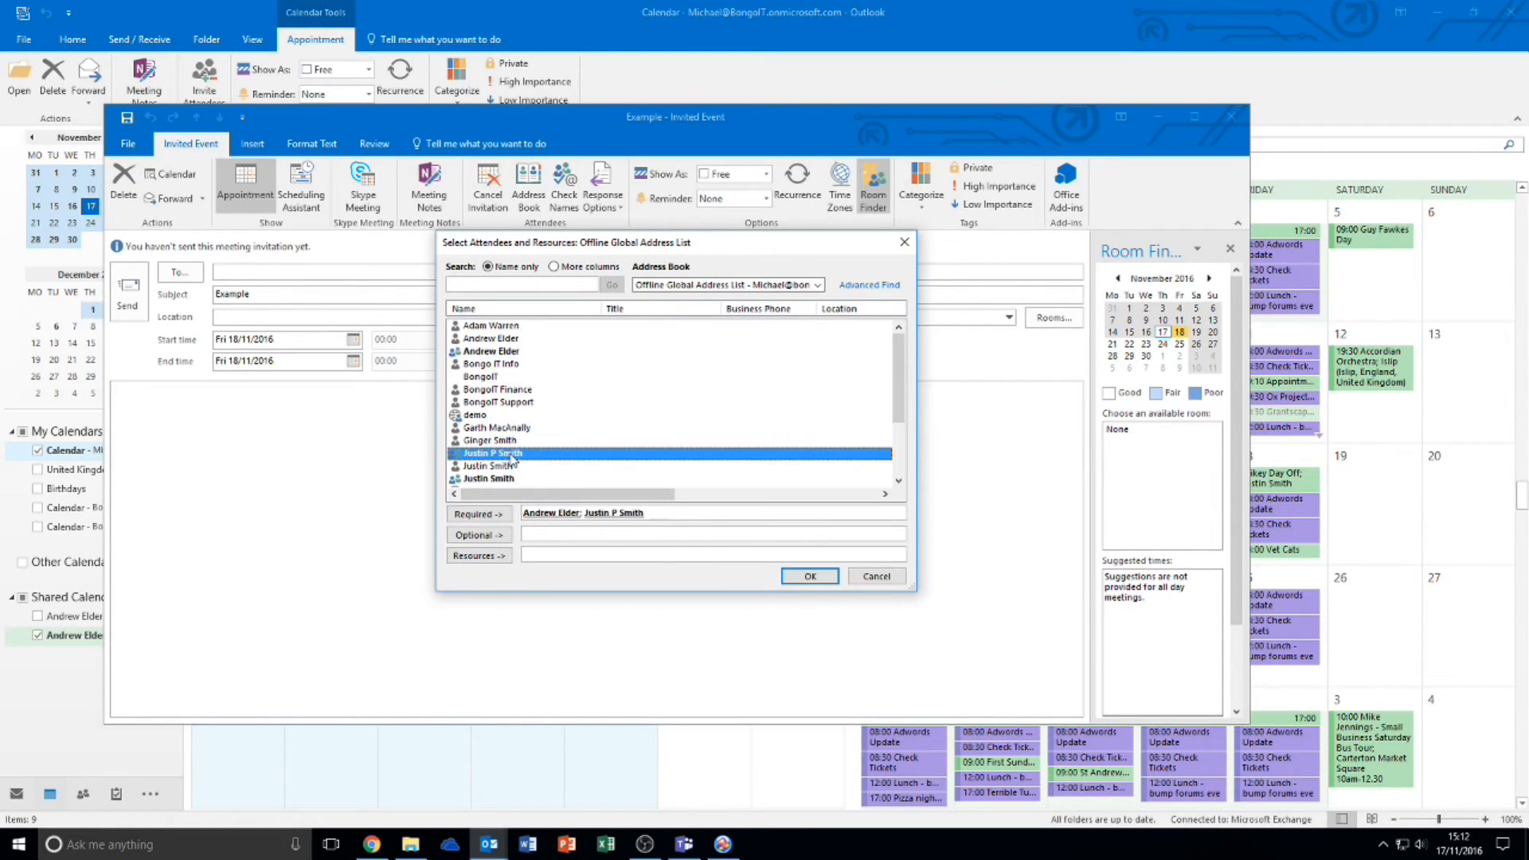
click(609, 513)
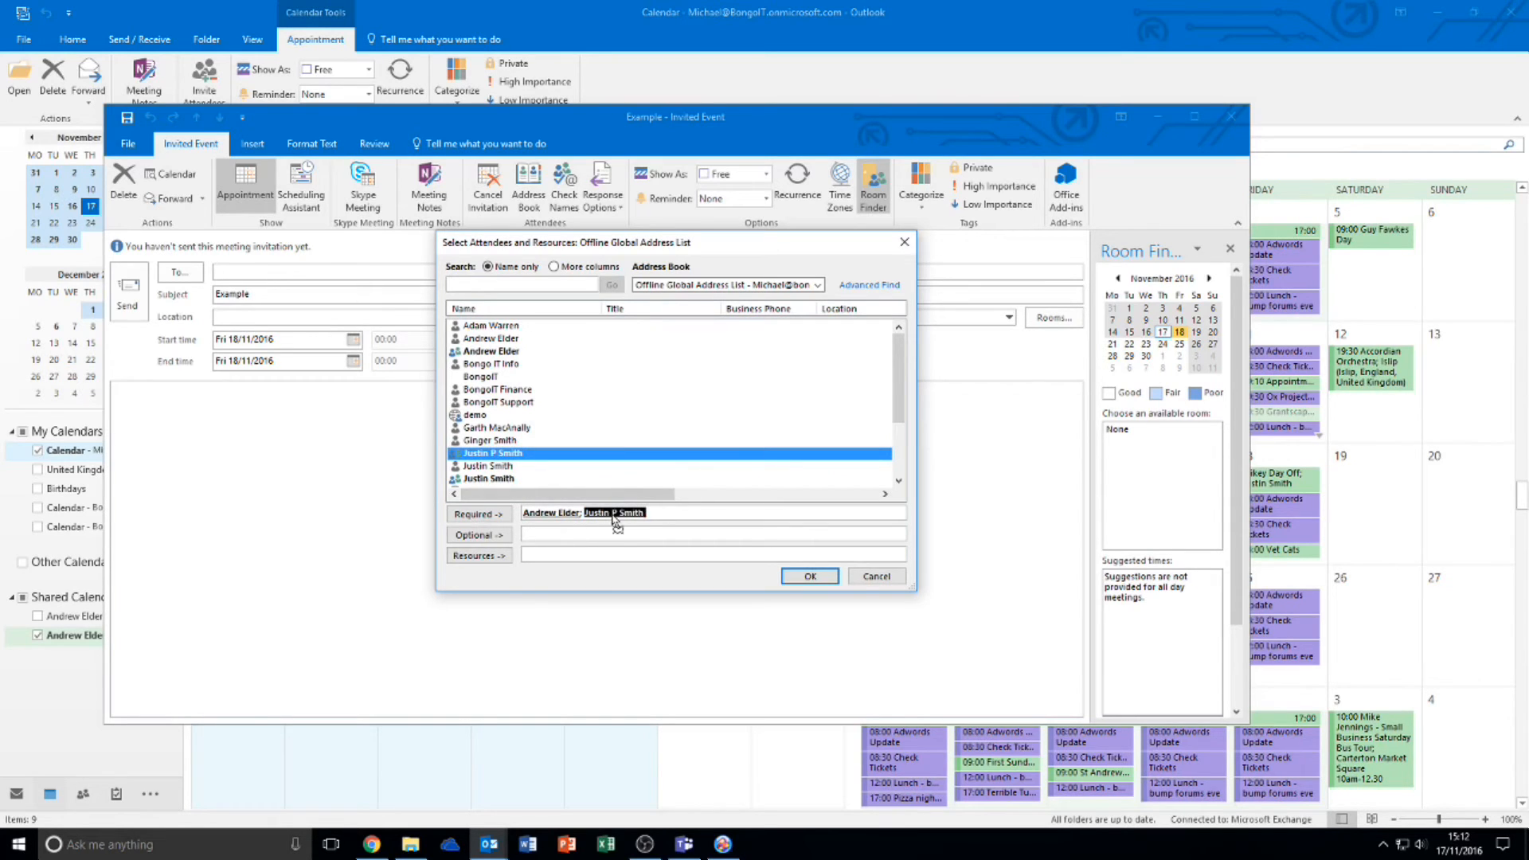
click(619, 540)
drag(619, 540, 588, 534)
click(568, 533)
click(557, 555)
click(806, 576)
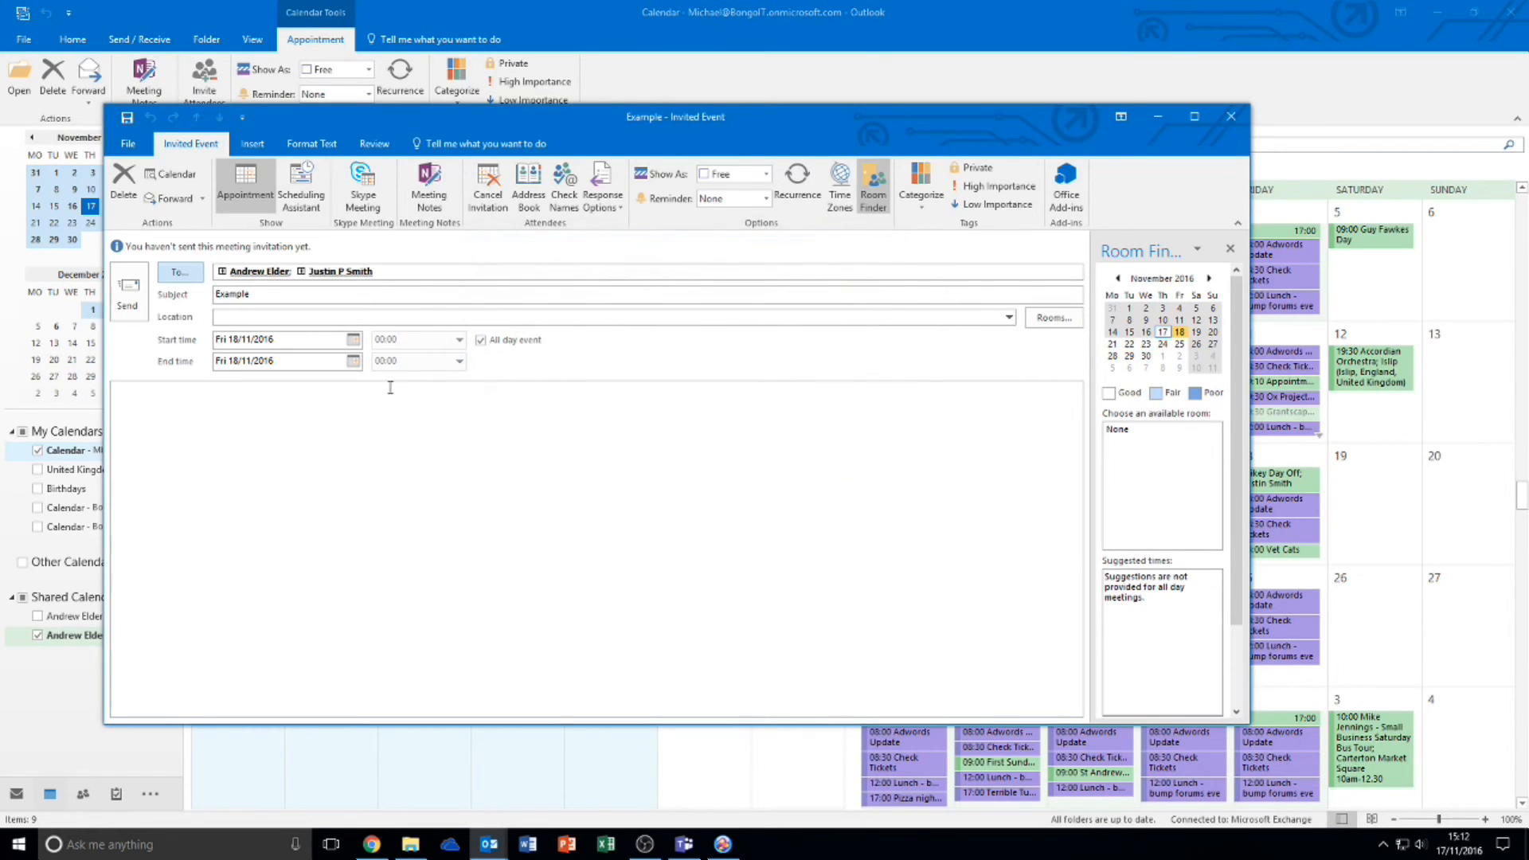
View the start date calendar of the invitation and clear the end date
click(512, 386)
click(353, 340)
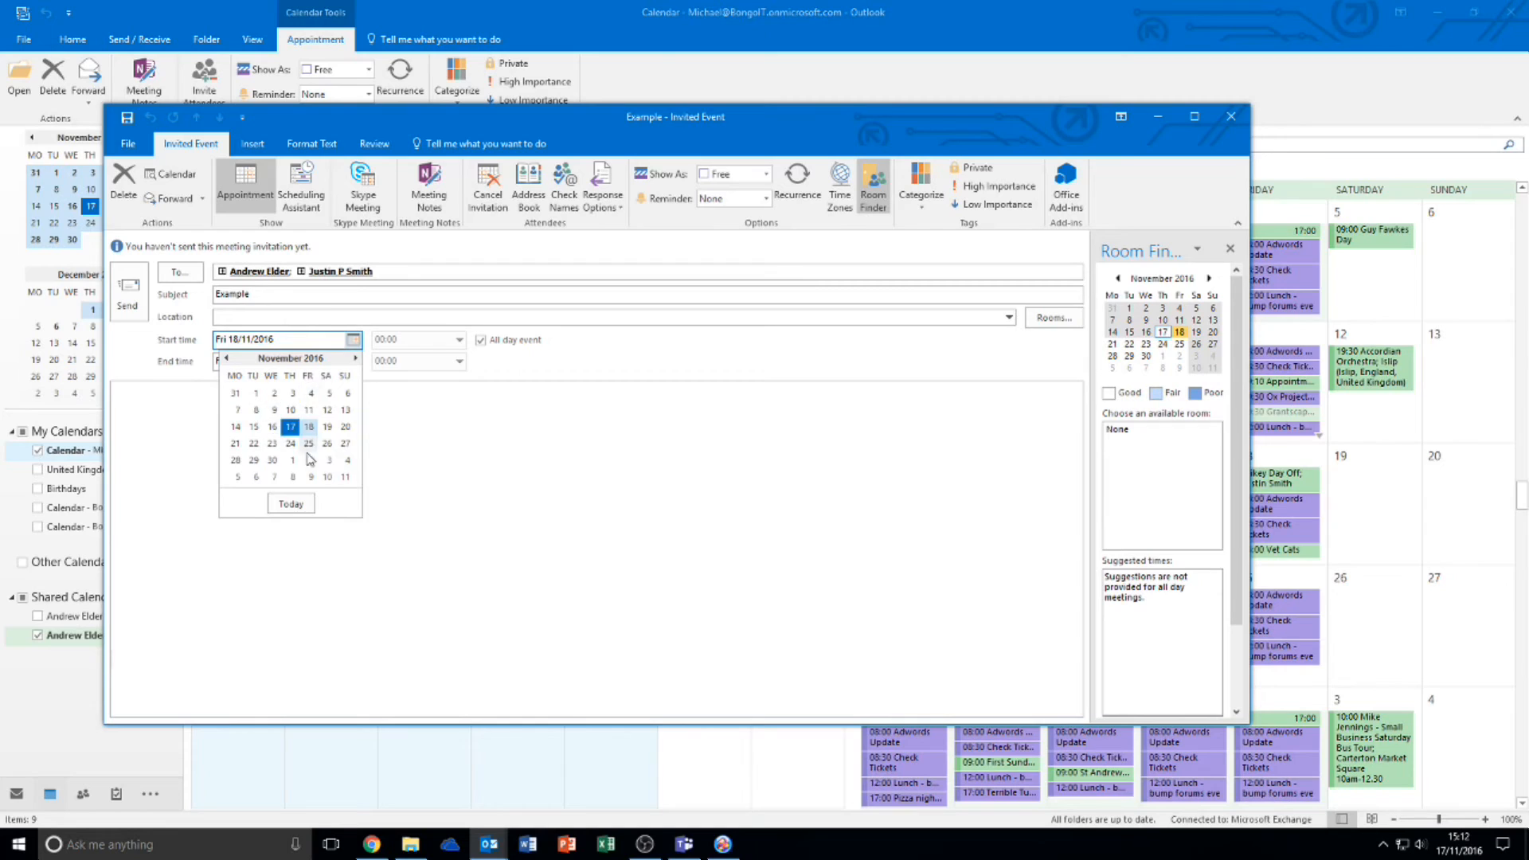
click(415, 422)
drag(321, 362, 202, 369)
key(BackSpace)
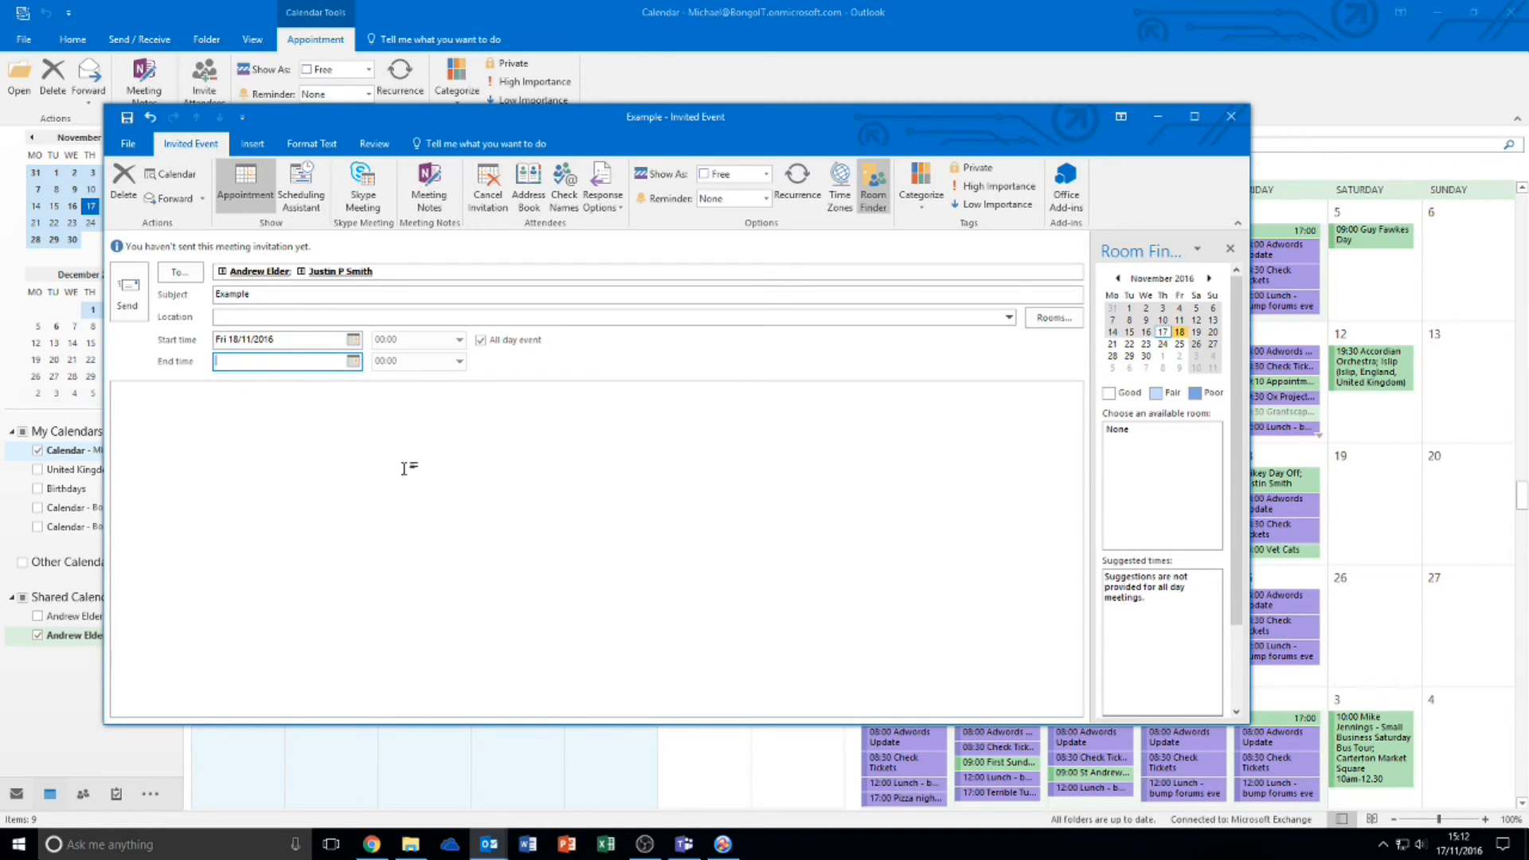
click(404, 468)
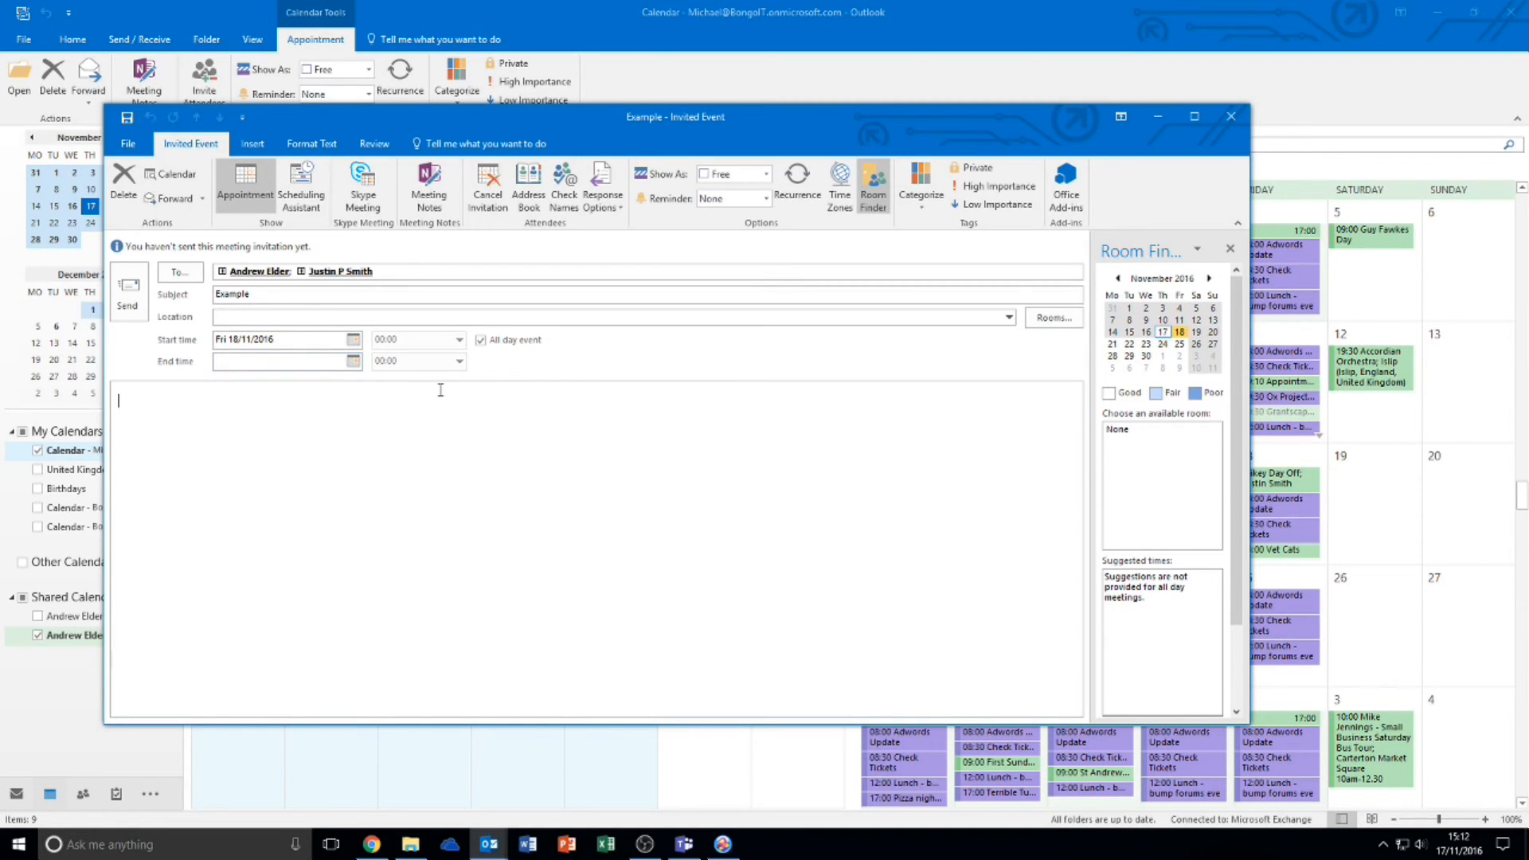
Turn off the all-day setting for the Example event and view the available end times
click(481, 341)
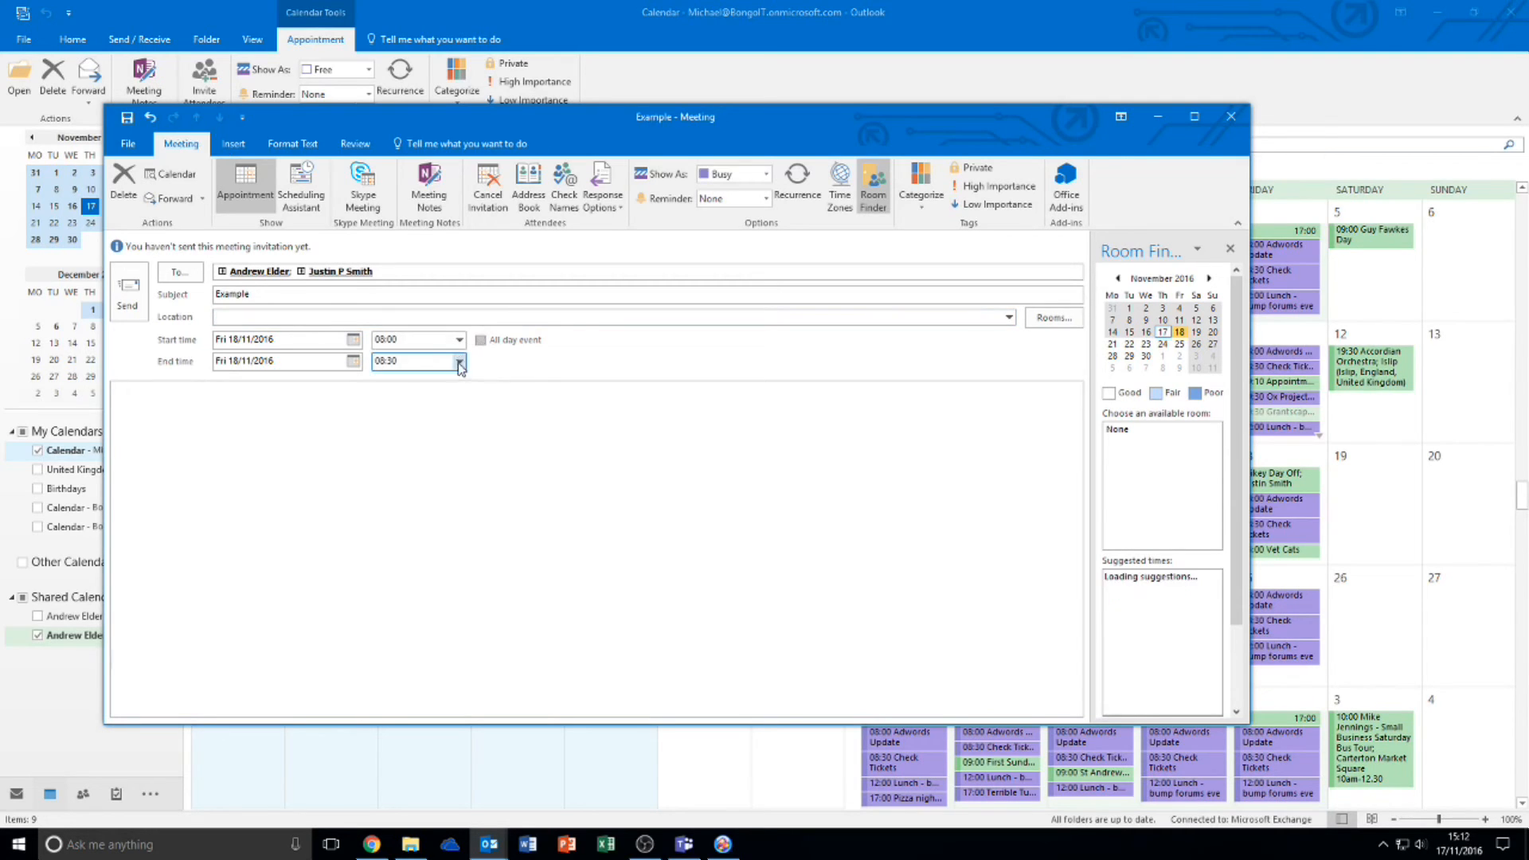
click(460, 361)
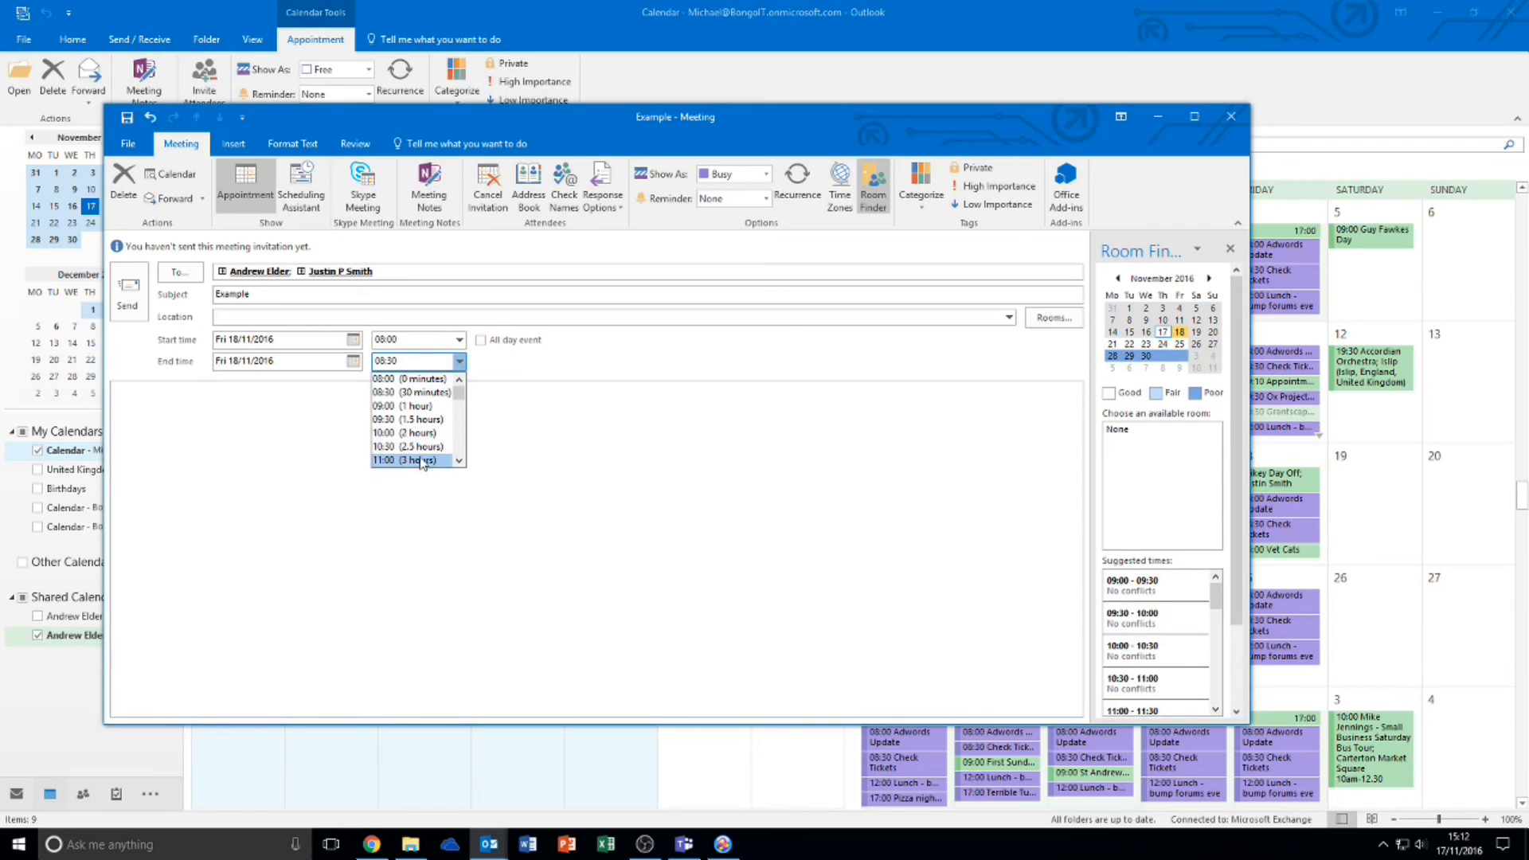
click(529, 443)
View the rooms available for the meeting location and leave the list without choosing one
click(318, 316)
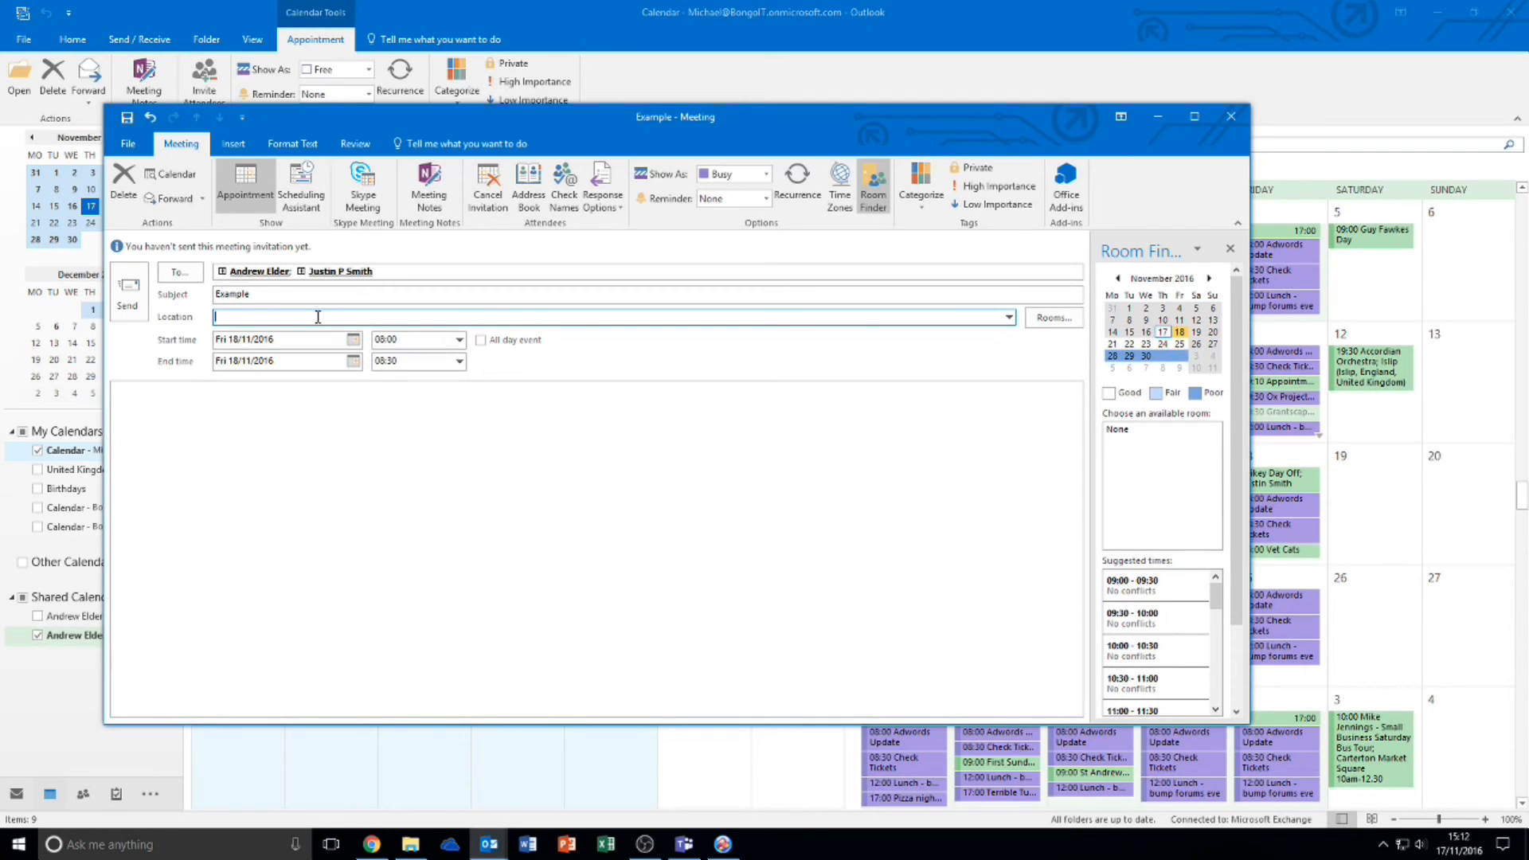
click(1051, 318)
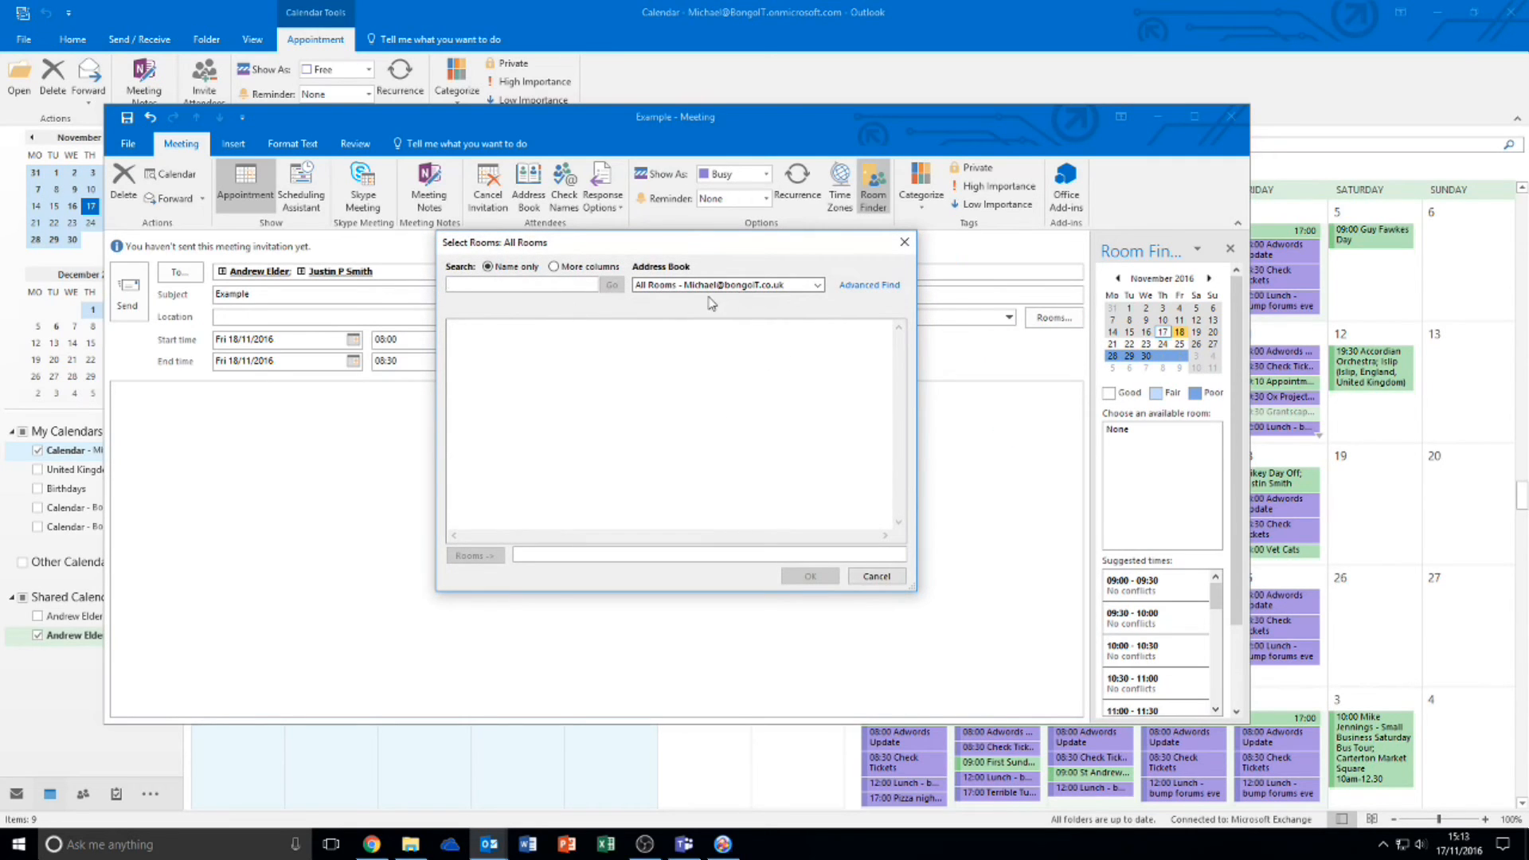
click(876, 576)
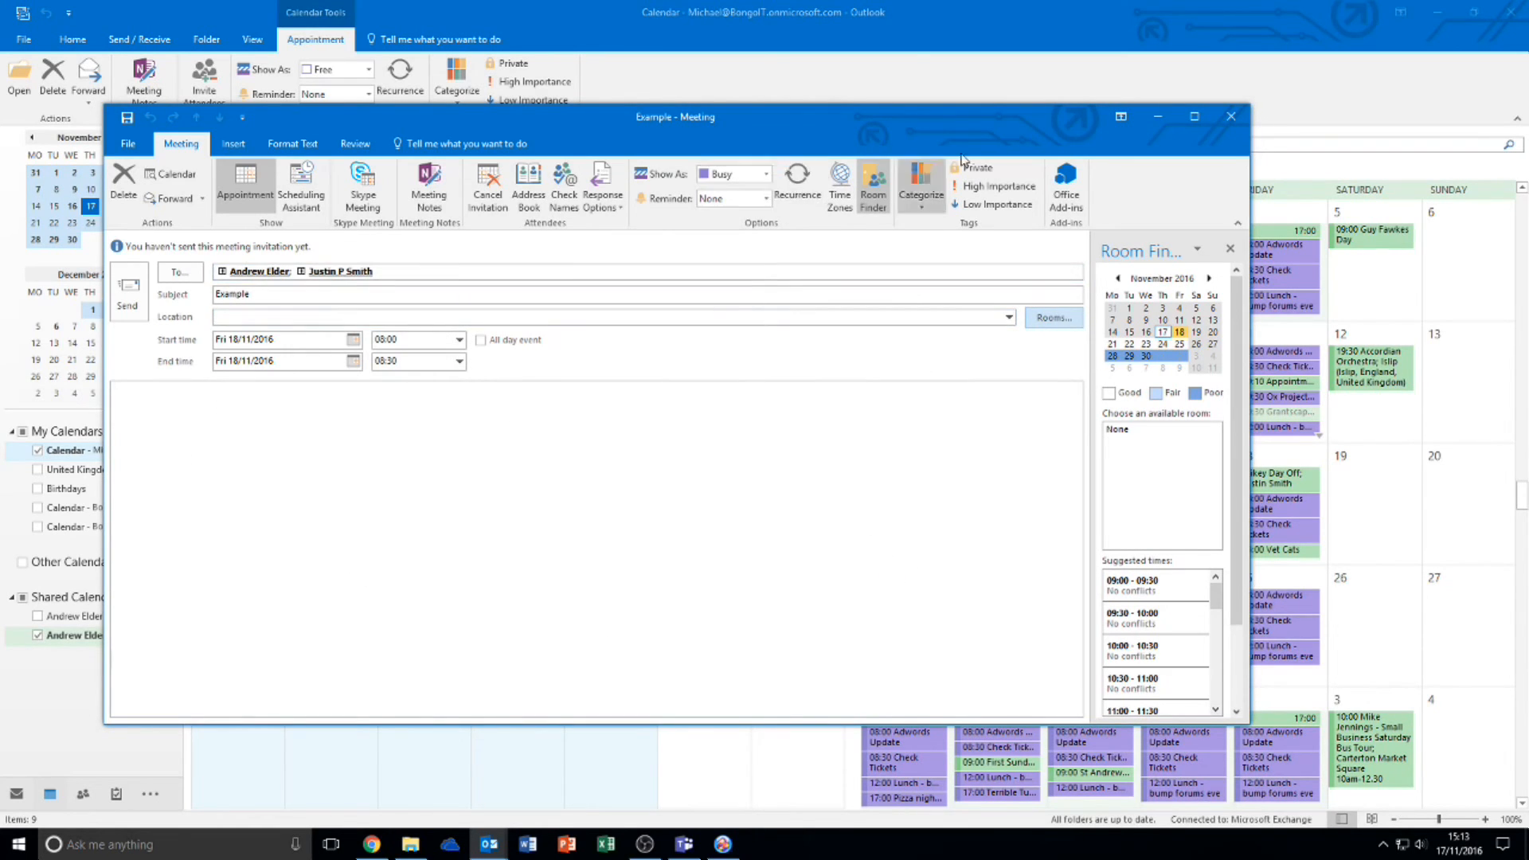
Close the meeting invitation without saving changes and delete the Example event from Friday 18 November
click(1231, 111)
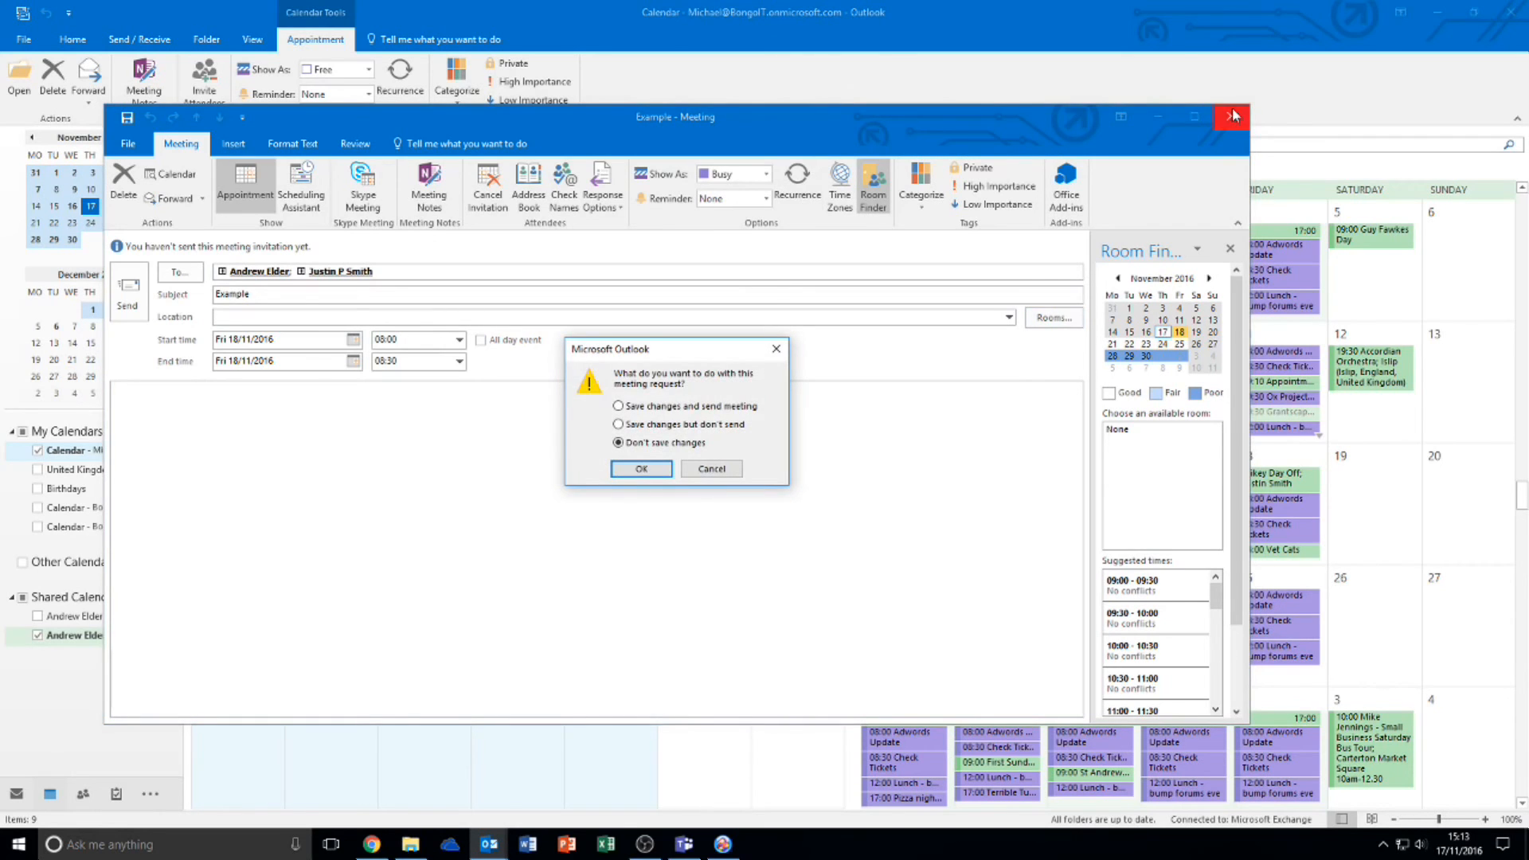
click(642, 470)
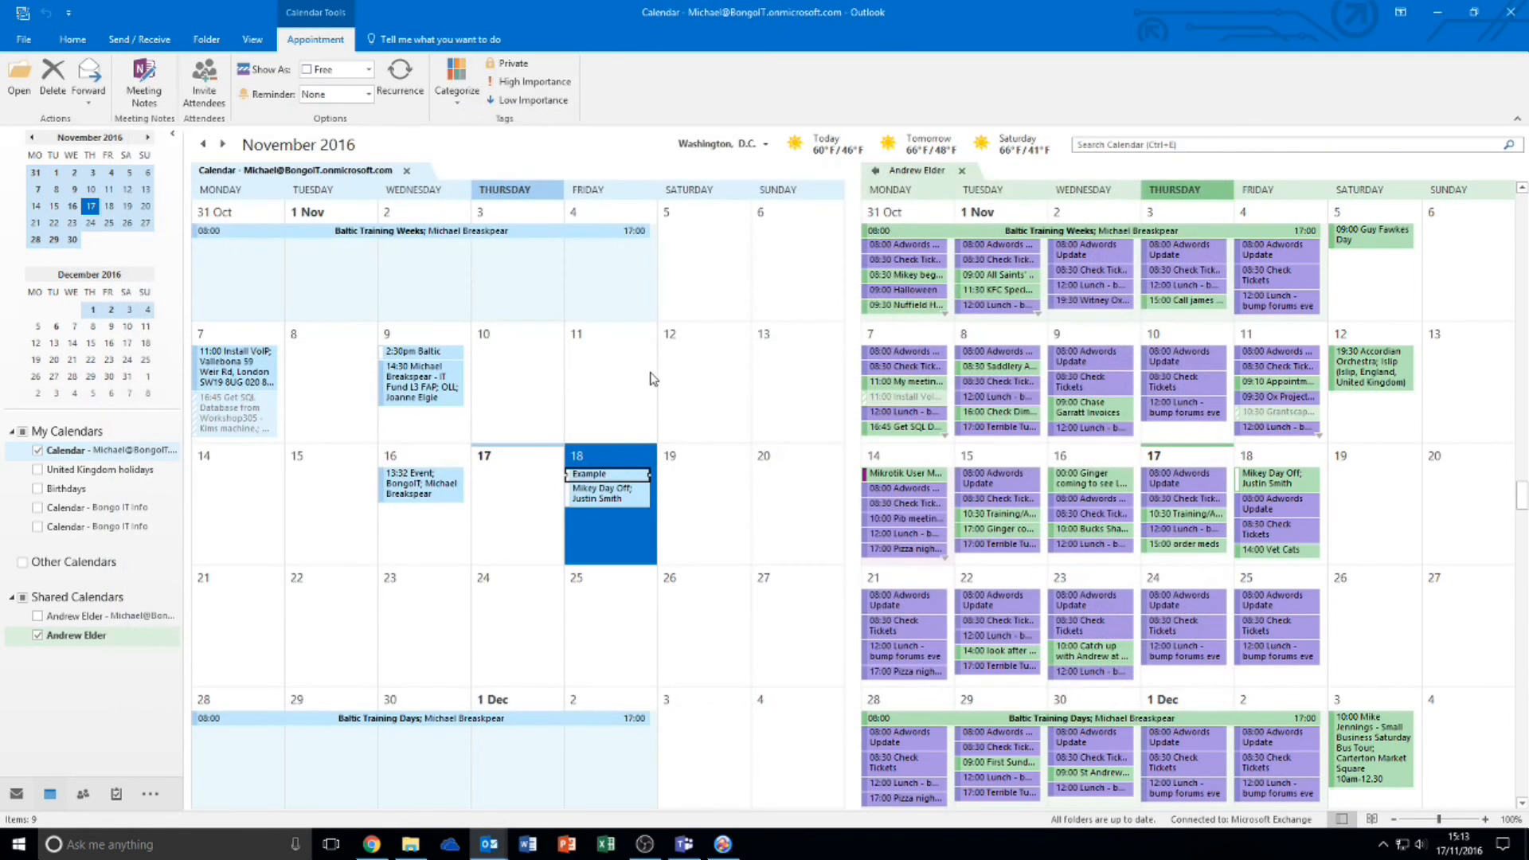
mouse_move(590, 486)
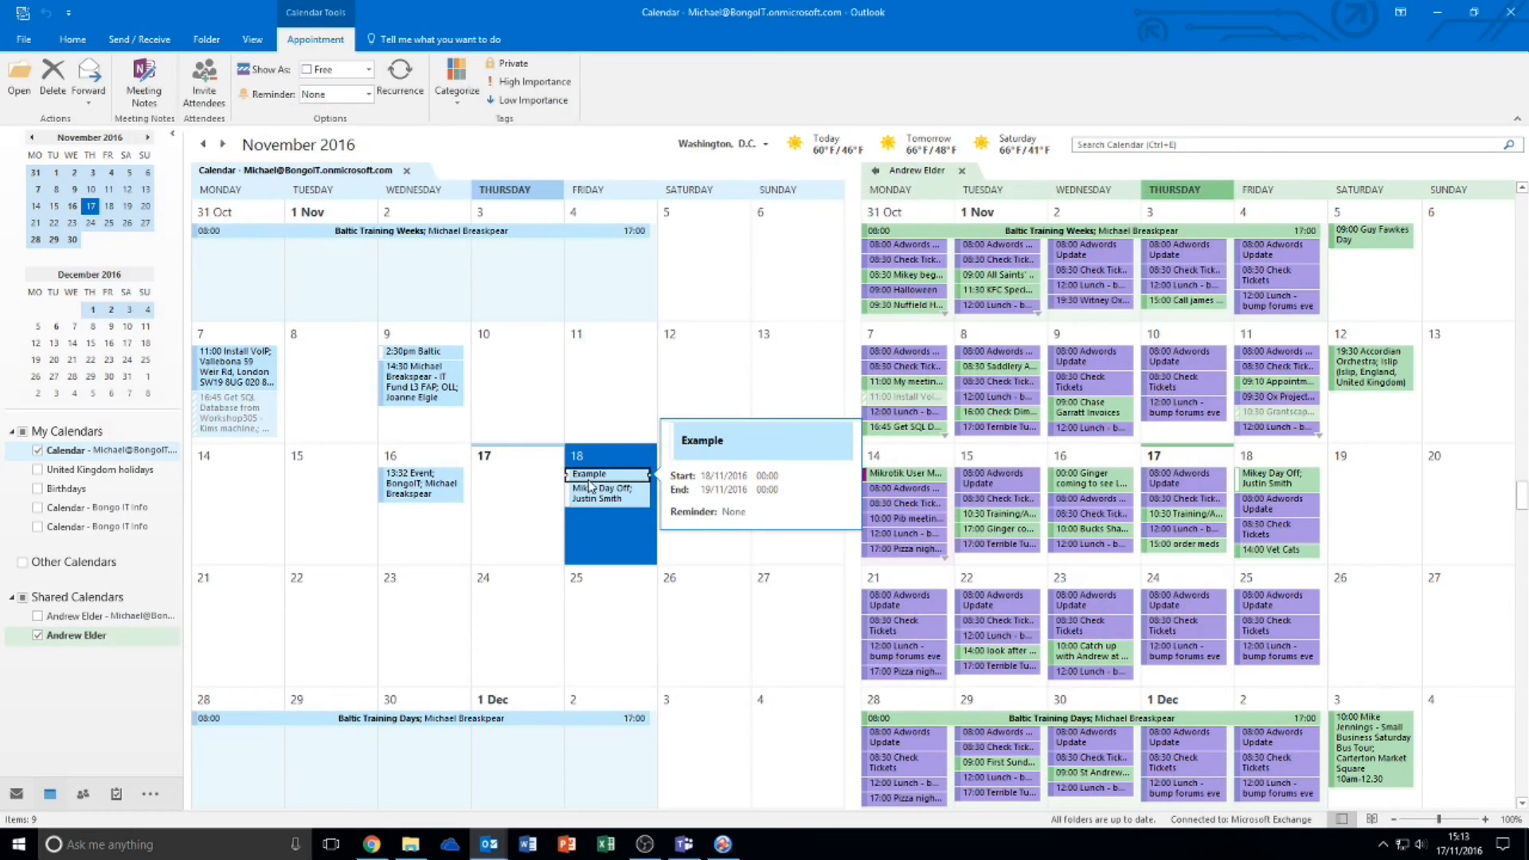
key(Delete)
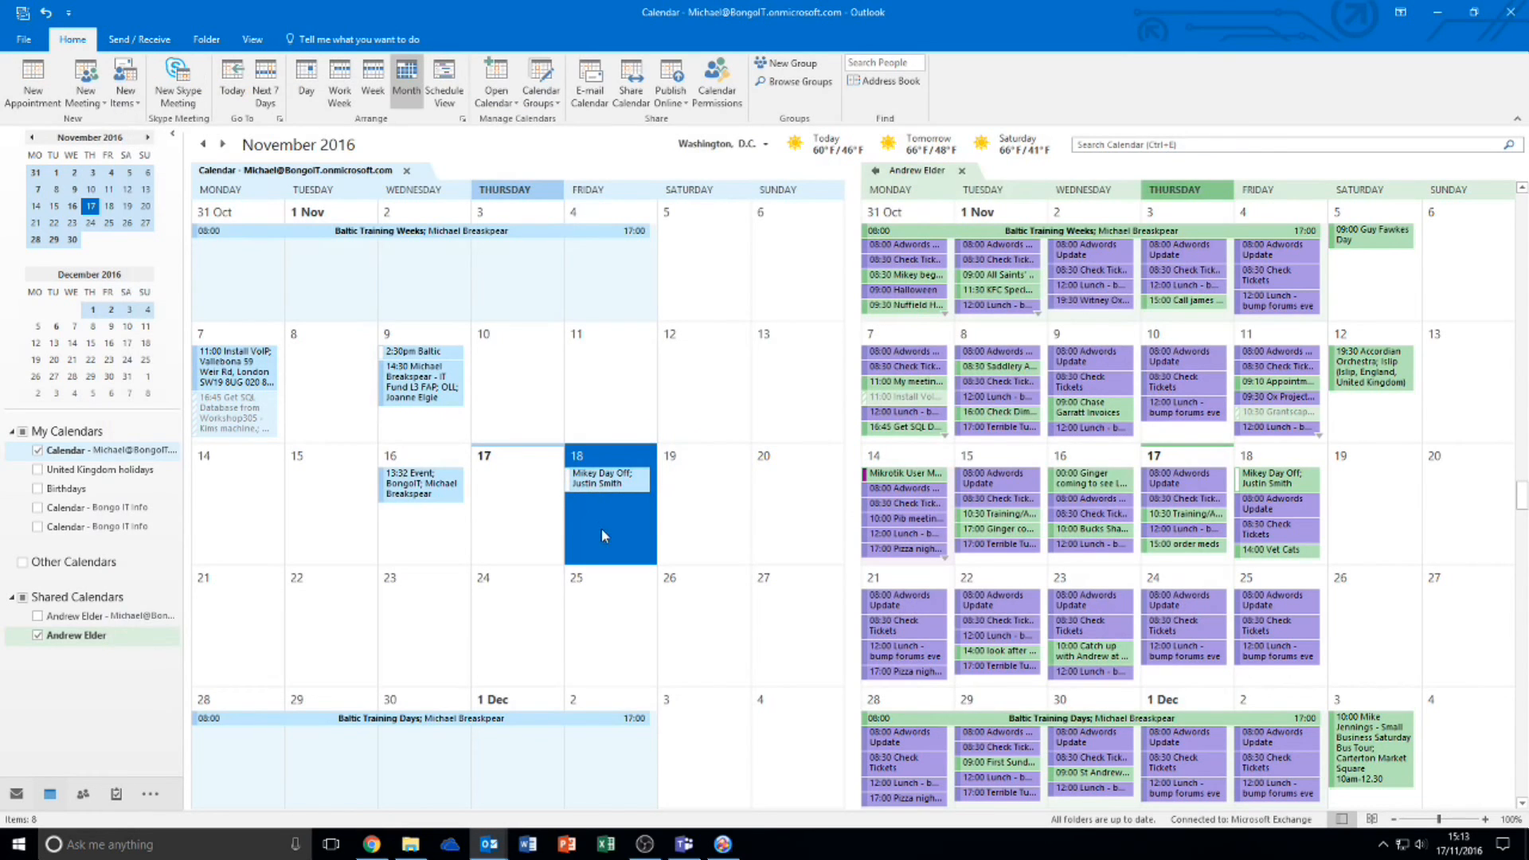
Add another event named Example on Friday 18 November and delete it again
click(601, 528)
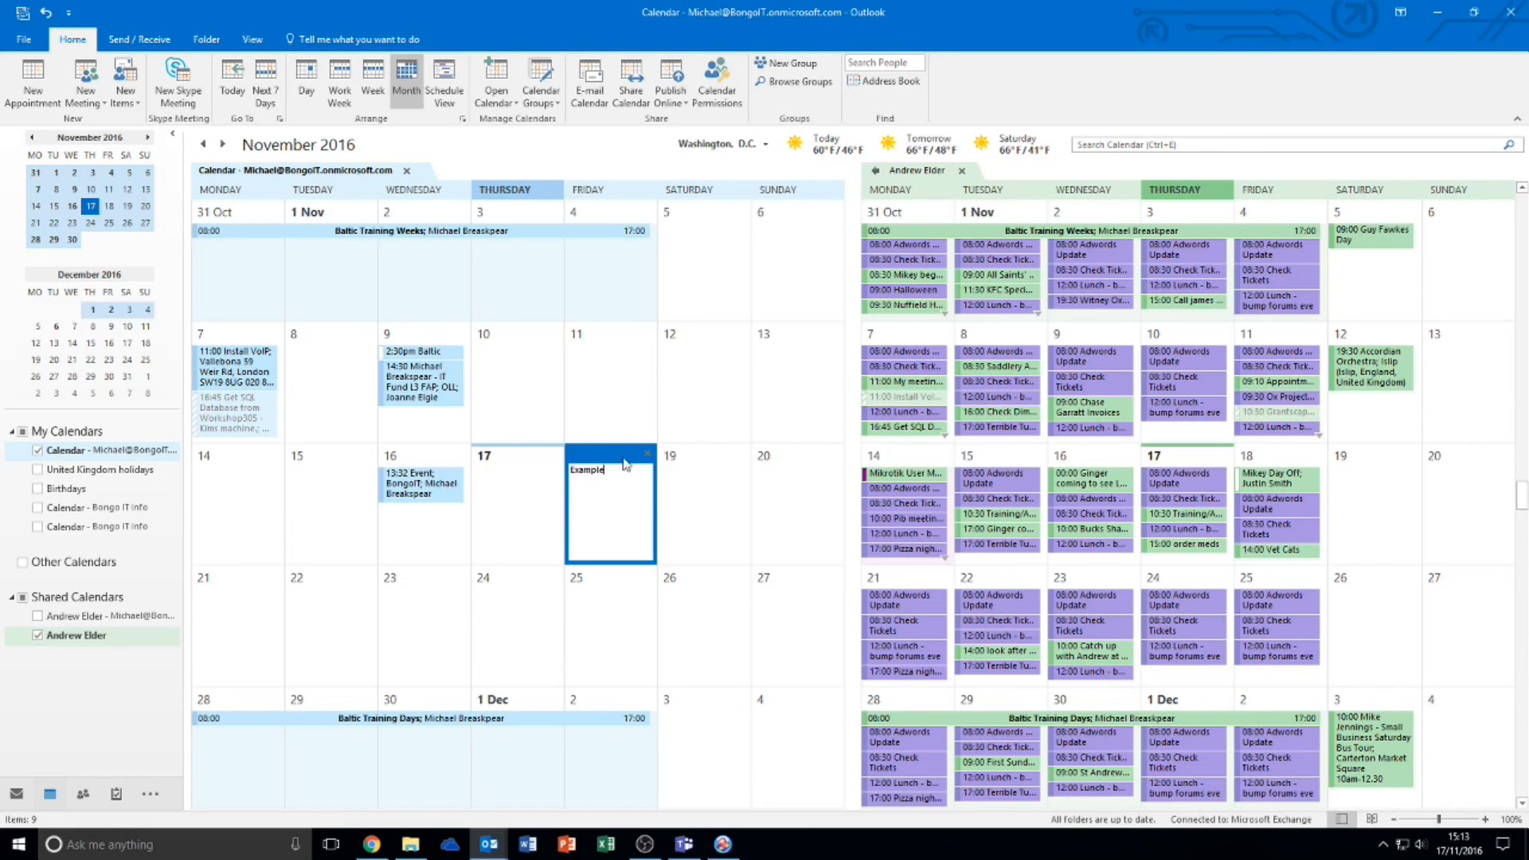
click(512, 575)
right_click(601, 477)
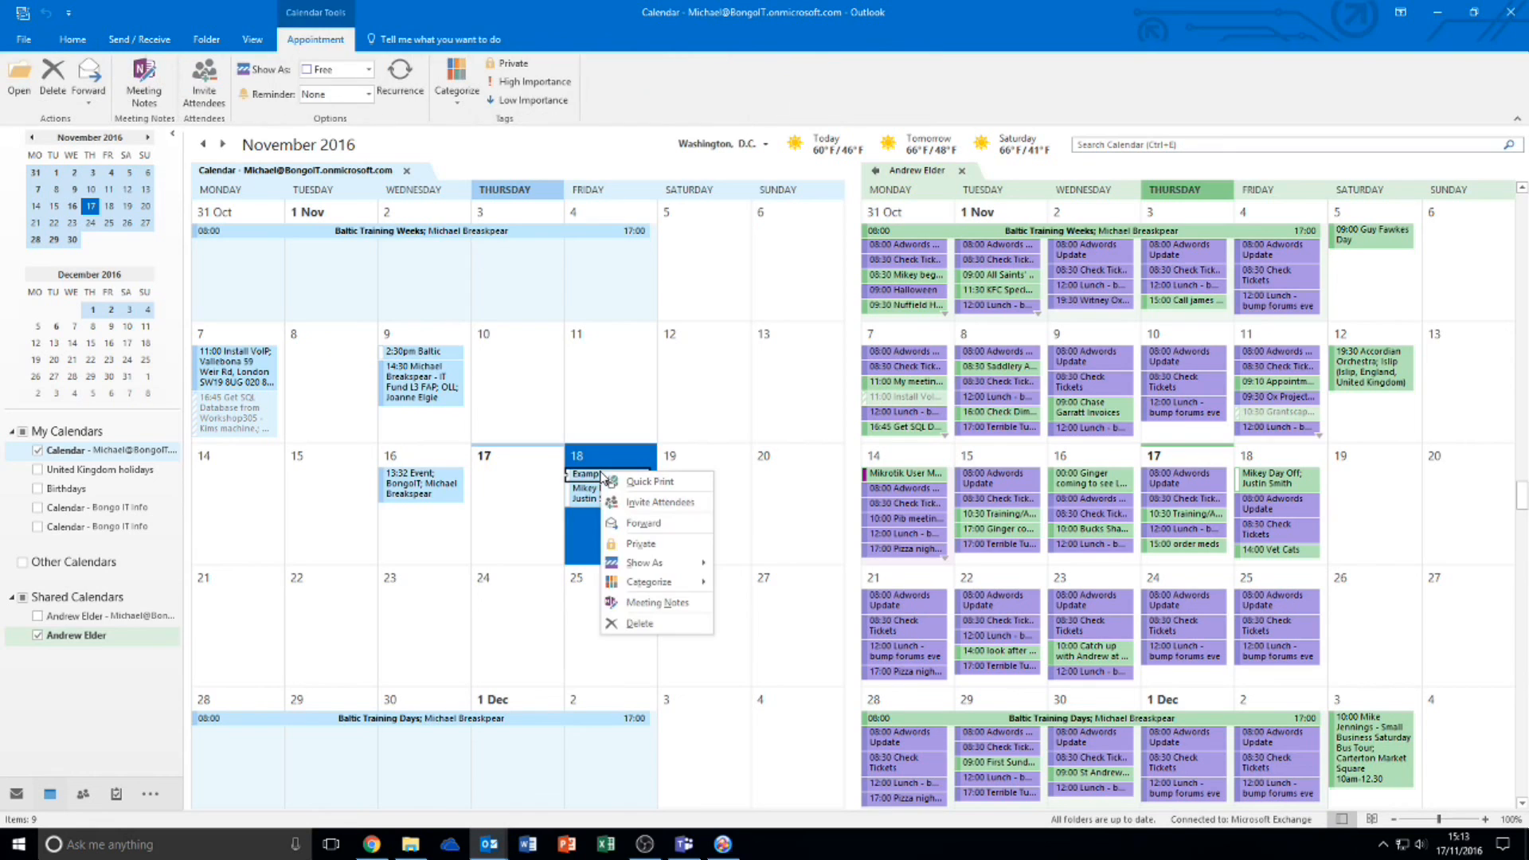
click(639, 624)
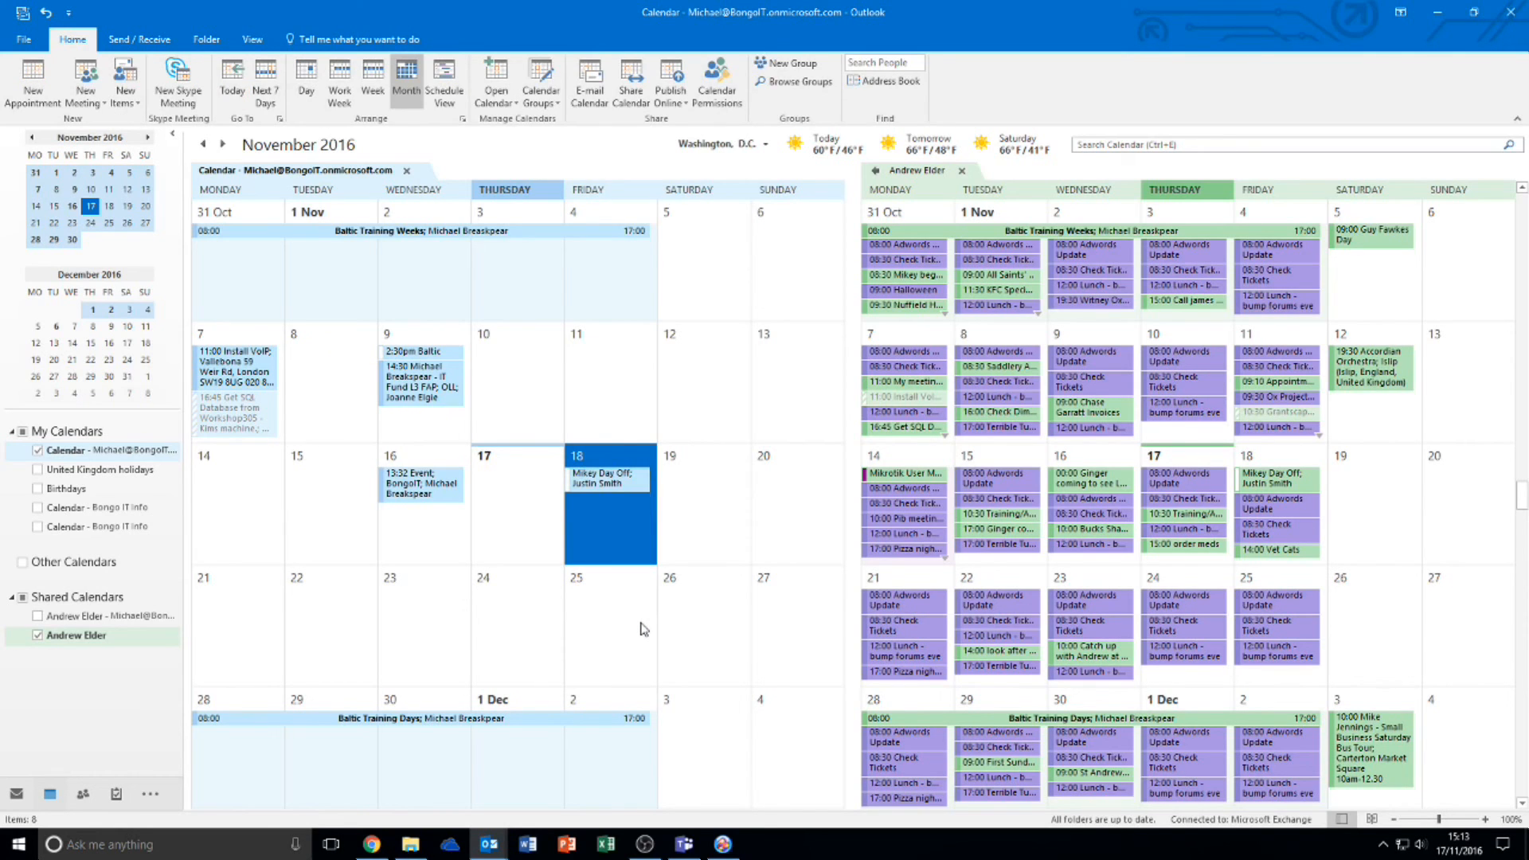